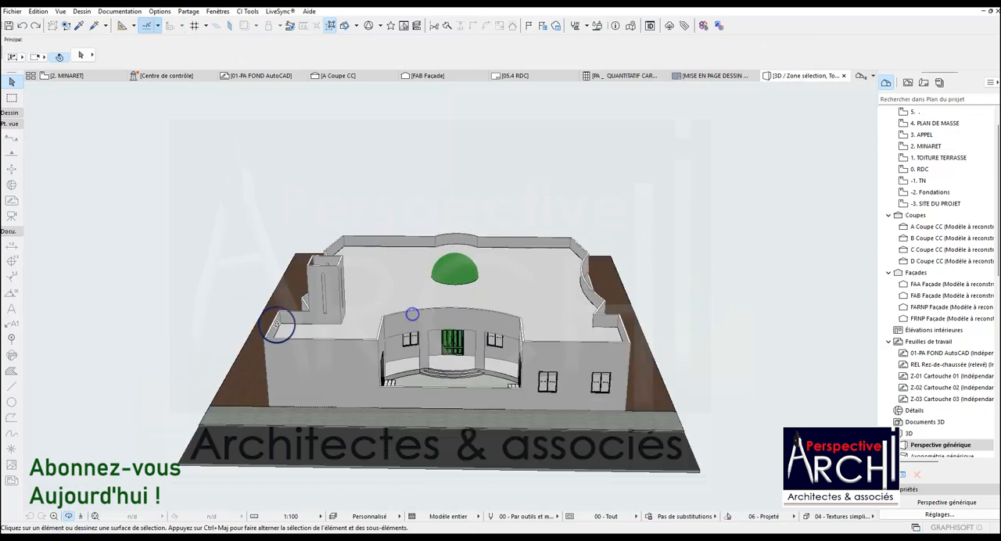
Orbit the mosque model to see the minaret base from the front corner and open the 2. MINARET floor plan.
{"action": "middle_click_drag", "start_coordinate": [467, 311], "coordinate": [587, 308], "text": "shift"}
{"action": "scroll", "coordinate": [589, 314], "scroll_direction": "up", "scroll_amount": 2}
{"action": "middle_click_drag", "start_coordinate": [431, 296], "coordinate": [513, 292], "text": "shift"}
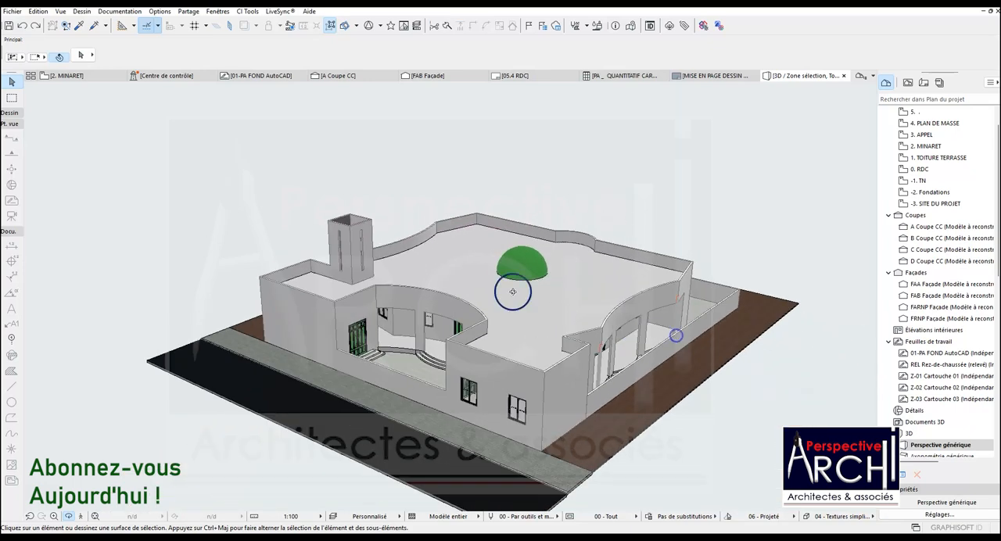
{"action": "left_click", "coordinate": [78, 76]}
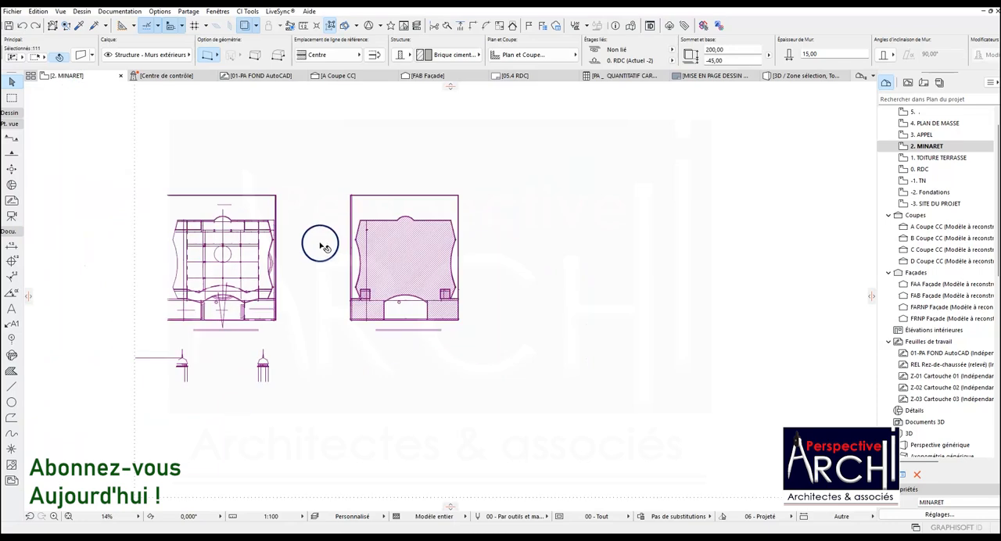
Measure the height of the lower cornice band at the top of the minaret shaft in the elevation drawing.
{"action": "scroll", "coordinate": [179, 380], "scroll_direction": "up", "scroll_amount": 5}
{"action": "scroll", "coordinate": [167, 306], "scroll_direction": "up", "scroll_amount": 3}
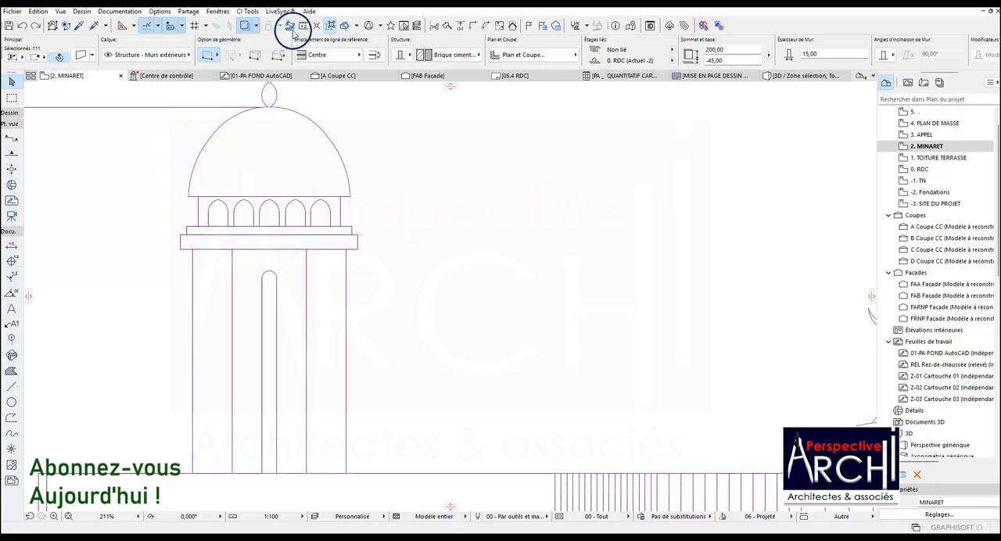
{"action": "left_click", "coordinate": [303, 27]}
{"action": "scroll", "coordinate": [188, 252], "scroll_direction": "up", "scroll_amount": 7}
{"action": "scroll", "coordinate": [247, 240], "scroll_direction": "down", "scroll_amount": 5}
{"action": "scroll", "coordinate": [269, 244], "scroll_direction": "down", "scroll_amount": 5}
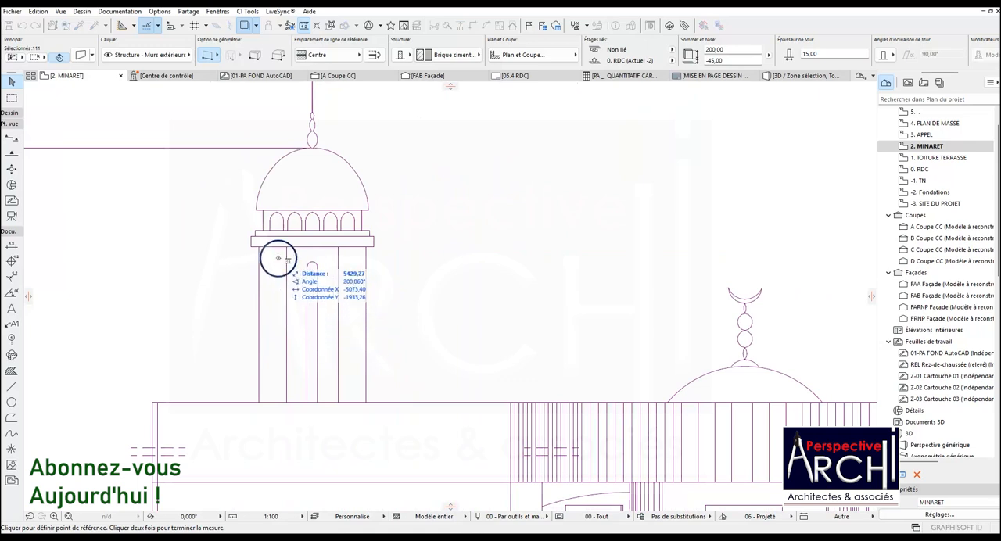
{"action": "scroll", "coordinate": [266, 251], "scroll_direction": "up", "scroll_amount": 4}
{"action": "scroll", "coordinate": [249, 239], "scroll_direction": "up", "scroll_amount": 3}
{"action": "left_click", "coordinate": [256, 228]}
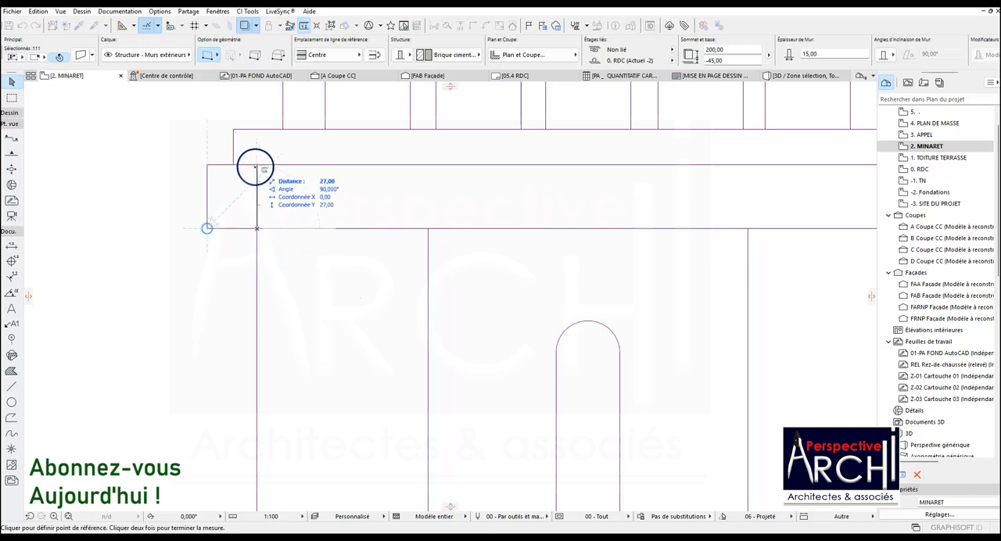
{"action": "key", "text": "Escape"}
{"action": "scroll", "coordinate": [239, 234], "scroll_direction": "down", "scroll_amount": 5}
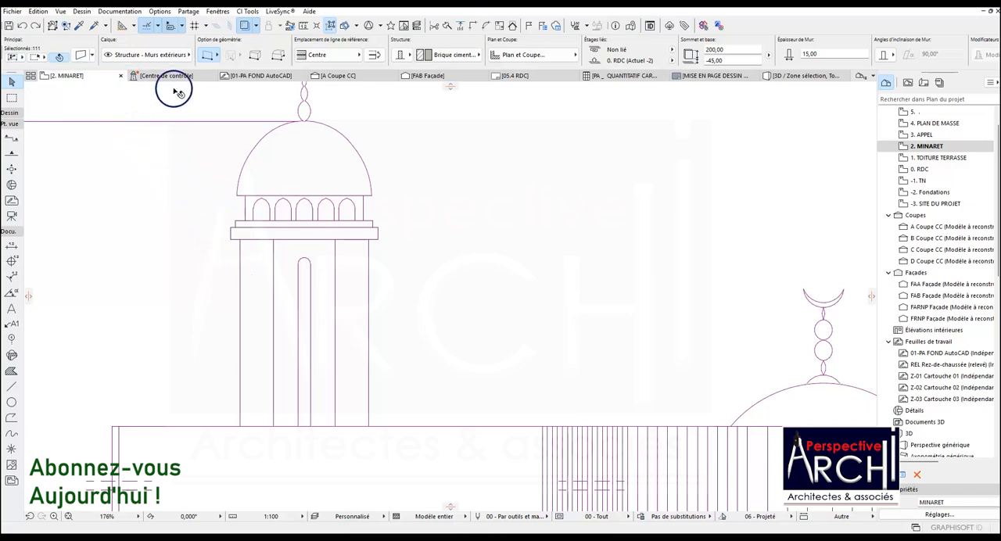
Activate the Slab tool and switch the floor plan to the 1. TOITURE TERRASSE storey.
{"action": "scroll", "coordinate": [195, 196], "scroll_direction": "down", "scroll_amount": 6}
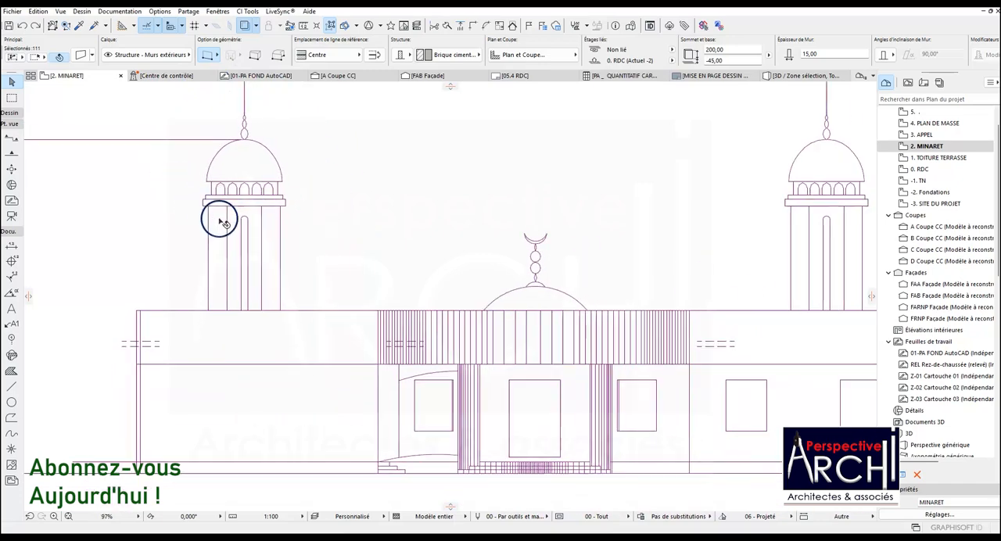
{"action": "scroll", "coordinate": [294, 244], "scroll_direction": "down", "scroll_amount": 4}
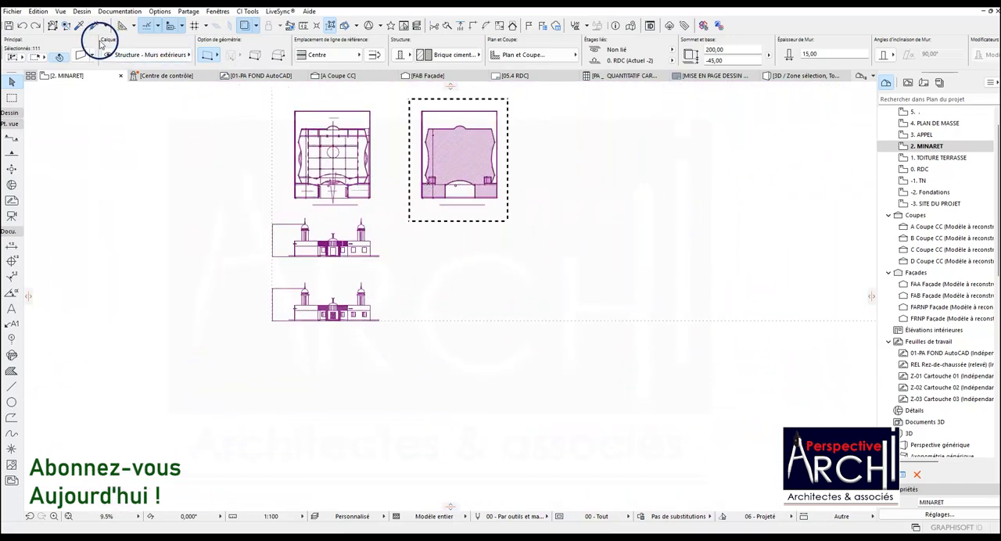
{"action": "scroll", "coordinate": [451, 152], "scroll_direction": "up", "scroll_amount": 5}
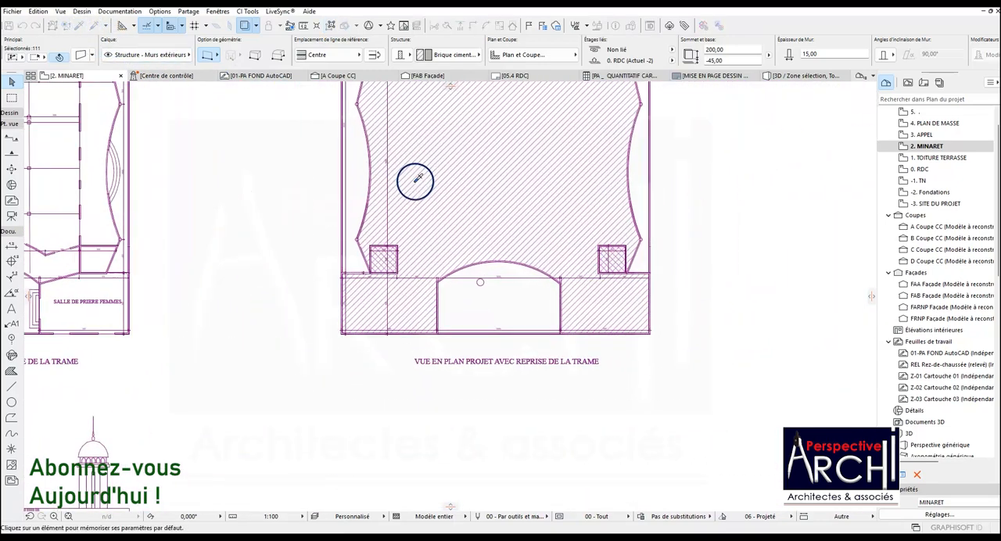
{"action": "scroll", "coordinate": [406, 223], "scroll_direction": "down", "scroll_amount": 2}
{"action": "scroll", "coordinate": [399, 262], "scroll_direction": "up", "scroll_amount": 6}
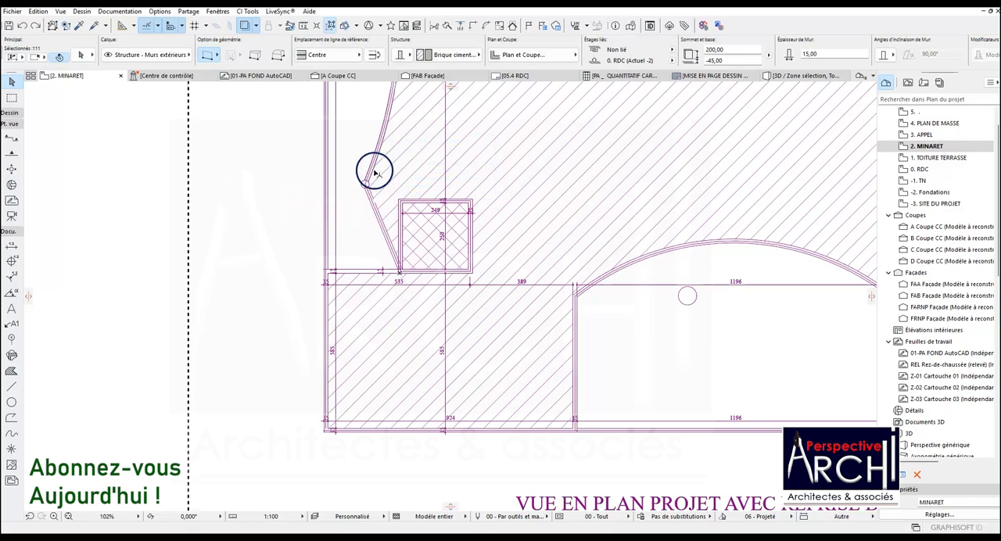
{"action": "scroll", "coordinate": [374, 195], "scroll_direction": "down", "scroll_amount": 5}
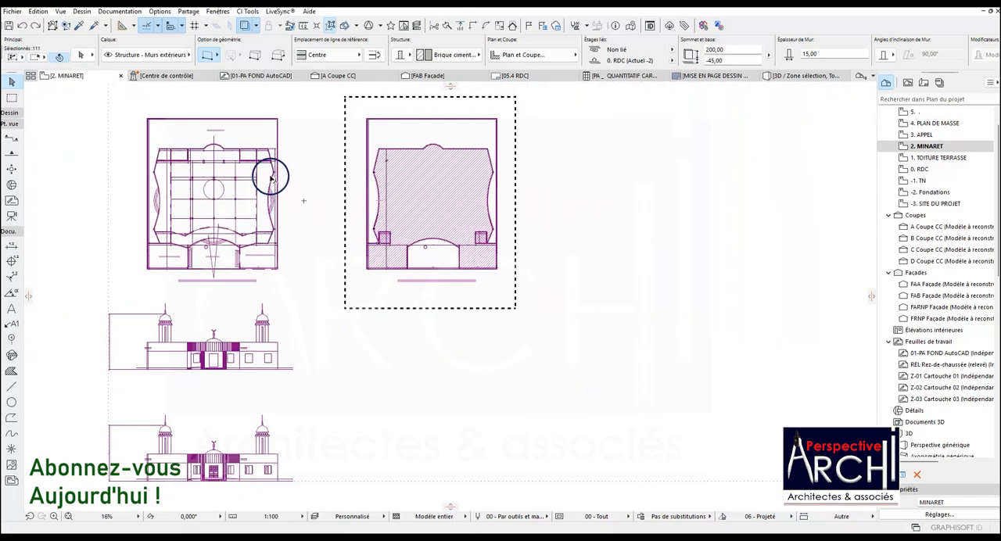
{"action": "left_click", "coordinate": [11, 117]}
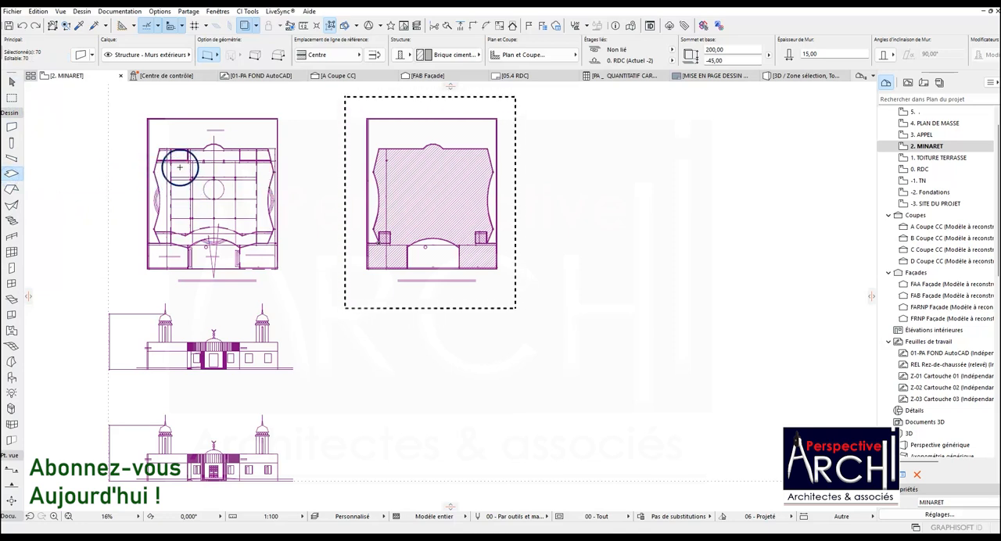
{"action": "right_click", "coordinate": [86, 76]}
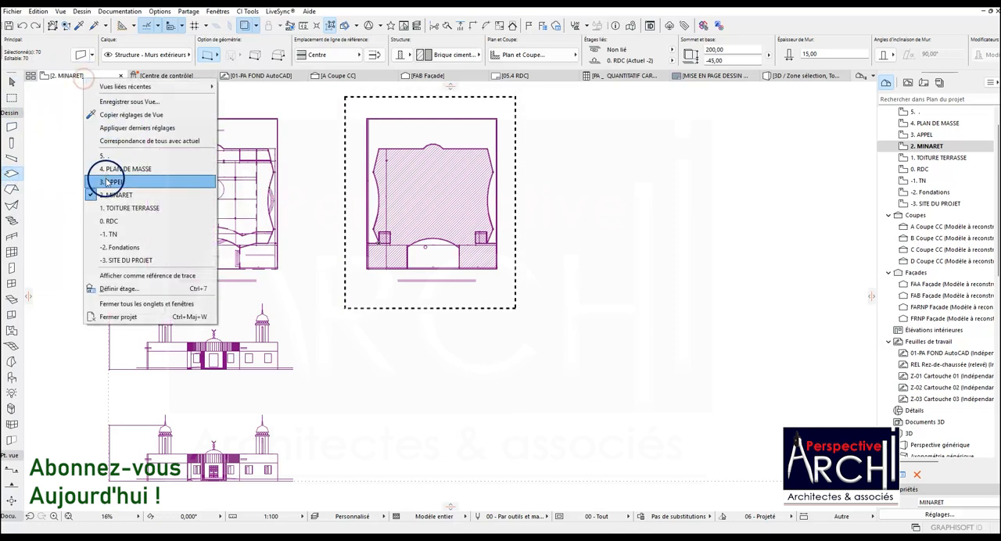
{"action": "left_click", "coordinate": [114, 208]}
Pick up the settings of the existing roof terrace slab beside the left minaret as Slab tool defaults.
{"action": "scroll", "coordinate": [375, 250], "scroll_direction": "up", "scroll_amount": 8}
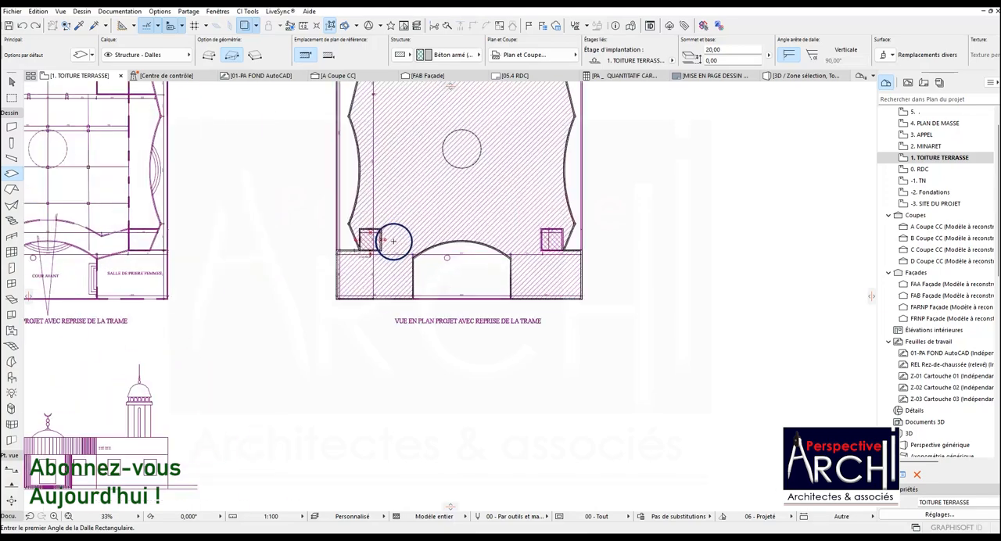
{"action": "scroll", "coordinate": [348, 234], "scroll_direction": "up", "scroll_amount": 3}
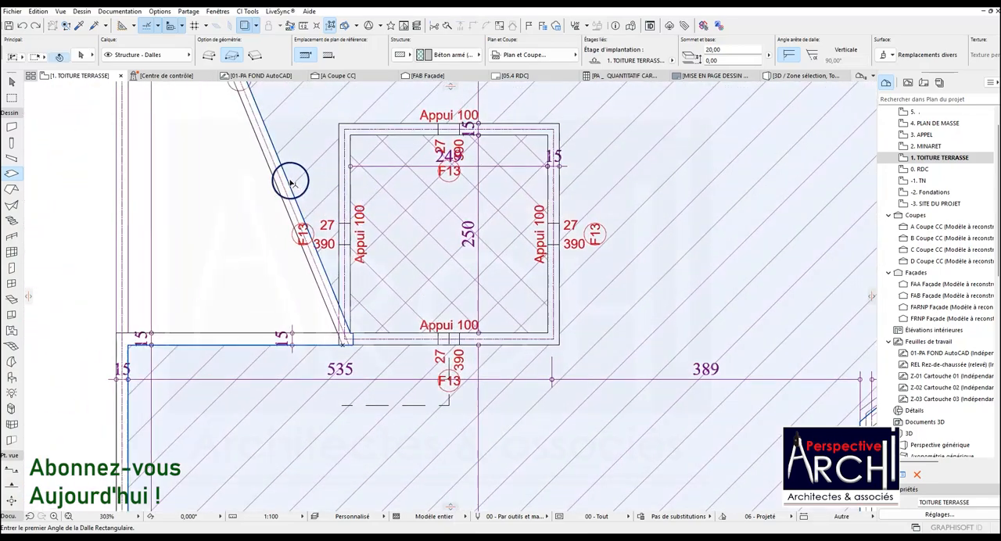
{"action": "left_click", "coordinate": [286, 180], "text": "shift"}
{"action": "scroll", "coordinate": [300, 248], "scroll_direction": "down", "scroll_amount": 4}
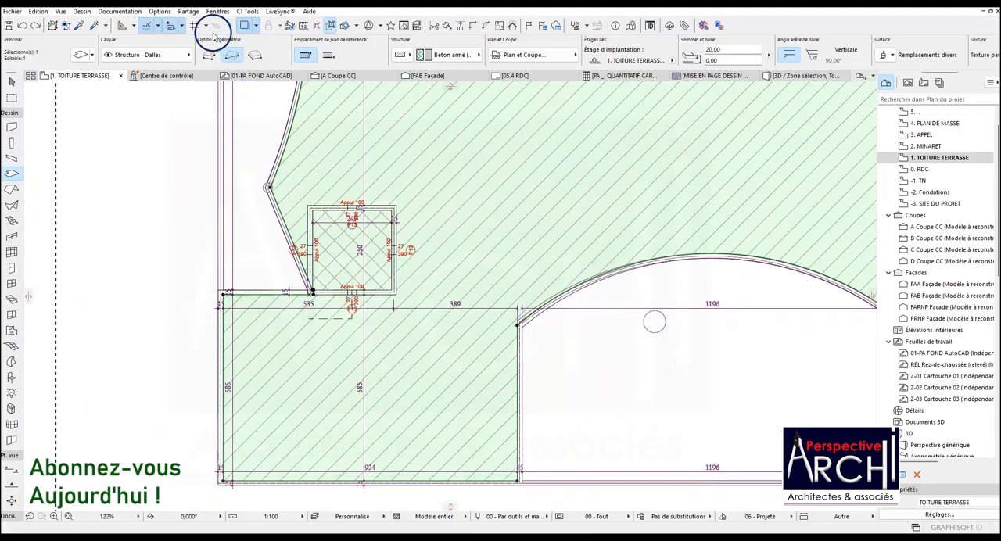
{"action": "left_click", "coordinate": [79, 24]}
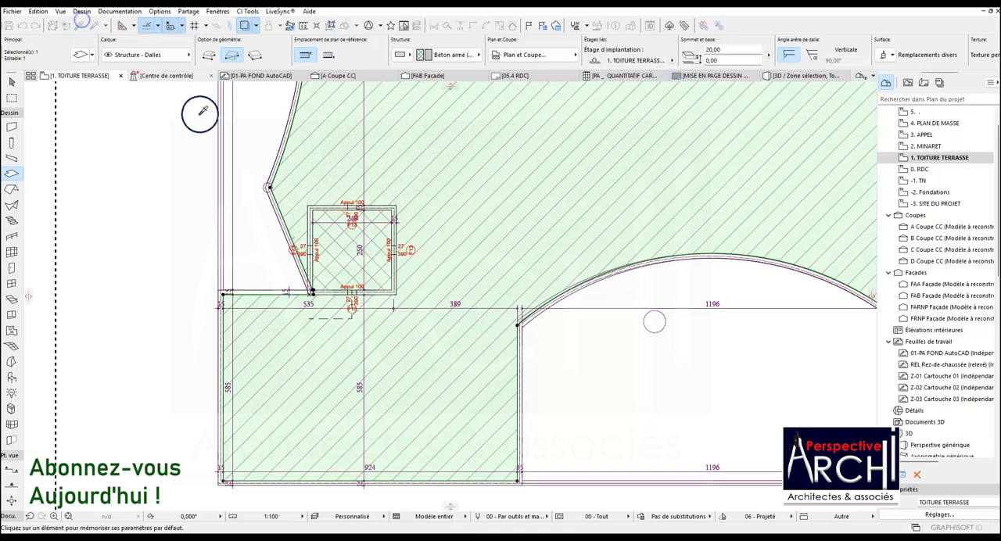
{"action": "left_click", "coordinate": [277, 180]}
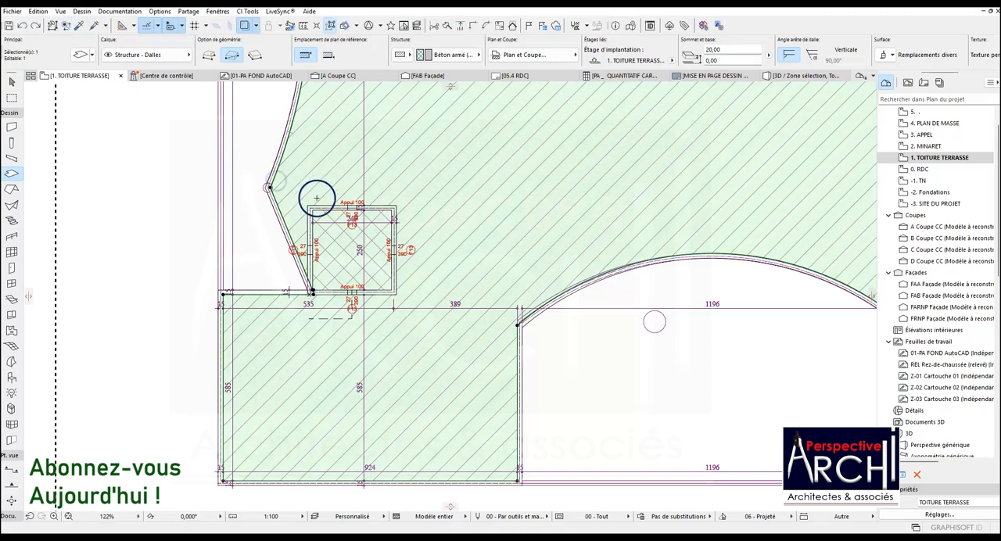
Draw a rectangular slab across the outer corners of the left minaret walls and set its thickness to 27.
{"action": "key", "text": "Escape"}
{"action": "scroll", "coordinate": [321, 208], "scroll_direction": "up", "scroll_amount": 3}
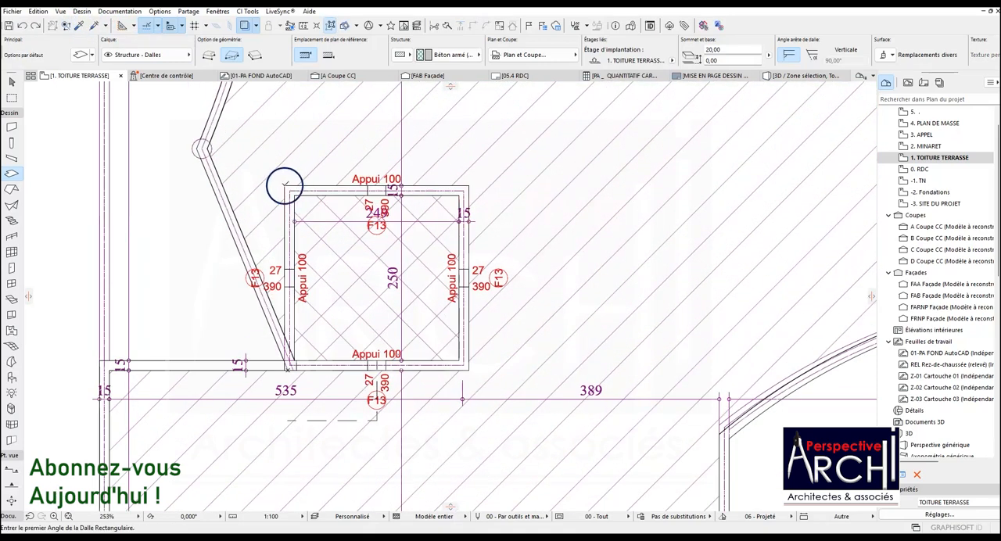
{"action": "left_click", "coordinate": [283, 185]}
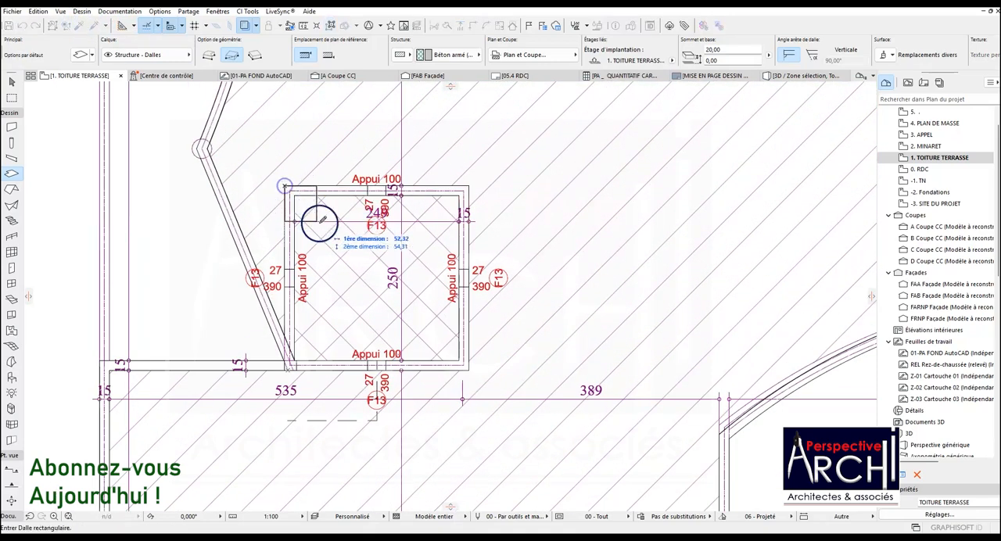
{"action": "left_click", "coordinate": [470, 361]}
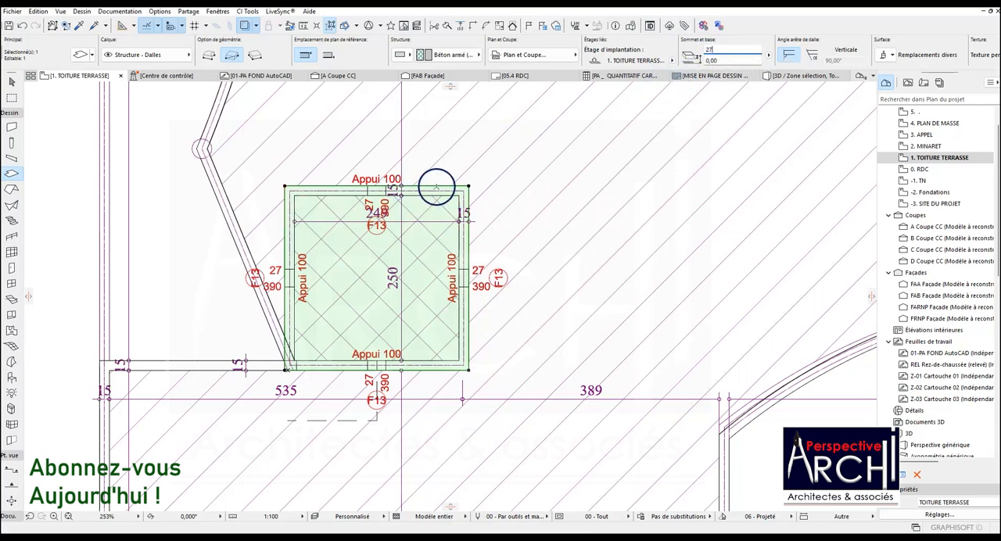
Offset all edges of the minaret slab outward so it overhangs the tower walls on every side.
{"action": "left_click", "coordinate": [437, 188]}
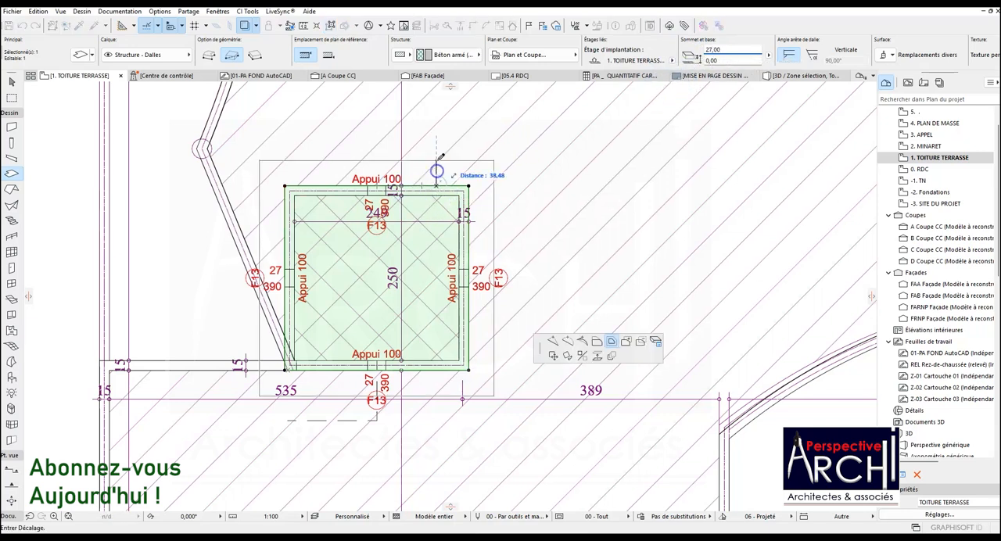
{"action": "left_click", "coordinate": [612, 341]}
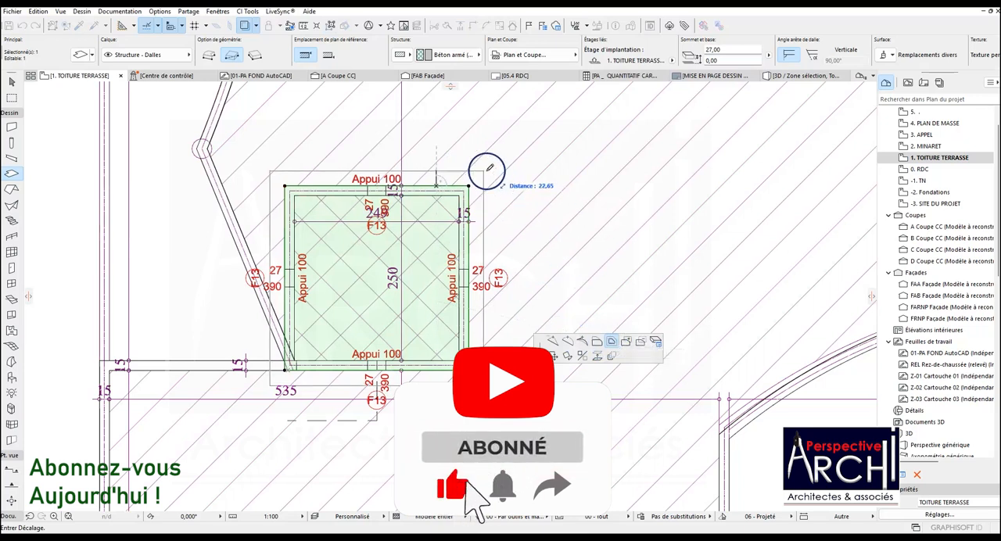
{"action": "key", "text": "Return"}
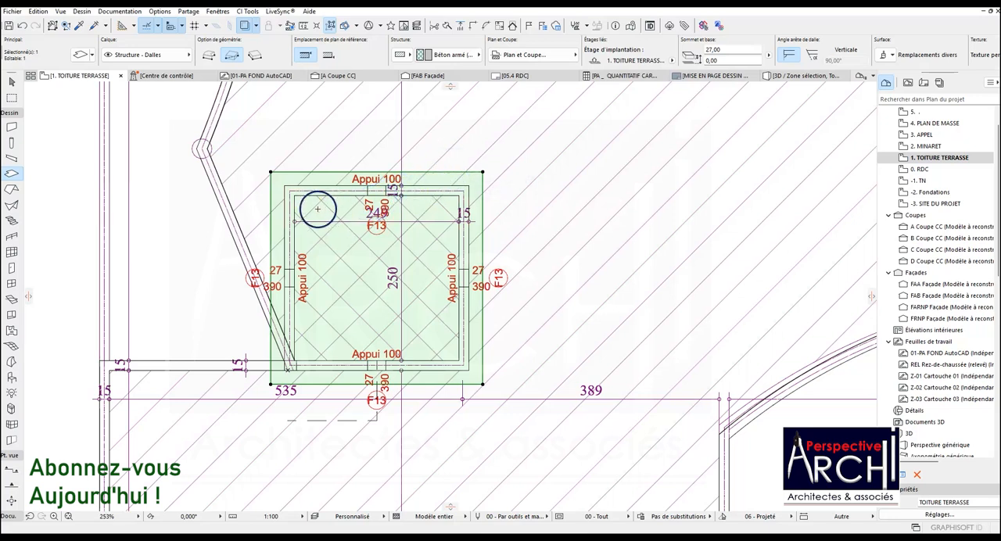
{"action": "key", "text": "Escape"}
Measure the height of the upper cornice band just below the arches of the minaret in the elevation drawing.
{"action": "scroll", "coordinate": [406, 190], "scroll_direction": "down", "scroll_amount": 6}
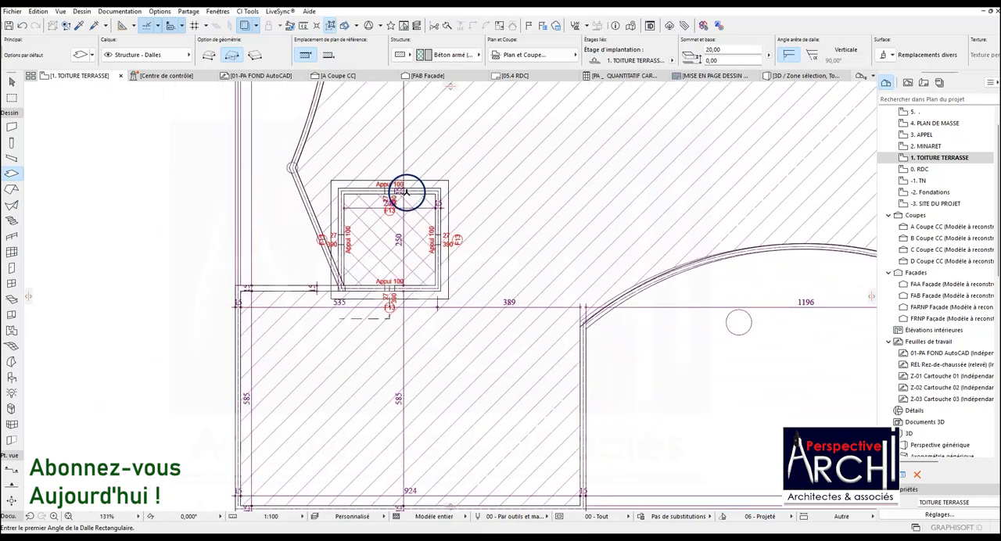
{"action": "scroll", "coordinate": [298, 383], "scroll_direction": "down", "scroll_amount": 2}
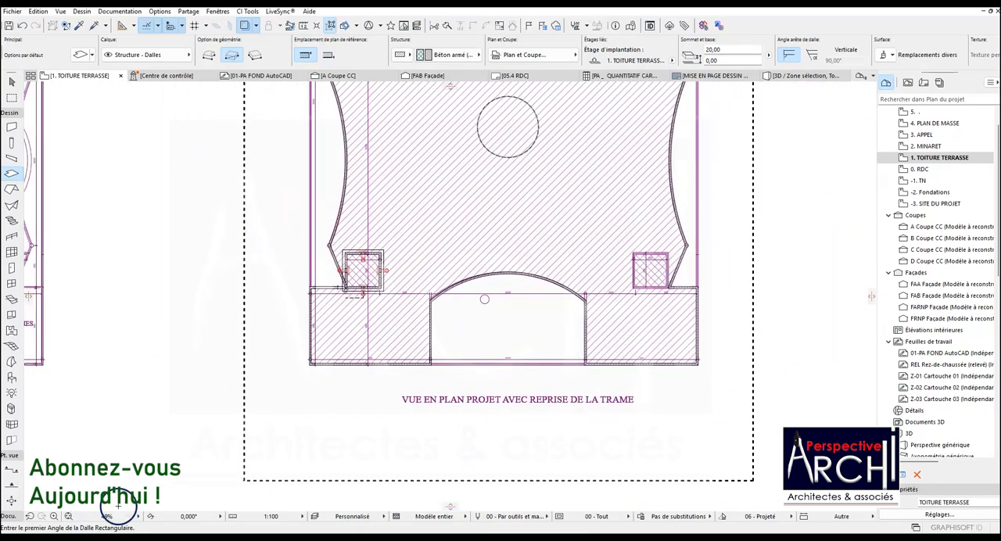
{"action": "scroll", "coordinate": [413, 266], "scroll_direction": "down", "scroll_amount": 2}
{"action": "scroll", "coordinate": [415, 266], "scroll_direction": "down", "scroll_amount": 2}
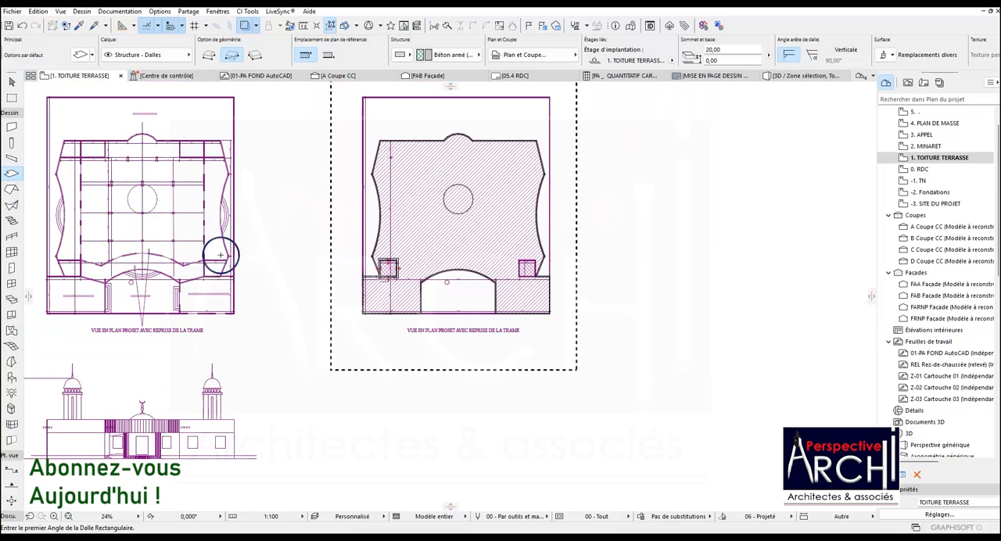
{"action": "scroll", "coordinate": [253, 374], "scroll_direction": "up", "scroll_amount": 1}
{"action": "scroll", "coordinate": [167, 380], "scroll_direction": "down", "scroll_amount": 1}
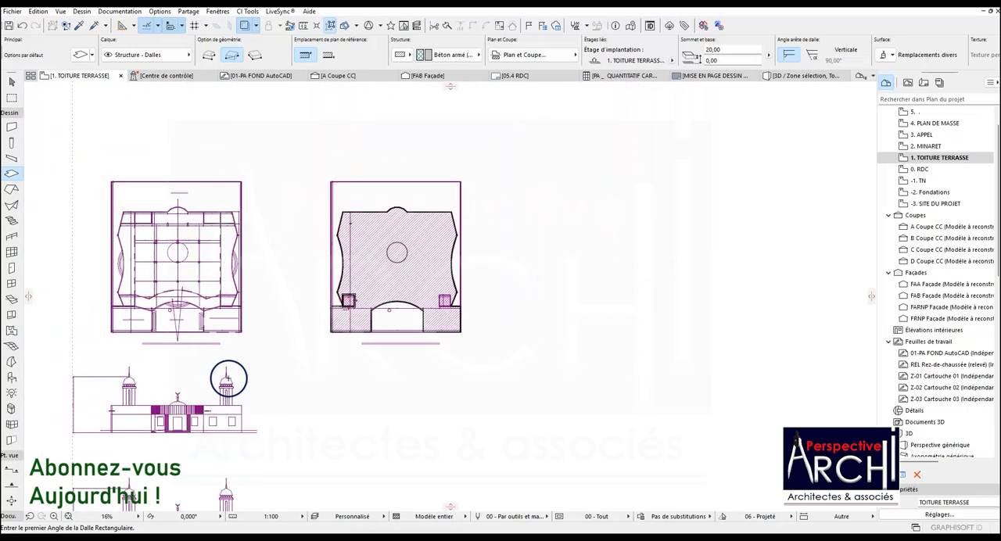
{"action": "scroll", "coordinate": [115, 396], "scroll_direction": "up", "scroll_amount": 2}
{"action": "scroll", "coordinate": [115, 396], "scroll_direction": "up", "scroll_amount": 8}
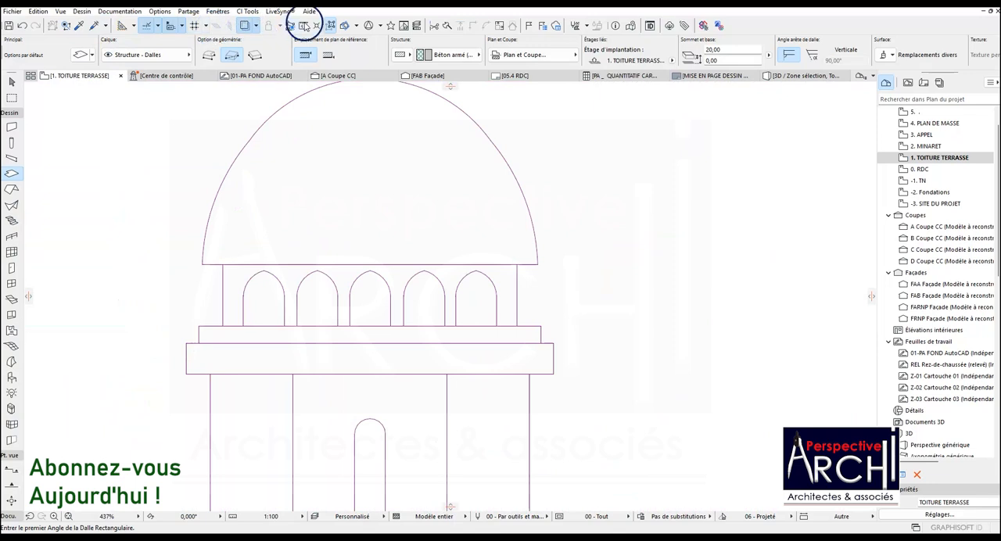
{"action": "scroll", "coordinate": [203, 344], "scroll_direction": "up", "scroll_amount": 3}
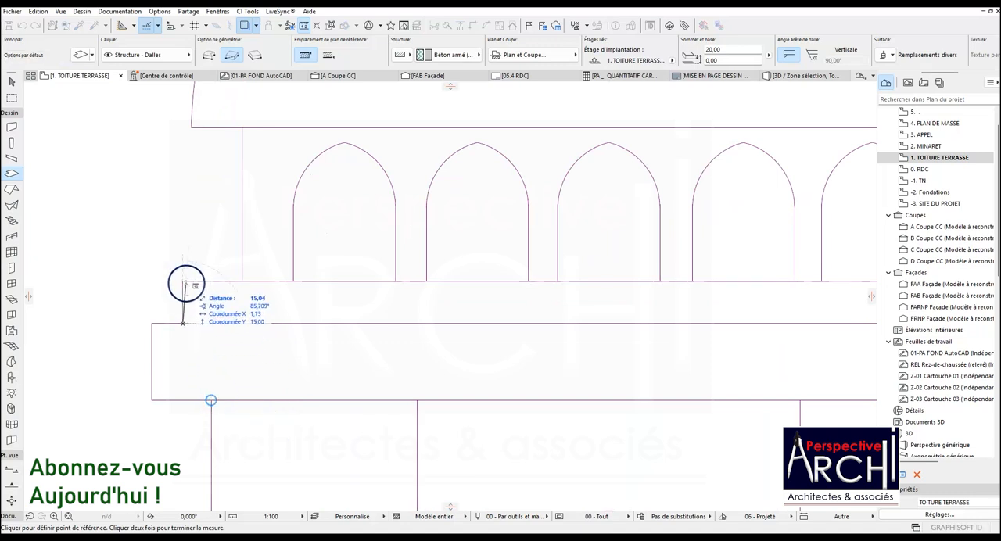
{"action": "scroll", "coordinate": [182, 282], "scroll_direction": "down", "scroll_amount": 3}
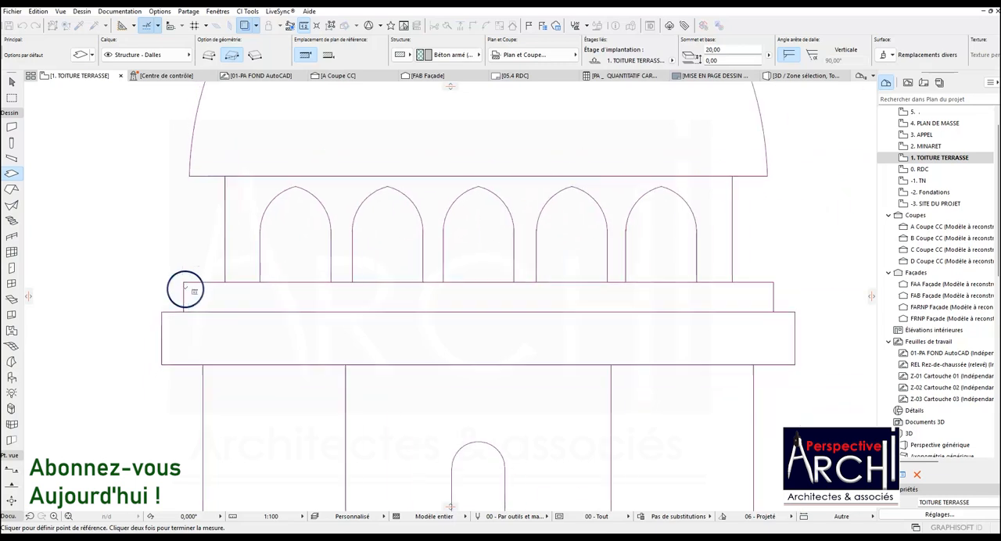
{"action": "scroll", "coordinate": [203, 317], "scroll_direction": "down", "scroll_amount": 1}
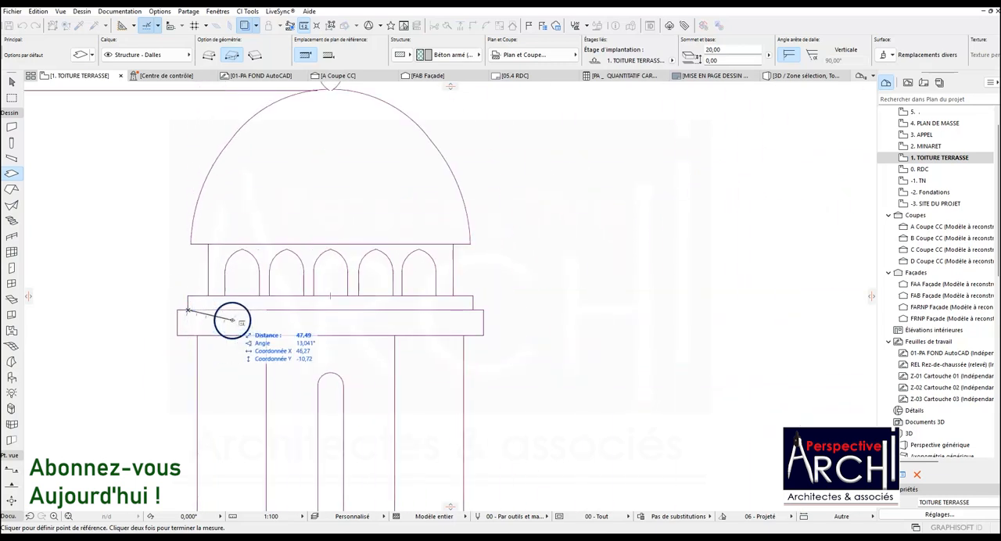
{"action": "scroll", "coordinate": [188, 336], "scroll_direction": "up", "scroll_amount": 2}
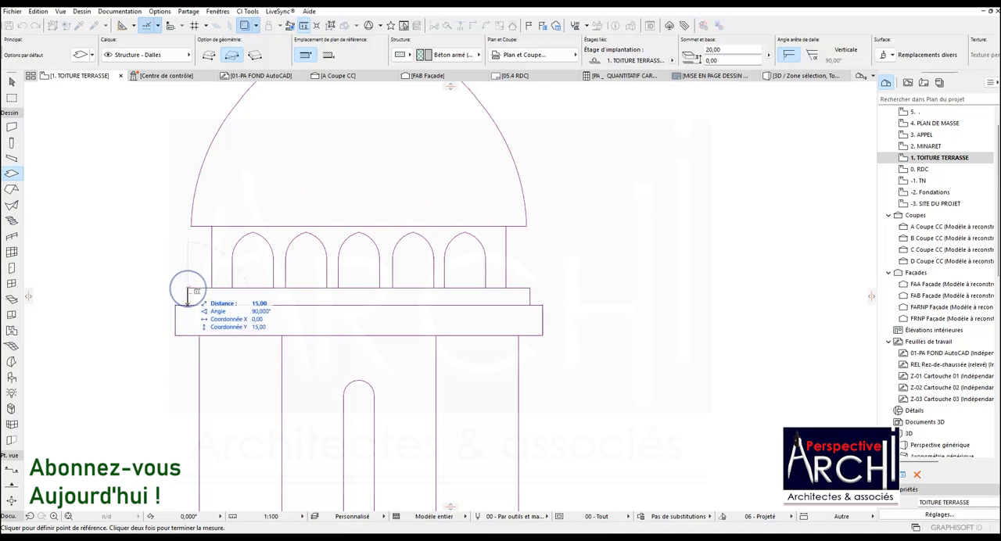
{"action": "key", "text": "Escape"}
{"action": "scroll", "coordinate": [212, 326], "scroll_direction": "down", "scroll_amount": 3}
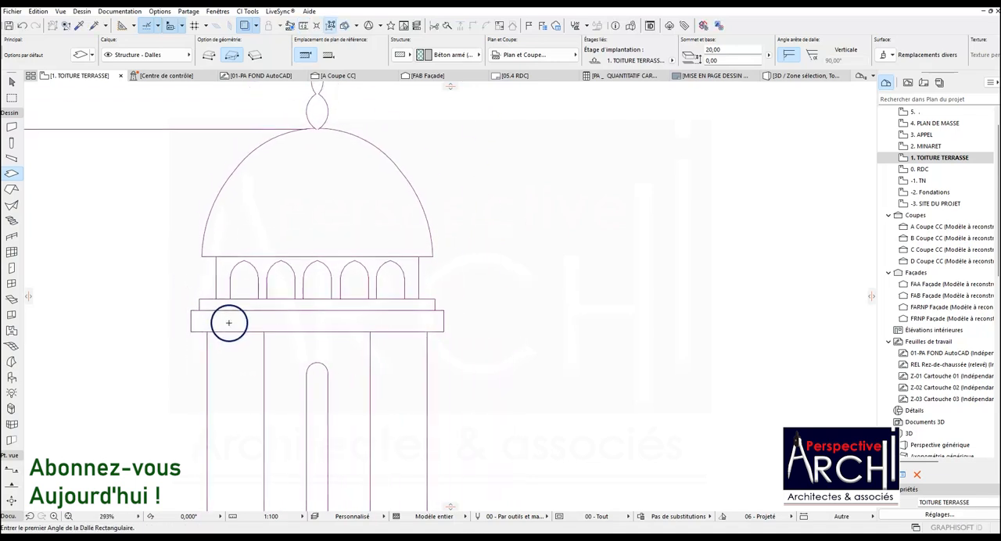
{"action": "scroll", "coordinate": [347, 303], "scroll_direction": "down", "scroll_amount": 10}
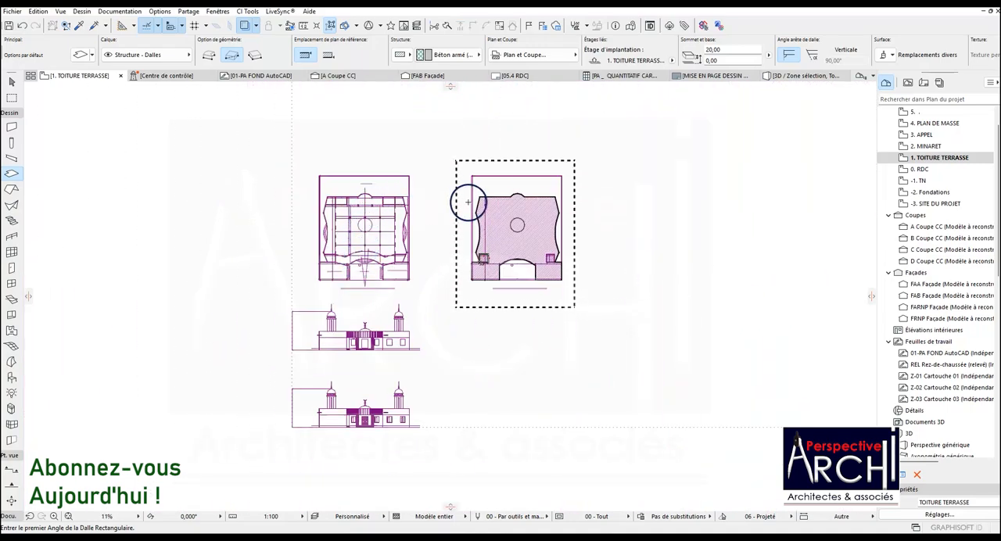
Pick up the settings of the existing minaret slab and draw a second rectangular slab across the tower walls' outer corners.
{"action": "scroll", "coordinate": [474, 243], "scroll_direction": "up", "scroll_amount": 1}
{"action": "scroll", "coordinate": [474, 243], "scroll_direction": "up", "scroll_amount": 10}
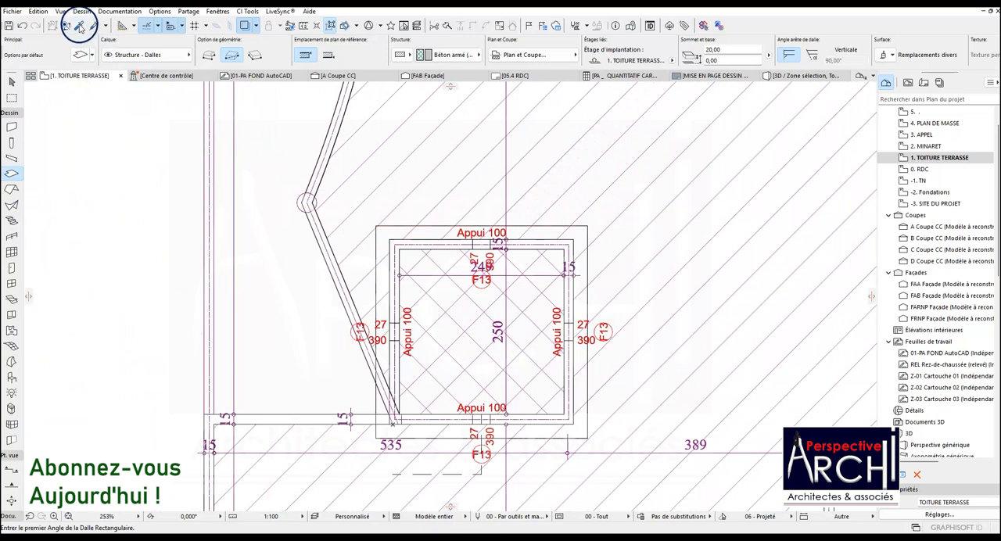
{"action": "left_click", "coordinate": [79, 26]}
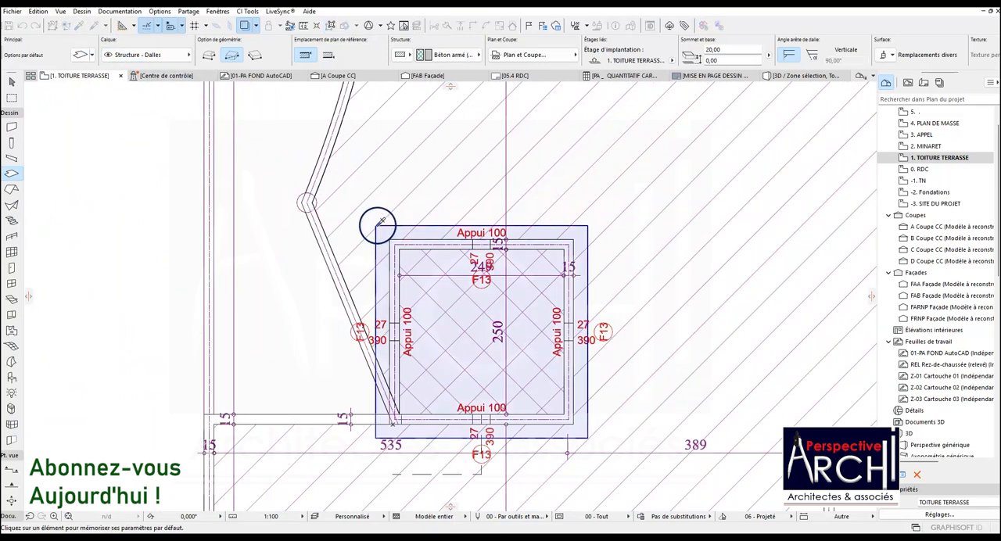
{"action": "left_click", "coordinate": [379, 224]}
{"action": "scroll", "coordinate": [391, 242], "scroll_direction": "up", "scroll_amount": 2}
{"action": "left_click", "coordinate": [389, 239]}
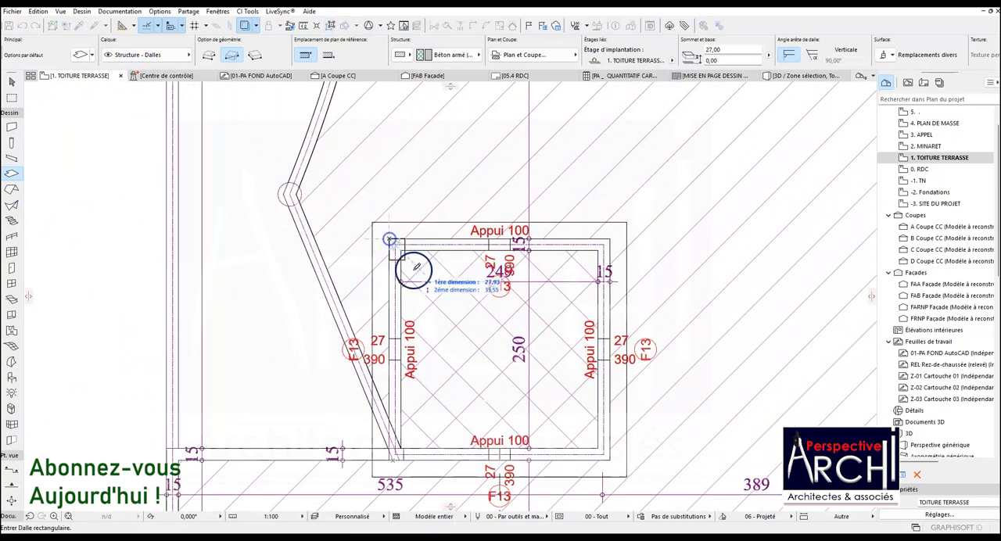
{"action": "left_click", "coordinate": [610, 461]}
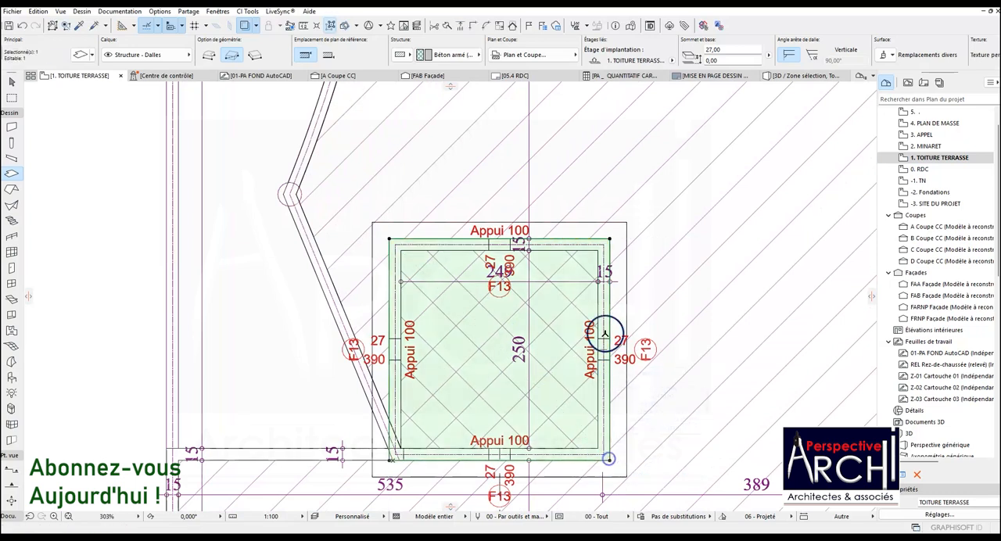
Offset all edges of the second slab outward by 10 and set both its thickness and its elevation to 15.
{"action": "left_click", "coordinate": [575, 239]}
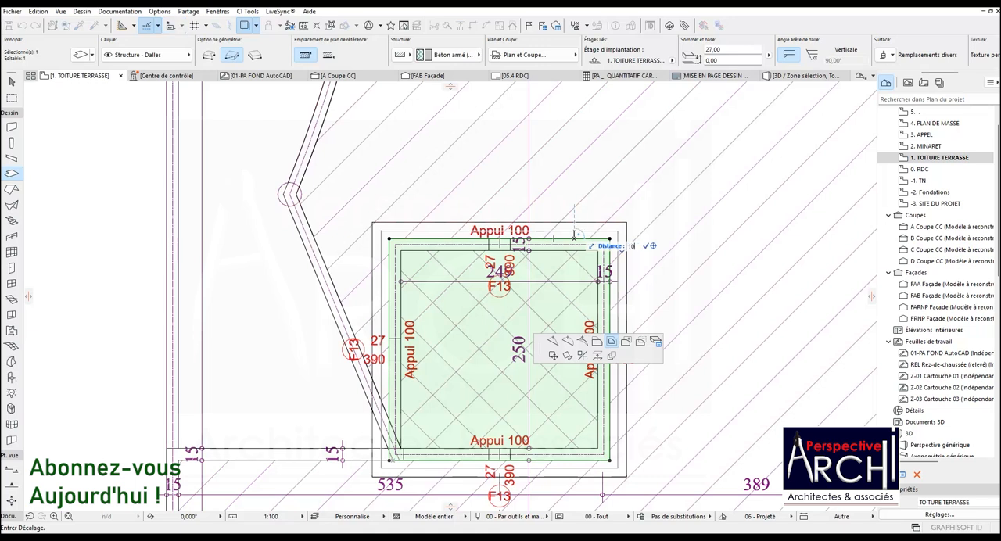
{"action": "type", "text": "10"}
{"action": "key", "text": "Return"}
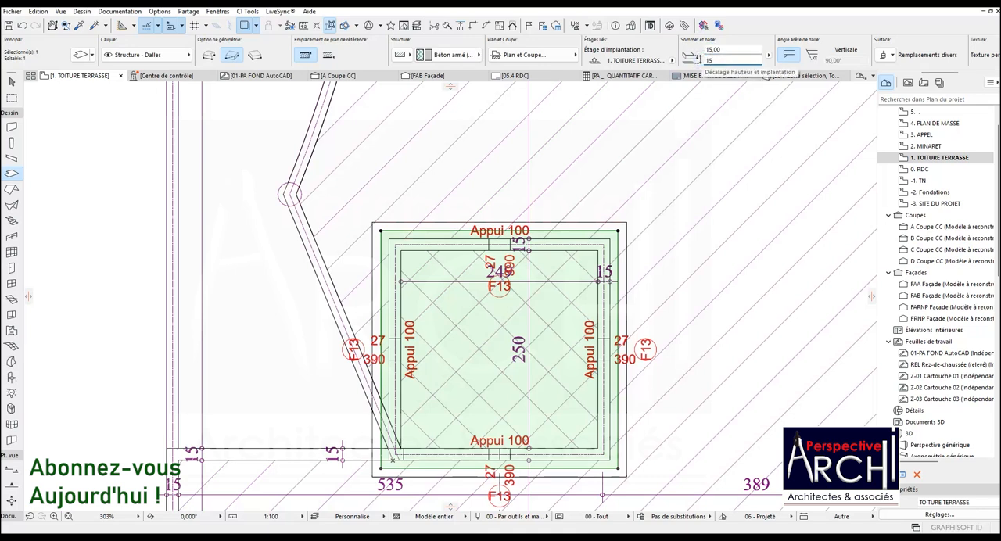
{"action": "left_click", "coordinate": [627, 225]}
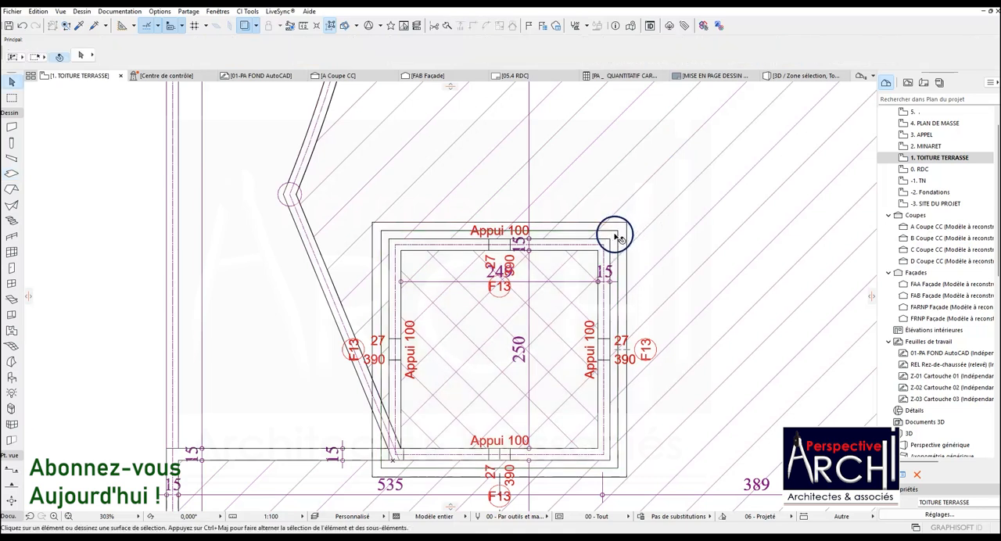
Copy both cornice slabs and paste them at the same position on the 2. MINARET storey.
{"action": "left_click", "coordinate": [623, 224], "text": "shift"}
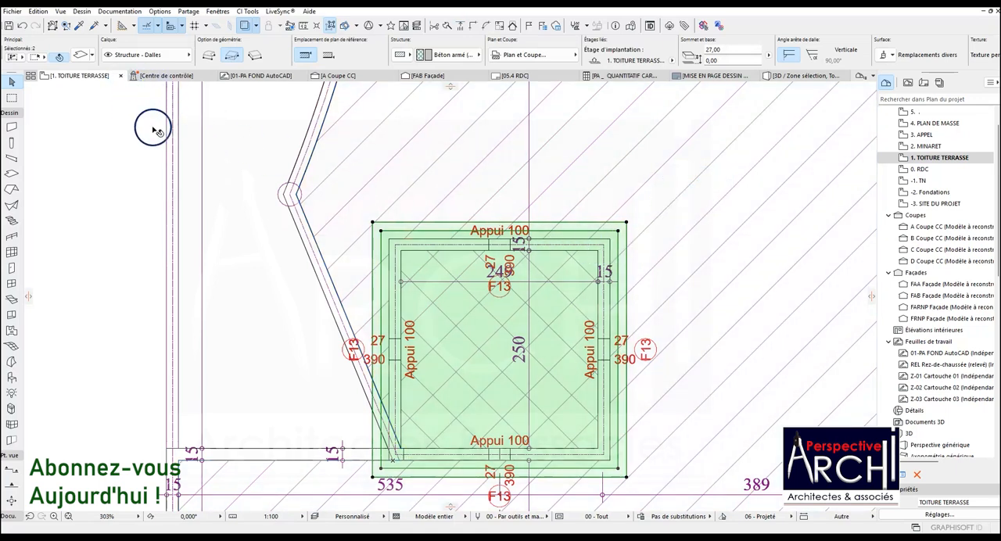
{"action": "left_click_drag", "start_coordinate": [679, 105], "coordinate": [631, 151]}
{"action": "key", "text": "Escape"}
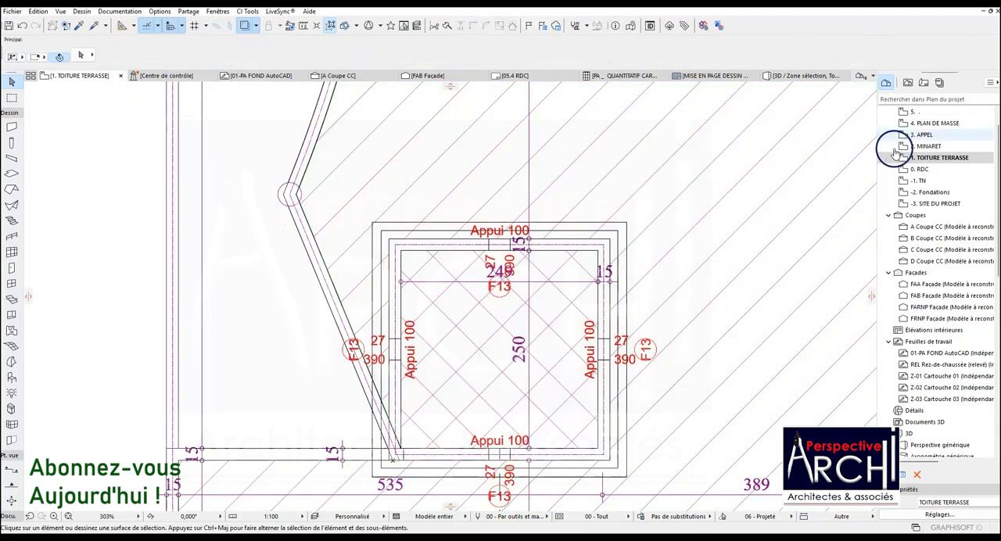
{"action": "double_click", "coordinate": [927, 145]}
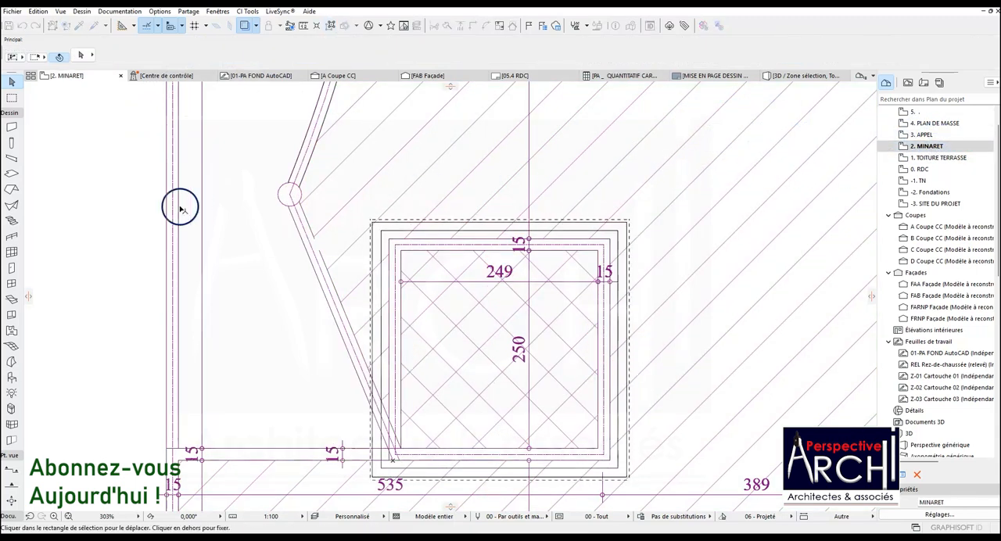
{"action": "right_click", "coordinate": [148, 193]}
{"action": "left_click", "coordinate": [169, 216]}
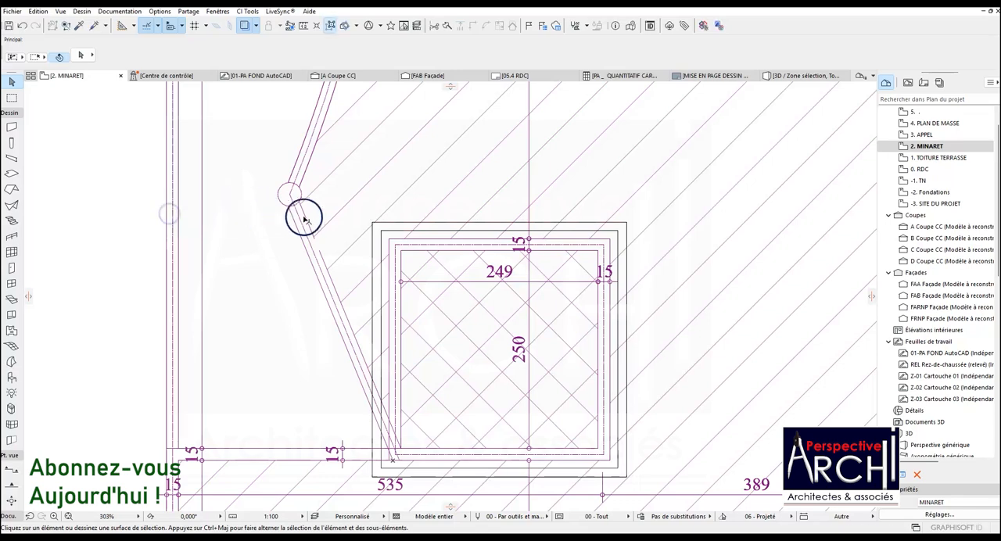
{"action": "scroll", "coordinate": [313, 221], "scroll_direction": "down", "scroll_amount": 5}
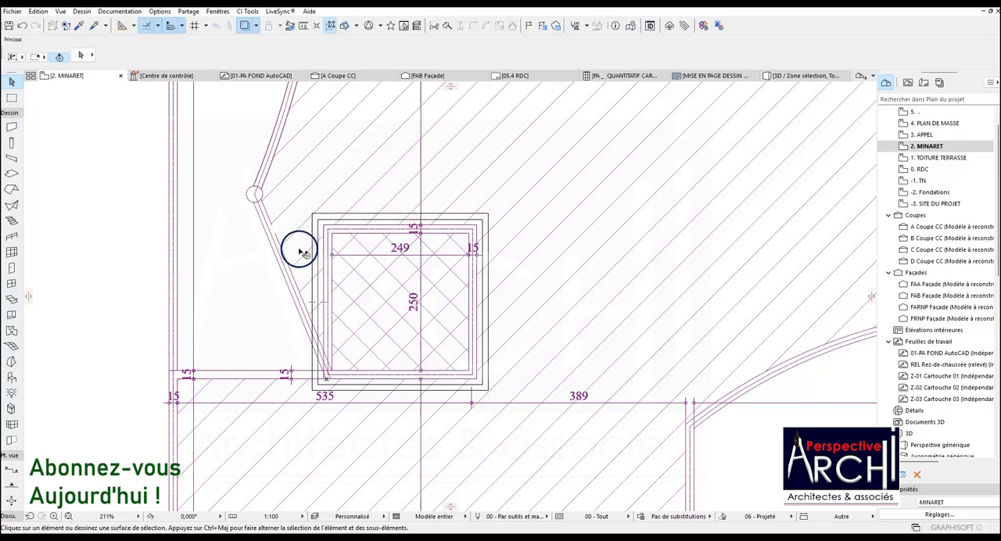
{"action": "scroll", "coordinate": [374, 293], "scroll_direction": "down", "scroll_amount": 3}
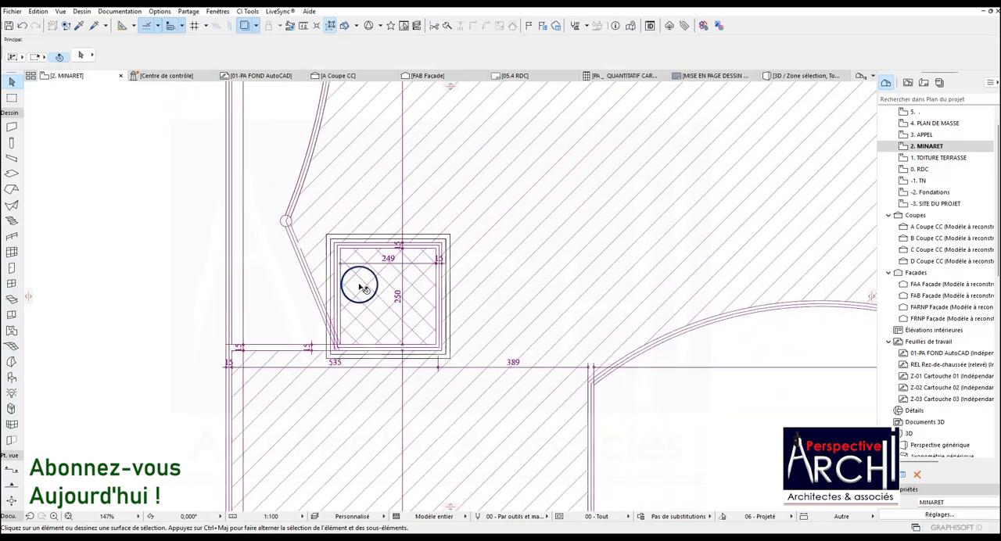
{"action": "left_click", "coordinate": [247, 26]}
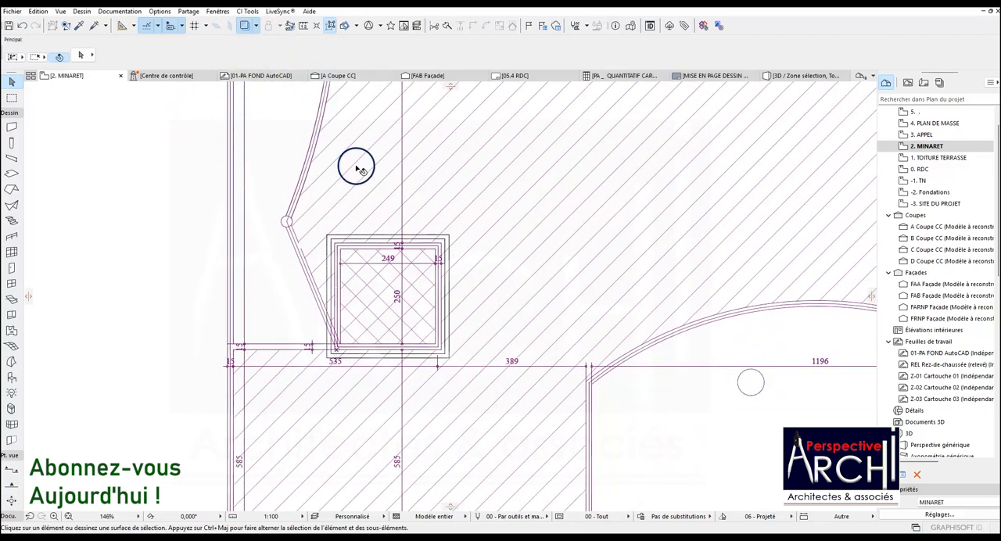
{"action": "scroll", "coordinate": [376, 274], "scroll_direction": "up", "scroll_amount": 5}
{"action": "scroll", "coordinate": [371, 234], "scroll_direction": "down", "scroll_amount": 6}
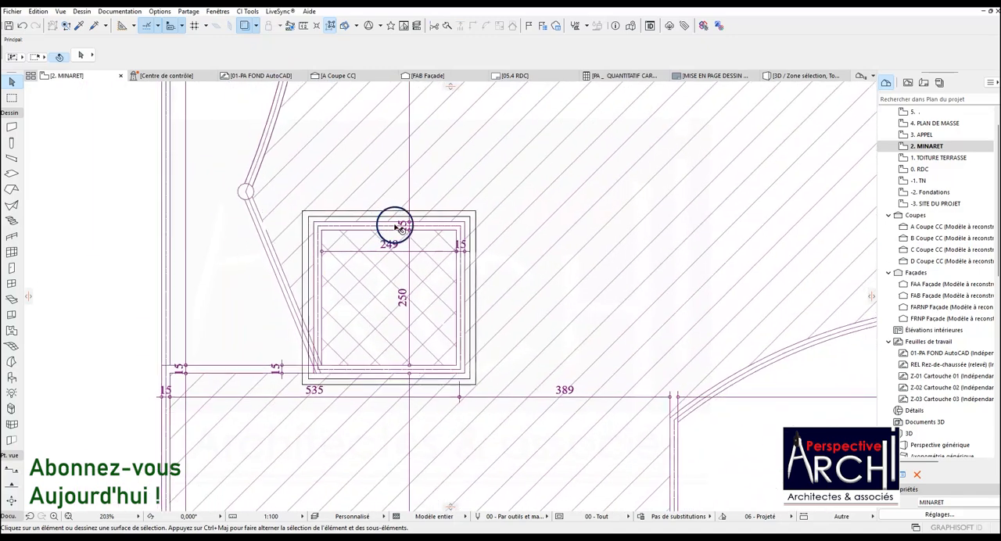
In the 3D view, delete the two original cornice slabs around the foot of the minaret tower.
{"action": "left_click", "coordinate": [797, 79]}
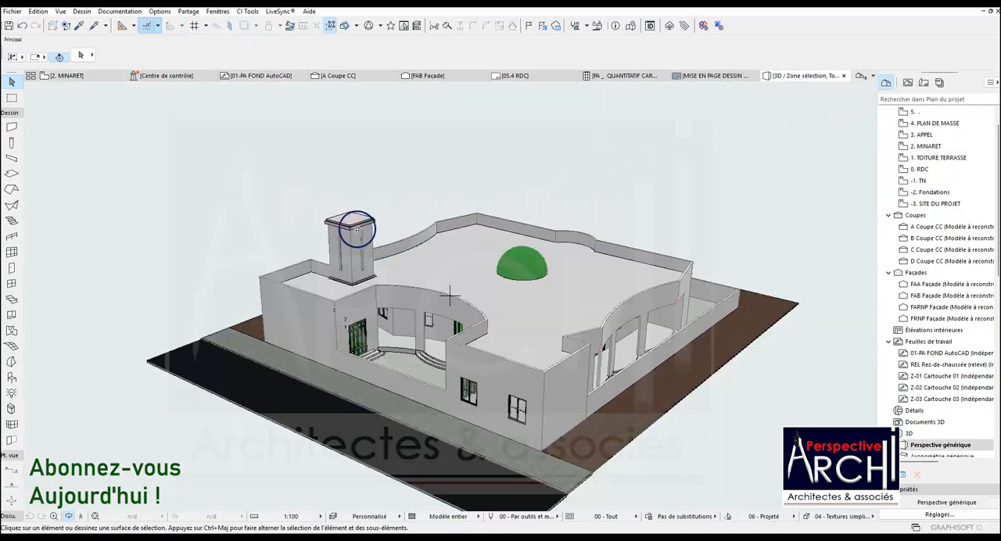
{"action": "scroll", "coordinate": [343, 218], "scroll_direction": "up", "scroll_amount": 3}
{"action": "scroll", "coordinate": [342, 218], "scroll_direction": "up", "scroll_amount": 2}
{"action": "middle_click_drag", "start_coordinate": [342, 216], "coordinate": [409, 230], "text": "shift"}
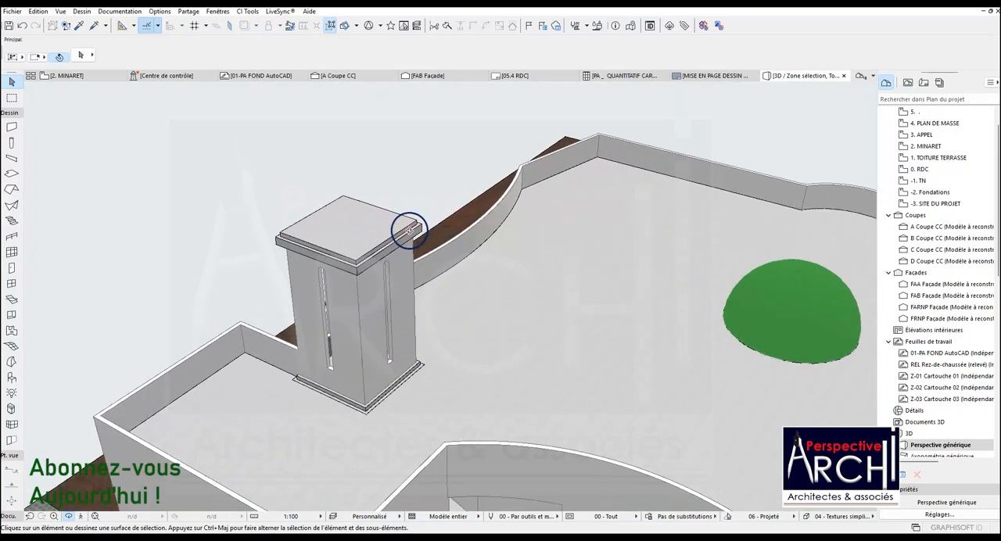
{"action": "scroll", "coordinate": [361, 414], "scroll_direction": "up", "scroll_amount": 5}
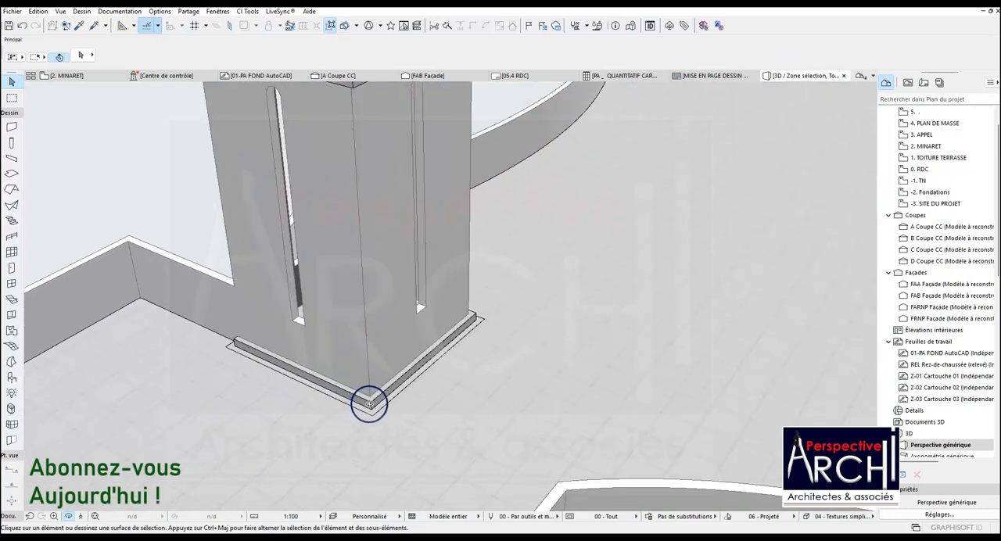
{"action": "left_click", "coordinate": [374, 405]}
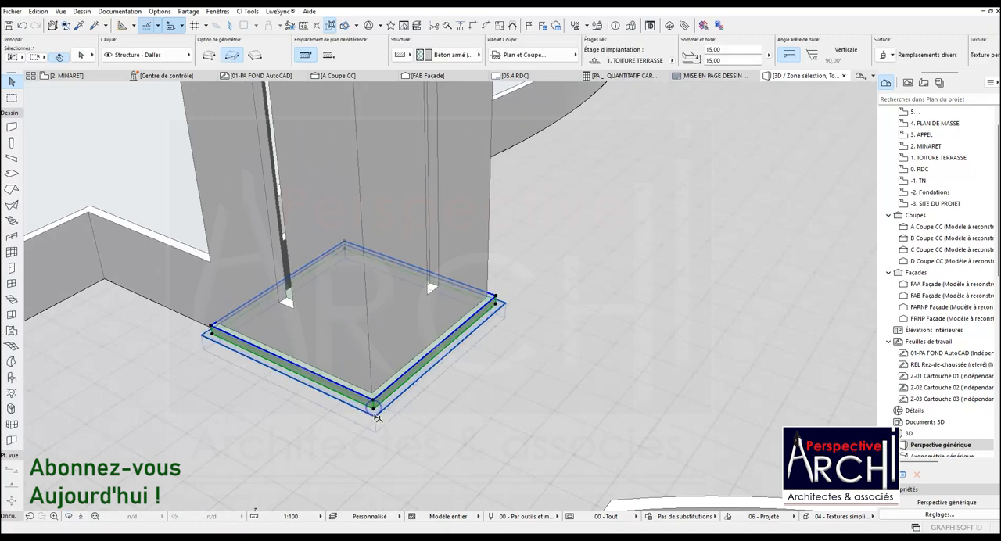
{"action": "key", "text": "Delete"}
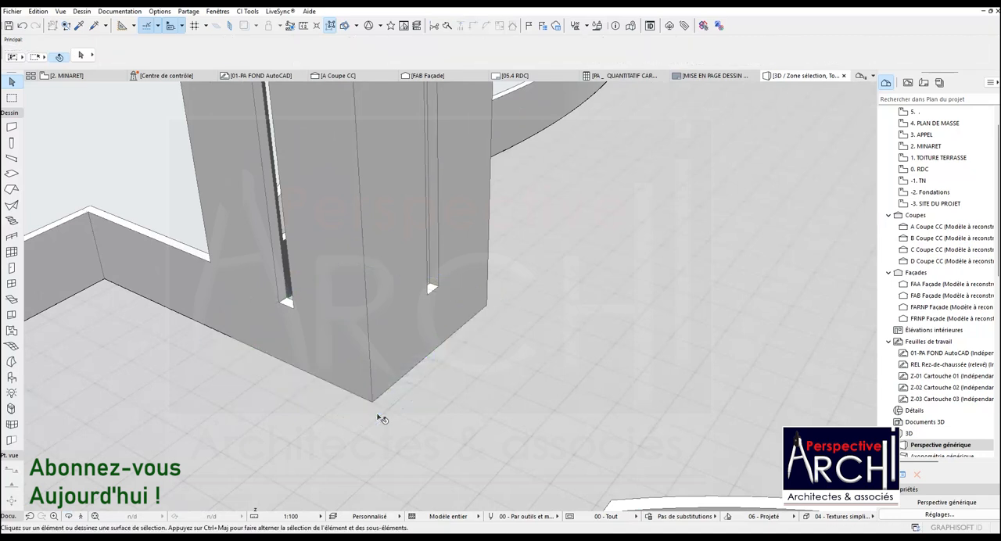
Unlink the surface overrides of the lower, wider cornice slab and set its top and edge surfaces to Peinture - Vert métal.
{"action": "scroll", "coordinate": [402, 414], "scroll_direction": "down", "scroll_amount": 3}
{"action": "scroll", "coordinate": [401, 414], "scroll_direction": "down", "scroll_amount": 2}
{"action": "scroll", "coordinate": [374, 148], "scroll_direction": "up", "scroll_amount": 1}
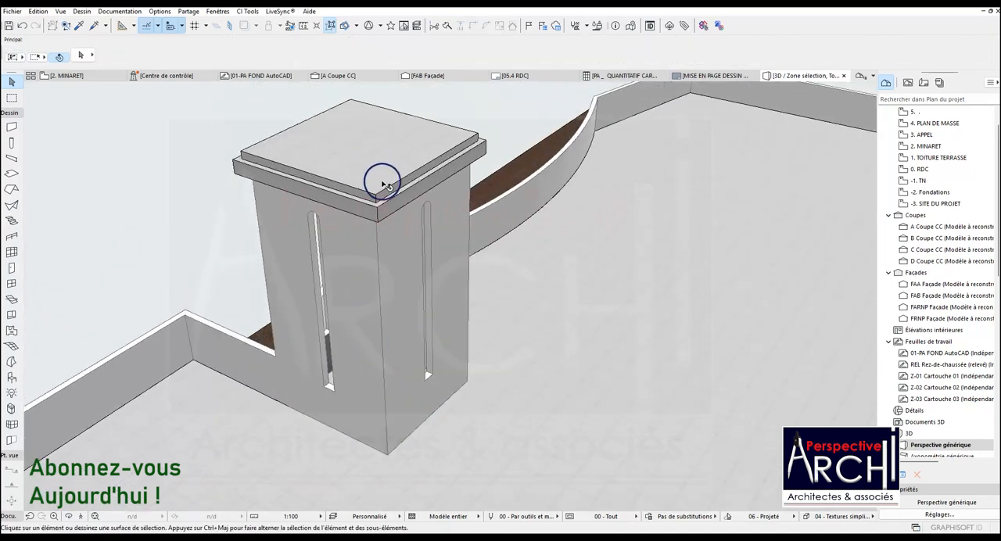
{"action": "left_click", "coordinate": [375, 209]}
{"action": "left_click", "coordinate": [80, 58]}
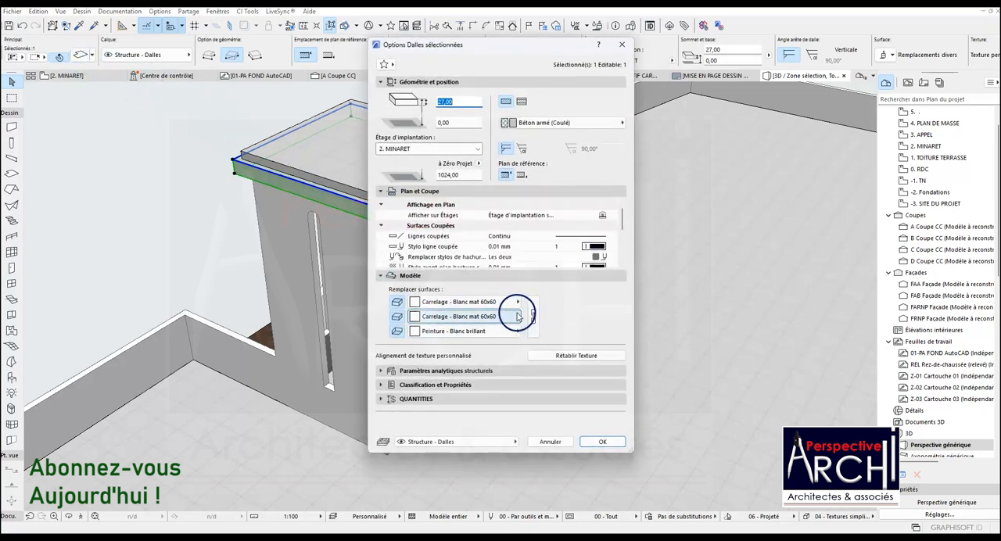
{"action": "left_click", "coordinate": [531, 315]}
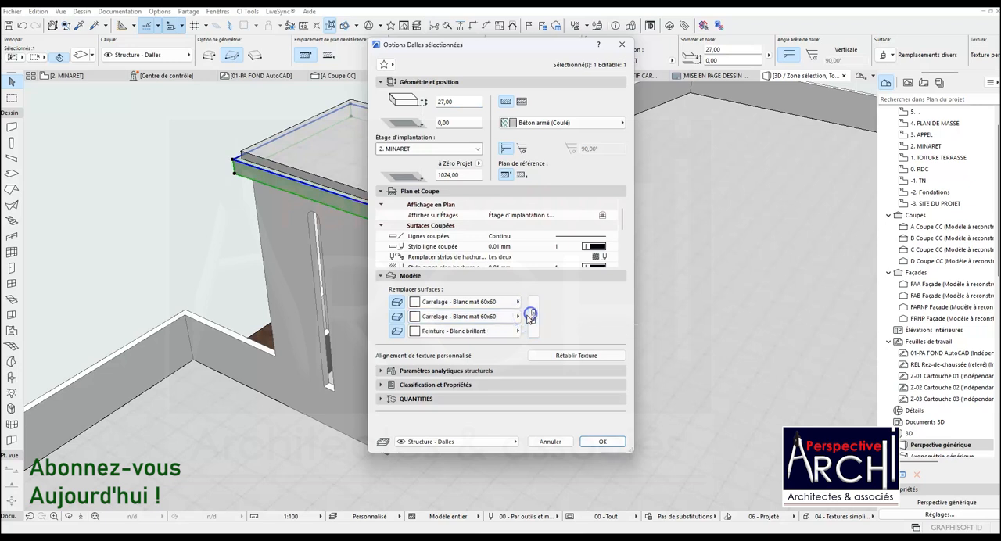
{"action": "left_click", "coordinate": [516, 302]}
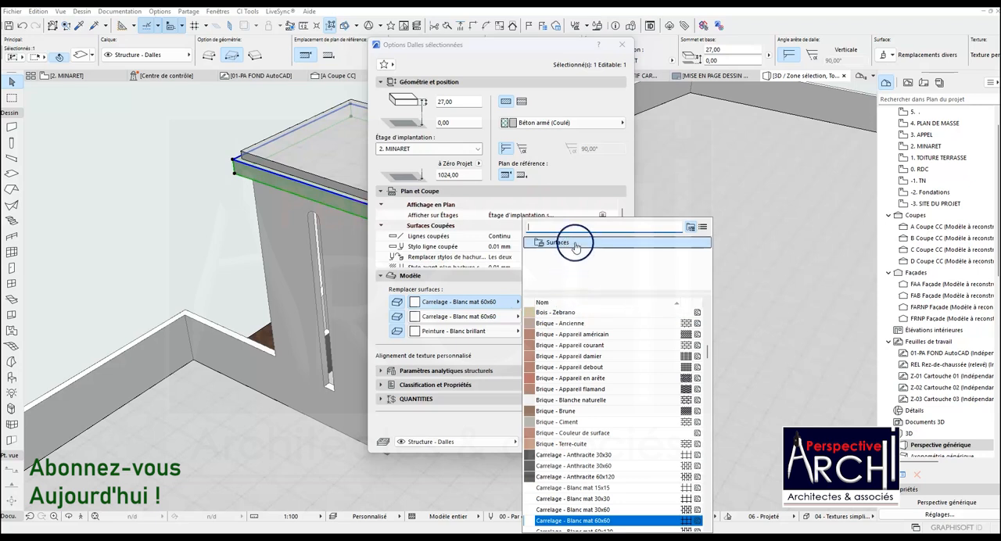
{"action": "type", "text": "ver"}
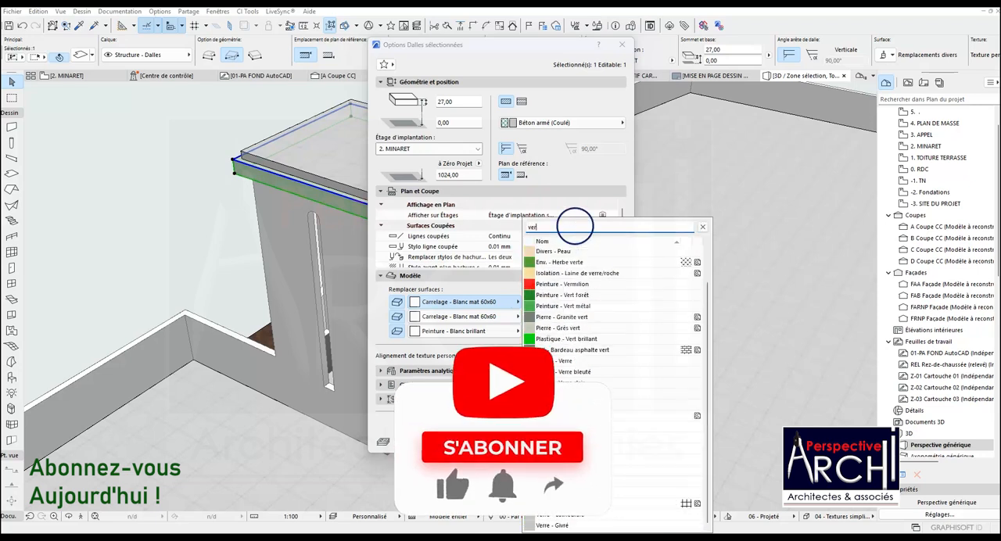
{"action": "left_click", "coordinate": [579, 305]}
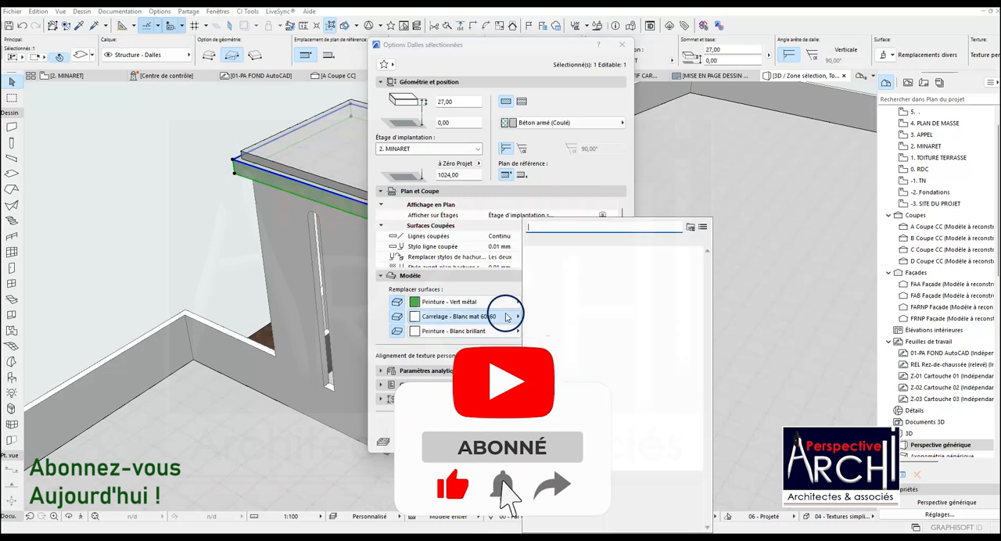
{"action": "type", "text": "vert"}
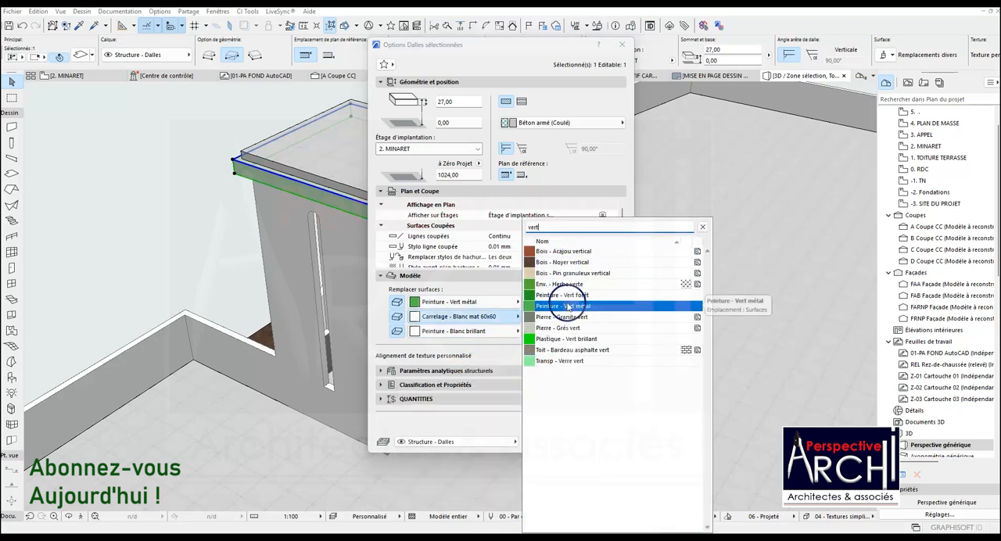
{"action": "left_click", "coordinate": [572, 306]}
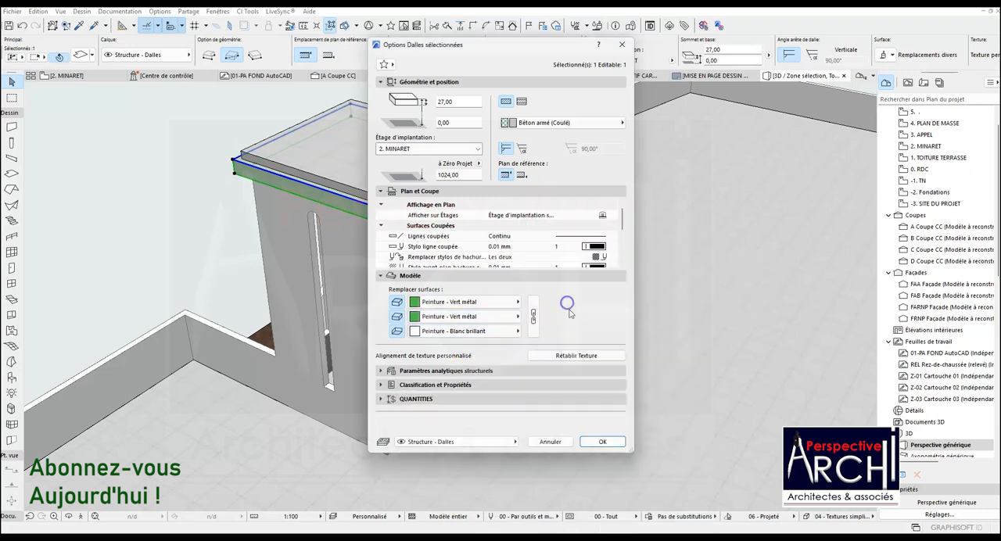
{"action": "left_click", "coordinate": [602, 443]}
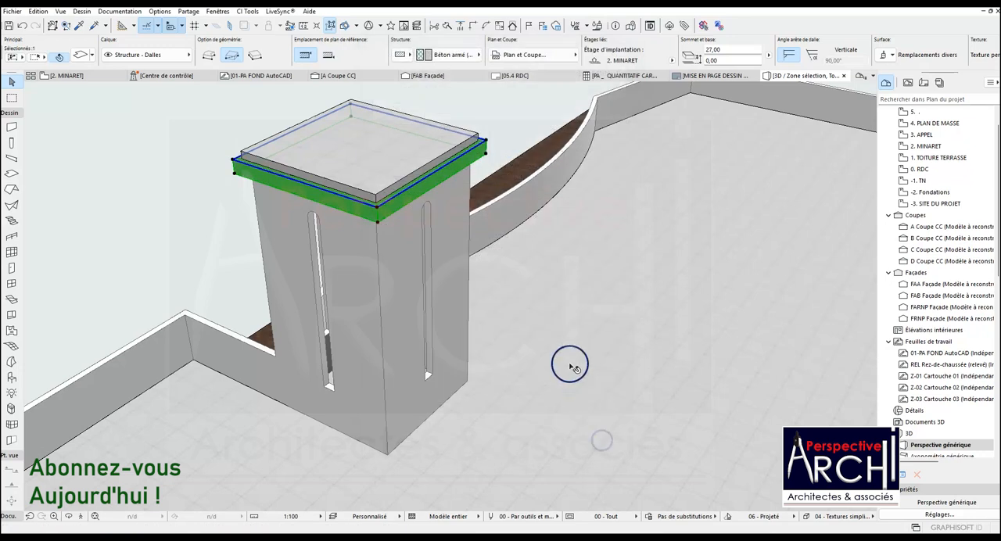
{"action": "key", "text": "Escape"}
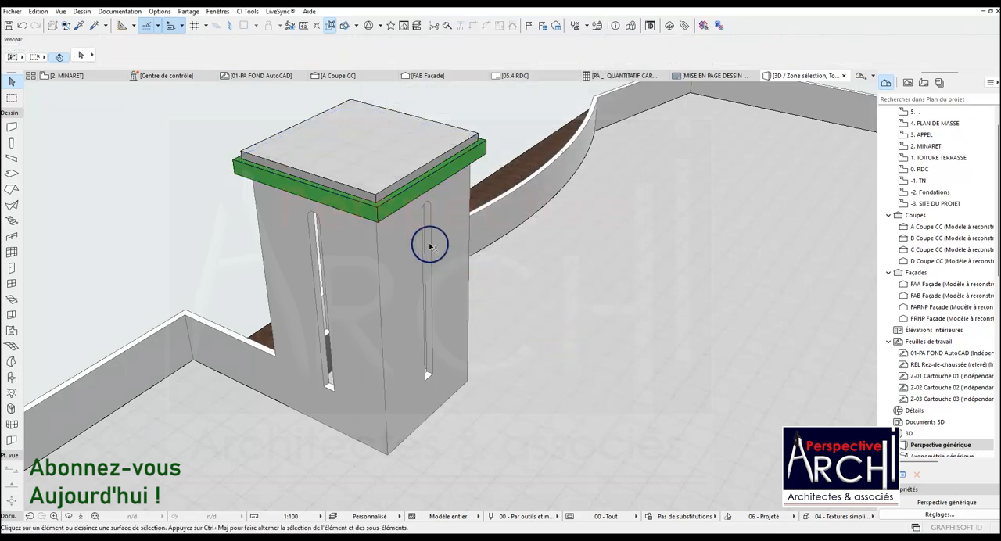
Set the surface overrides on all faces of the upper, narrower cornice slab to Peinture - Blanc brillant.
{"action": "left_click", "coordinate": [367, 192]}
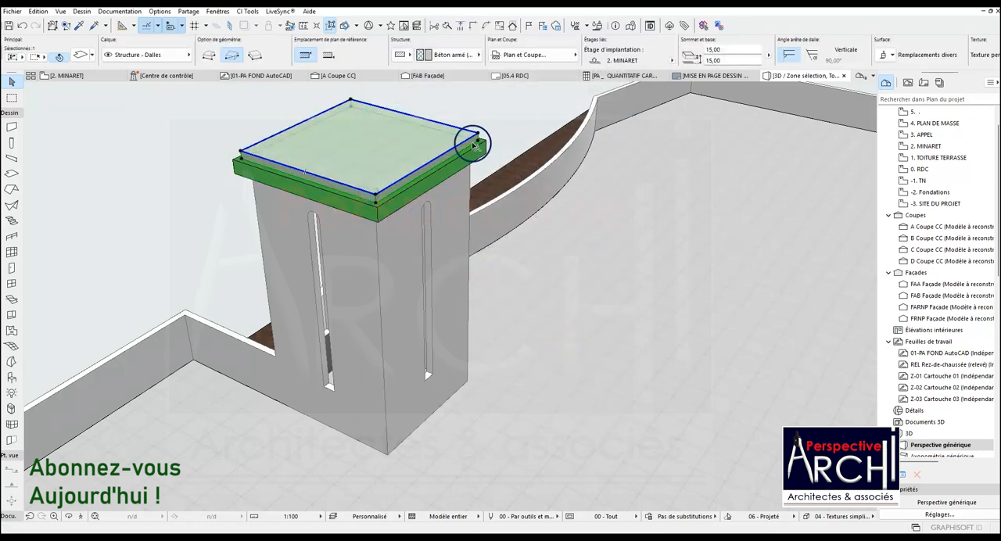
{"action": "left_click", "coordinate": [65, 48]}
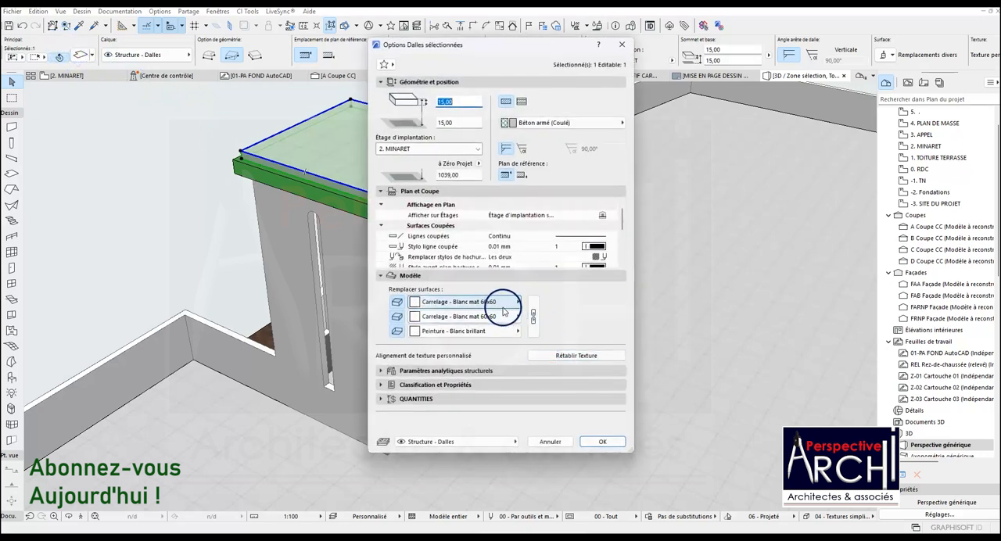
{"action": "left_click", "coordinate": [518, 302]}
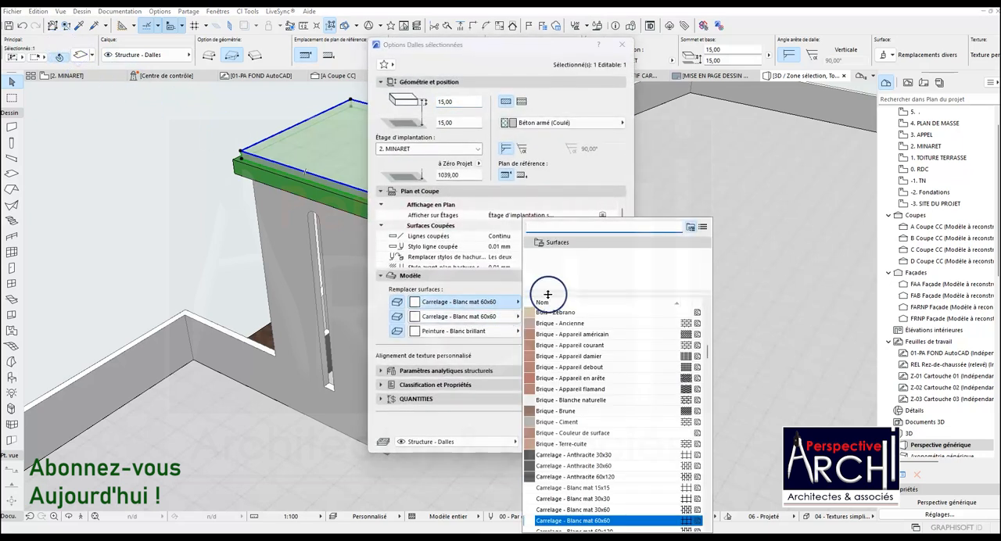
{"action": "type", "text": "br"}
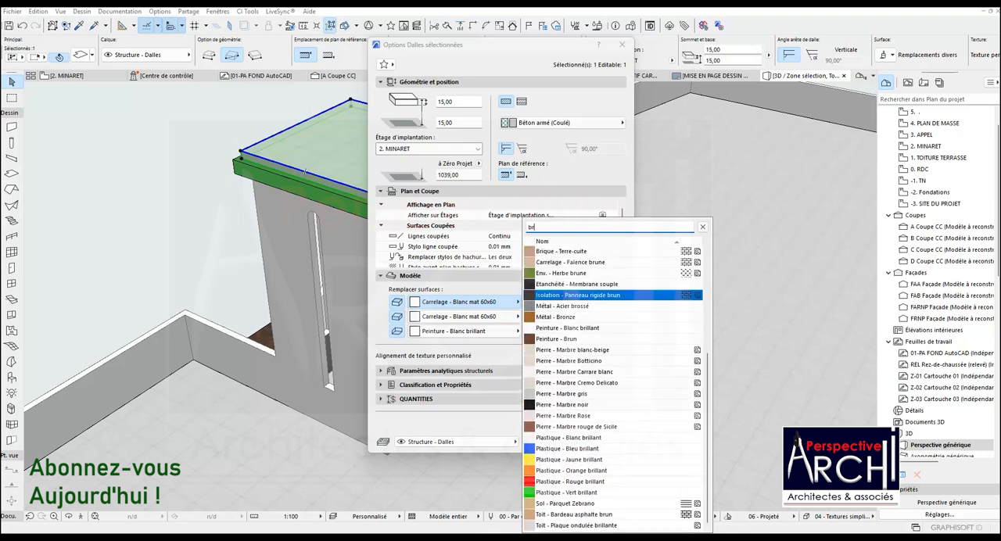
{"action": "key", "text": "BackSpace"}
{"action": "type", "text": "l"}
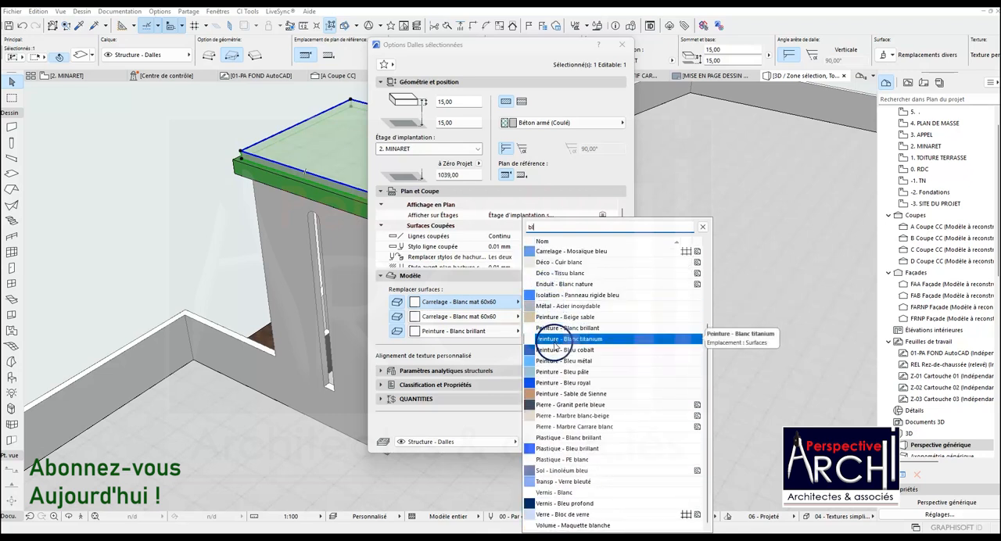
{"action": "left_click", "coordinate": [567, 328]}
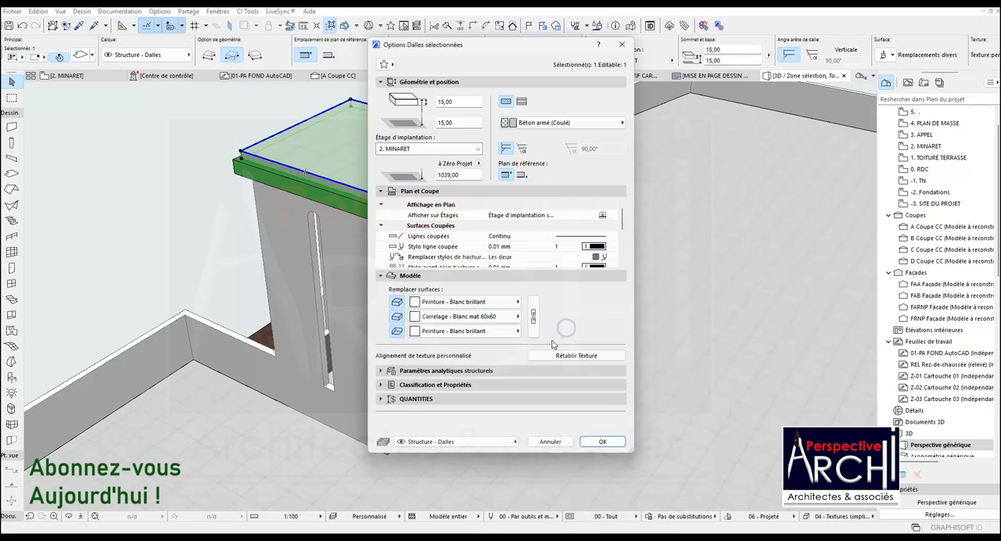
{"action": "left_click", "coordinate": [532, 316]}
{"action": "left_click", "coordinate": [590, 442]}
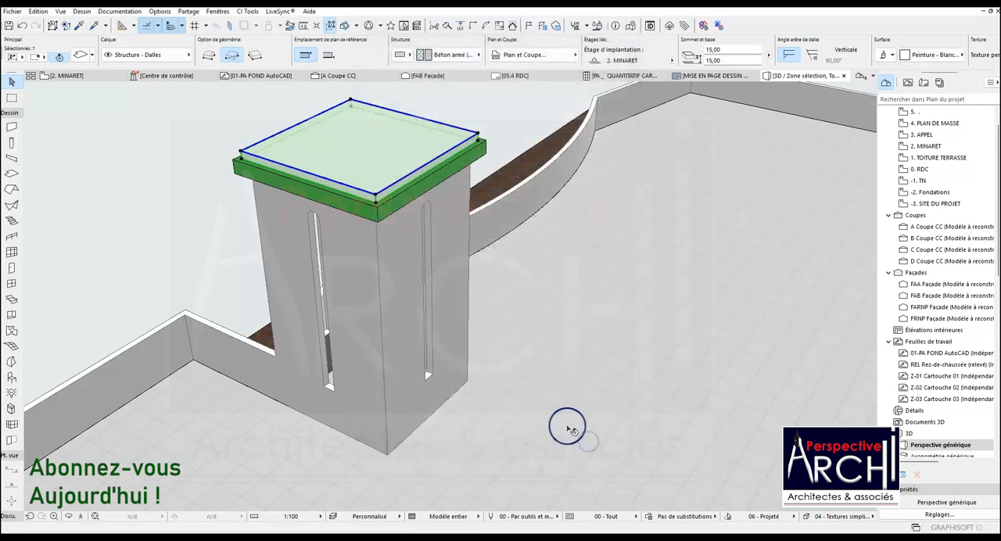
{"action": "key", "text": "Escape"}
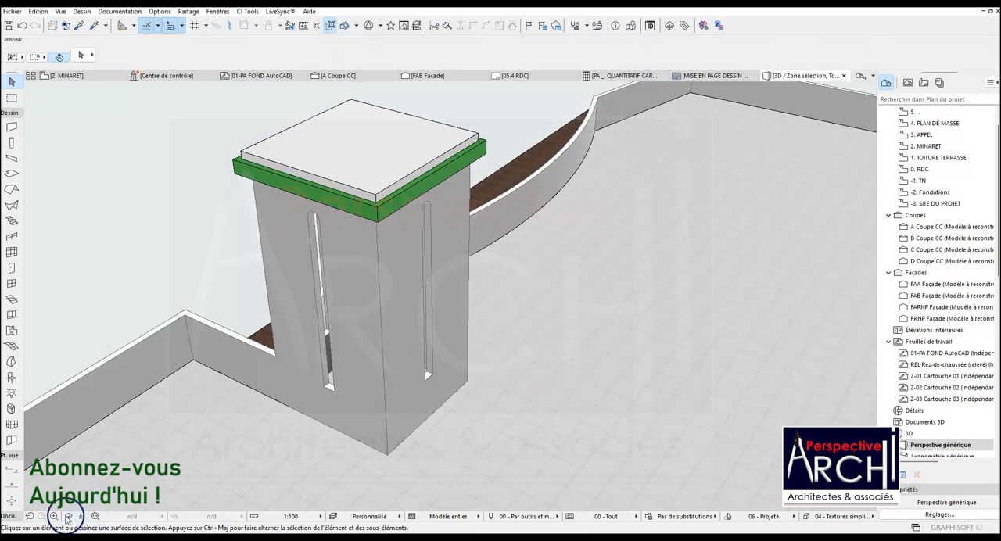
On the 2. MINARET storey plan, measure the height of the arcaded band beneath the dome in the minaret elevation.
{"action": "left_click_drag", "start_coordinate": [216, 320], "coordinate": [346, 208]}
{"action": "scroll", "coordinate": [367, 215], "scroll_direction": "down", "scroll_amount": 6}
{"action": "left_click", "coordinate": [70, 76]}
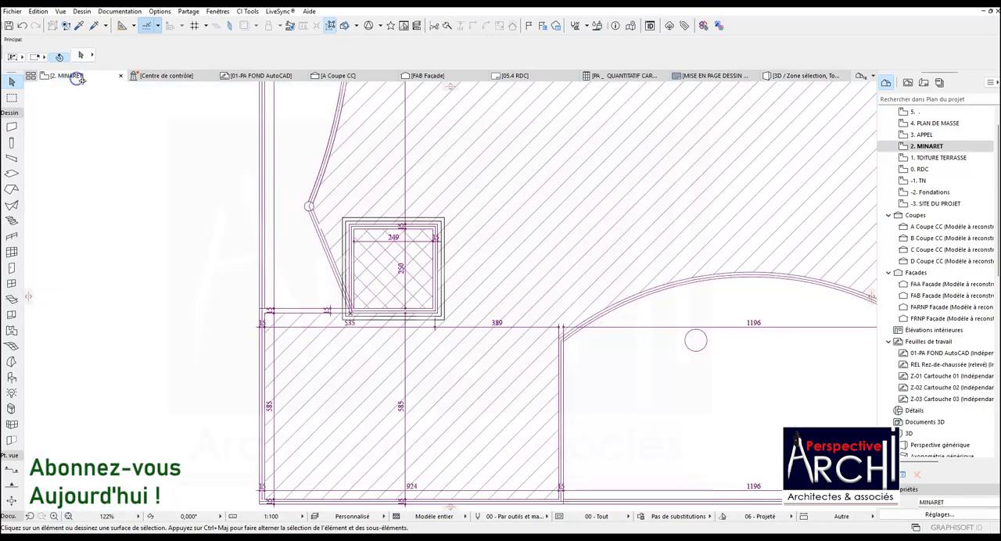
{"action": "scroll", "coordinate": [388, 237], "scroll_direction": "down", "scroll_amount": 10}
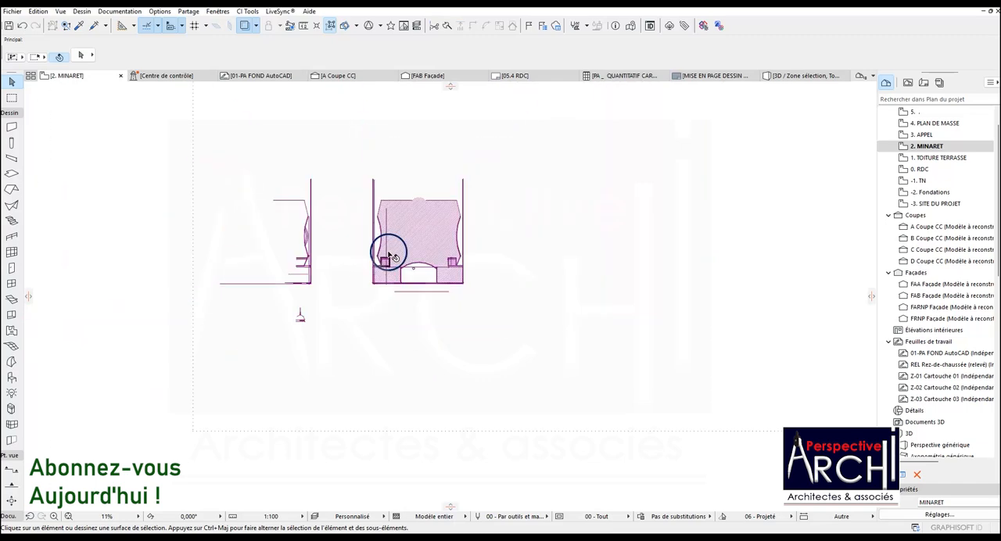
{"action": "scroll", "coordinate": [303, 312], "scroll_direction": "up", "scroll_amount": 15}
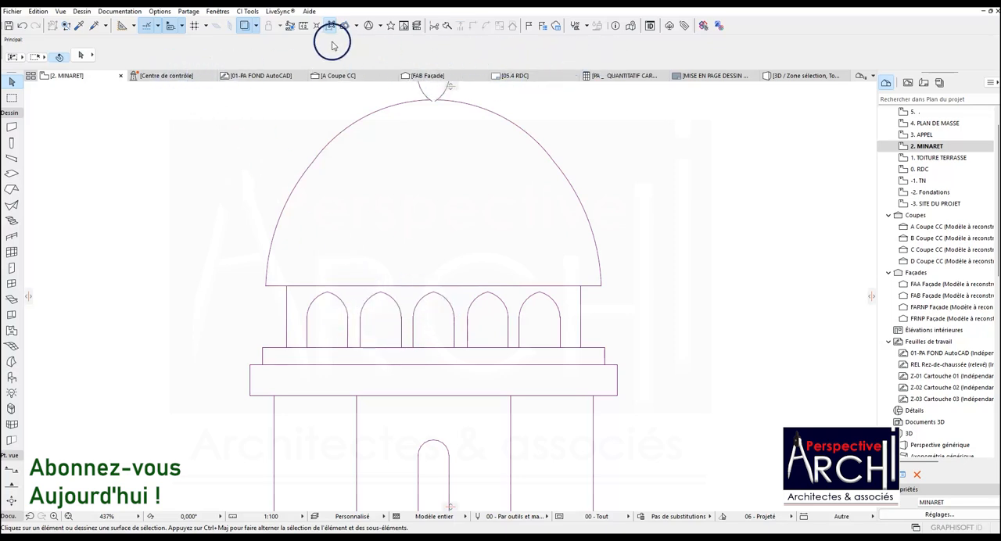
{"action": "left_click", "coordinate": [304, 25]}
{"action": "scroll", "coordinate": [286, 348], "scroll_direction": "up", "scroll_amount": 3}
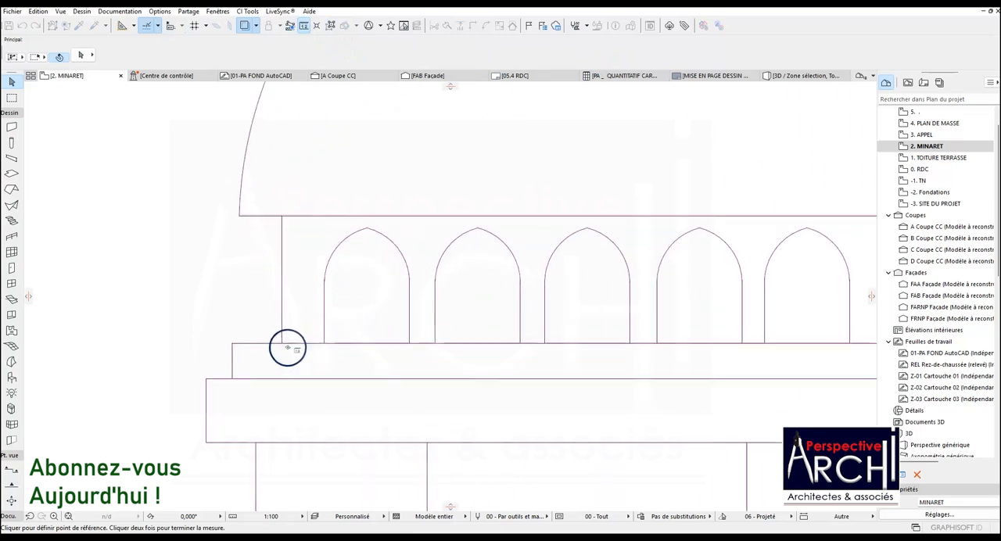
{"action": "left_click", "coordinate": [282, 342]}
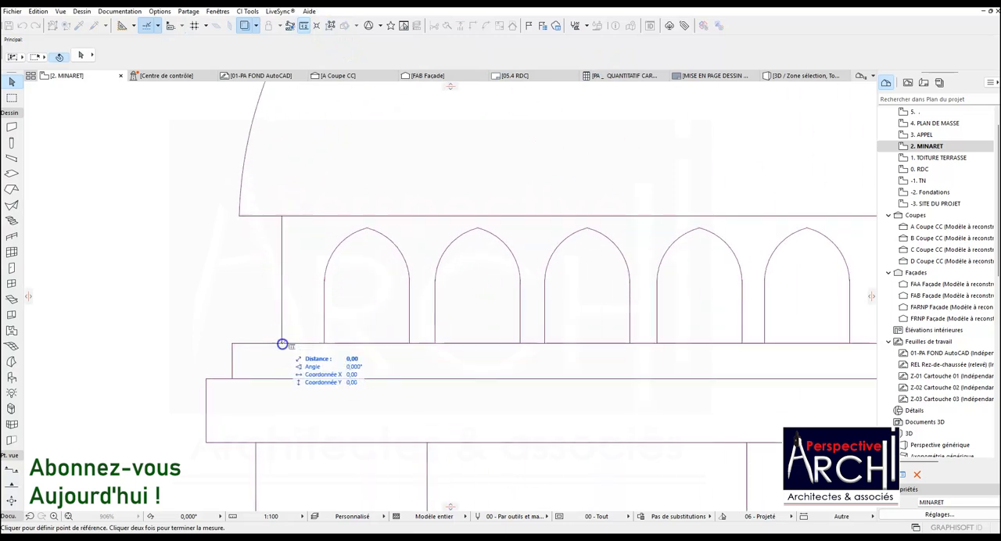
{"action": "double_click", "coordinate": [282, 212]}
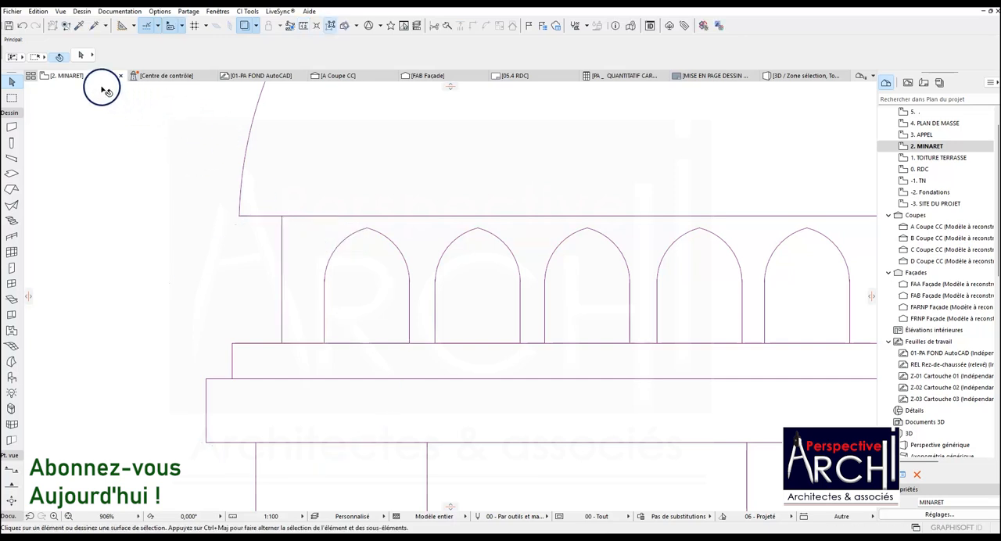
Measure the arcaded band's radius in the minaret elevation, from the midpoint of its base to its outer edge.
{"action": "scroll", "coordinate": [286, 351], "scroll_direction": "down", "scroll_amount": 15}
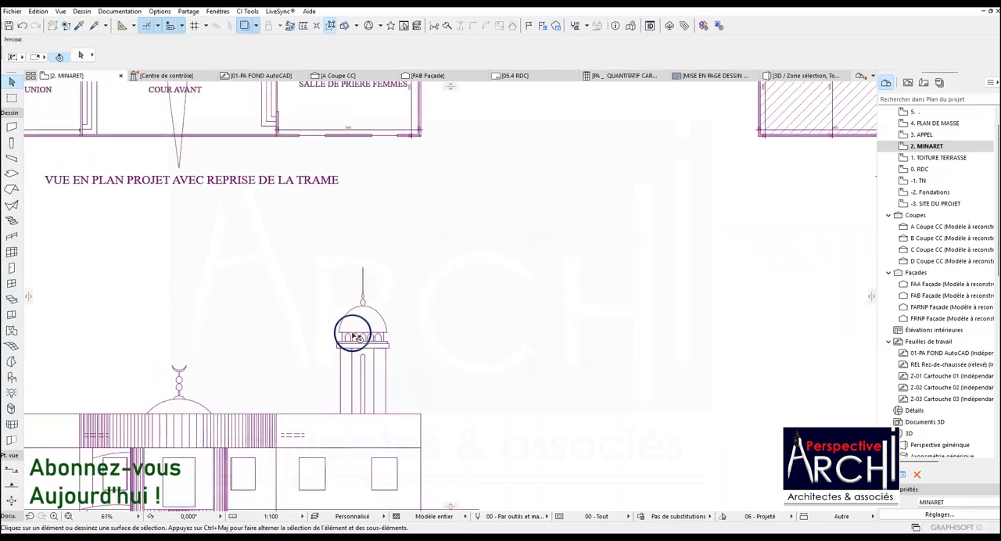
{"action": "scroll", "coordinate": [379, 301], "scroll_direction": "down", "scroll_amount": 3}
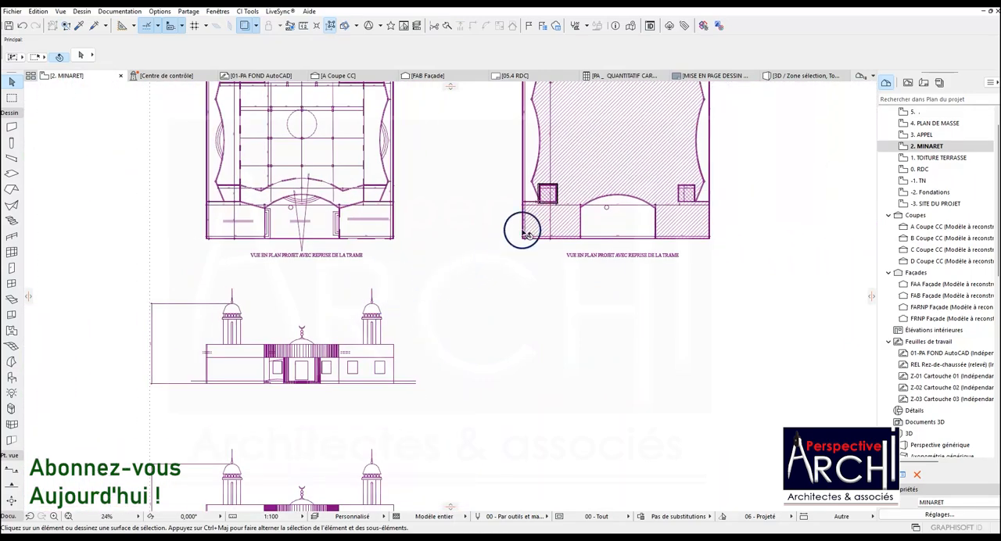
{"action": "scroll", "coordinate": [375, 319], "scroll_direction": "up", "scroll_amount": 14}
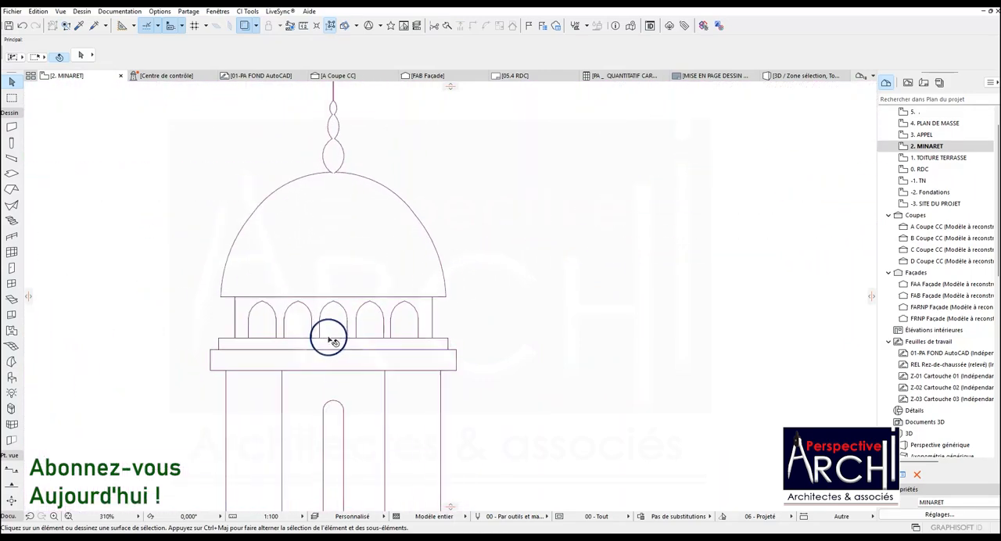
{"action": "scroll", "coordinate": [344, 339], "scroll_direction": "down", "scroll_amount": 2}
{"action": "left_click", "coordinate": [305, 25]}
{"action": "scroll", "coordinate": [340, 360], "scroll_direction": "up", "scroll_amount": 2}
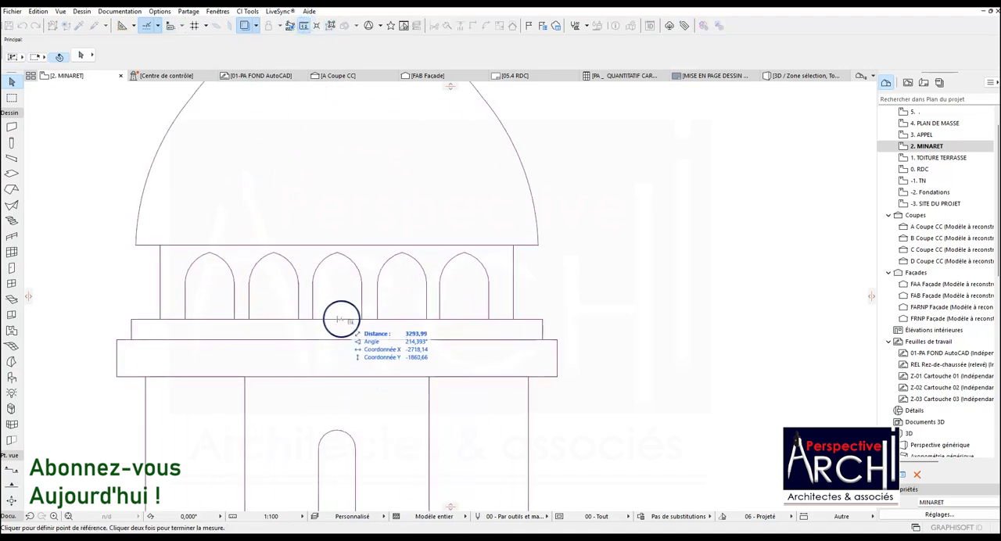
{"action": "left_click", "coordinate": [337, 319]}
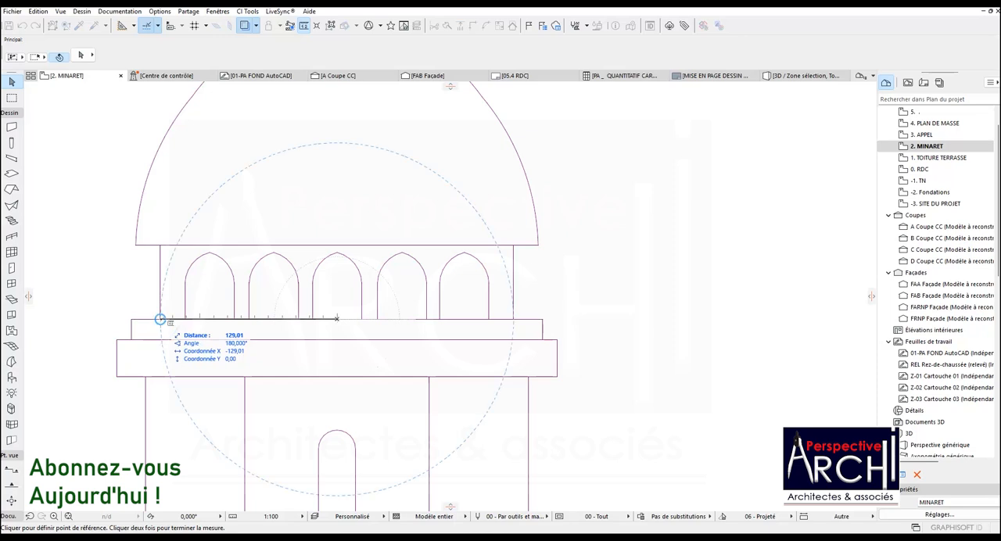
{"action": "key", "text": "Escape"}
Draw a dashed diagonal line across the minaret plan from the upper-left to the lower-right inner wall corner.
{"action": "scroll", "coordinate": [406, 334], "scroll_direction": "down", "scroll_amount": 15}
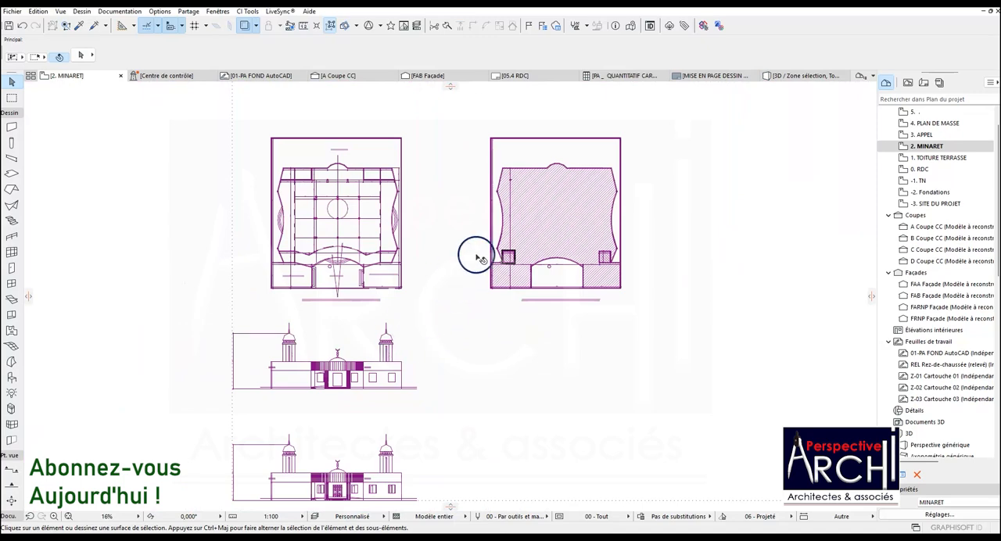
{"action": "scroll", "coordinate": [478, 258], "scroll_direction": "up", "scroll_amount": 11}
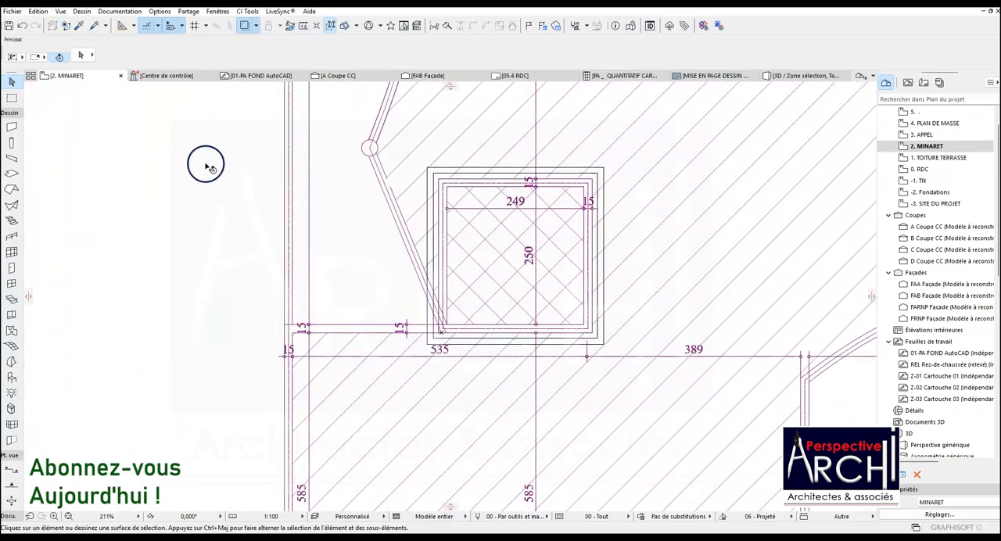
{"action": "left_click", "coordinate": [10, 113]}
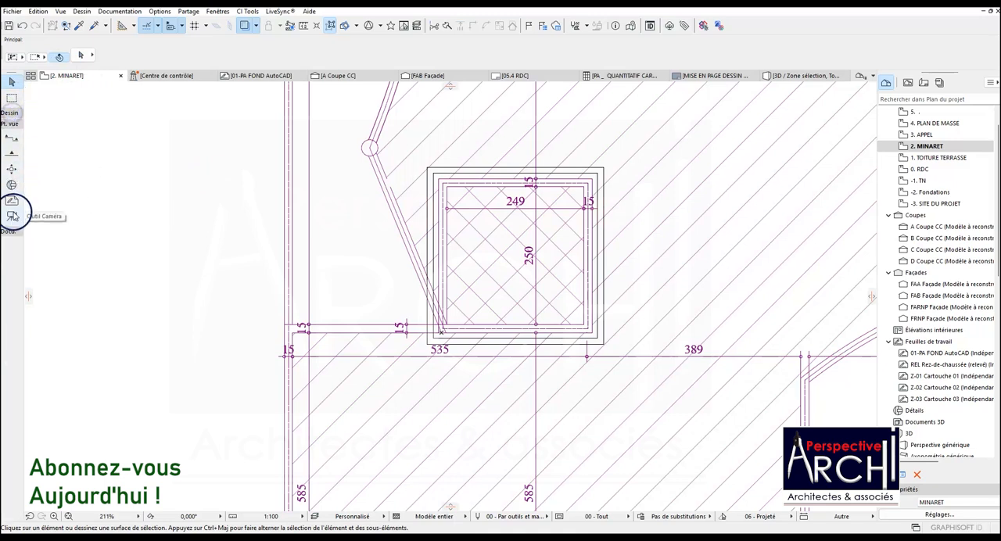
{"action": "left_click", "coordinate": [12, 389]}
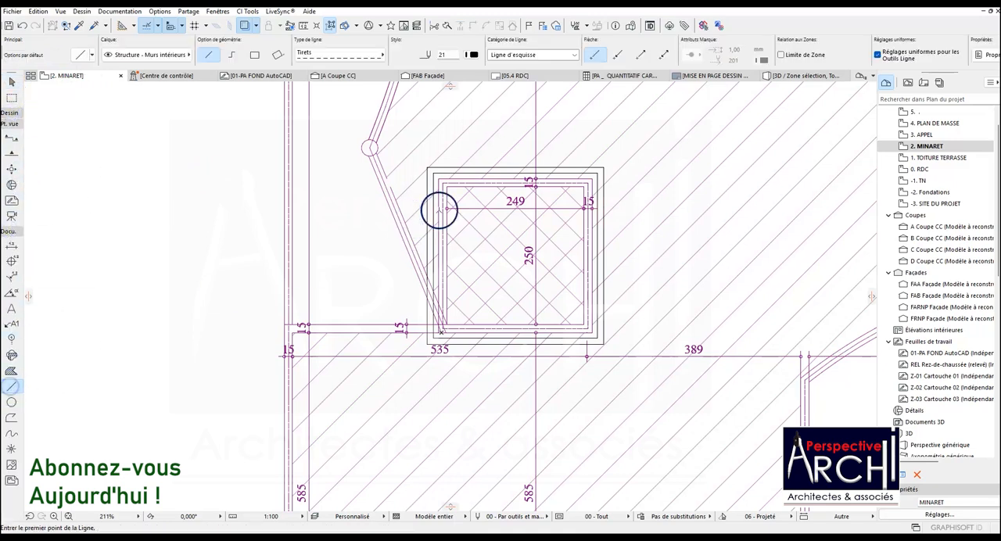
{"action": "scroll", "coordinate": [440, 210], "scroll_direction": "up", "scroll_amount": 3}
{"action": "left_click", "coordinate": [441, 175]}
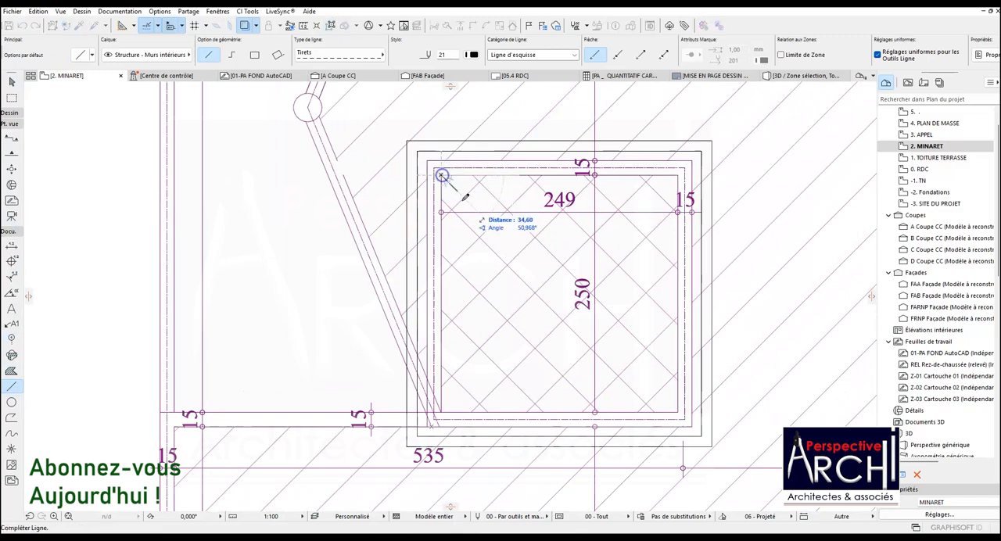
{"action": "left_click", "coordinate": [679, 409]}
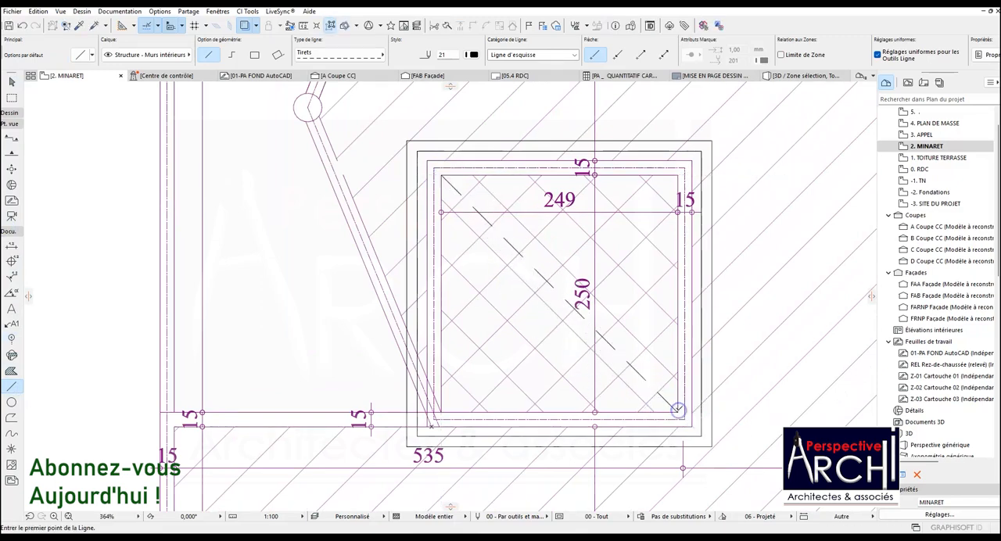
{"action": "scroll", "coordinate": [678, 406], "scroll_direction": "up", "scroll_amount": 5}
{"action": "scroll", "coordinate": [668, 403], "scroll_direction": "down", "scroll_amount": 5}
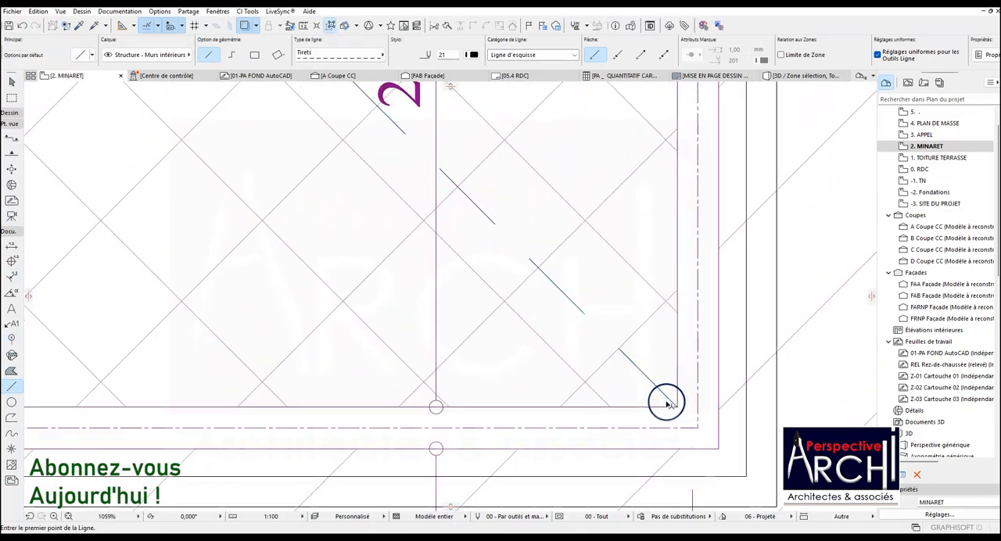
Draw the opposite dashed diagonal from the lower-left to the upper-right inner wall corner of the minaret.
{"action": "scroll", "coordinate": [476, 402], "scroll_direction": "up", "scroll_amount": 4}
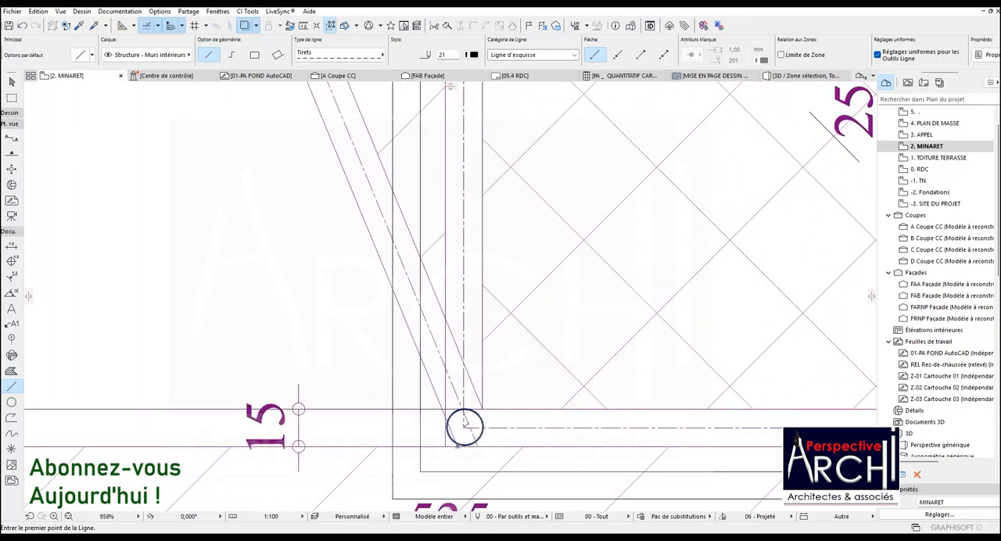
{"action": "left_click", "coordinate": [464, 423]}
{"action": "scroll", "coordinate": [466, 423], "scroll_direction": "down", "scroll_amount": 4}
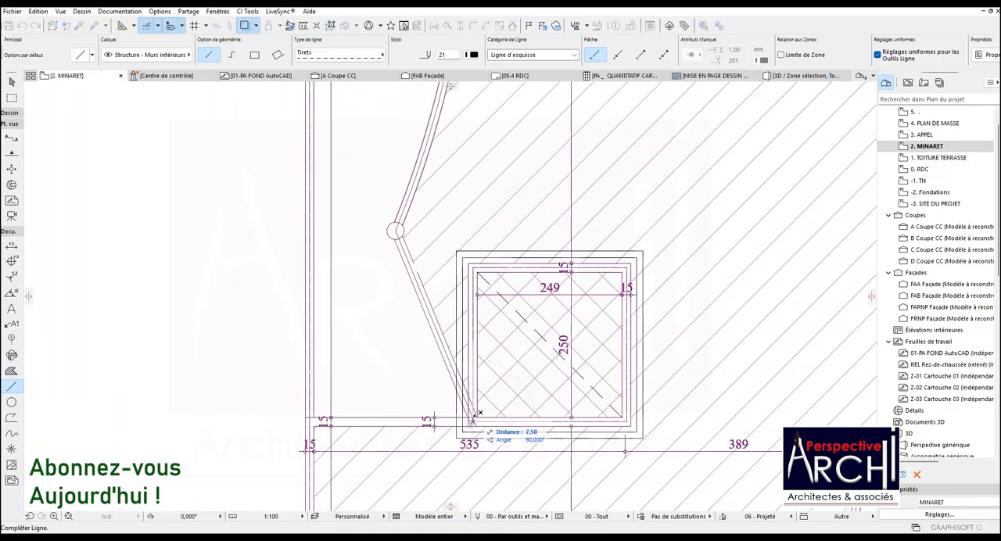
{"action": "left_click", "coordinate": [481, 412]}
{"action": "scroll", "coordinate": [479, 419], "scroll_direction": "up", "scroll_amount": 2}
{"action": "left_click", "coordinate": [474, 416]}
{"action": "scroll", "coordinate": [474, 416], "scroll_direction": "down", "scroll_amount": 2}
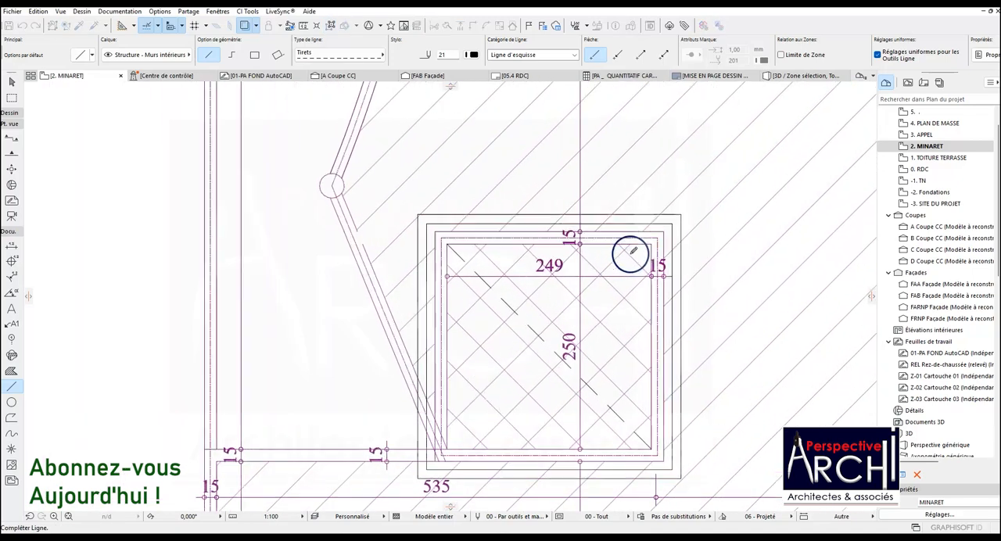
{"action": "scroll", "coordinate": [634, 250], "scroll_direction": "up", "scroll_amount": 2}
{"action": "left_click", "coordinate": [669, 240]}
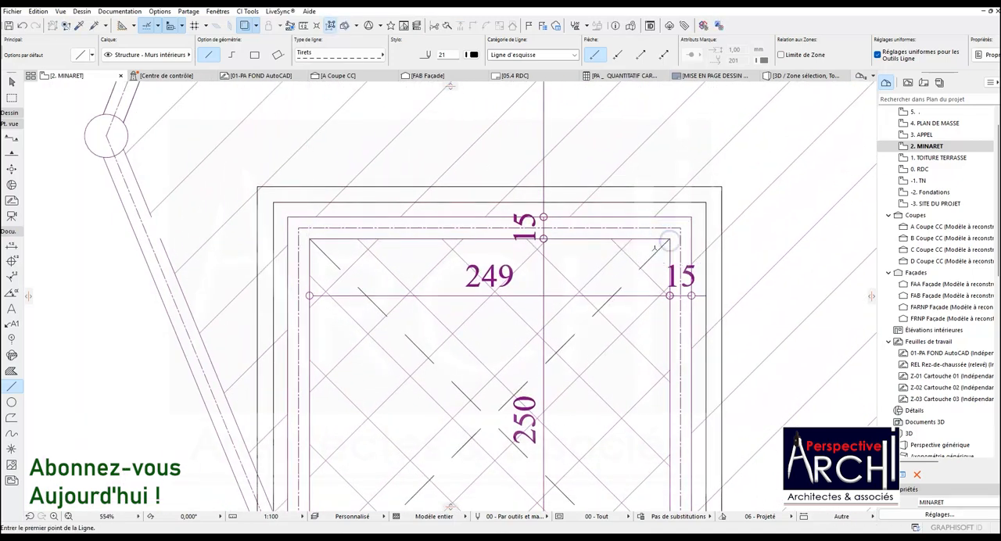
Draw a dashed circle with a radius of about 130 centred on the intersection of the two diagonals.
{"action": "scroll", "coordinate": [588, 254], "scroll_direction": "down", "scroll_amount": 3}
{"action": "left_click", "coordinate": [11, 402]}
{"action": "scroll", "coordinate": [582, 312], "scroll_direction": "up", "scroll_amount": 2}
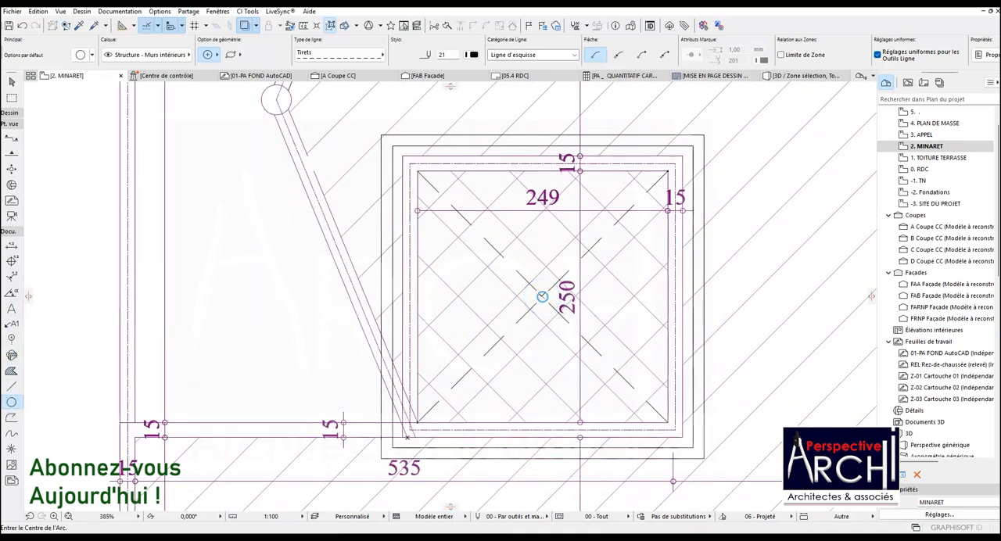
{"action": "left_click", "coordinate": [541, 296]}
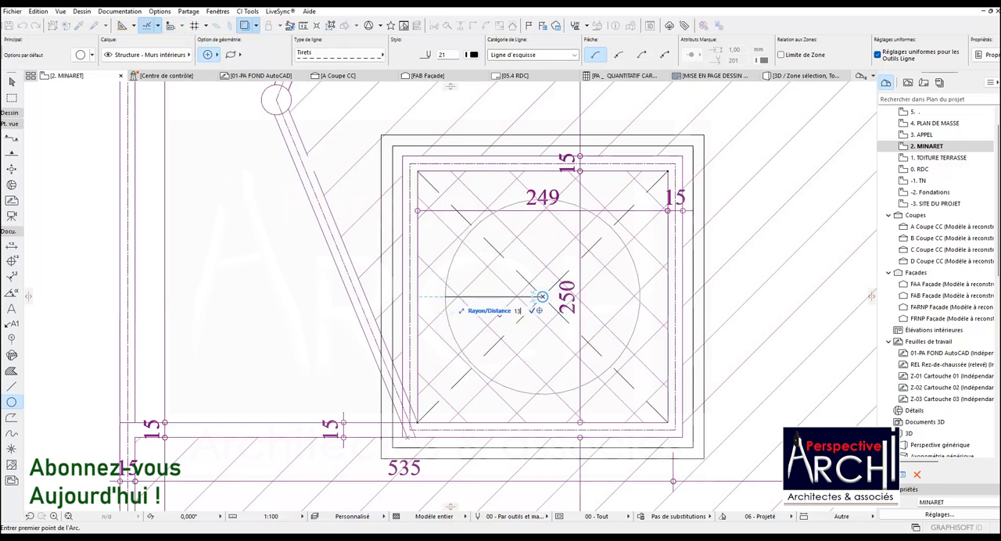
{"action": "left_click", "coordinate": [412, 296]}
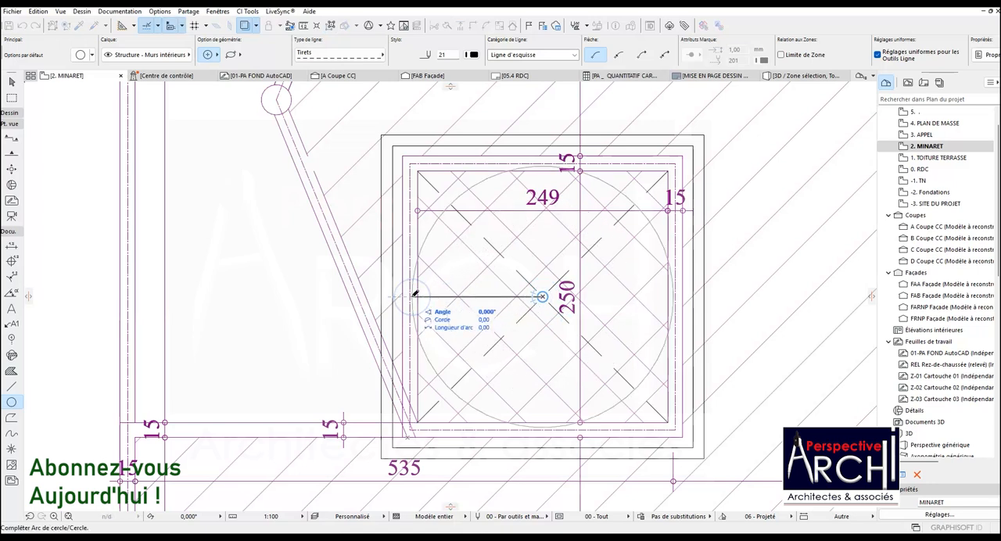
{"action": "left_click", "coordinate": [412, 295]}
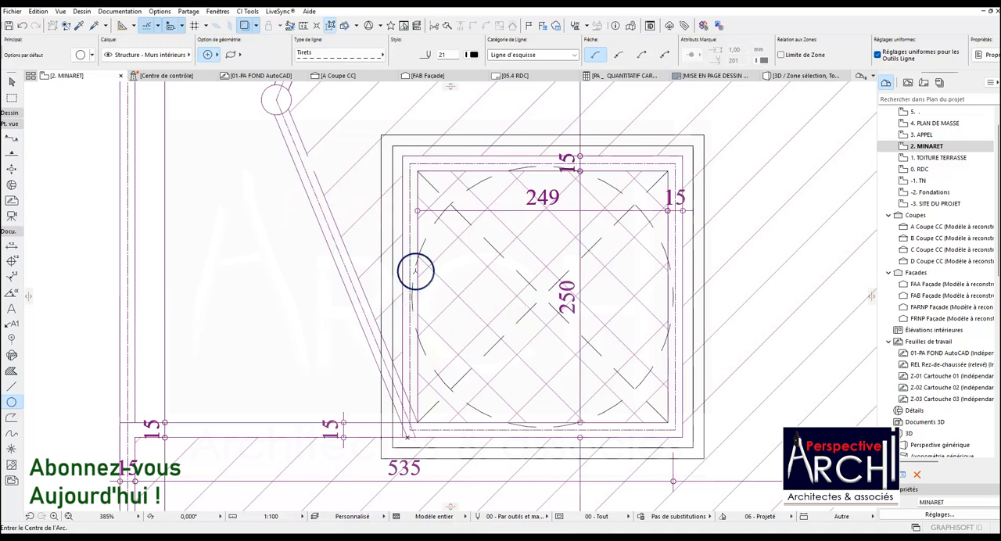
Select the two dashed diagonals and the circle in the minaret plan and set their line type to Continu.
{"action": "left_click", "coordinate": [11, 386]}
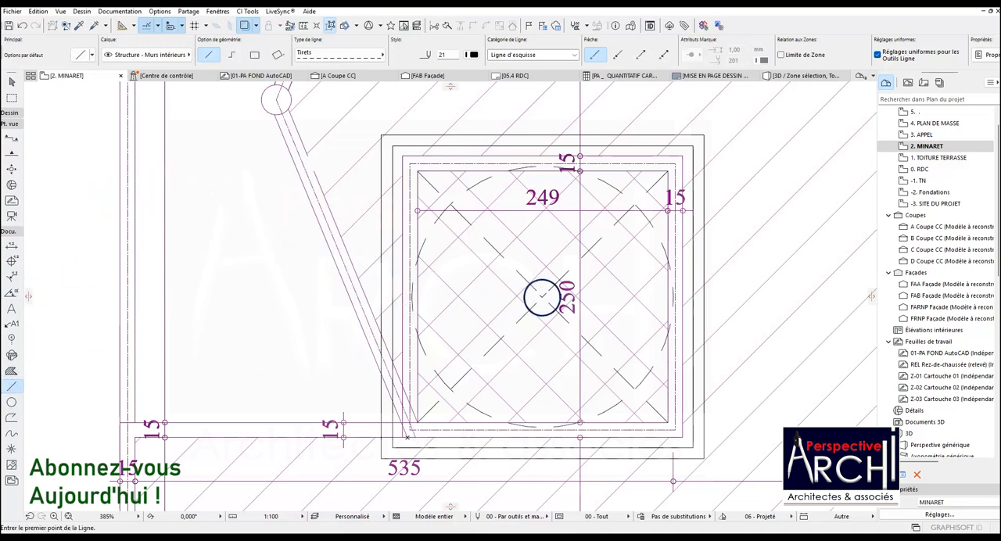
{"action": "left_click", "coordinate": [518, 273], "text": "shift"}
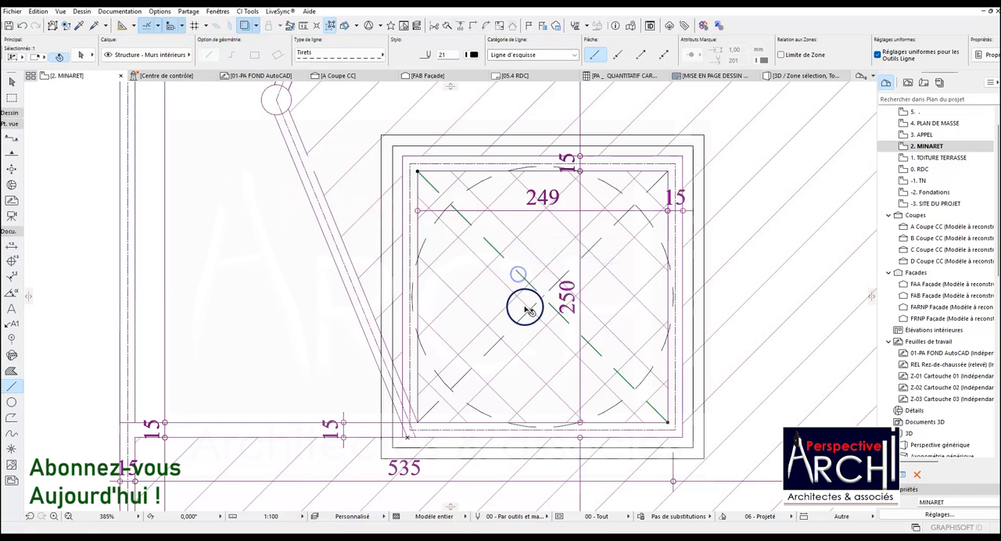
{"action": "left_click", "coordinate": [427, 238], "text": "shift"}
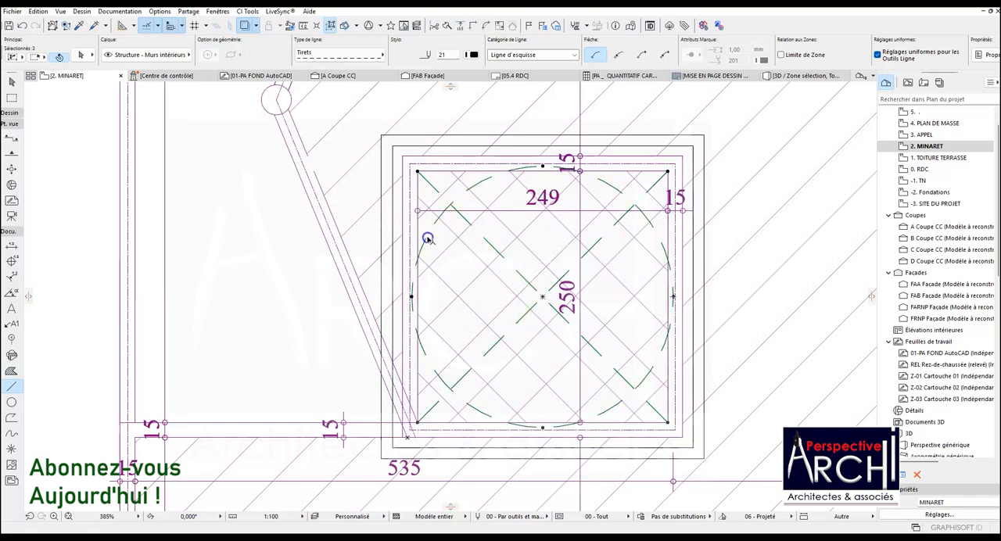
{"action": "left_click", "coordinate": [414, 60]}
{"action": "left_click", "coordinate": [415, 43]}
{"action": "key", "text": "Escape"}
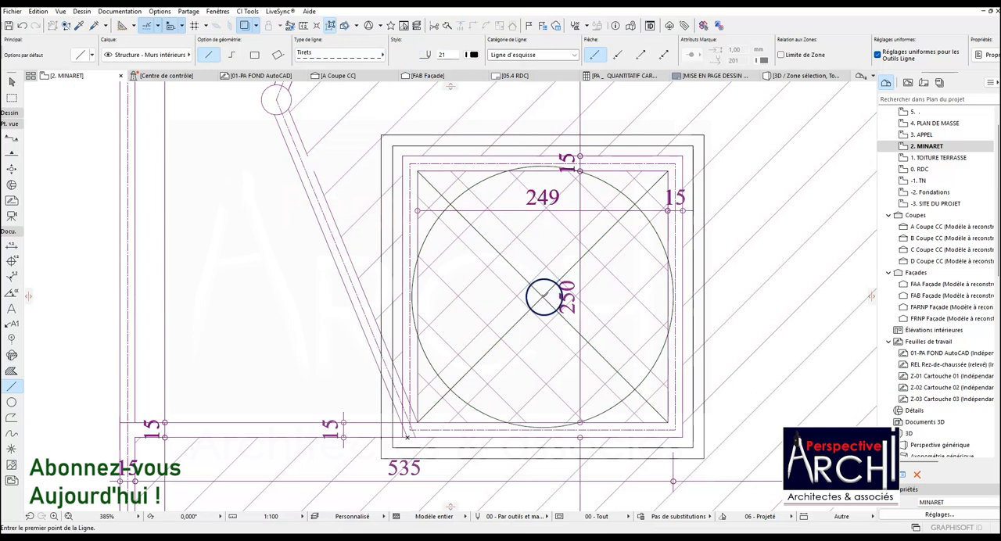
Draw a horizontal radius line from the circle's centre to its left edge and set its line type to Continu.
{"action": "left_click", "coordinate": [411, 297]}
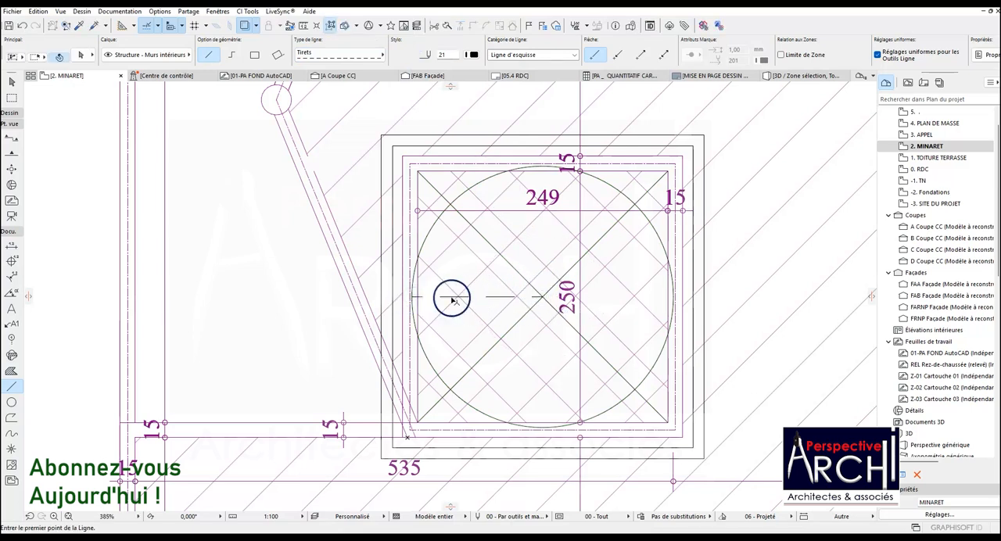
{"action": "left_click", "coordinate": [451, 298], "text": "shift"}
{"action": "left_click", "coordinate": [362, 55]}
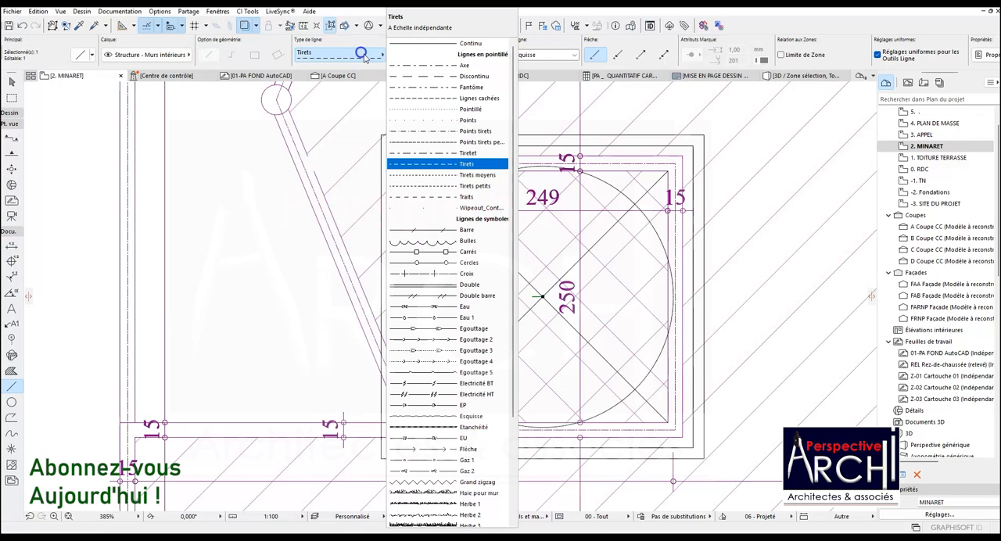
{"action": "left_click", "coordinate": [404, 42]}
{"action": "key", "text": "Escape"}
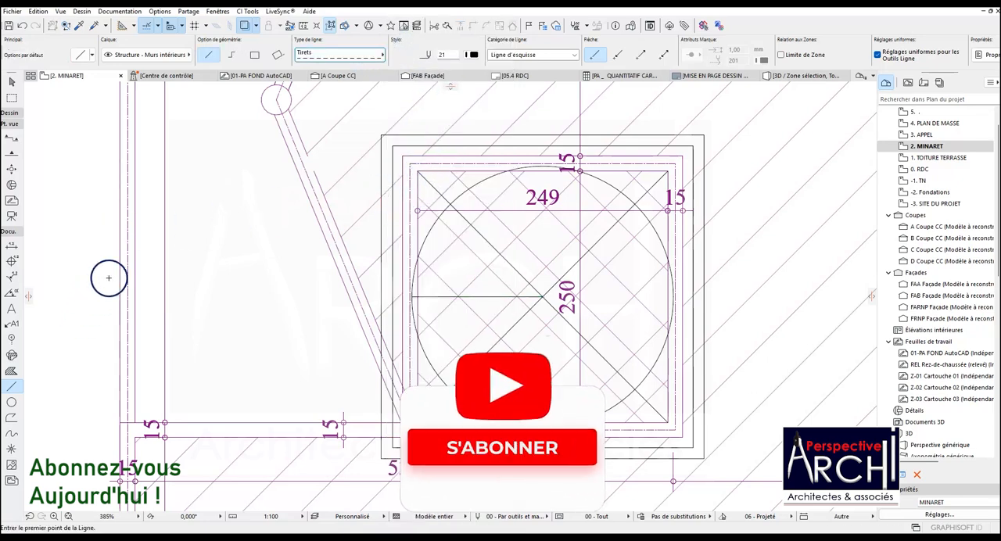
Go to the 1. TOITURE TERRASSE storey and pick up the settings of its parametric dome, Dôme paramétrable 26.
{"action": "scroll", "coordinate": [160, 263], "scroll_direction": "down", "scroll_amount": 5}
{"action": "scroll", "coordinate": [269, 256], "scroll_direction": "down", "scroll_amount": 5}
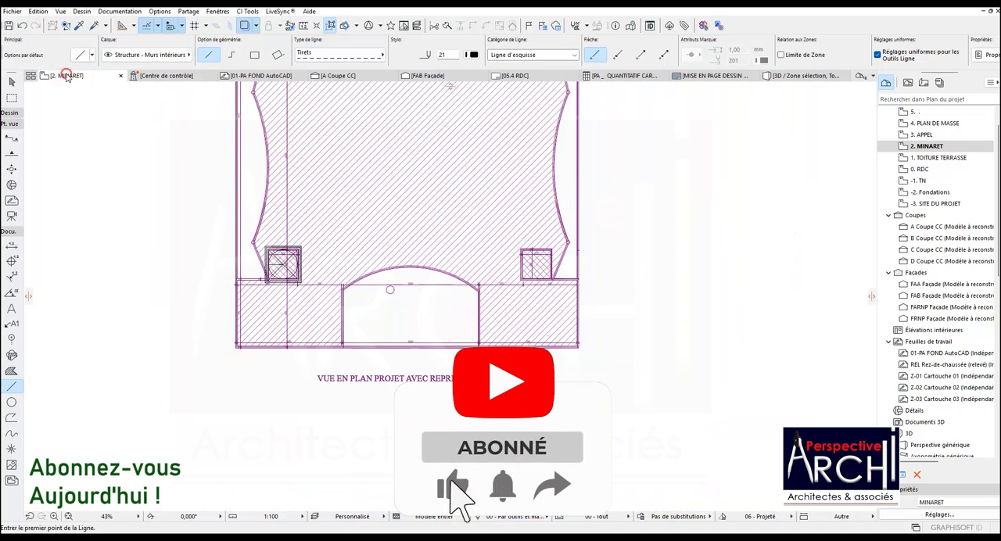
{"action": "right_click", "coordinate": [67, 76]}
{"action": "left_click", "coordinate": [92, 216]}
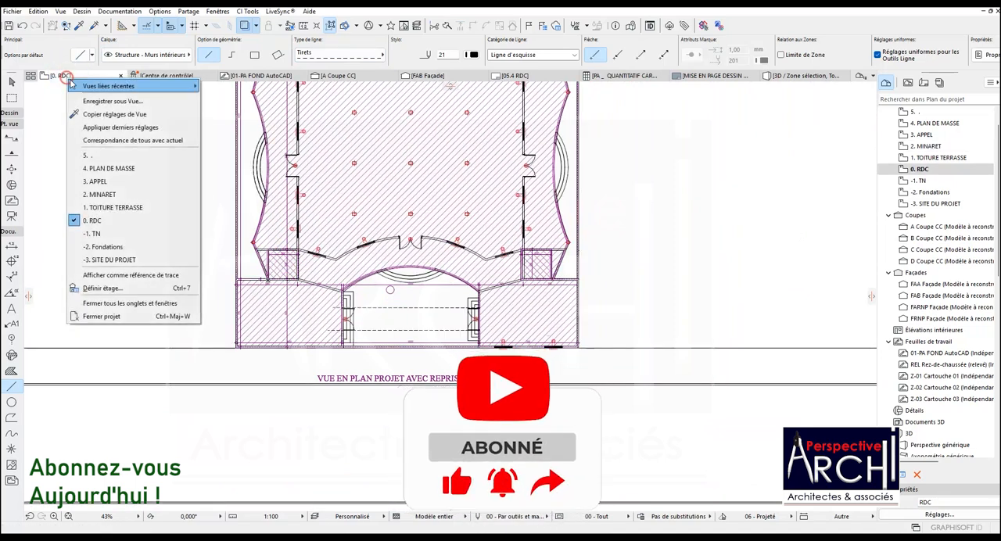
{"action": "left_click", "coordinate": [110, 207]}
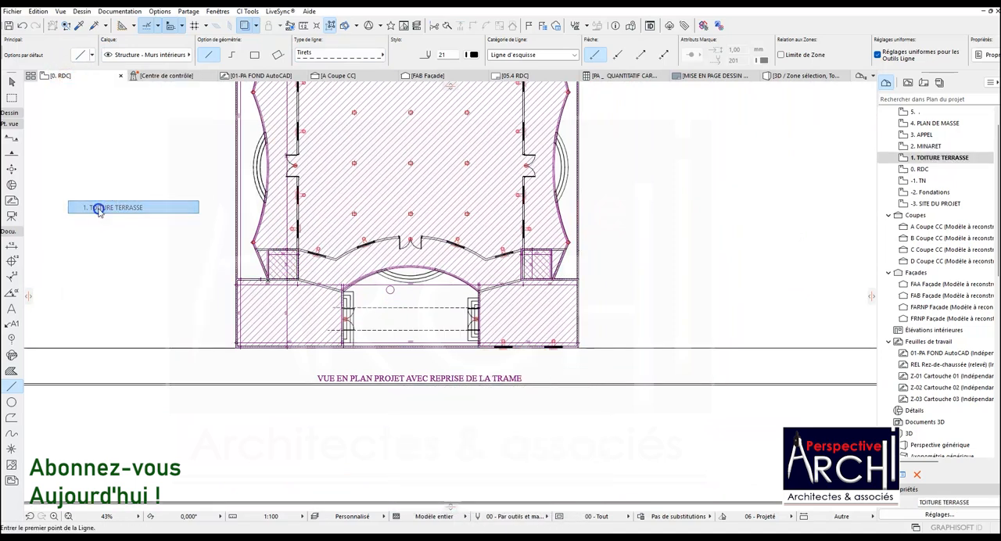
{"action": "left_click", "coordinate": [78, 25]}
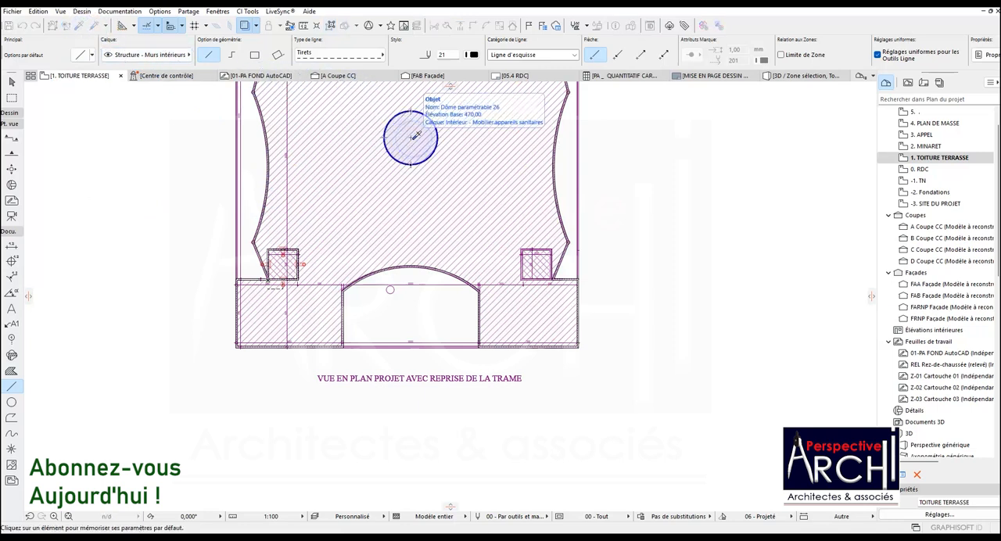
{"action": "left_click", "coordinate": [414, 137]}
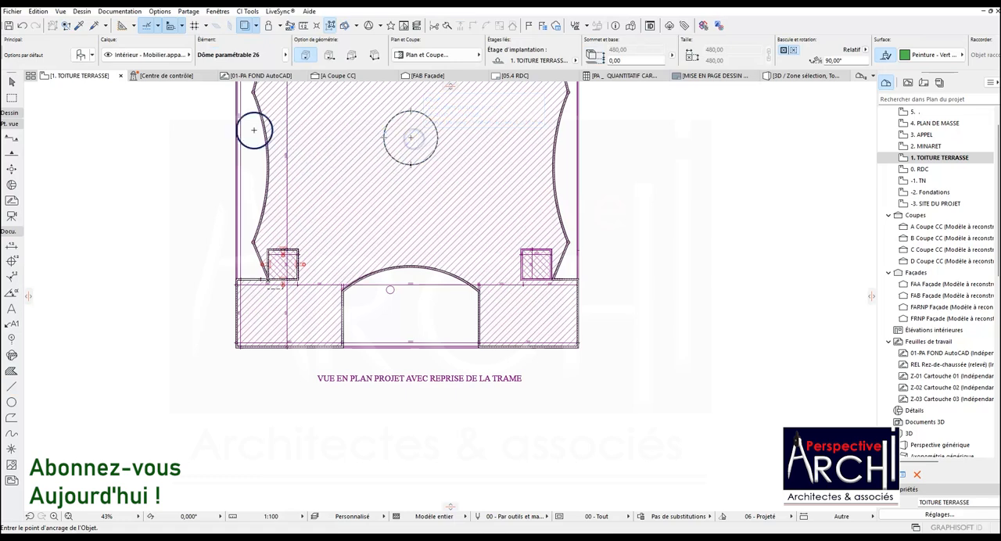
Return to the 2. MINARET storey and place the parametric dome at the centre of the minaret's circle.
{"action": "left_click", "coordinate": [90, 78]}
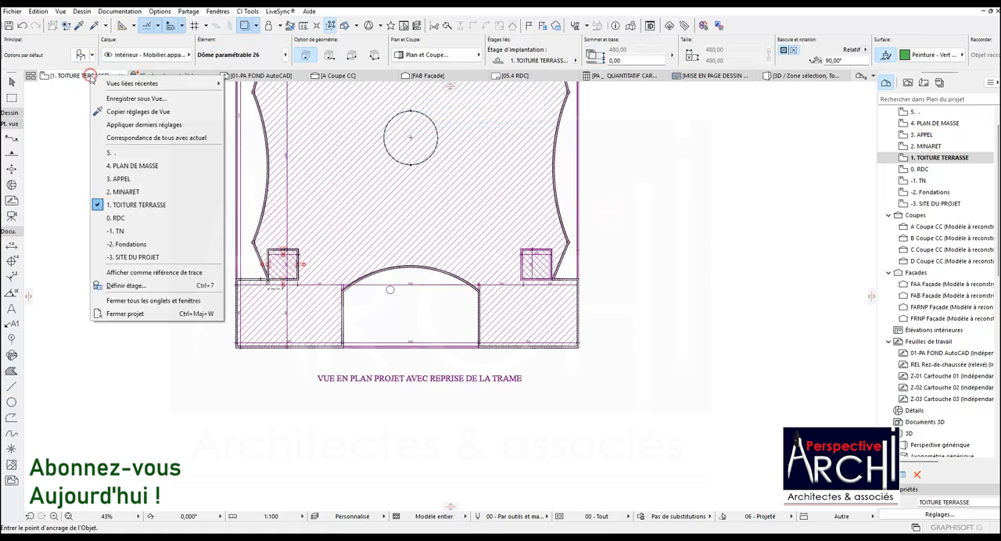
{"action": "left_click", "coordinate": [122, 191]}
{"action": "scroll", "coordinate": [280, 266], "scroll_direction": "up", "scroll_amount": 8}
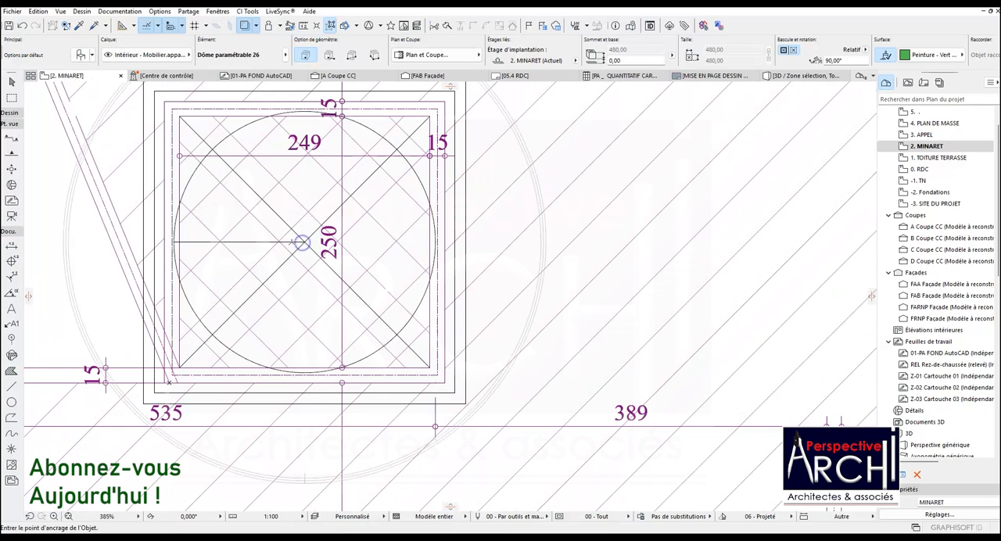
{"action": "scroll", "coordinate": [305, 243], "scroll_direction": "down", "scroll_amount": 2}
Shrink the placed dome's radius to match the minaret's circle, giving a dome 260 across.
{"action": "left_click", "coordinate": [299, 106]}
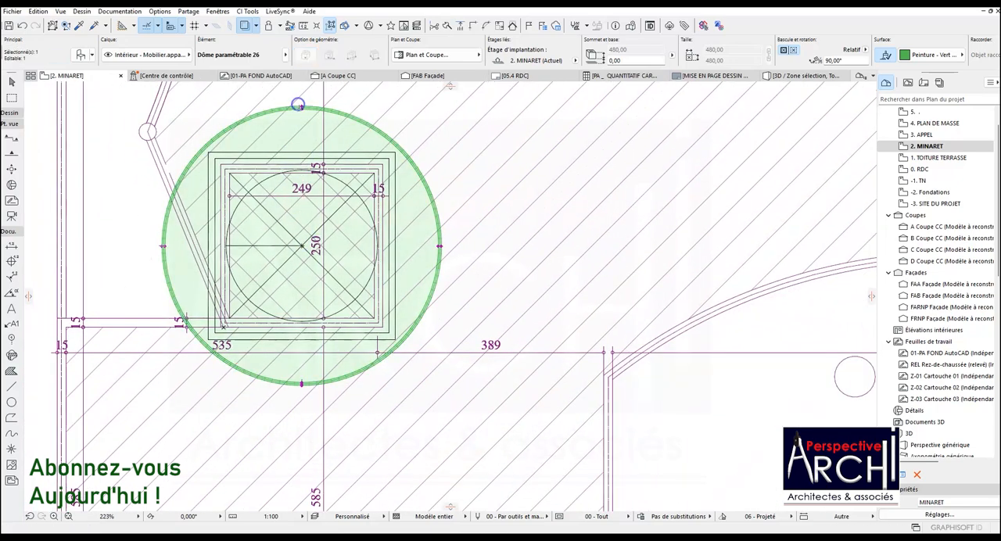
{"action": "left_click", "coordinate": [301, 107]}
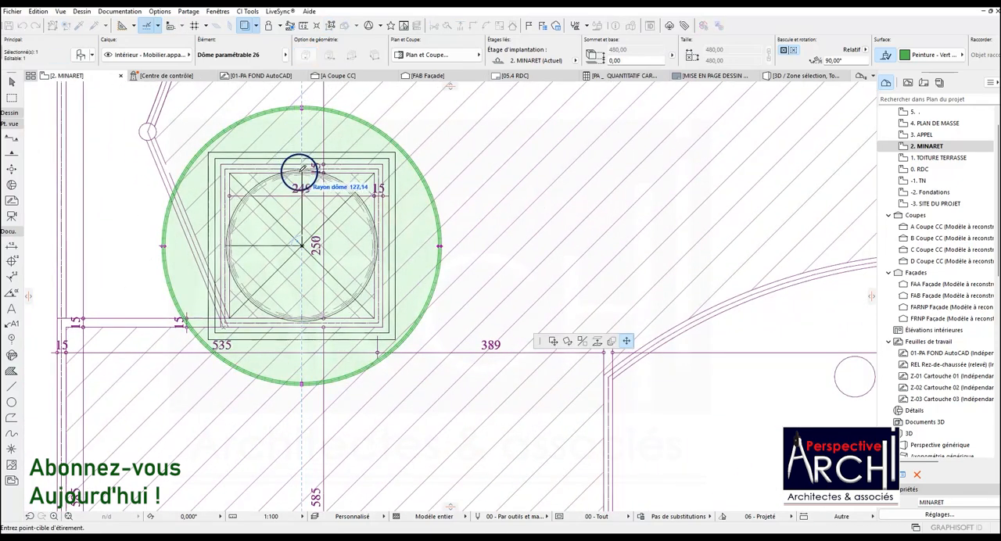
{"action": "scroll", "coordinate": [299, 163], "scroll_direction": "up", "scroll_amount": 4}
{"action": "scroll", "coordinate": [309, 161], "scroll_direction": "up", "scroll_amount": 3}
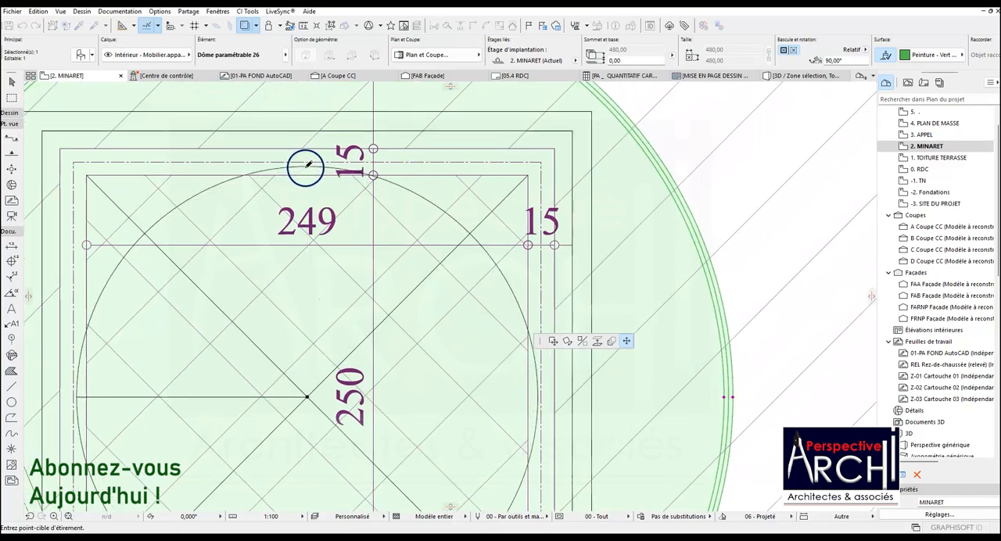
{"action": "left_click", "coordinate": [311, 164]}
{"action": "scroll", "coordinate": [311, 164], "scroll_direction": "down", "scroll_amount": 6}
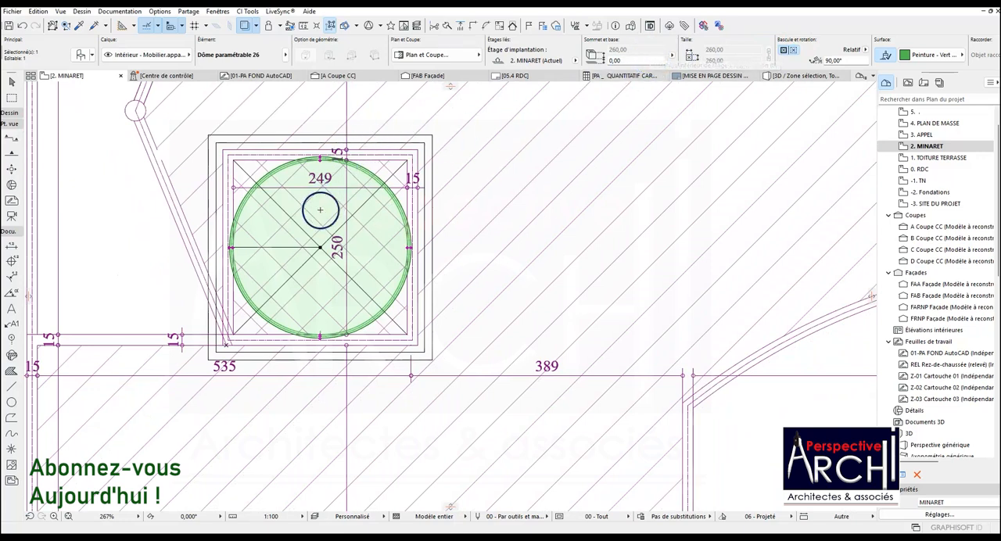
Move the dome from the circle's centre to the free area right of the minaret.
{"action": "left_click", "coordinate": [320, 247]}
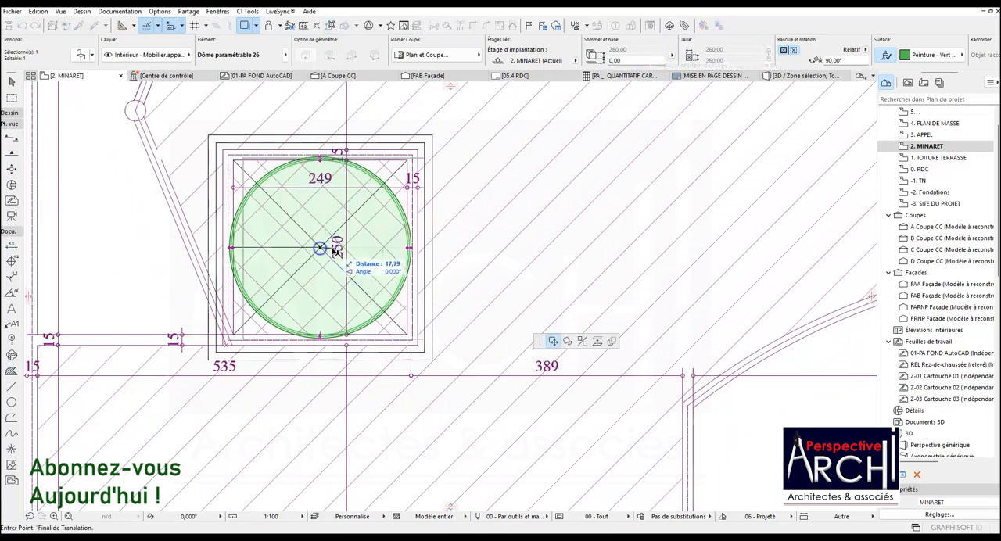
{"action": "scroll", "coordinate": [324, 250], "scroll_direction": "down", "scroll_amount": 2}
{"action": "left_click", "coordinate": [577, 195]}
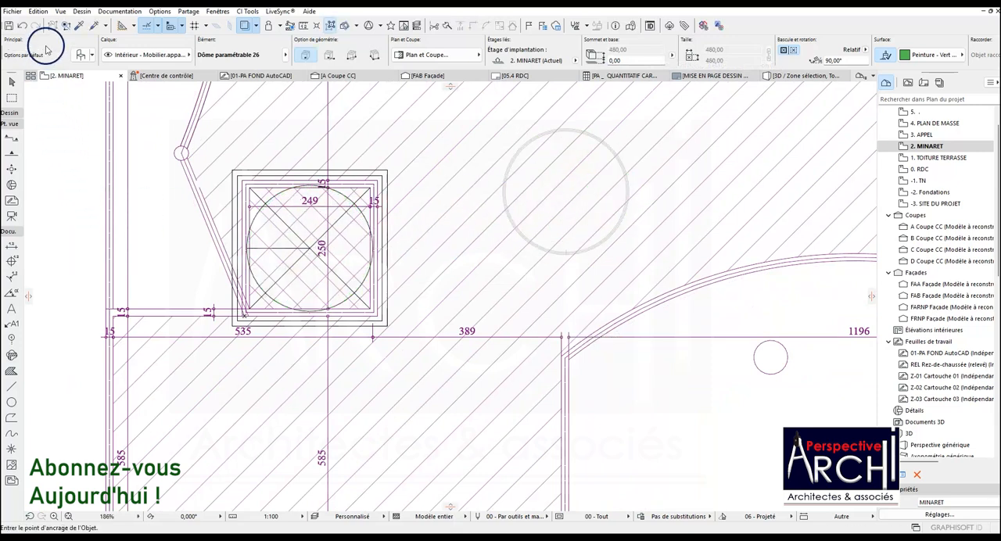
Set the base offset for new walls on the minaret storey to 15.
{"action": "left_click", "coordinate": [9, 112]}
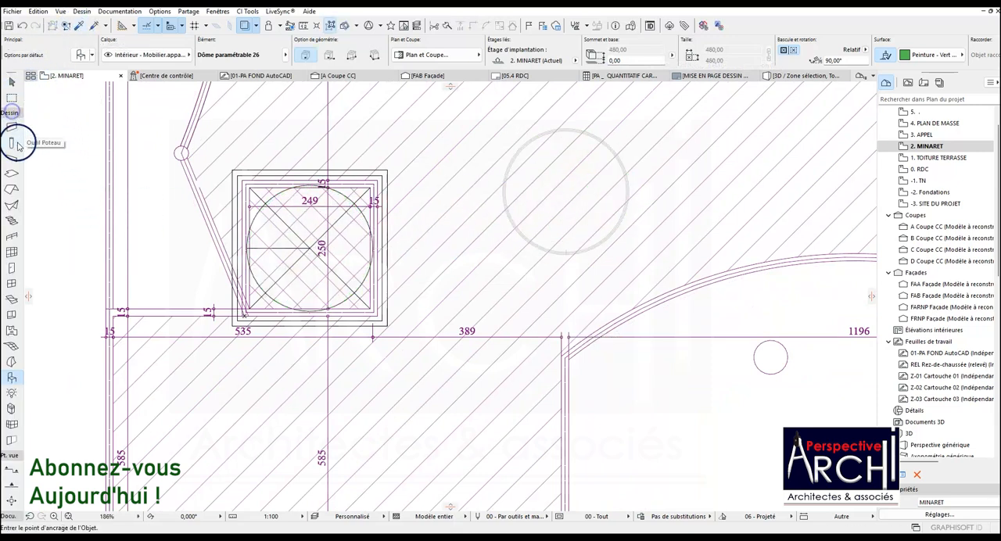
{"action": "left_click", "coordinate": [12, 127]}
{"action": "left_click", "coordinate": [702, 51]}
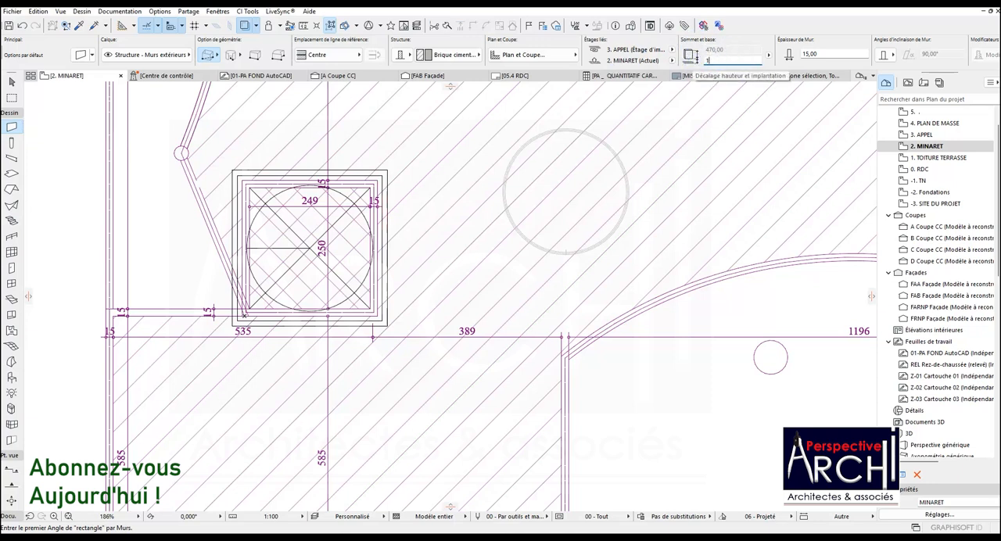
{"action": "key", "text": "Return"}
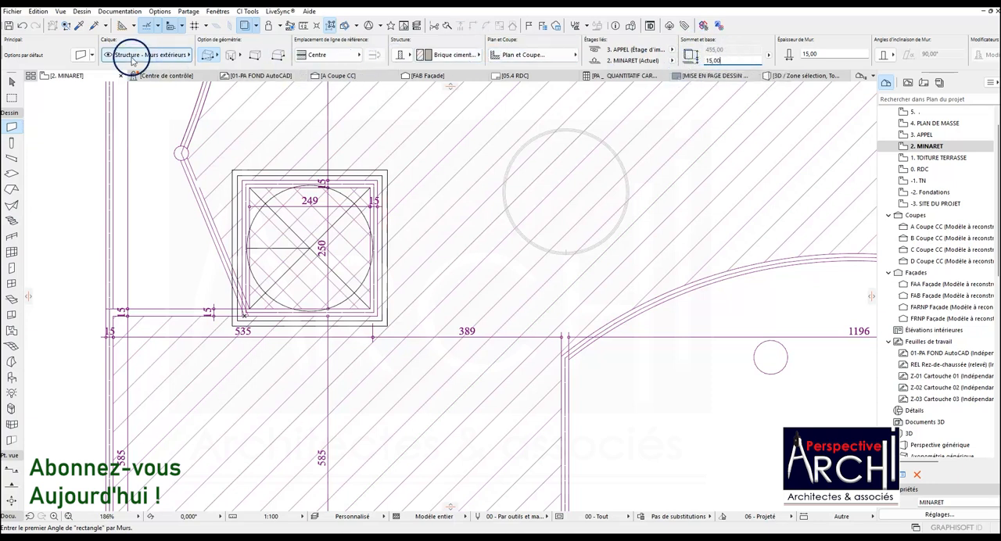
Set the default wall's top link to Non lié with a height of 45.
{"action": "left_click", "coordinate": [96, 60]}
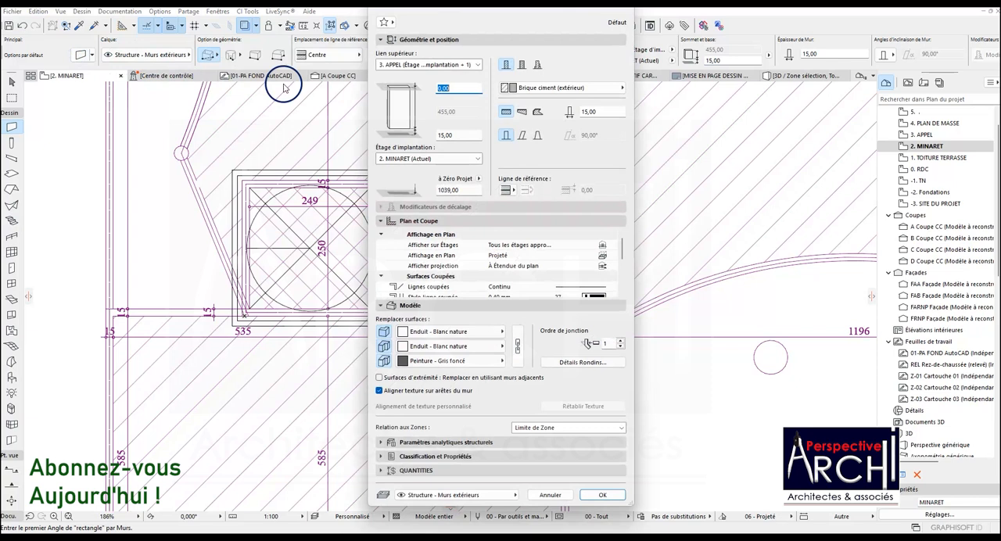
{"action": "left_click", "coordinate": [438, 64]}
{"action": "left_click", "coordinate": [465, 106]}
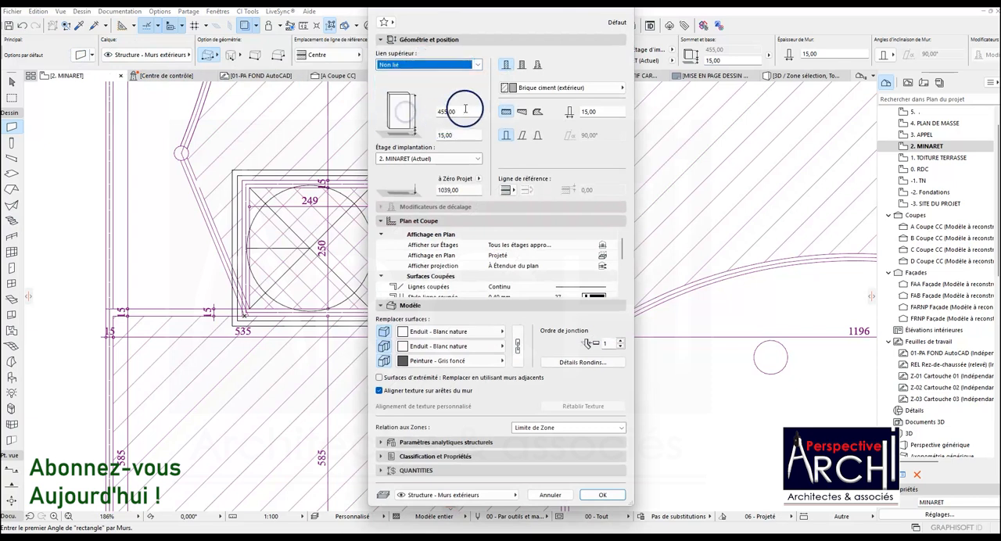
{"action": "left_click", "coordinate": [429, 111]}
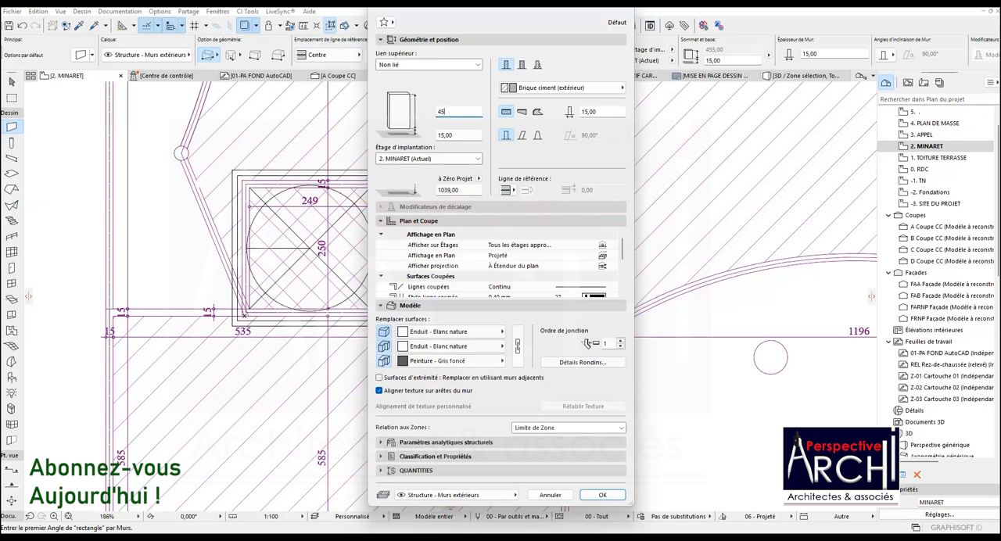
{"action": "type", "text": "45"}
{"action": "left_click", "coordinate": [602, 495]}
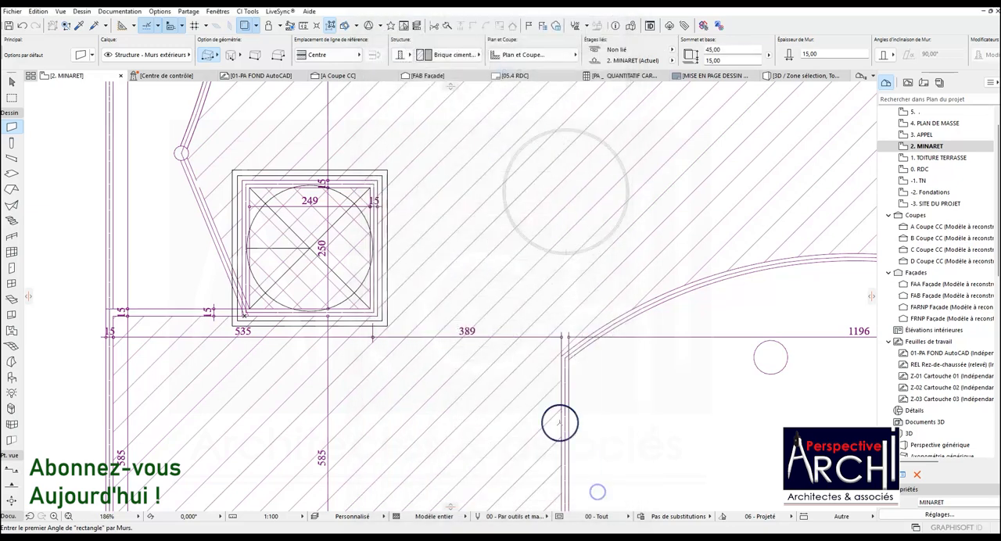
Measure the arcaded band's height in the minaret elevation, from the top of the cornice to the dome base.
{"action": "scroll", "coordinate": [315, 171], "scroll_direction": "down", "scroll_amount": 10}
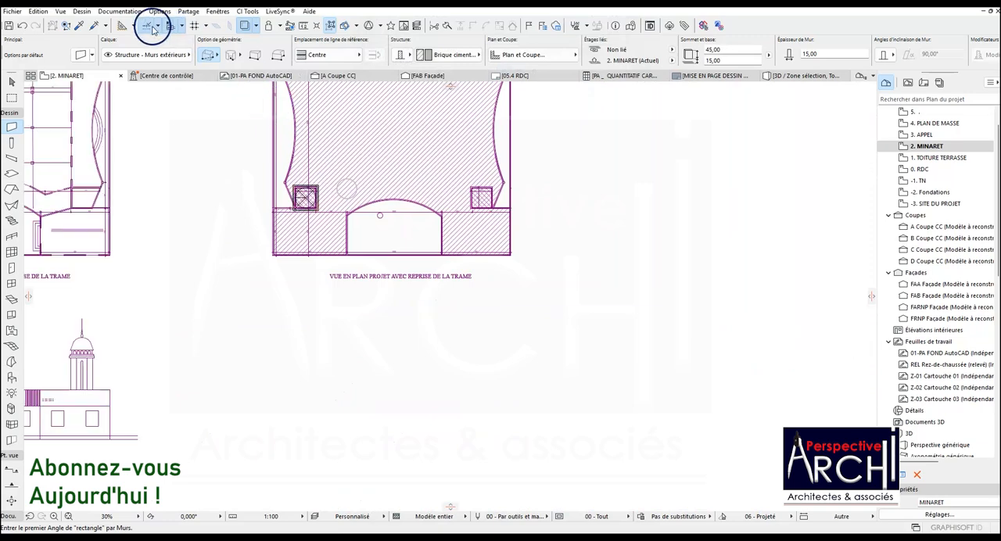
{"action": "left_click", "coordinate": [305, 29]}
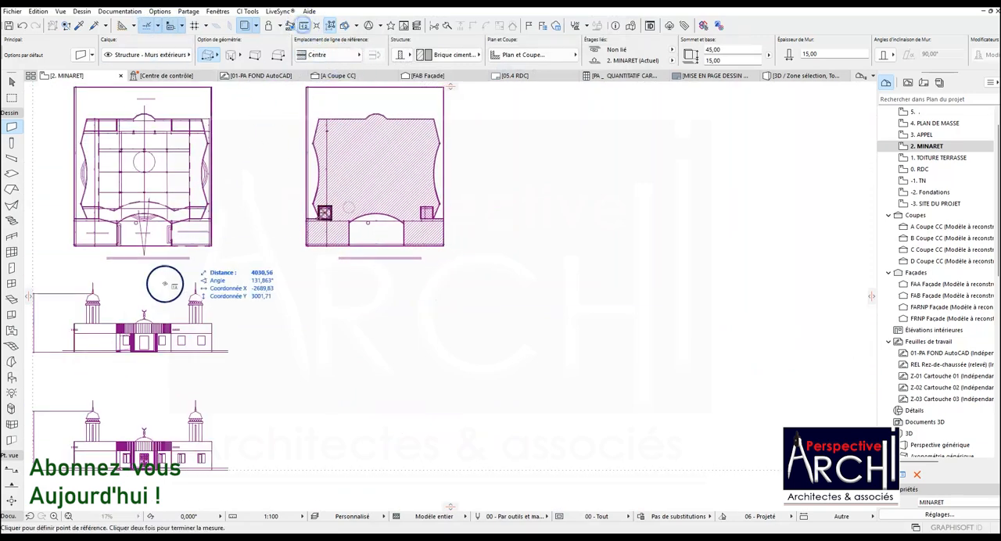
{"action": "scroll", "coordinate": [80, 302], "scroll_direction": "up", "scroll_amount": 10}
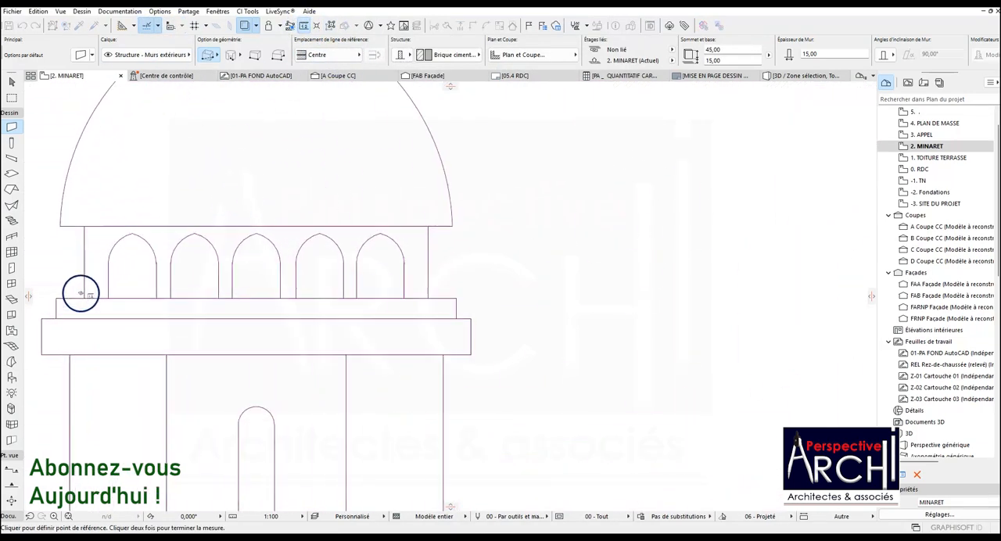
{"action": "left_click", "coordinate": [84, 298]}
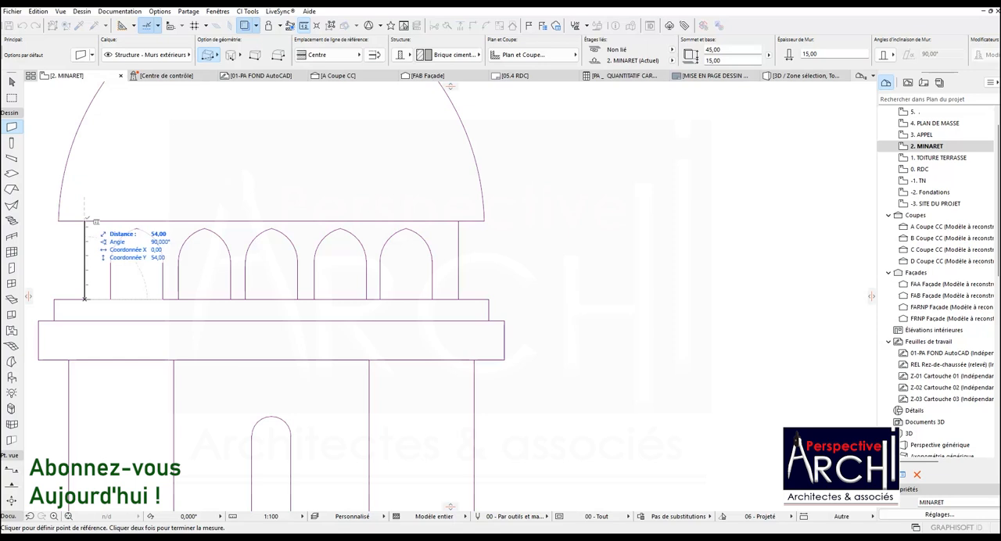
{"action": "left_click", "coordinate": [85, 219]}
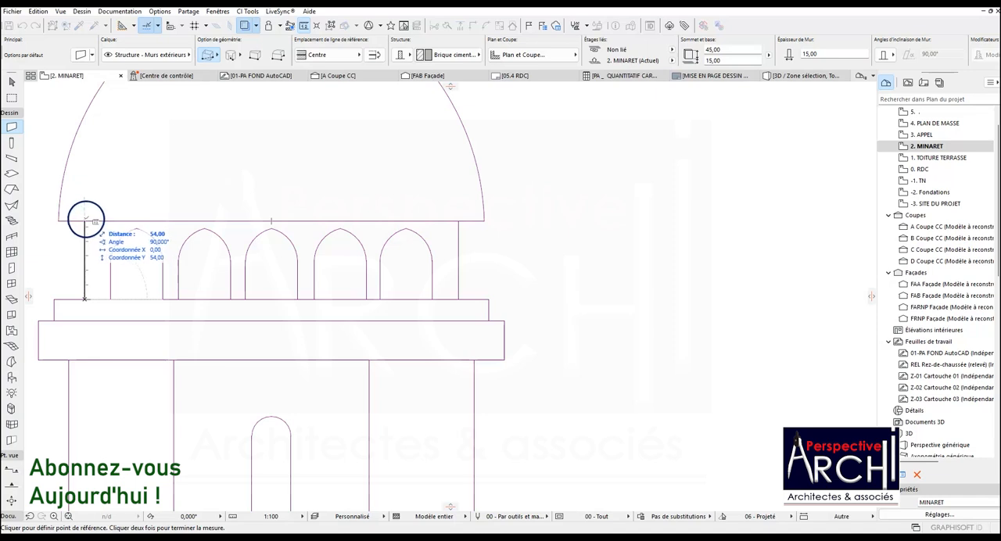
{"action": "key", "text": "Escape"}
Set the wall height to 54 and trace a 15-thick circular wall along the circle in the minaret plan.
{"action": "scroll", "coordinate": [245, 245], "scroll_direction": "down", "scroll_amount": 8}
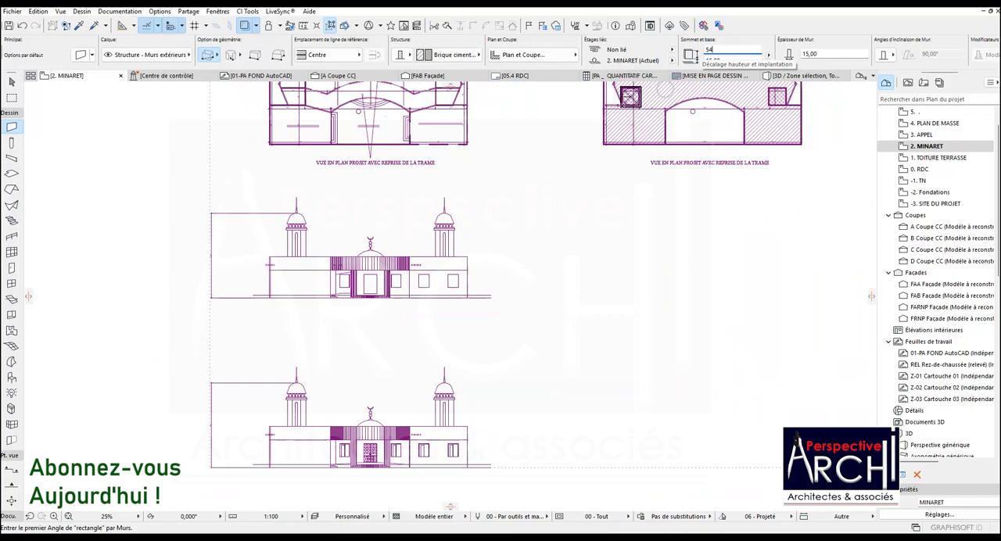
{"action": "scroll", "coordinate": [552, 232], "scroll_direction": "down", "scroll_amount": 3}
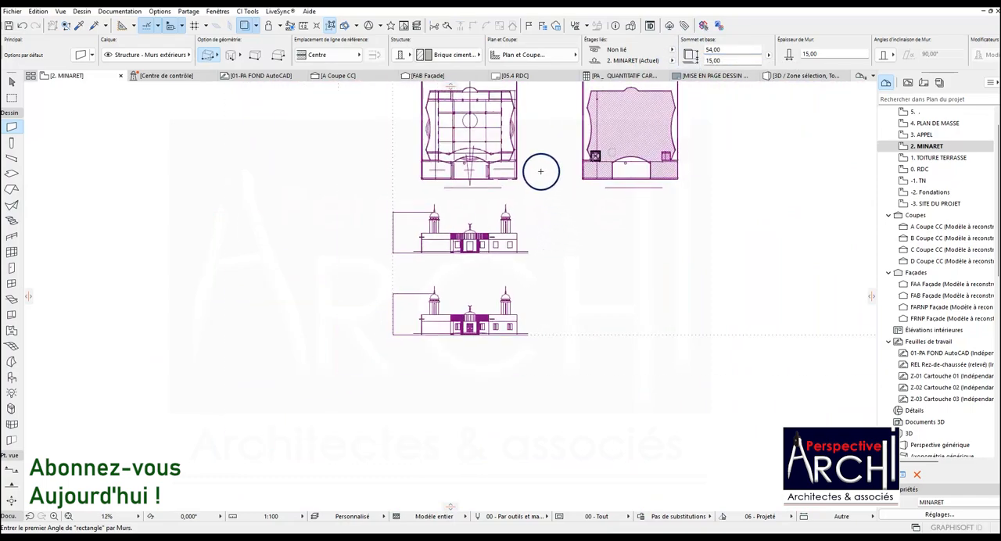
{"action": "scroll", "coordinate": [513, 129], "scroll_direction": "up", "scroll_amount": 3}
{"action": "scroll", "coordinate": [471, 308], "scroll_direction": "down", "scroll_amount": 4}
{"action": "scroll", "coordinate": [565, 216], "scroll_direction": "up", "scroll_amount": 2}
{"action": "scroll", "coordinate": [564, 216], "scroll_direction": "up", "scroll_amount": 15}
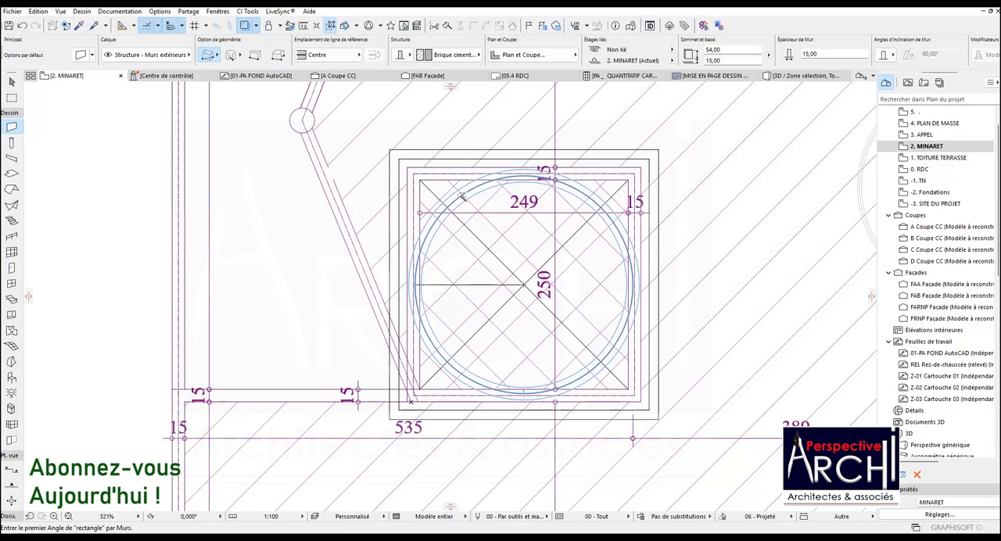
Set the wall reference line to Face extérieure and trace the circular wall again along the circle in the minaret plan.
{"action": "left_click", "coordinate": [360, 54]}
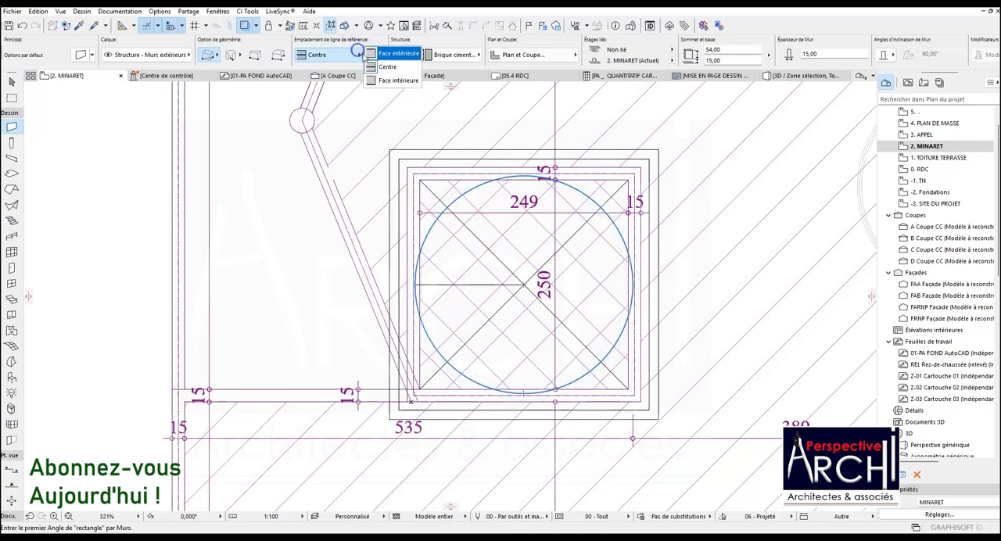
{"action": "left_click", "coordinate": [380, 55]}
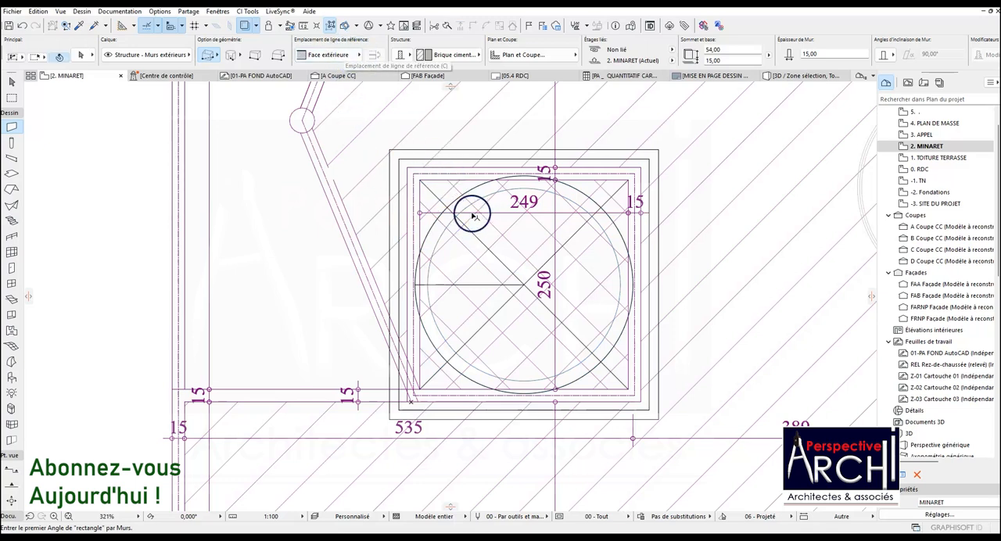
In the 3D view, select the circular wall on the minaret and override all its surfaces with Enduit - Blanc nature.
{"action": "left_click", "coordinate": [775, 75]}
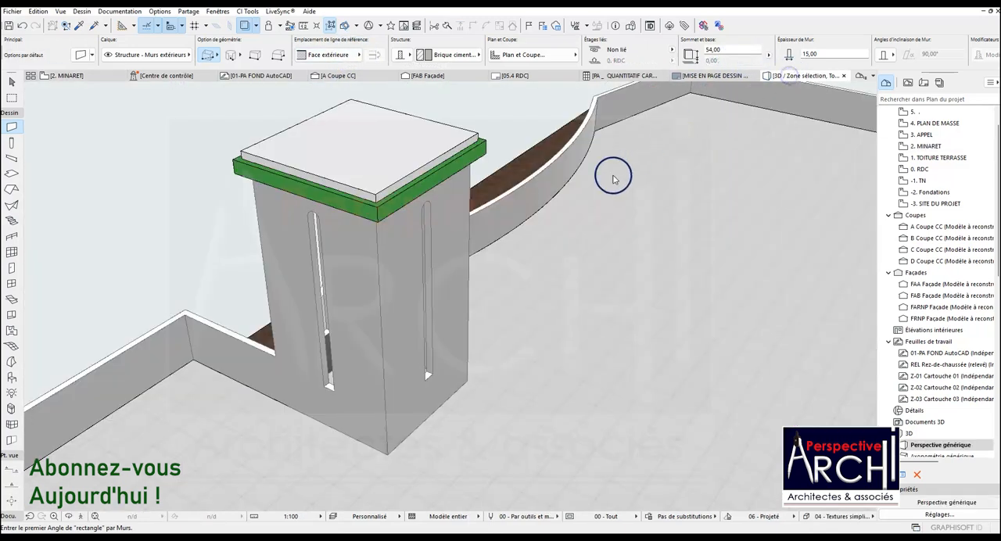
{"action": "scroll", "coordinate": [369, 212], "scroll_direction": "up", "scroll_amount": 5}
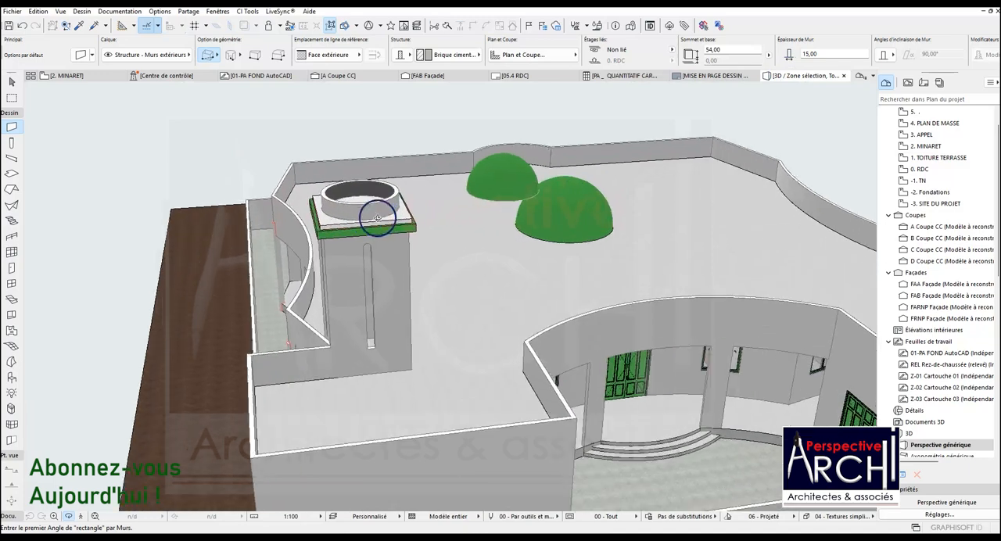
{"action": "mouse_move", "coordinate": [379, 205]}
{"action": "middle_mouse_down", "text": "shift"}
{"action": "mouse_move", "coordinate": [232, 195]}
{"action": "mouse_move", "coordinate": [212, 171]}
{"action": "mouse_move", "coordinate": [342, 188]}
{"action": "mouse_move", "coordinate": [364, 208]}
{"action": "middle_mouse_up", "text": "shift"}
{"action": "left_click", "coordinate": [386, 212]}
{"action": "left_click", "coordinate": [358, 171], "text": "shift"}
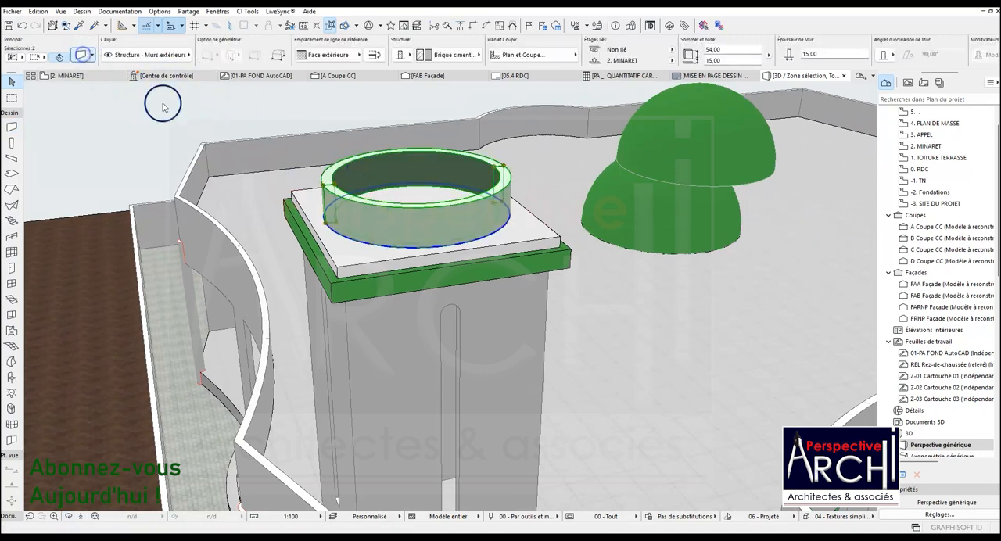
{"action": "key", "text": "ctrl+t"}
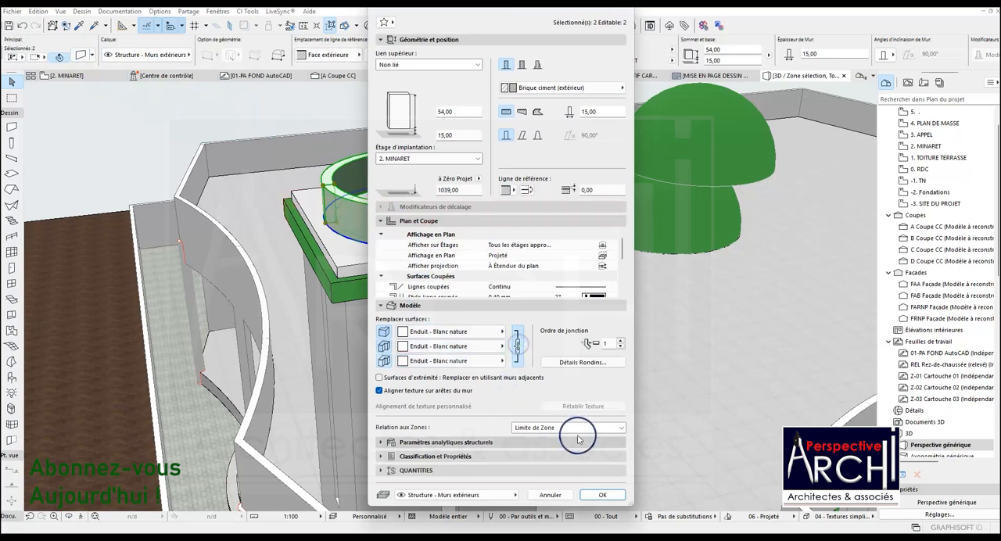
{"action": "left_click", "coordinate": [602, 494]}
{"action": "key", "text": "Escape"}
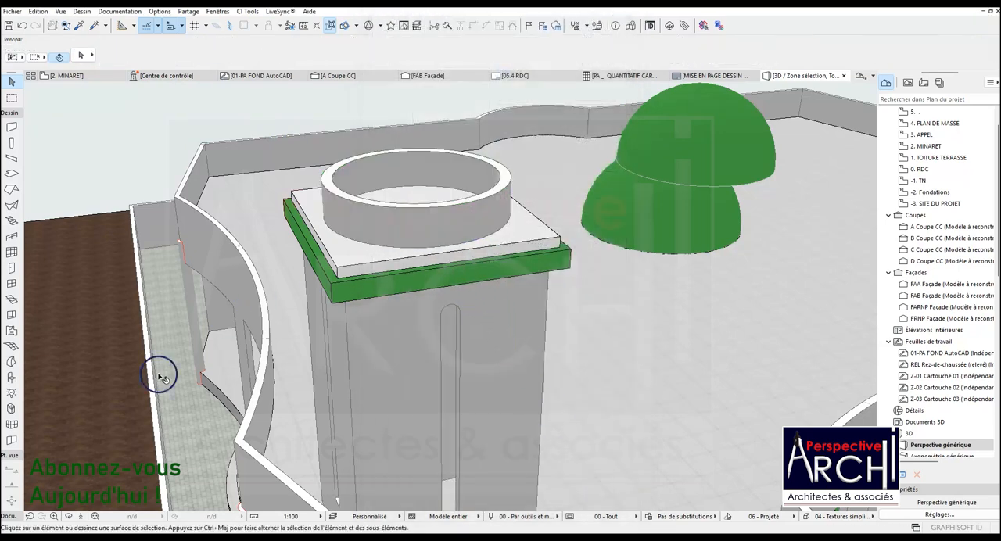
Measure the height of the middle arch in the minaret elevation, from its apex to the top of the cornice.
{"action": "left_click_drag", "start_coordinate": [312, 297], "coordinate": [498, 262]}
{"action": "left_click_drag", "start_coordinate": [422, 247], "coordinate": [499, 242]}
{"action": "left_click", "coordinate": [88, 78]}
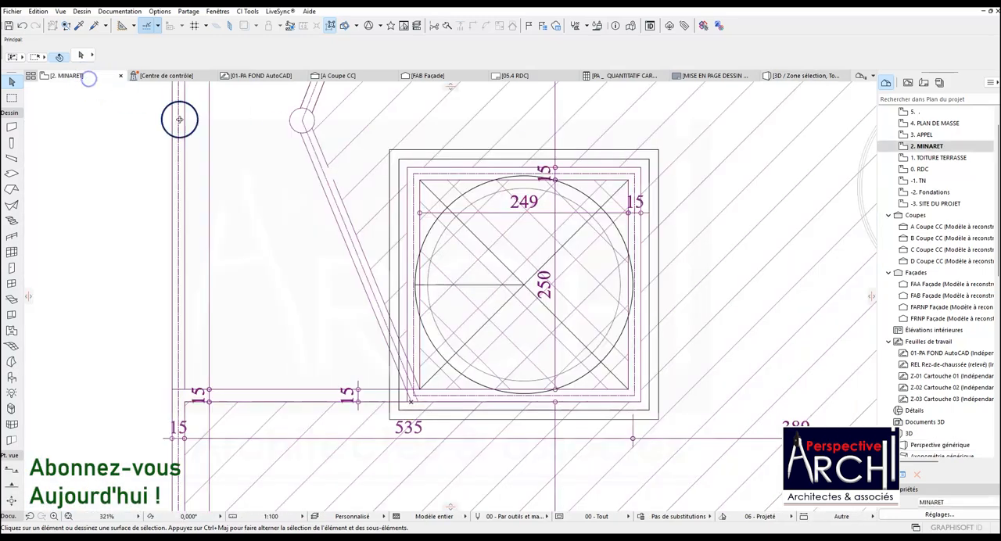
{"action": "scroll", "coordinate": [320, 216], "scroll_direction": "down", "scroll_amount": 4}
{"action": "scroll", "coordinate": [338, 222], "scroll_direction": "down", "scroll_amount": 12}
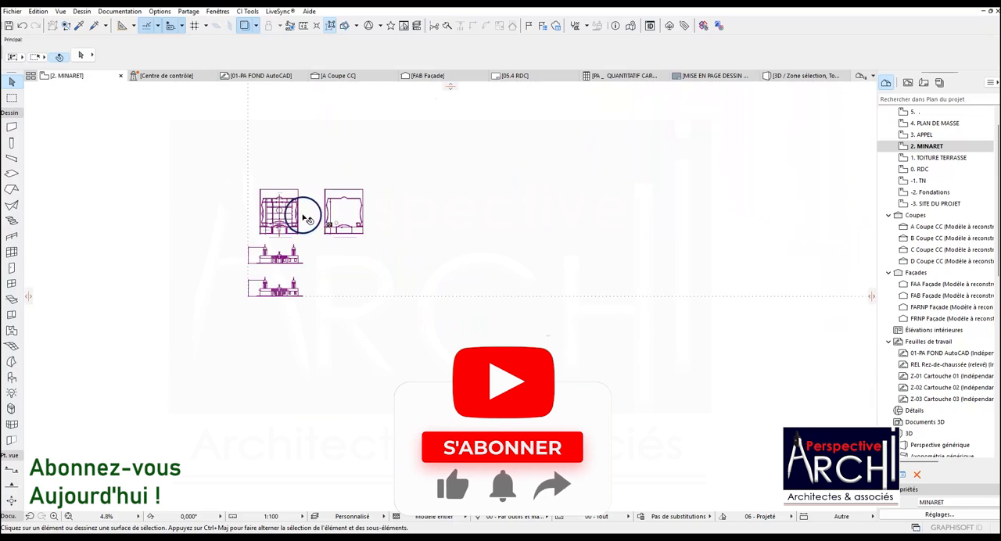
{"action": "left_click", "coordinate": [310, 26]}
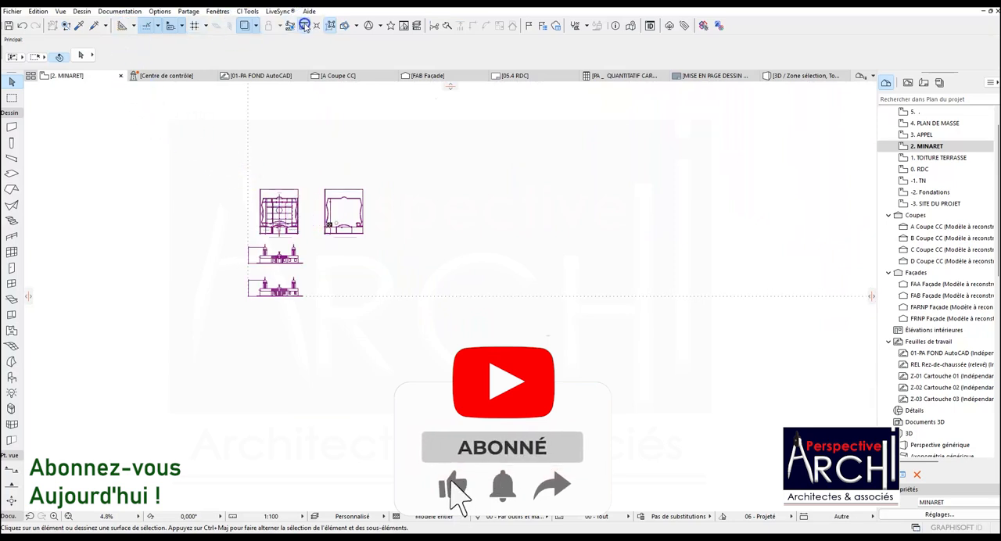
{"action": "left_click", "coordinate": [279, 270]}
{"action": "scroll", "coordinate": [277, 275], "scroll_direction": "up", "scroll_amount": 8}
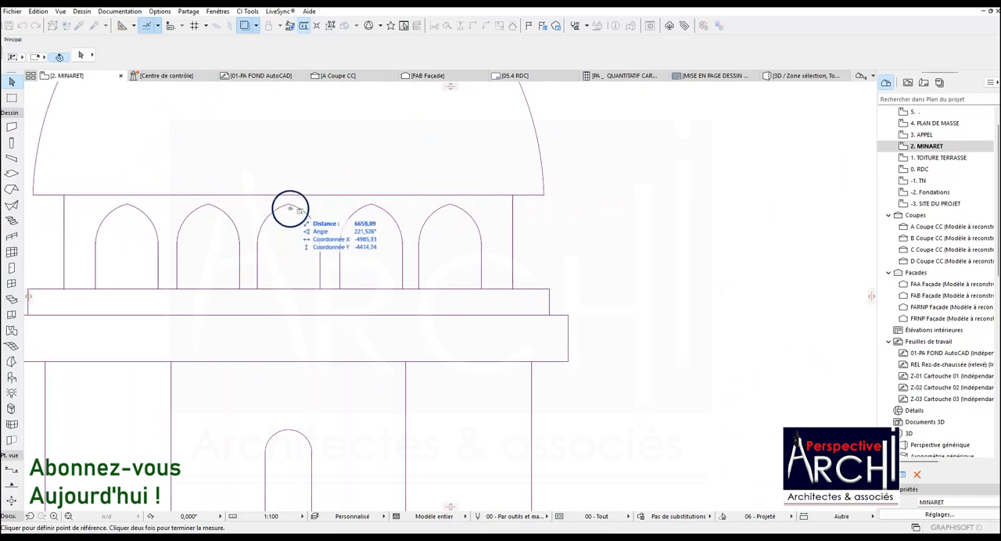
{"action": "left_click", "coordinate": [289, 204]}
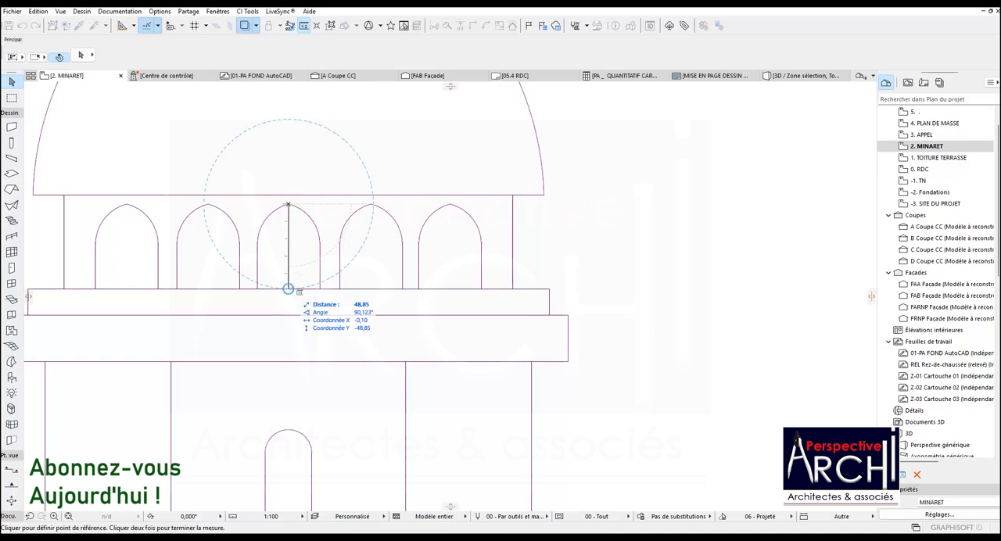
{"action": "double_click", "coordinate": [288, 289]}
Open the default settings of the Window tool to choose an opening type for the arcade.
{"action": "scroll", "coordinate": [286, 274], "scroll_direction": "down", "scroll_amount": 4}
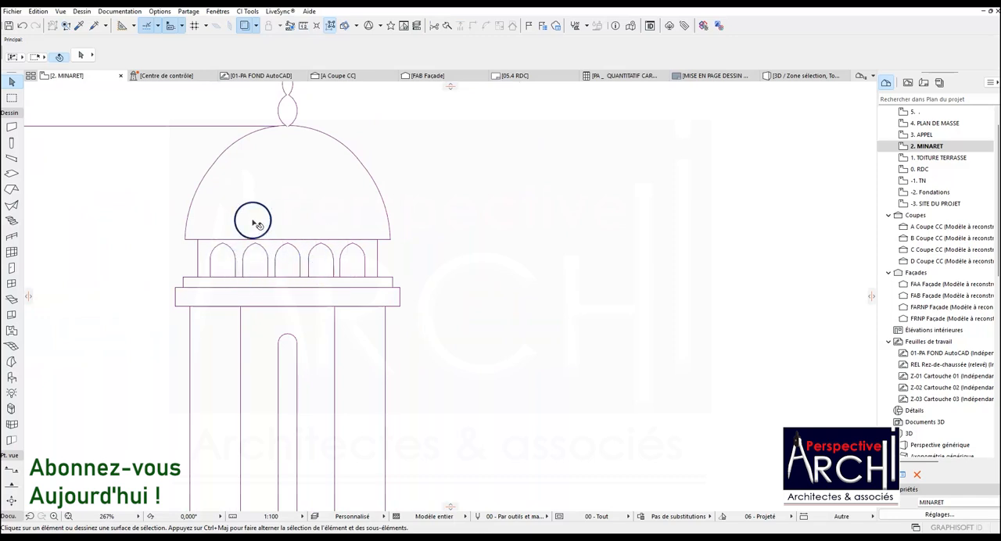
{"action": "scroll", "coordinate": [273, 253], "scroll_direction": "down", "scroll_amount": 10}
{"action": "scroll", "coordinate": [258, 241], "scroll_direction": "up", "scroll_amount": 12}
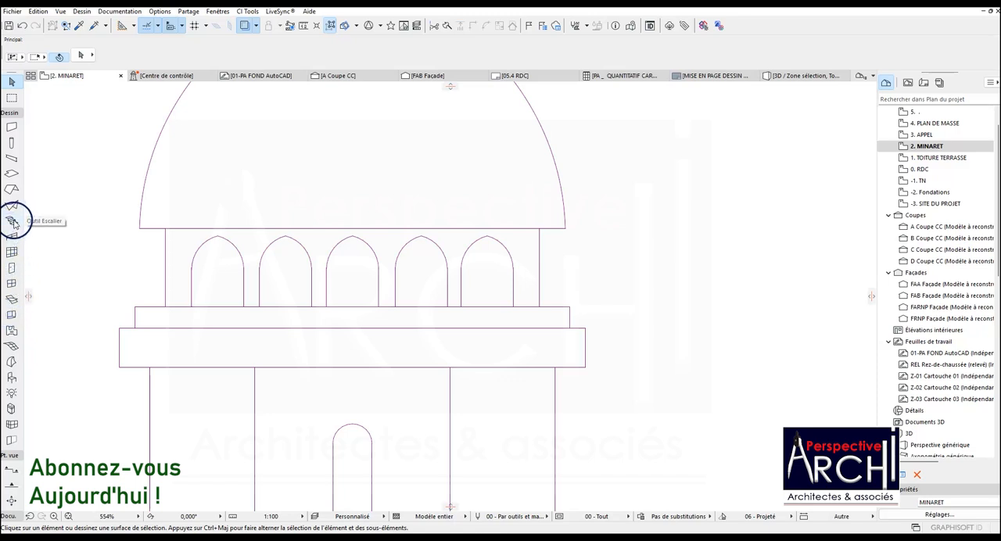
{"action": "left_click", "coordinate": [12, 284]}
{"action": "left_click", "coordinate": [81, 55]}
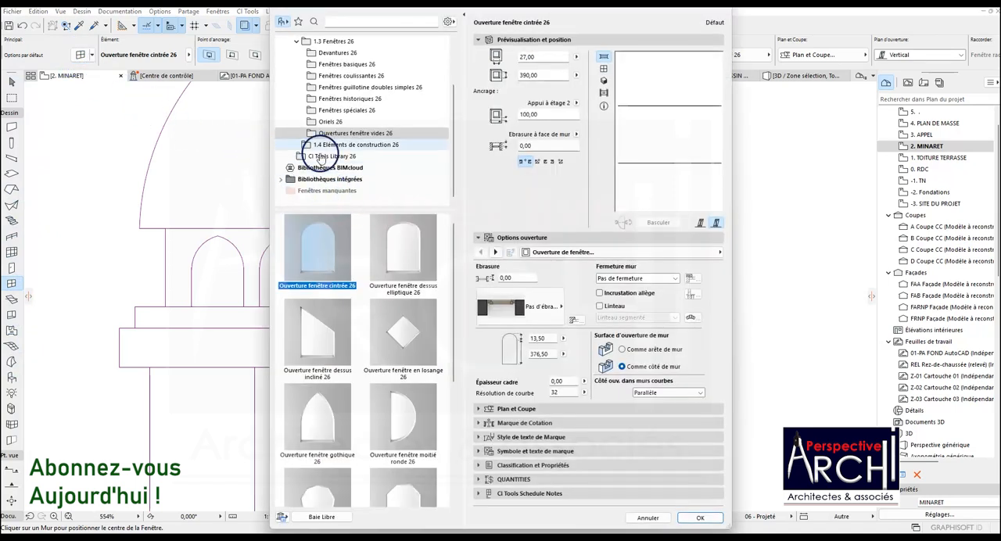
Browse the special, historical, basic, sliding and sash window categories for a type matching the arcade's arches.
{"action": "left_click", "coordinate": [332, 109]}
{"action": "scroll", "coordinate": [328, 281], "scroll_direction": "down", "scroll_amount": 3}
{"action": "scroll", "coordinate": [329, 275], "scroll_direction": "up", "scroll_amount": 3}
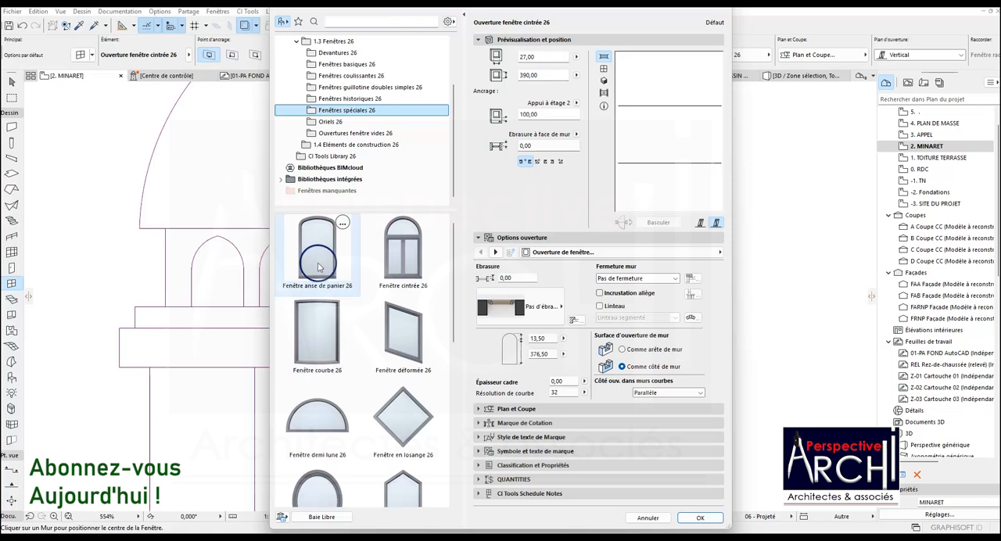
{"action": "scroll", "coordinate": [345, 264], "scroll_direction": "down", "scroll_amount": 5}
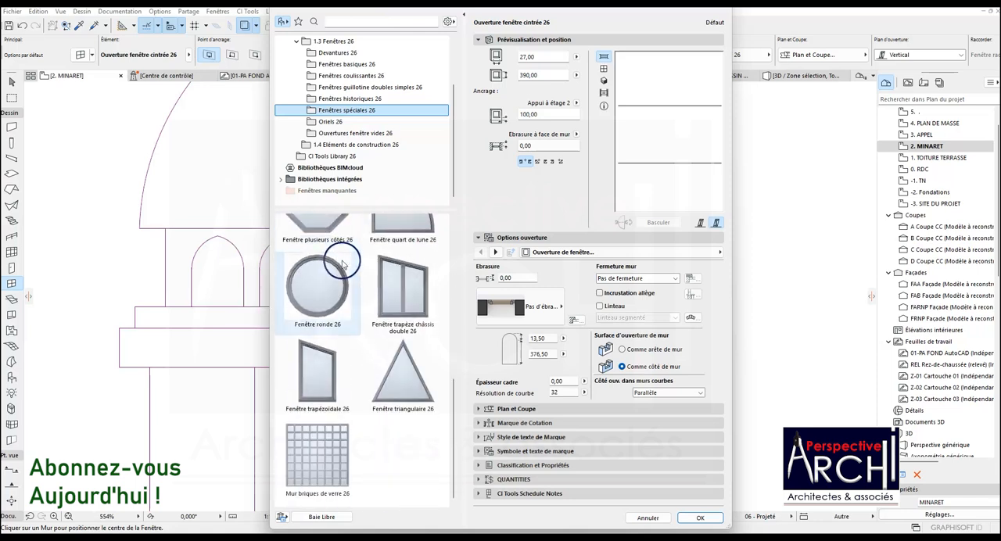
{"action": "scroll", "coordinate": [340, 263], "scroll_direction": "up", "scroll_amount": 5}
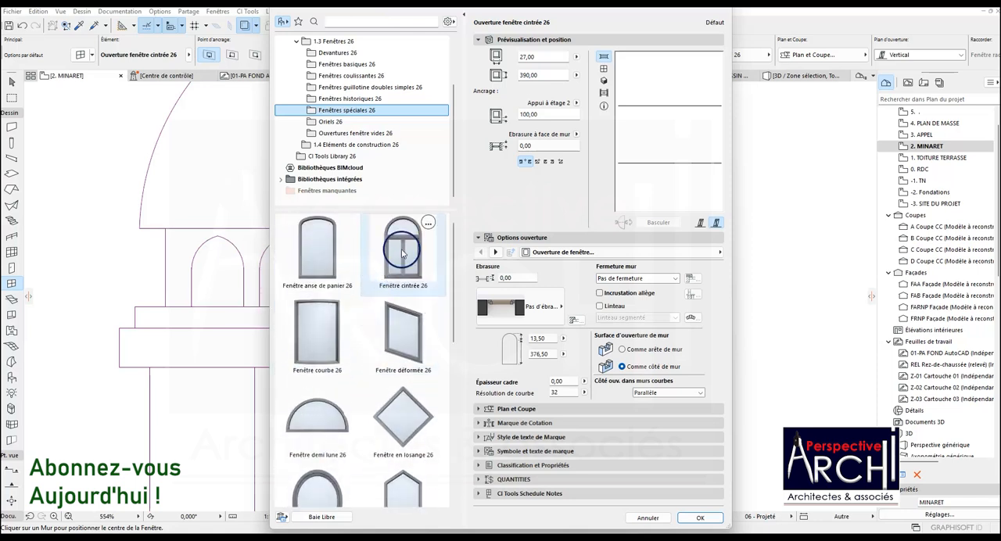
{"action": "left_click", "coordinate": [337, 98]}
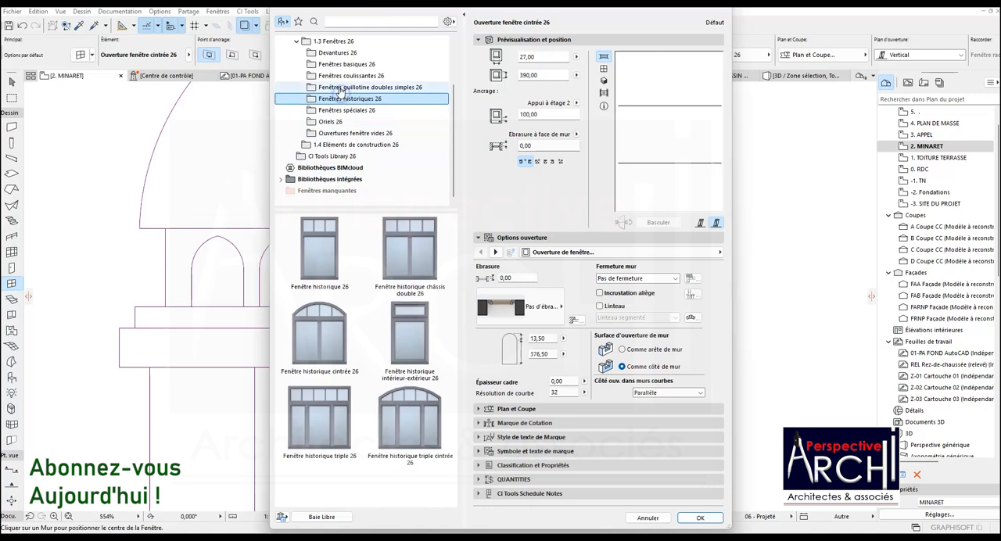
{"action": "left_click", "coordinate": [344, 64]}
{"action": "scroll", "coordinate": [353, 281], "scroll_direction": "down", "scroll_amount": 3}
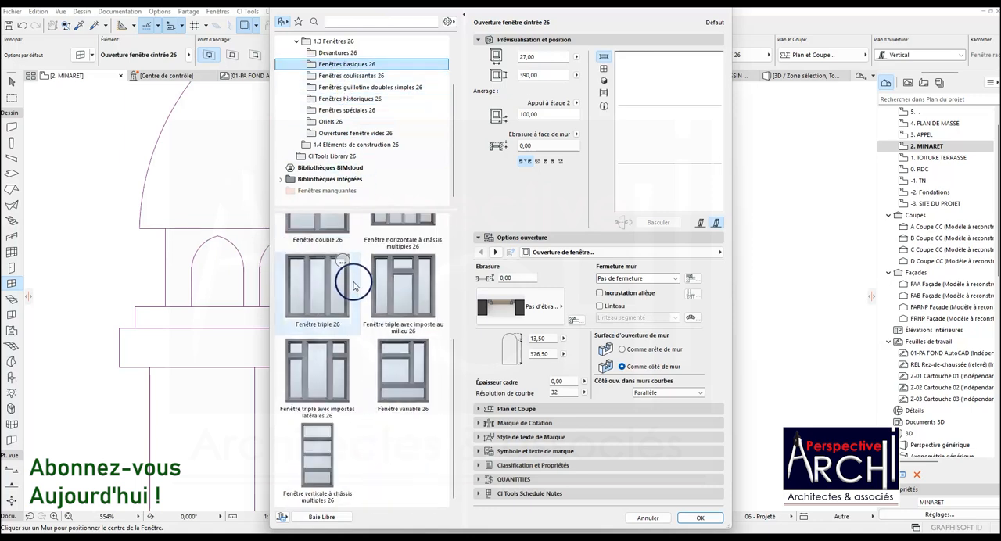
{"action": "scroll", "coordinate": [344, 258], "scroll_direction": "up", "scroll_amount": 3}
{"action": "left_click", "coordinate": [341, 75]}
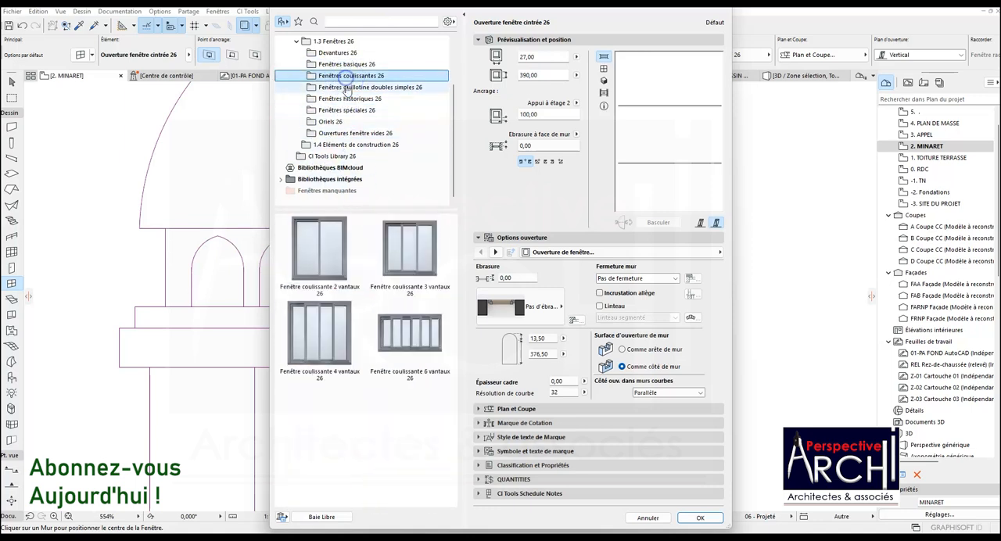
{"action": "left_click", "coordinate": [345, 86]}
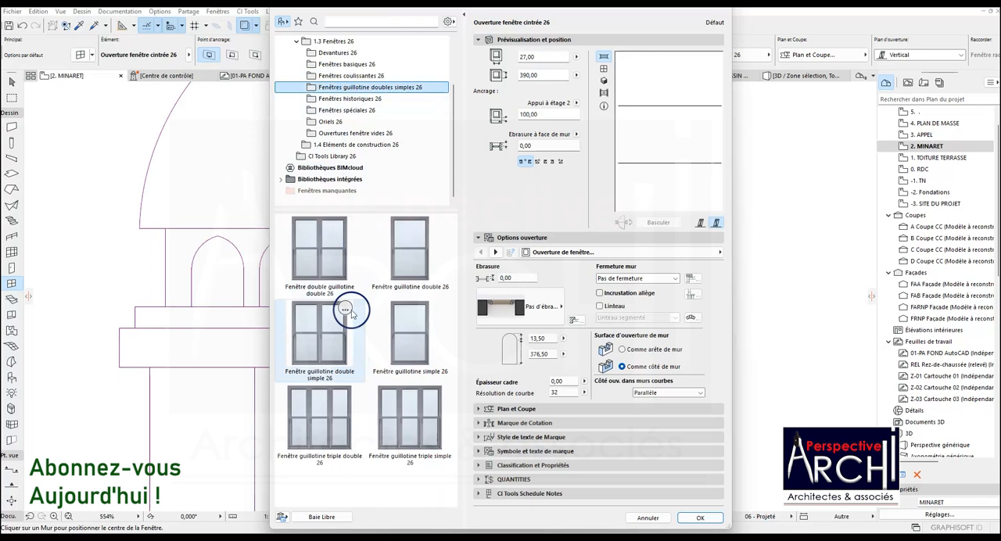
{"action": "left_click", "coordinate": [348, 99]}
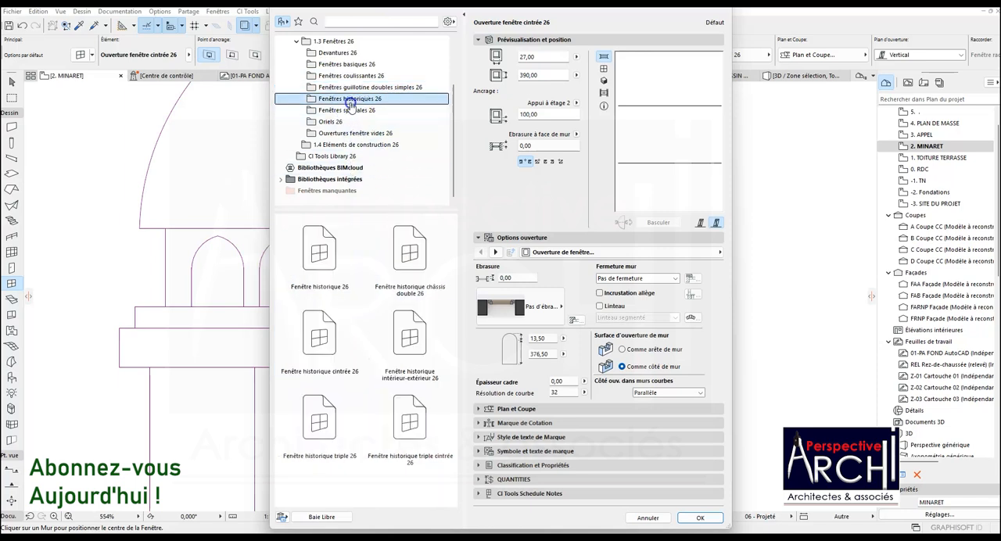
{"action": "left_click", "coordinate": [346, 110]}
{"action": "scroll", "coordinate": [322, 255], "scroll_direction": "down", "scroll_amount": 6}
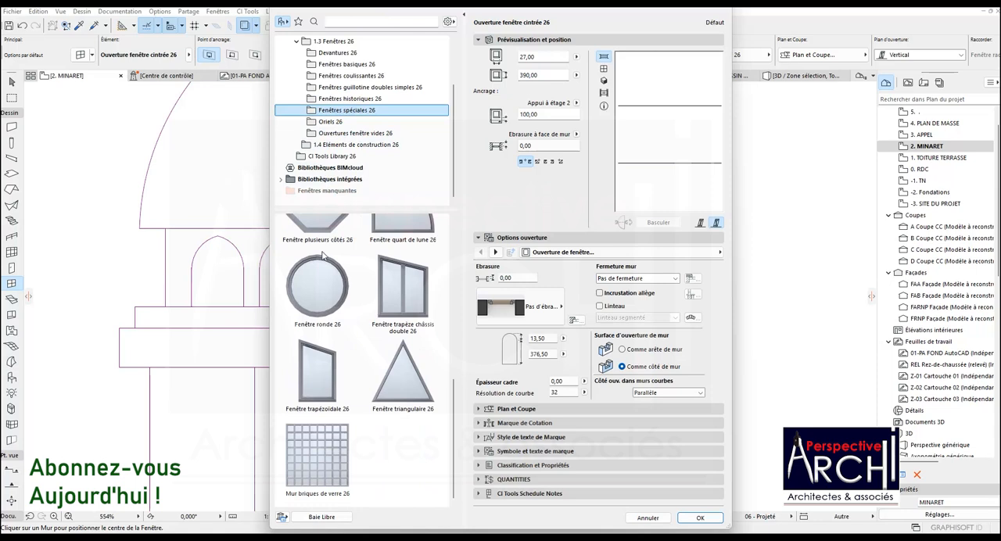
{"action": "scroll", "coordinate": [322, 255], "scroll_direction": "up", "scroll_amount": 6}
Try the Fenêtre cintrée 26 type and review its shape and nominal size parameters.
{"action": "left_click", "coordinate": [398, 247]}
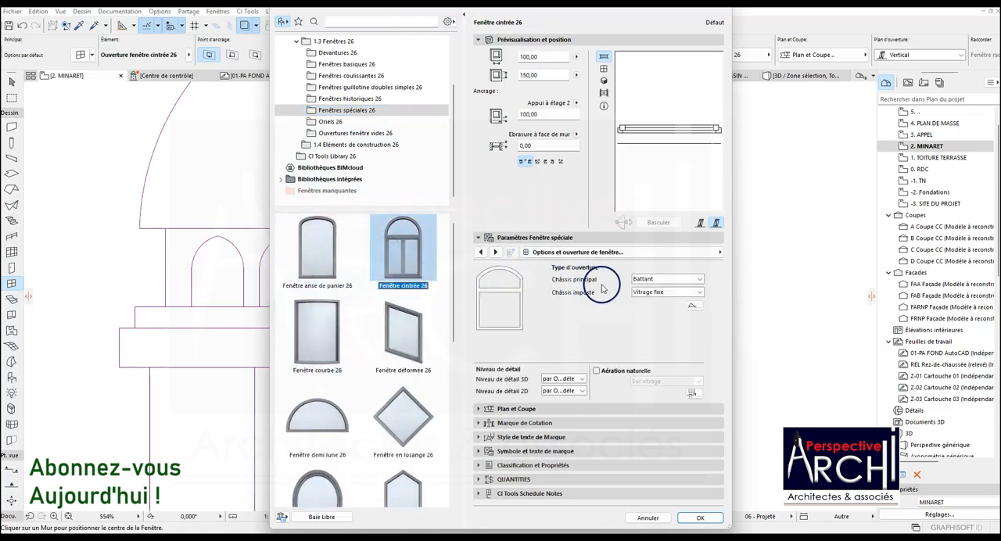
{"action": "left_click", "coordinate": [481, 253]}
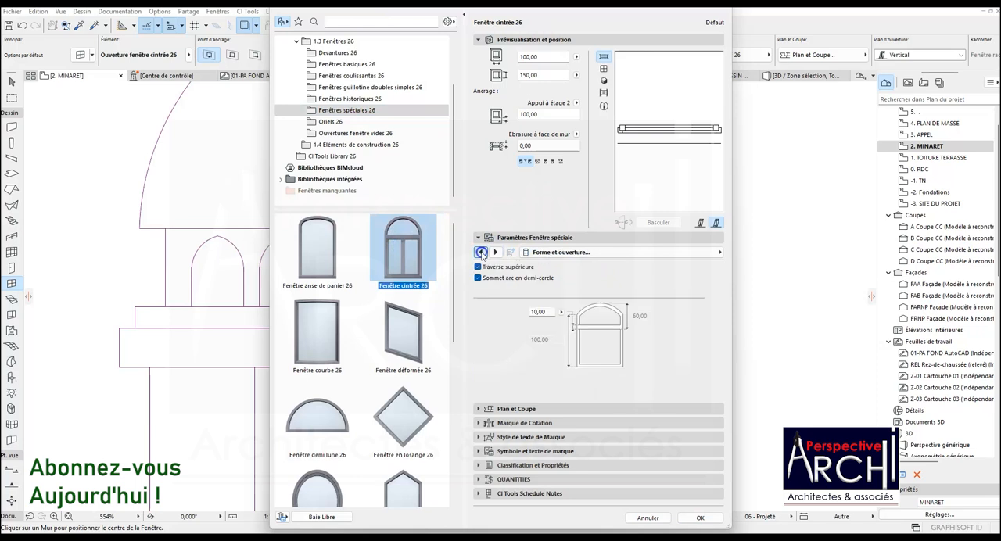
{"action": "left_click", "coordinate": [482, 253]}
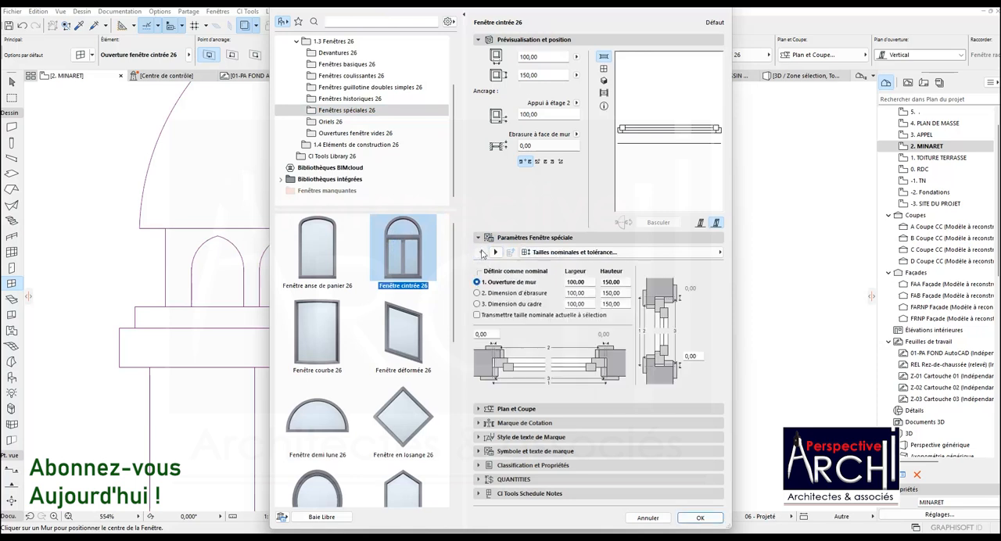
Choose the Fenêtre anse de panier 26 window type and review its size, frame and sash parameters.
{"action": "left_click", "coordinate": [321, 248]}
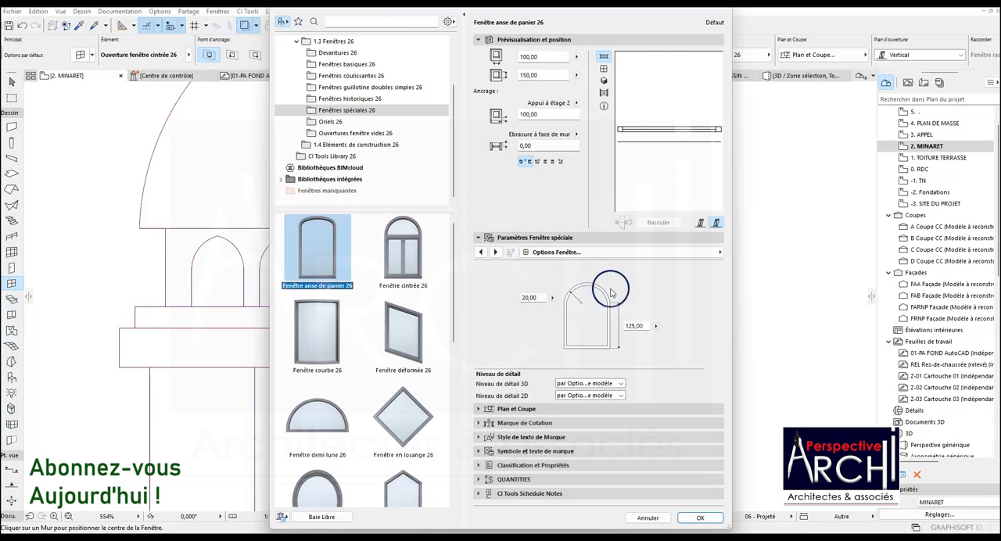
{"action": "left_click", "coordinate": [482, 251]}
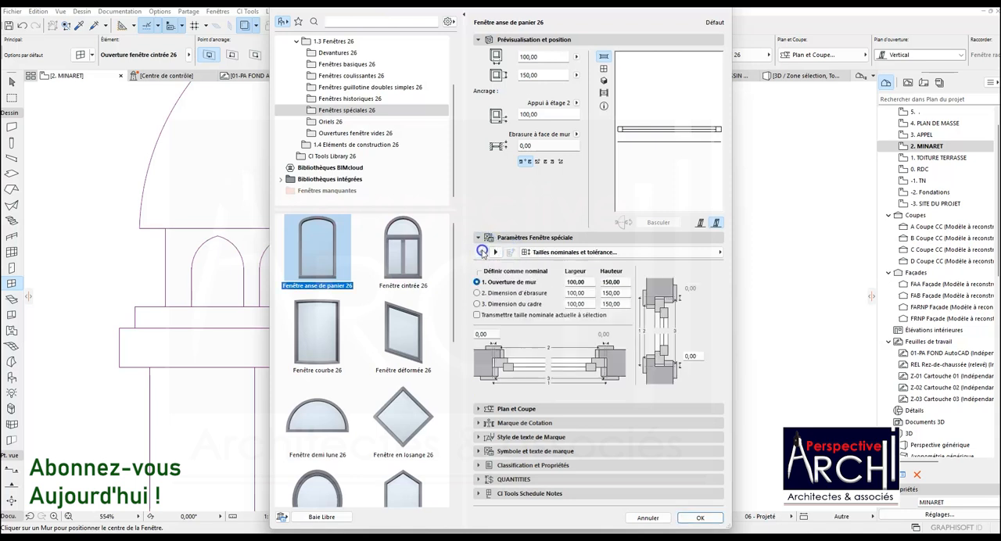
{"action": "left_click", "coordinate": [495, 253]}
{"action": "left_click", "coordinate": [495, 252]}
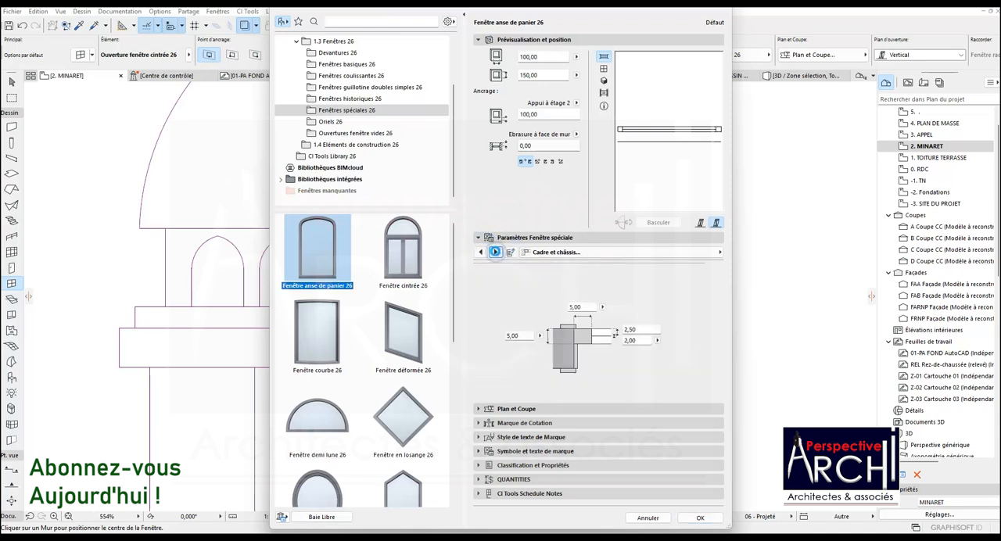
{"action": "left_click", "coordinate": [495, 252]}
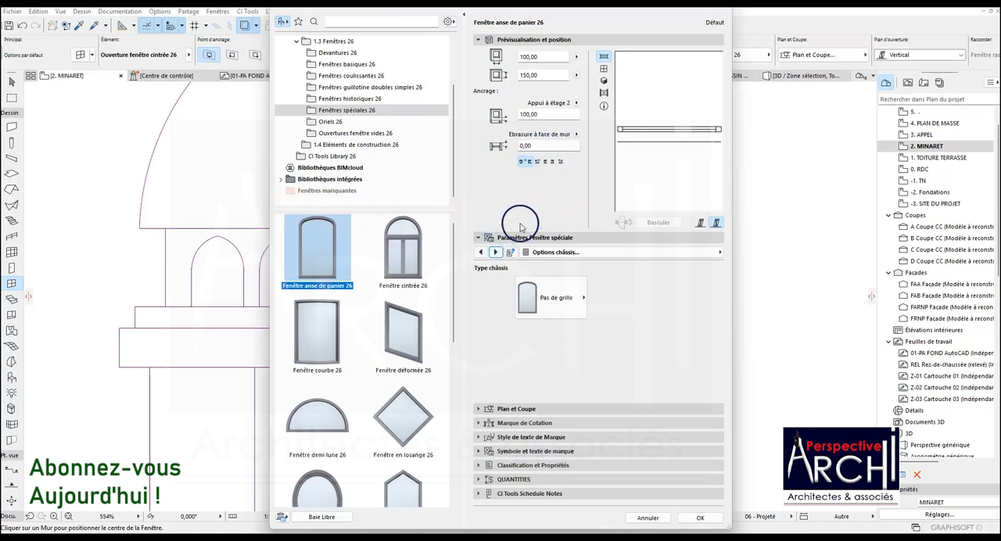
Set the window's exterior frame surface to Métal - Aluminium naturel and enable uniform window surfaces in the model attributes.
{"action": "left_click", "coordinate": [495, 252]}
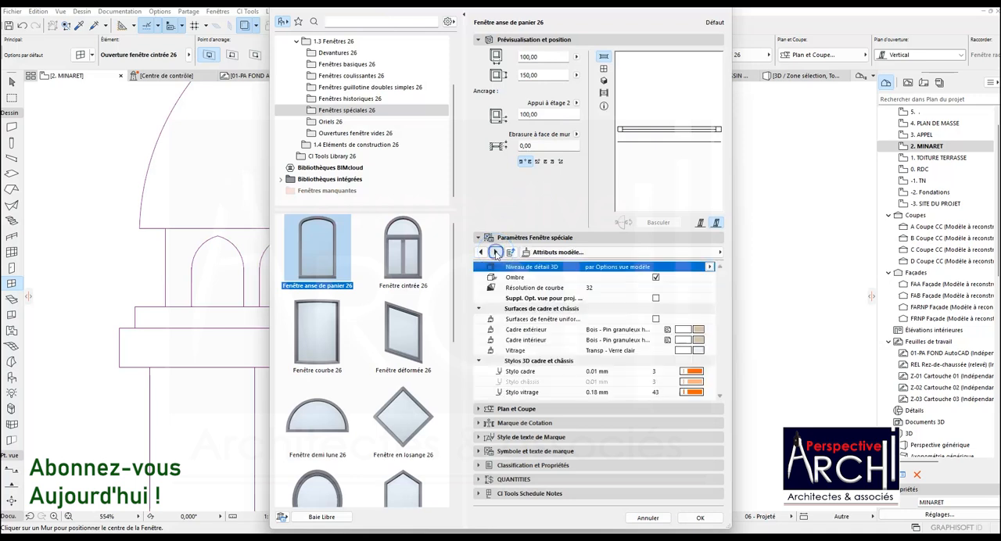
{"action": "left_click", "coordinate": [692, 329]}
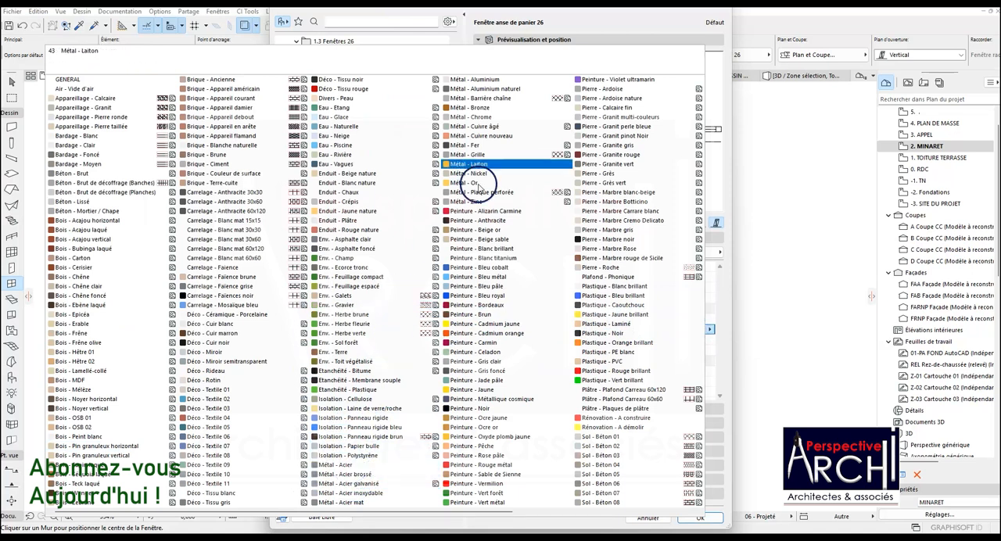
{"action": "left_click", "coordinate": [507, 90]}
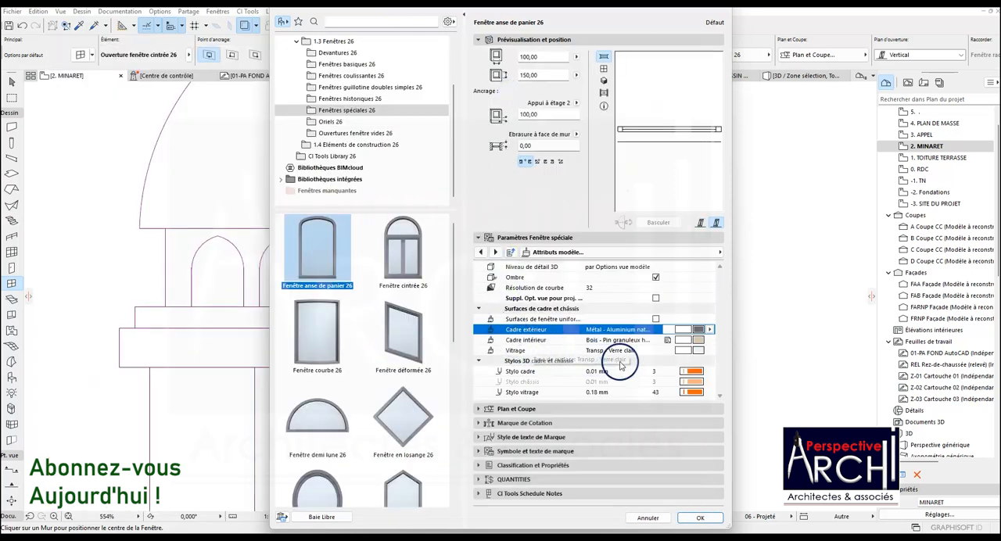
{"action": "left_click", "coordinate": [656, 319]}
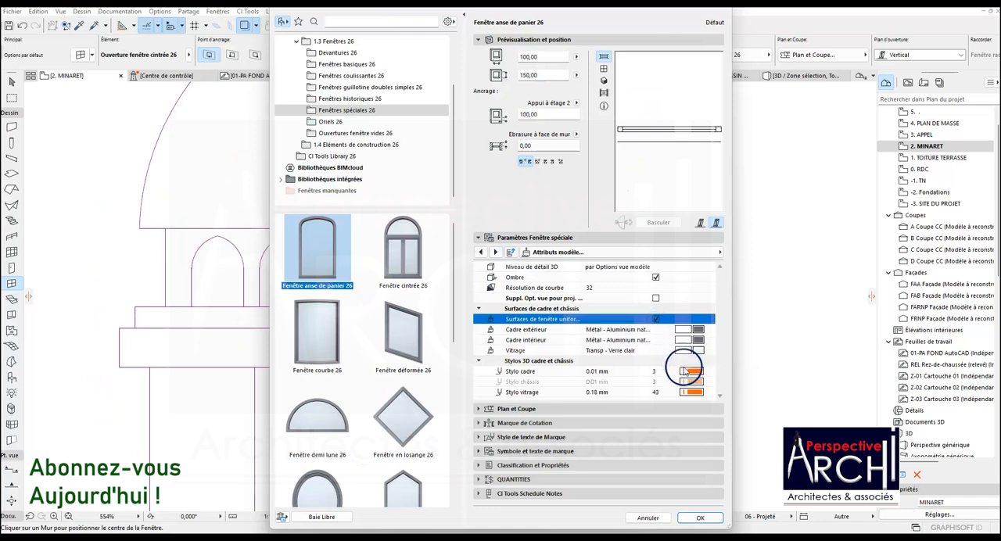
Check the model attributes of the window's fixings and junctions, and accept the Fenêtre anse de panier 26 settings.
{"action": "left_click", "coordinate": [610, 251]}
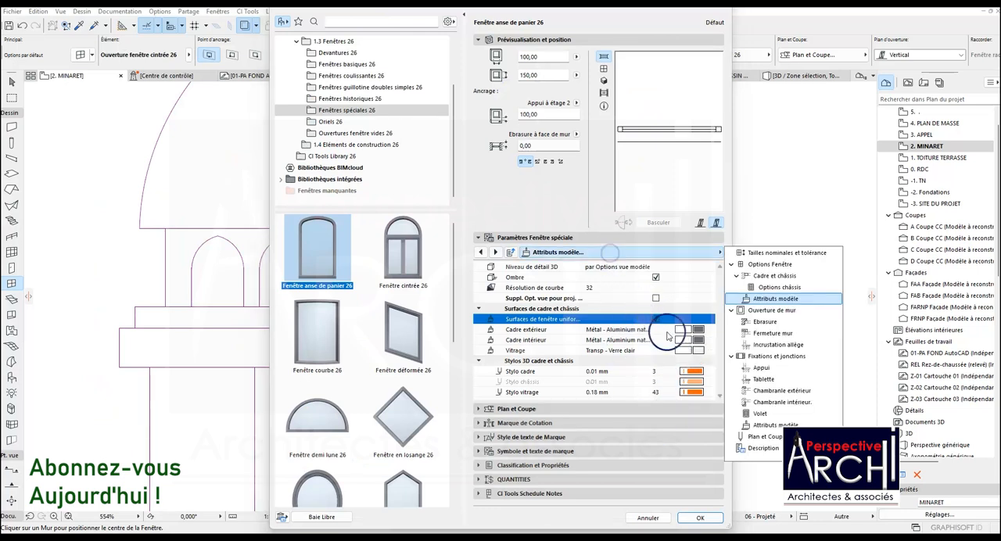
{"action": "left_click", "coordinate": [759, 426]}
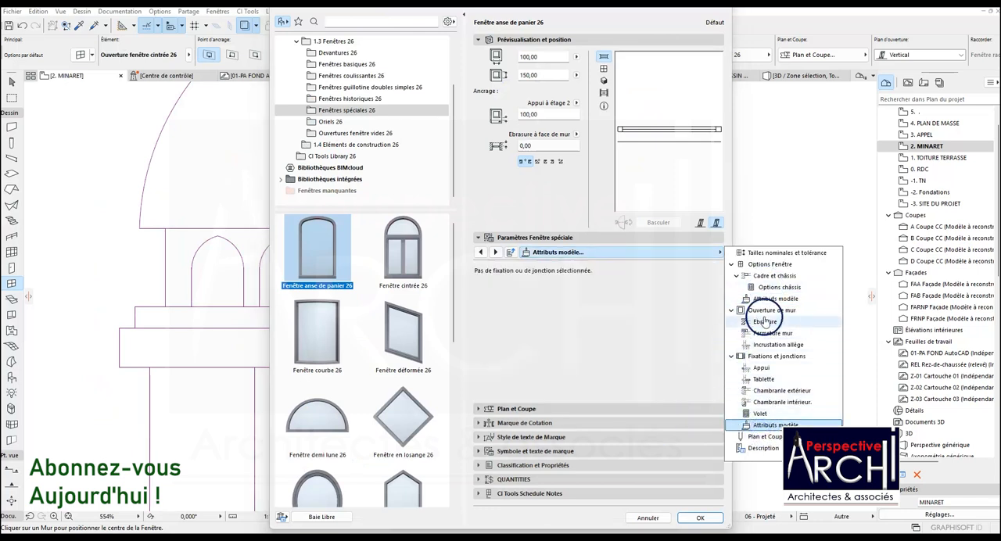
{"action": "left_click", "coordinate": [700, 518]}
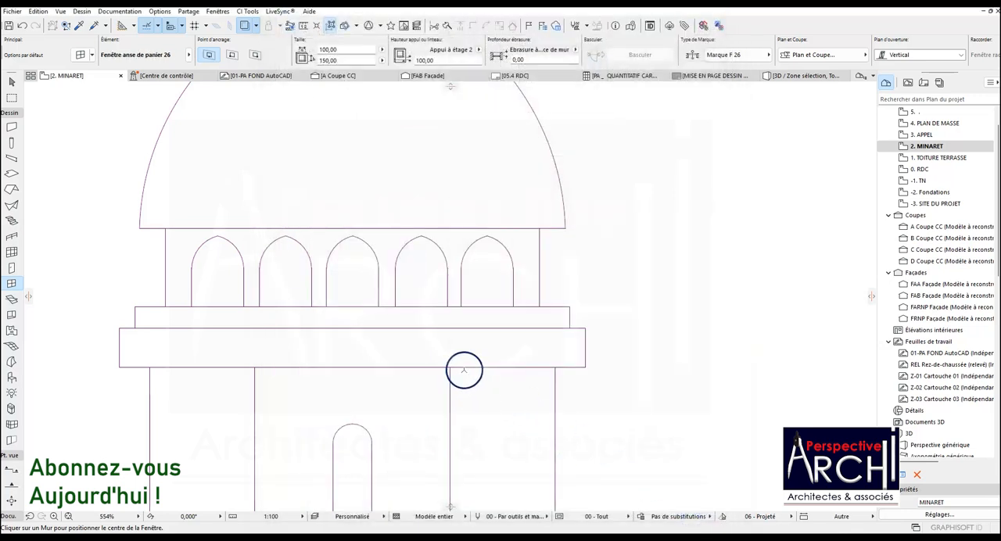
Measure the central arch's height on the minaret elevation and set the window height to 48.
{"action": "scroll", "coordinate": [464, 371], "scroll_direction": "down", "scroll_amount": 5}
{"action": "scroll", "coordinate": [449, 357], "scroll_direction": "up", "scroll_amount": 4}
{"action": "left_click", "coordinate": [303, 26]}
{"action": "scroll", "coordinate": [419, 356], "scroll_direction": "up", "scroll_amount": 3}
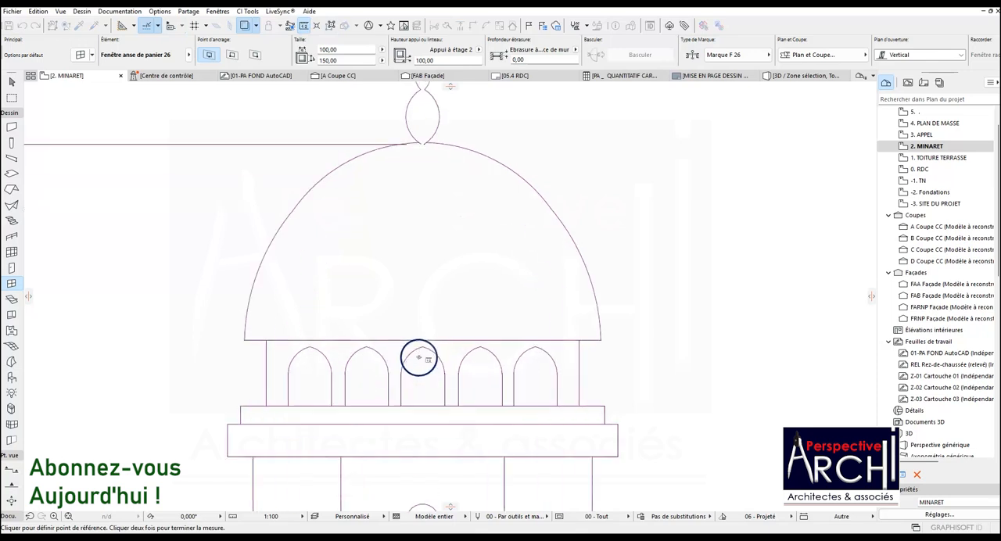
{"action": "left_click", "coordinate": [426, 340]}
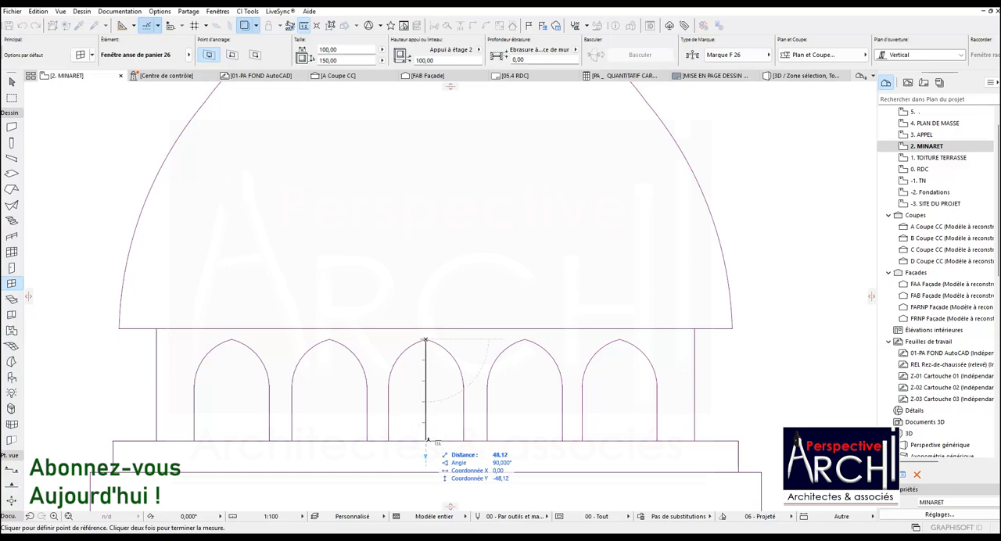
{"action": "key", "text": "Escape"}
{"action": "scroll", "coordinate": [404, 338], "scroll_direction": "down", "scroll_amount": 10}
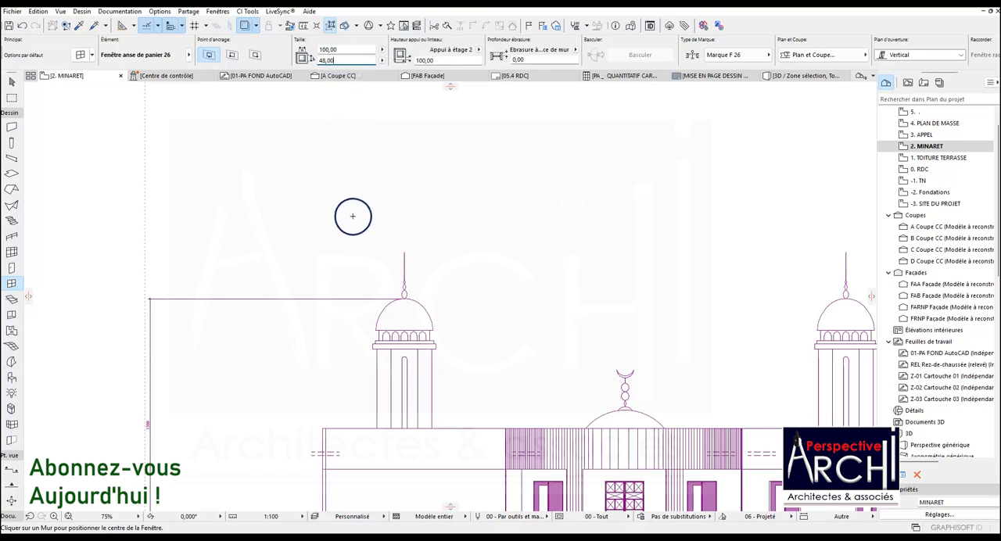
Measure the width of the second arch along its base on the elevation and set the window width to 36.
{"action": "scroll", "coordinate": [358, 253], "scroll_direction": "down", "scroll_amount": 2}
{"action": "scroll", "coordinate": [380, 305], "scroll_direction": "up", "scroll_amount": 5}
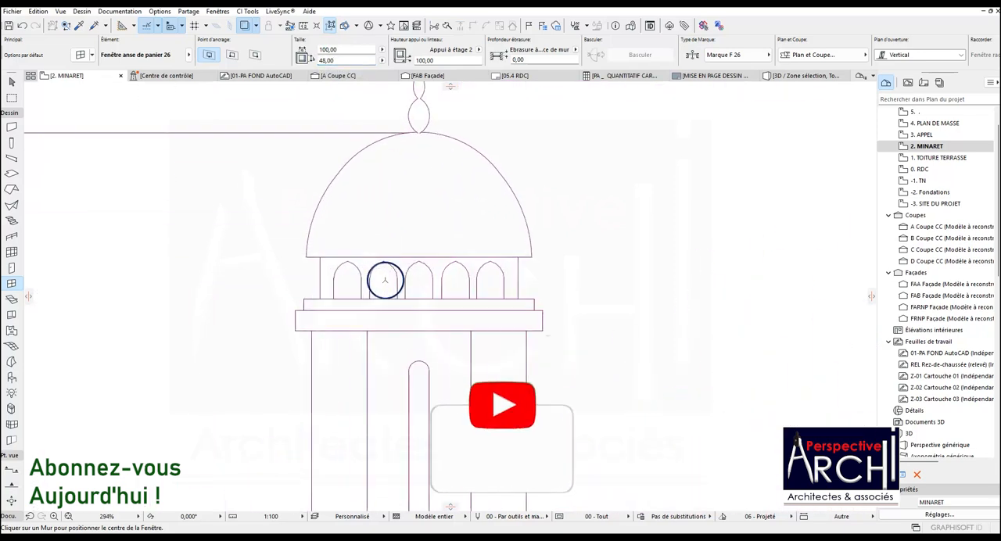
{"action": "scroll", "coordinate": [385, 282], "scroll_direction": "up", "scroll_amount": 2}
{"action": "left_click", "coordinate": [303, 26]}
{"action": "left_click", "coordinate": [362, 311]}
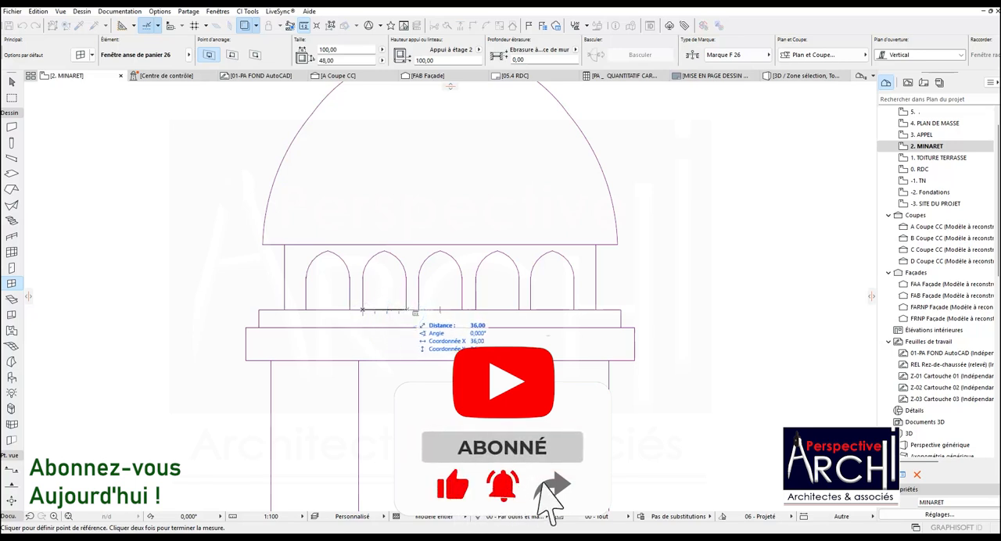
{"action": "key", "text": "Escape"}
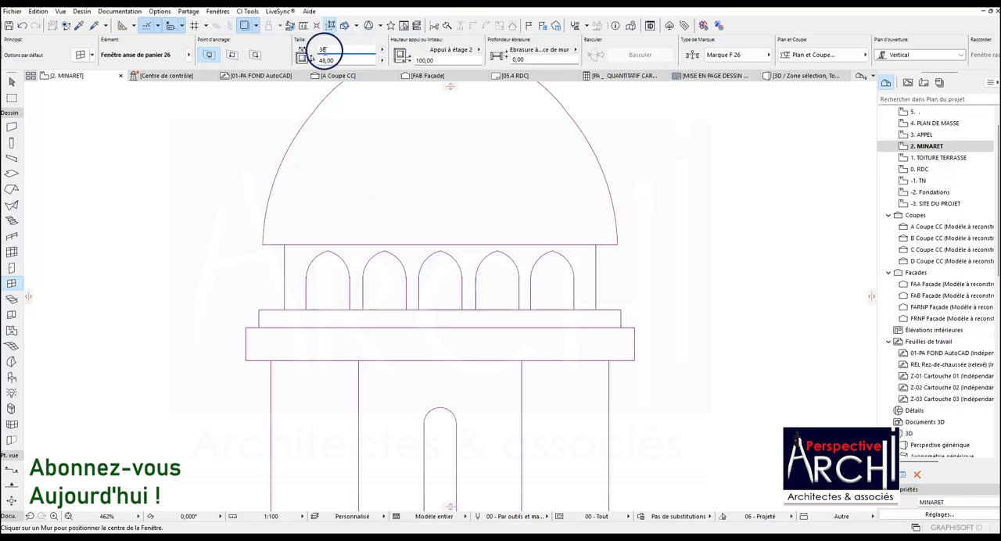
Return to the minaret's plan and set the window's sill height to 15.
{"action": "scroll", "coordinate": [456, 257], "scroll_direction": "down", "scroll_amount": 10}
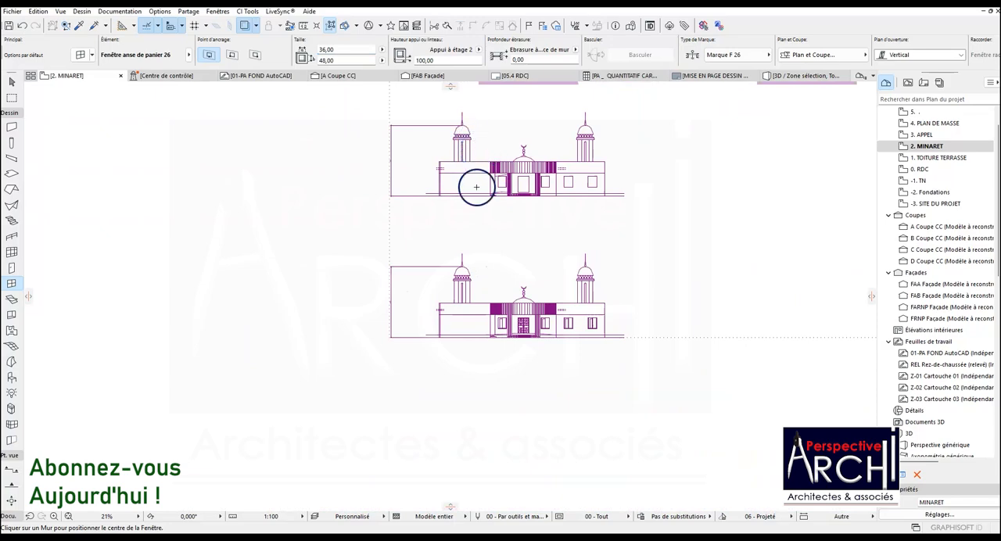
{"action": "scroll", "coordinate": [477, 187], "scroll_direction": "down", "scroll_amount": 6}
{"action": "scroll", "coordinate": [492, 133], "scroll_direction": "up", "scroll_amount": 3}
{"action": "scroll", "coordinate": [614, 162], "scroll_direction": "up", "scroll_amount": 1}
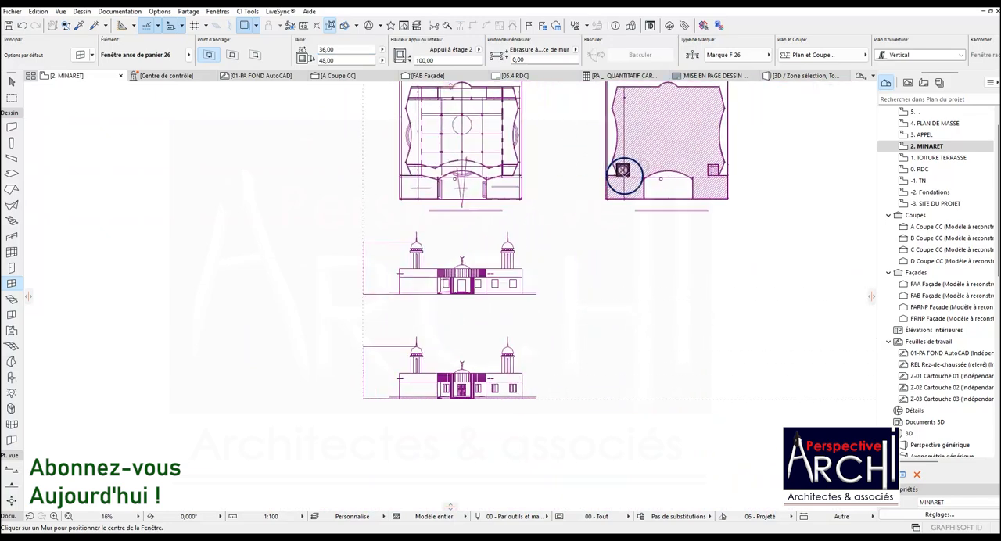
{"action": "scroll", "coordinate": [623, 174], "scroll_direction": "up", "scroll_amount": 11}
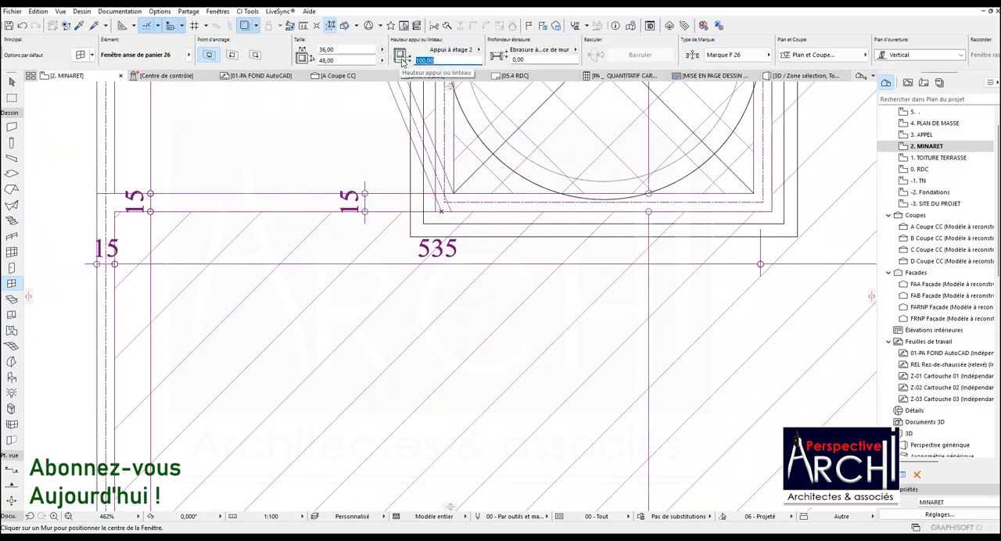
{"action": "key", "text": "Escape"}
{"action": "mouse_move", "coordinate": [515, 170]}
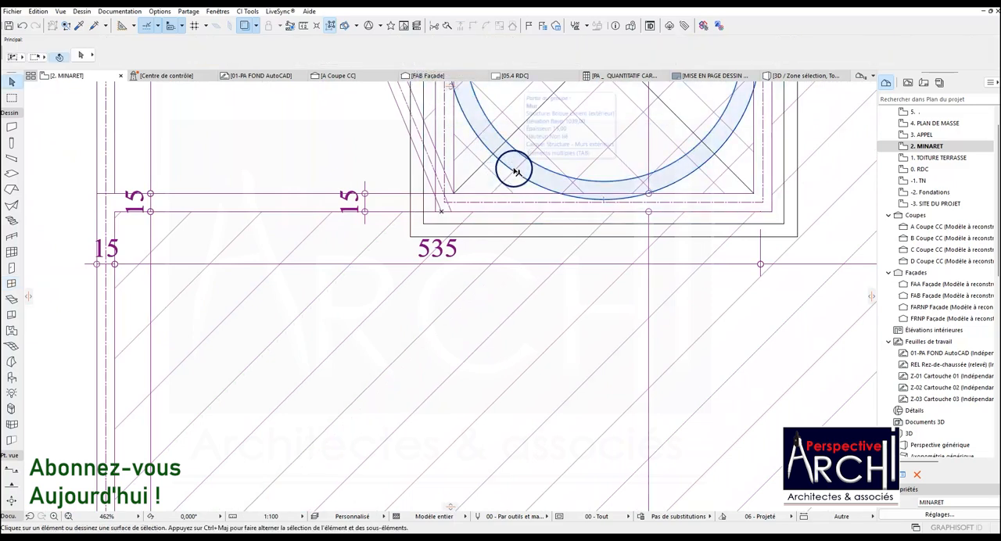
{"action": "left_click", "coordinate": [10, 284]}
{"action": "scroll", "coordinate": [283, 381], "scroll_direction": "down", "scroll_amount": 3}
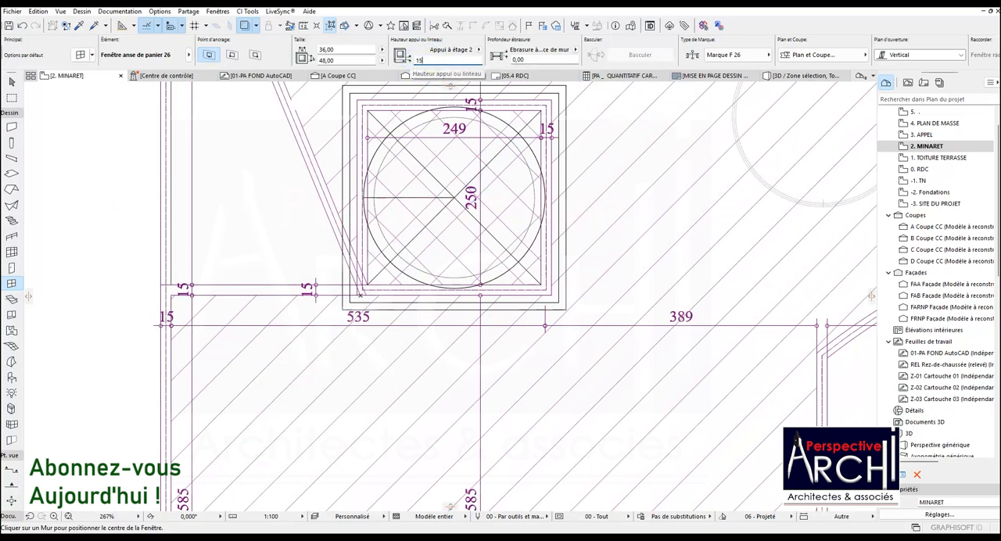
{"action": "key", "text": "Return"}
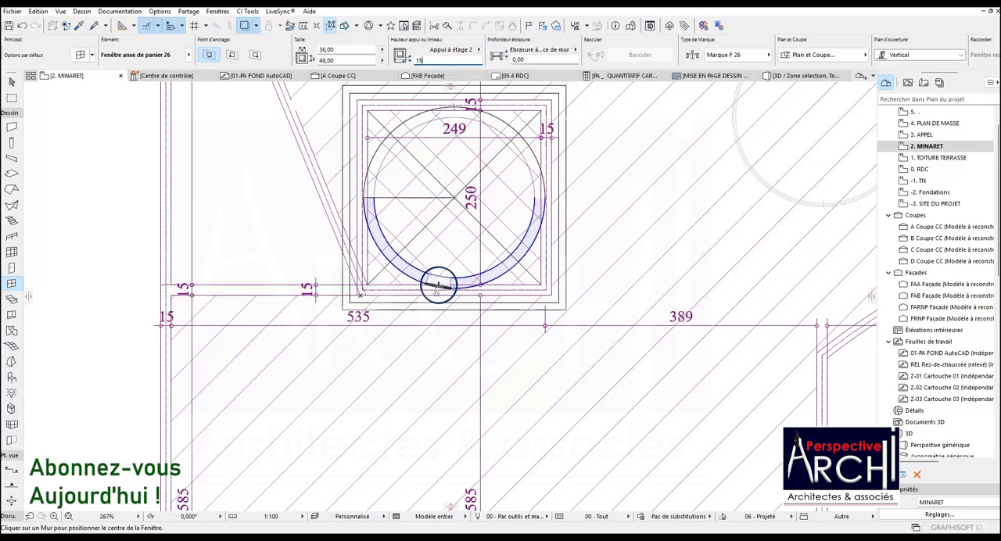
Place the window at the lower midpoint of the circular wall in plan and choose its opening direction toward the inside.
{"action": "scroll", "coordinate": [445, 287], "scroll_direction": "up", "scroll_amount": 2}
{"action": "scroll", "coordinate": [444, 287], "scroll_direction": "up", "scroll_amount": 2}
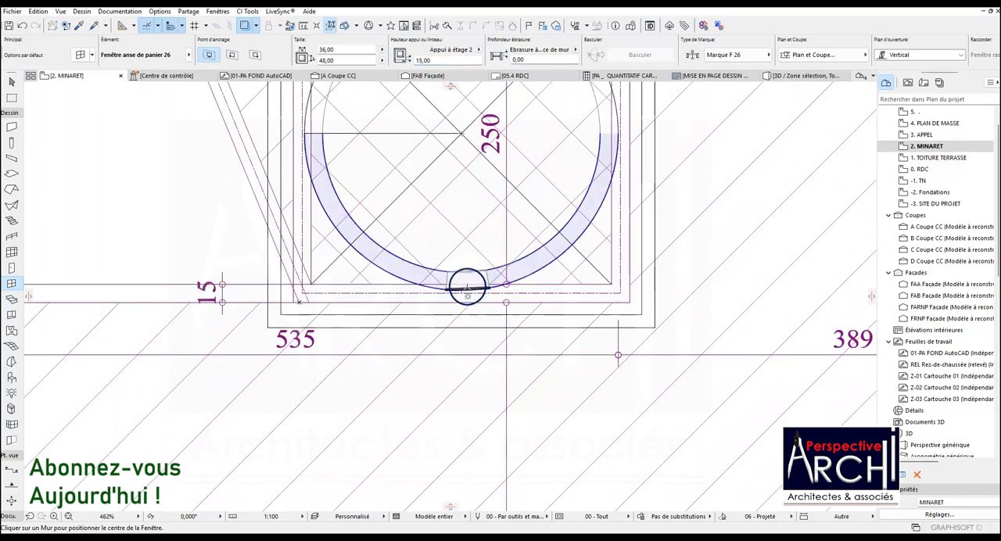
{"action": "left_click", "coordinate": [463, 291]}
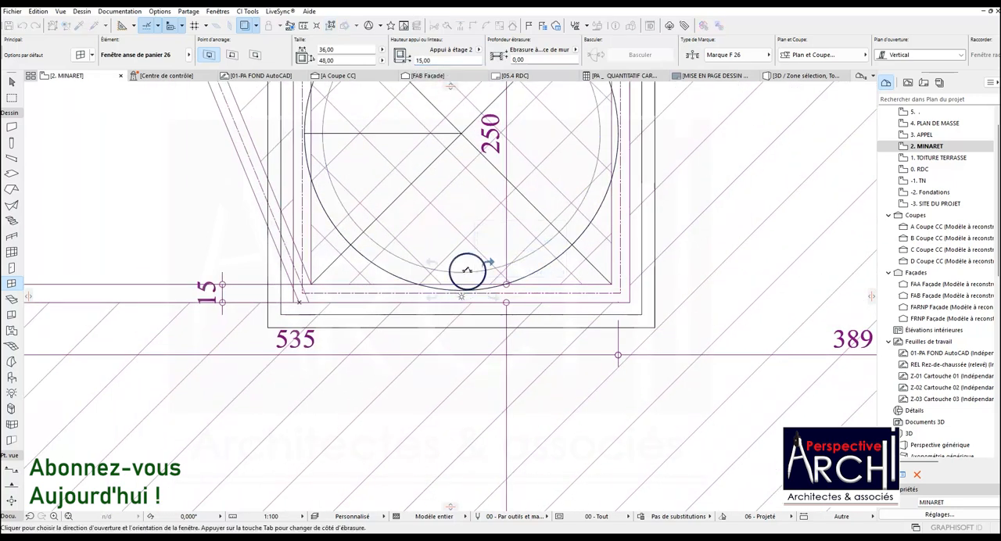
{"action": "left_click", "coordinate": [468, 254]}
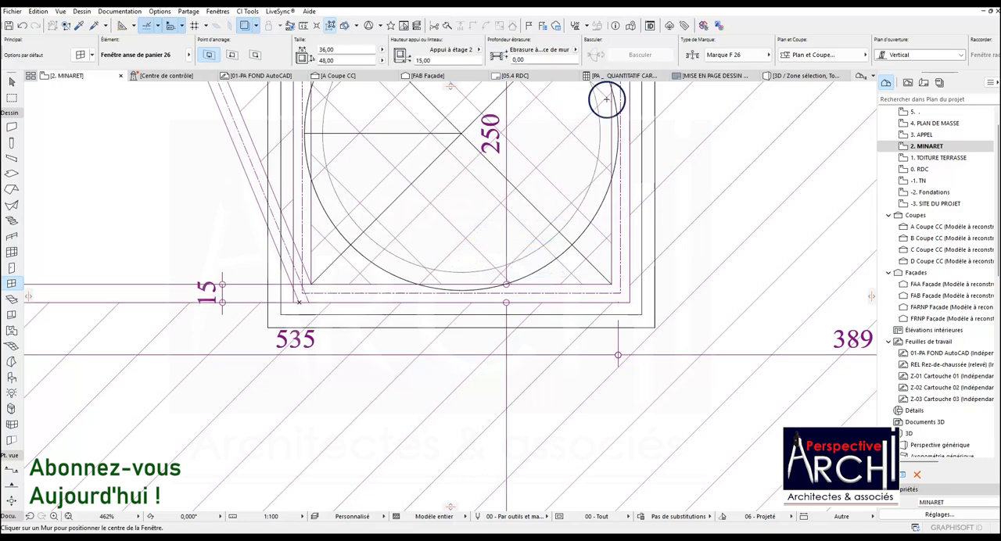
Examine the window placed in the circular wall from several angles in the 3D perspective view.
{"action": "left_click", "coordinate": [790, 76]}
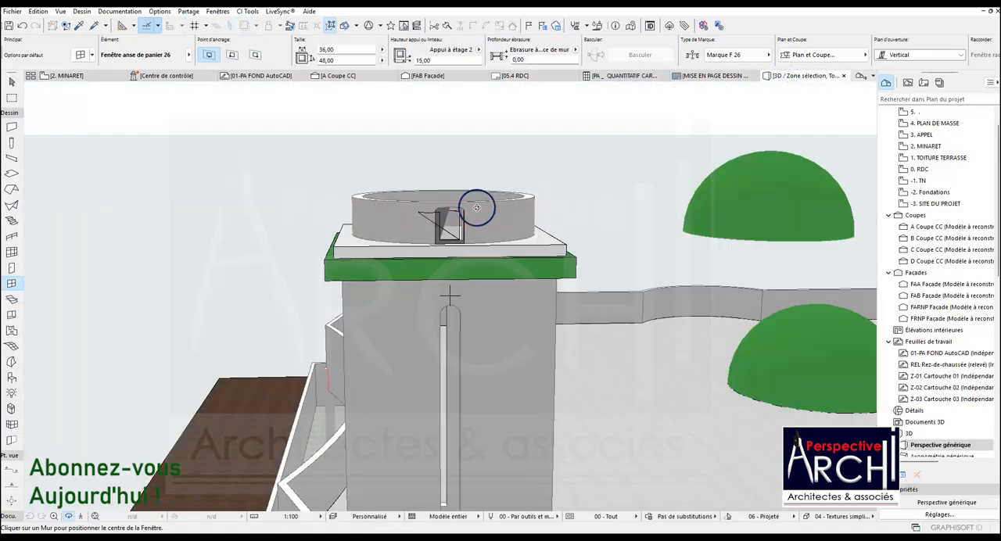
{"action": "scroll", "coordinate": [450, 208], "scroll_direction": "up", "scroll_amount": 5}
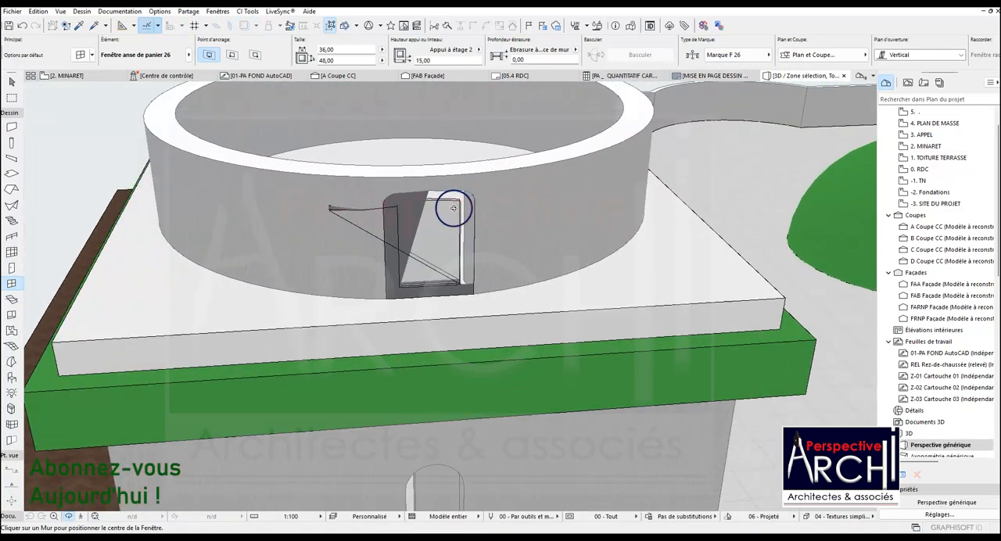
{"action": "middle_click_drag", "start_coordinate": [431, 224], "coordinate": [452, 243], "text": "shift"}
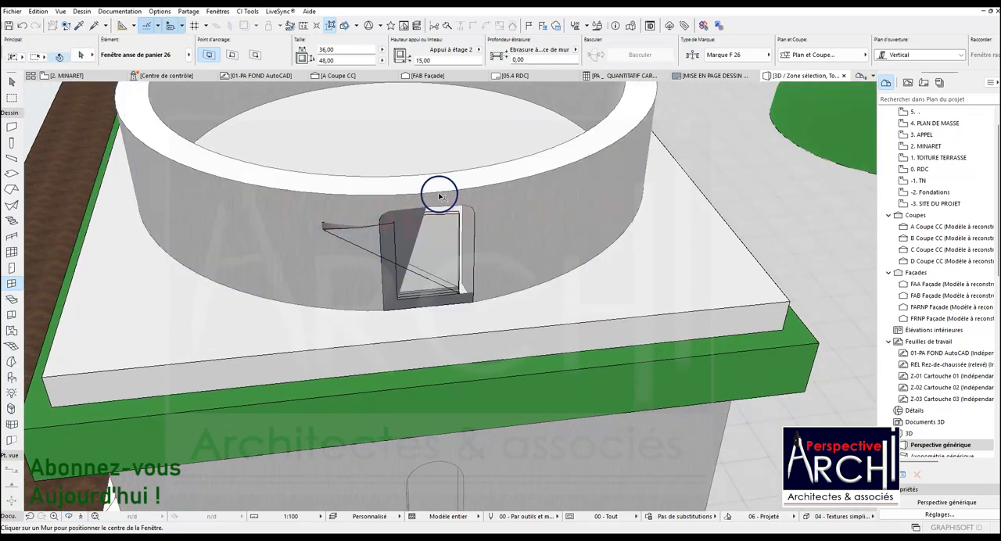
{"action": "left_click", "coordinate": [328, 228], "text": "shift"}
{"action": "scroll", "coordinate": [374, 220], "scroll_direction": "down", "scroll_amount": 5}
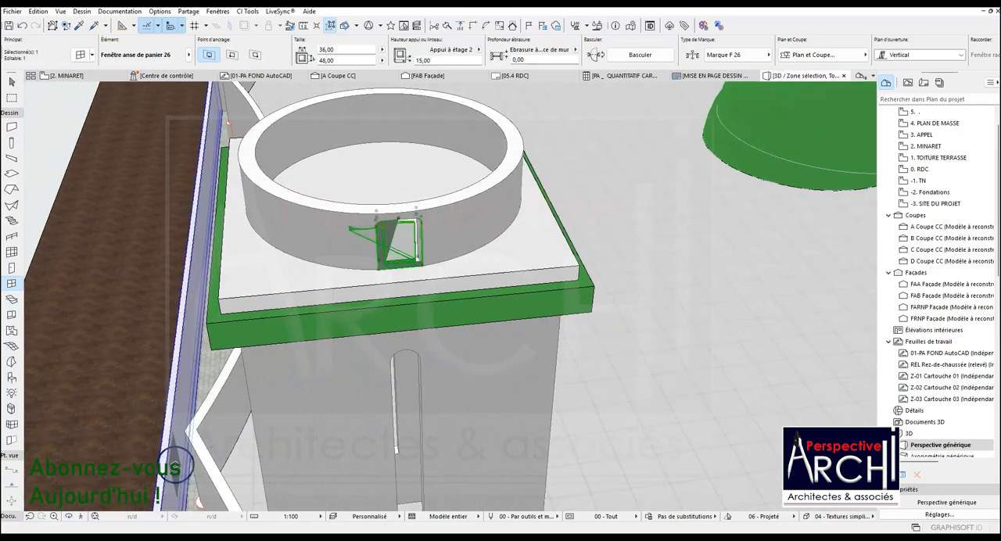
{"action": "left_click", "coordinate": [69, 517]}
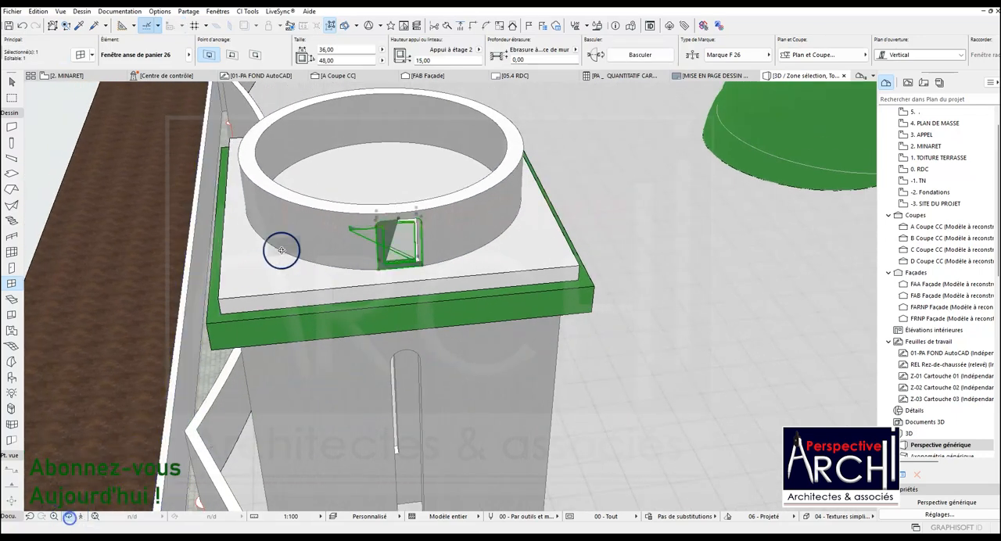
{"action": "left_click_drag", "start_coordinate": [282, 245], "coordinate": [375, 283]}
{"action": "left_click_drag", "start_coordinate": [374, 229], "coordinate": [288, 187]}
{"action": "key", "text": "Escape"}
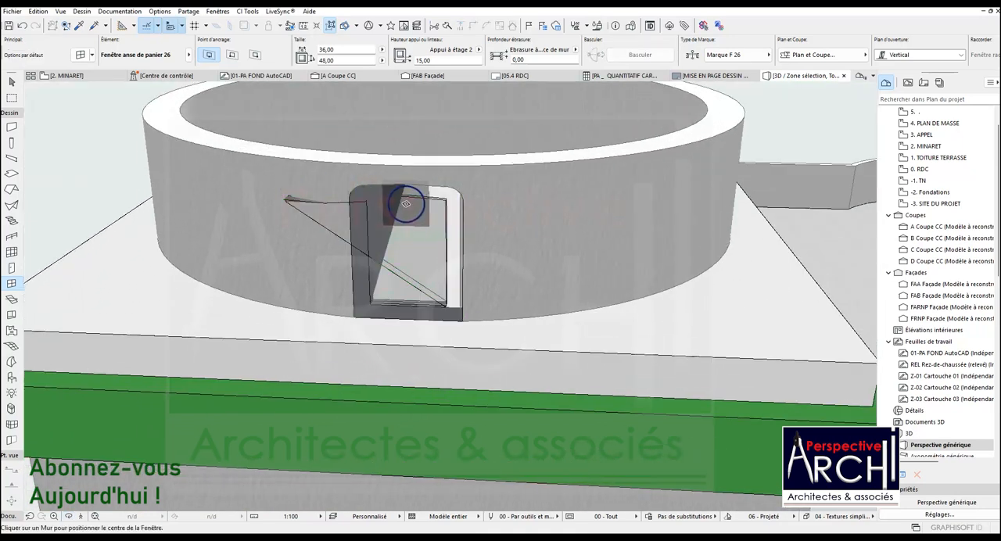
Replace the circular wall's window with the empty opening type Ouverture fenêtre cintrée 26.
{"action": "left_click", "coordinate": [370, 207], "text": "shift"}
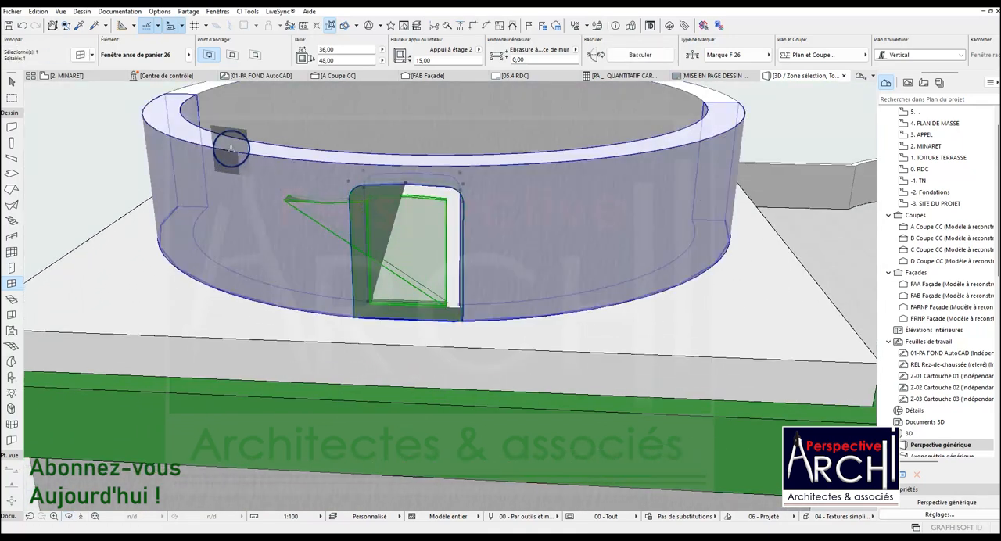
{"action": "left_click", "coordinate": [82, 57]}
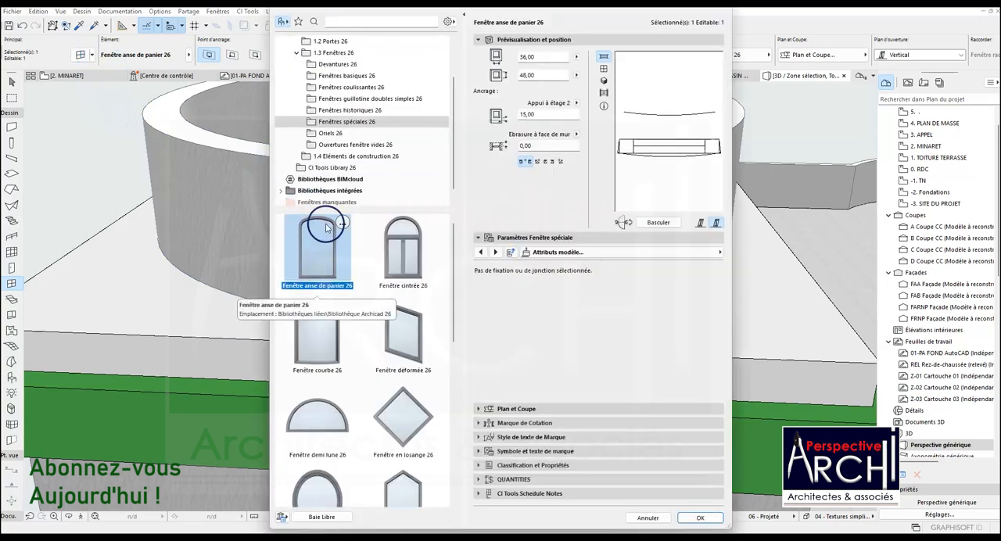
{"action": "left_click", "coordinate": [330, 133]}
{"action": "left_click", "coordinate": [341, 145]}
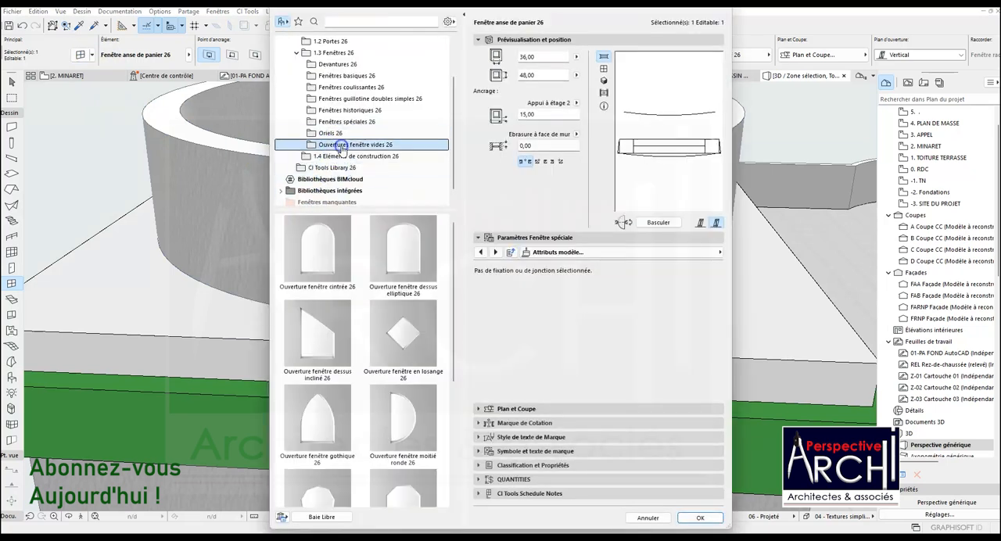
{"action": "left_click", "coordinate": [313, 250]}
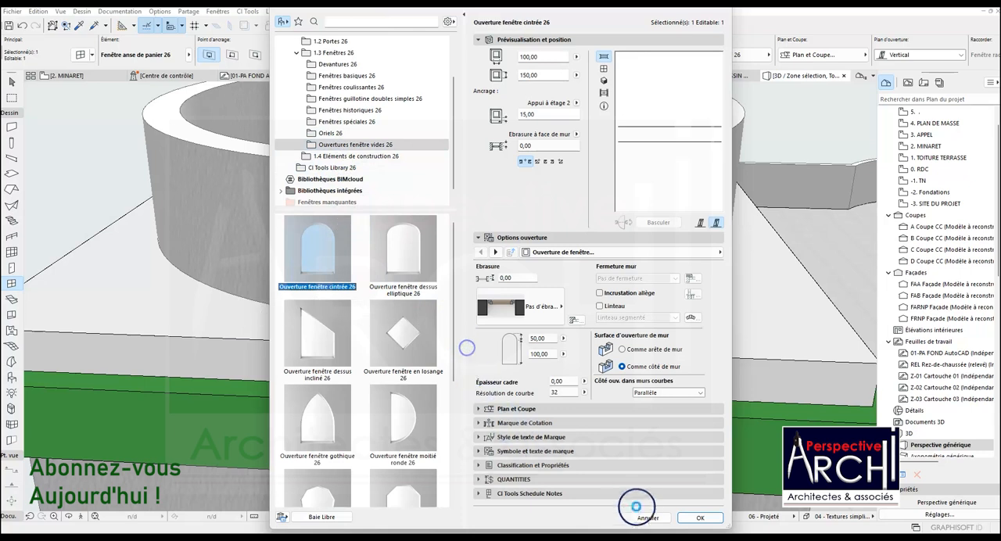
{"action": "left_click", "coordinate": [699, 517]}
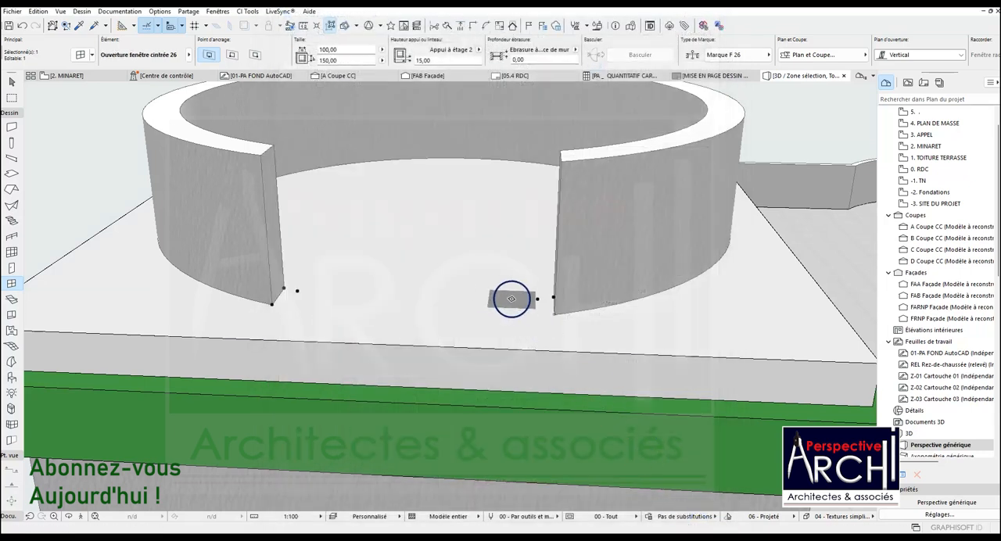
Set the arched opening's width to 36 and its height to 49.
{"action": "left_click", "coordinate": [336, 61]}
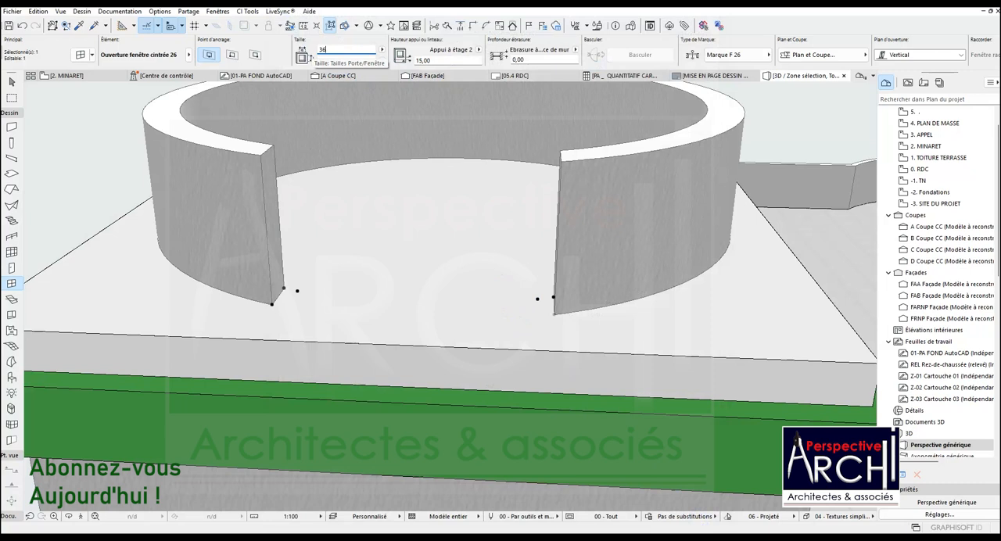
{"action": "left_click", "coordinate": [343, 59]}
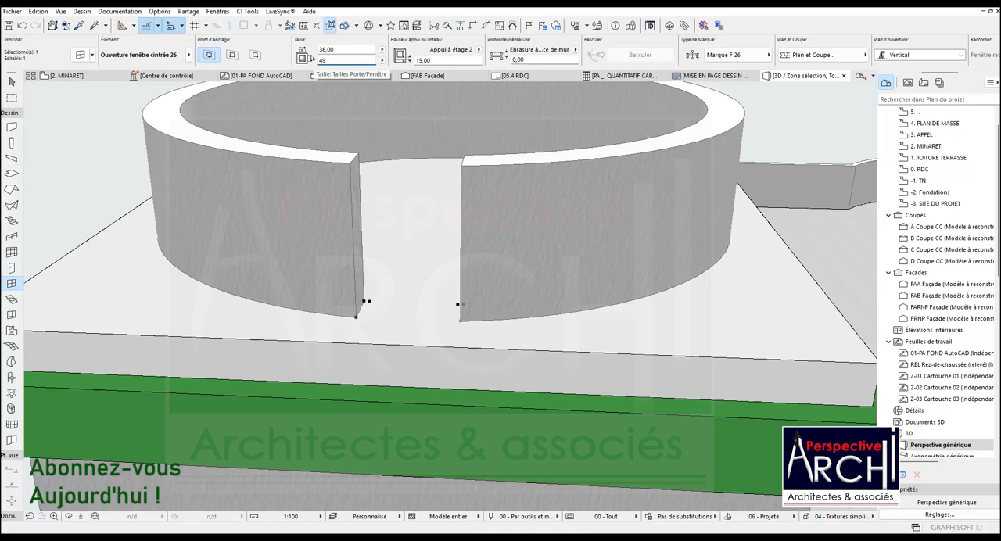
{"action": "key", "text": "Return"}
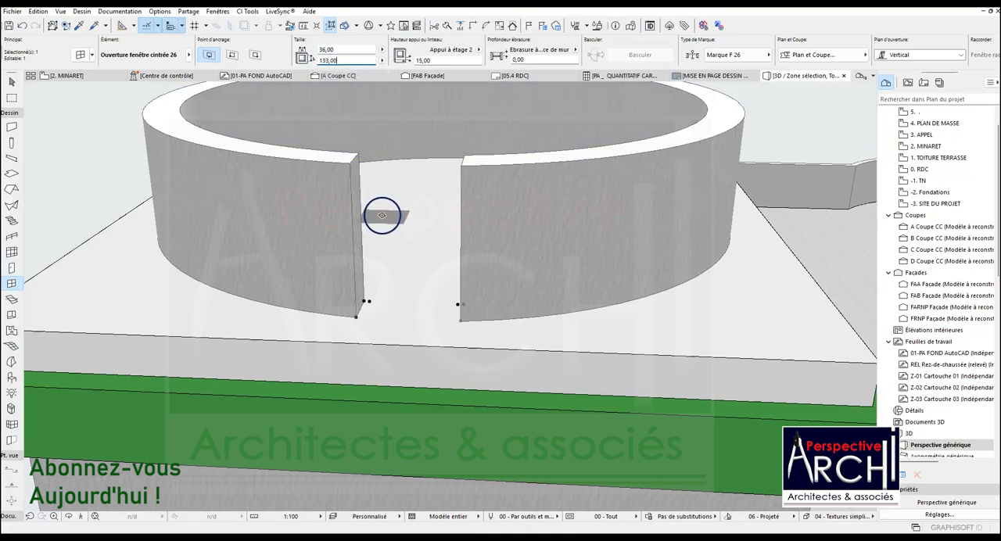
{"action": "scroll", "coordinate": [357, 284], "scroll_direction": "down", "scroll_amount": 5}
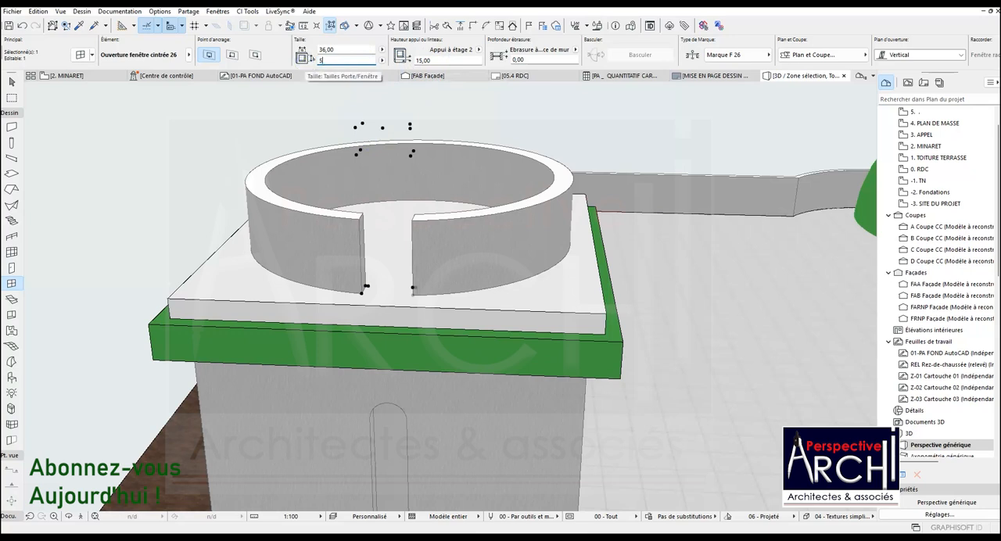
{"action": "key", "text": "Return"}
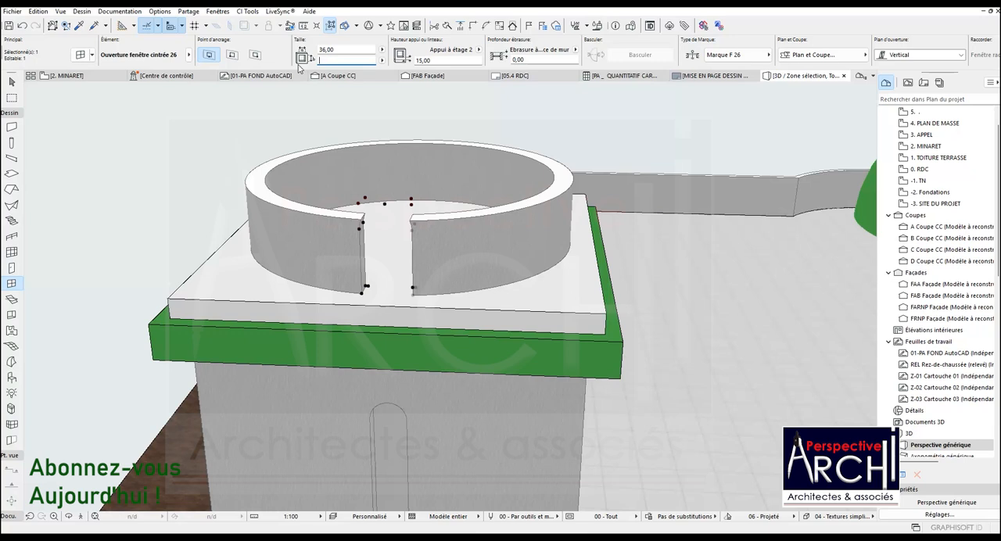
{"action": "key", "text": "Return"}
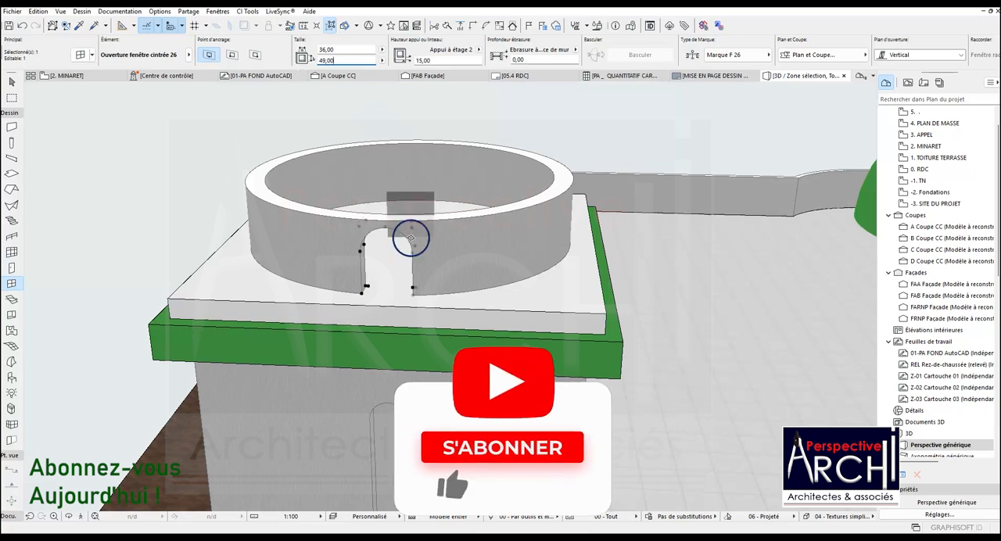
Set the arched opening's sill height (Appui à étage 2) to 18 in the circular wall.
{"action": "scroll", "coordinate": [394, 270], "scroll_direction": "up", "scroll_amount": 2}
{"action": "scroll", "coordinate": [394, 270], "scroll_direction": "up", "scroll_amount": 1}
{"action": "scroll", "coordinate": [384, 250], "scroll_direction": "down", "scroll_amount": 4}
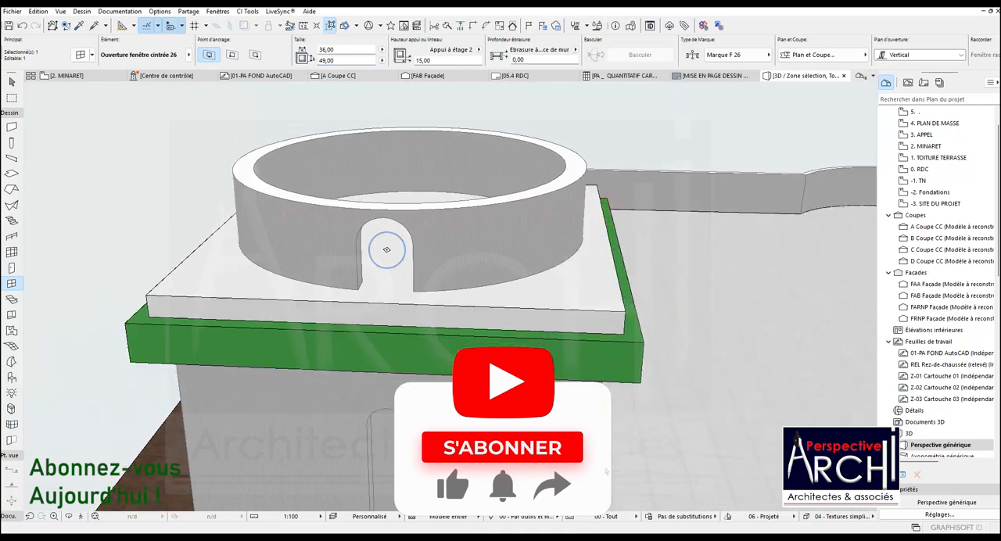
{"action": "left_click", "coordinate": [386, 250]}
{"action": "left_click", "coordinate": [423, 60]}
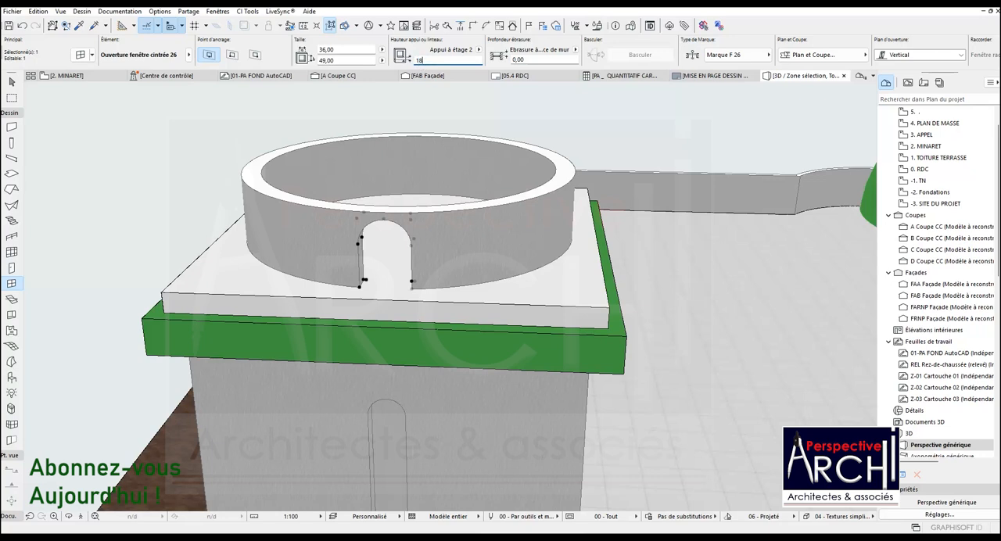
{"action": "key", "text": "Return"}
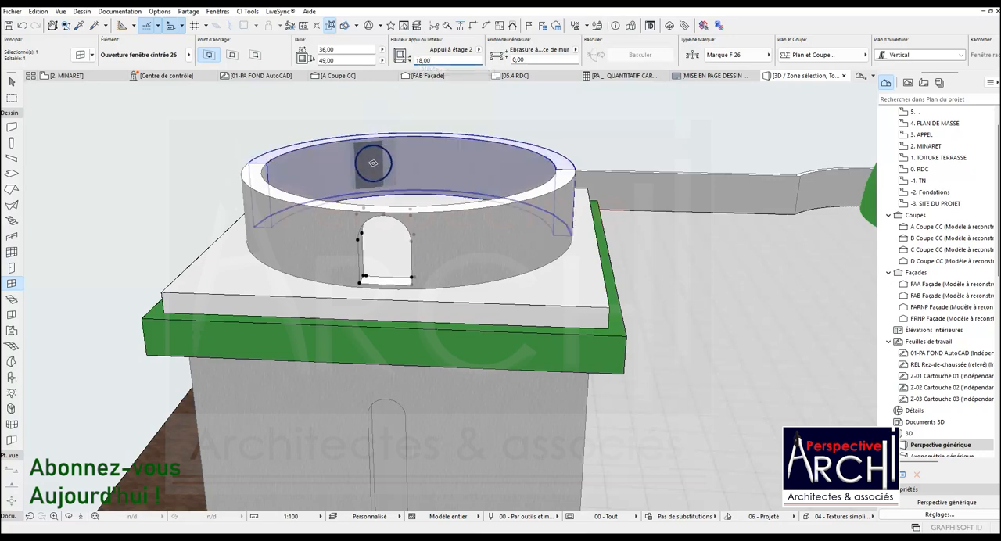
{"action": "scroll", "coordinate": [371, 194], "scroll_direction": "up", "scroll_amount": 3}
{"action": "scroll", "coordinate": [371, 199], "scroll_direction": "down", "scroll_amount": 4}
{"action": "key", "text": "Escape"}
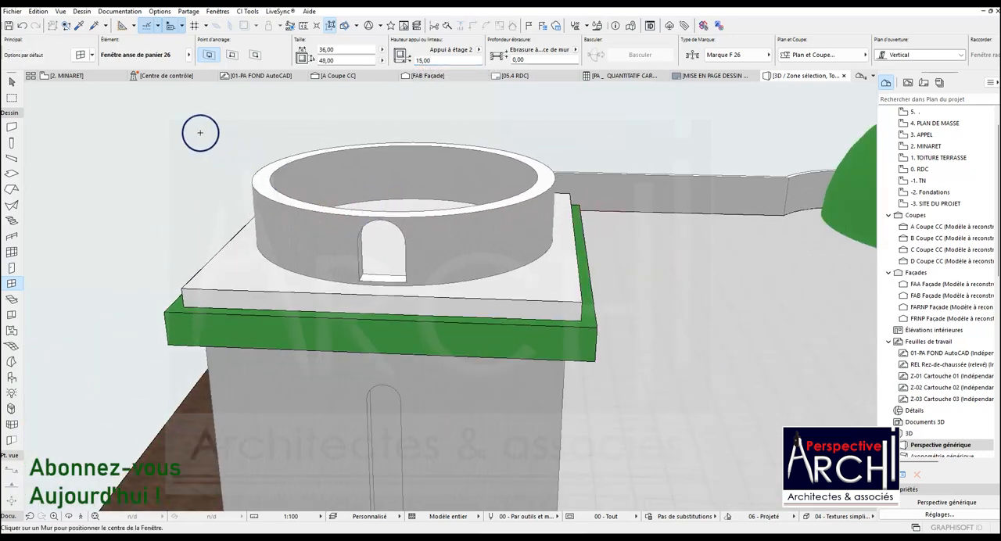
Check how the arched opening is drawn in the MINARET floor plan and return to the 3D view.
{"action": "left_click", "coordinate": [68, 76]}
{"action": "scroll", "coordinate": [338, 225], "scroll_direction": "down", "scroll_amount": 6}
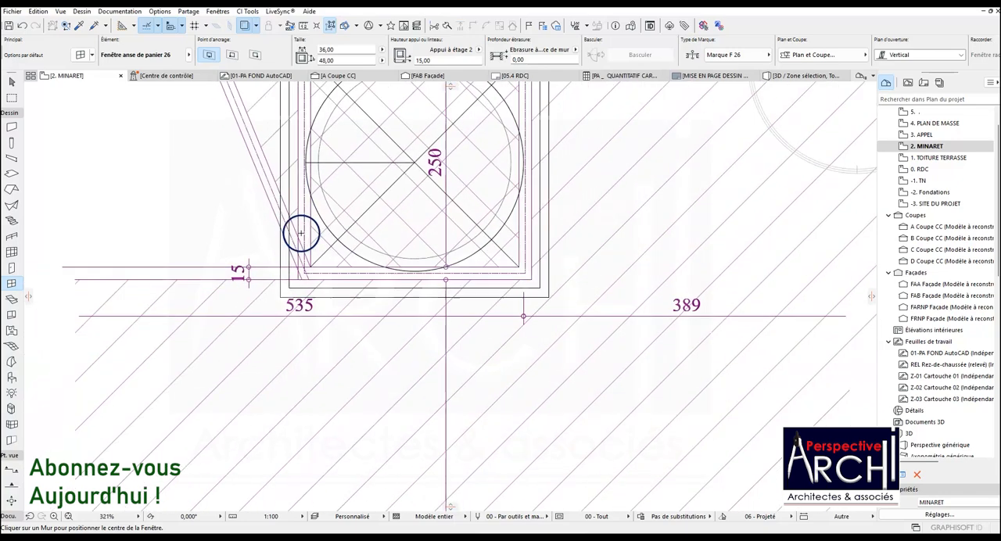
{"action": "scroll", "coordinate": [413, 203], "scroll_direction": "up", "scroll_amount": 3}
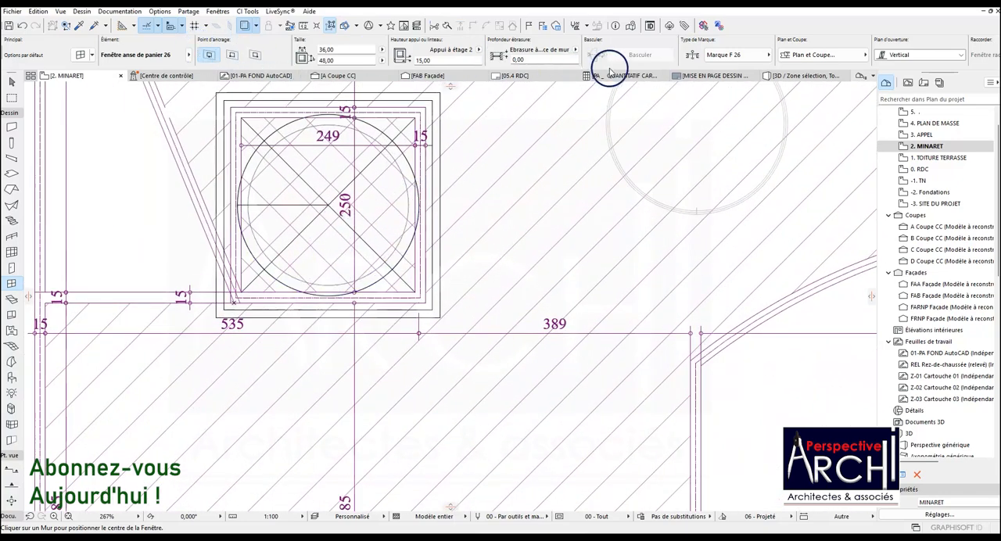
{"action": "left_click", "coordinate": [806, 76]}
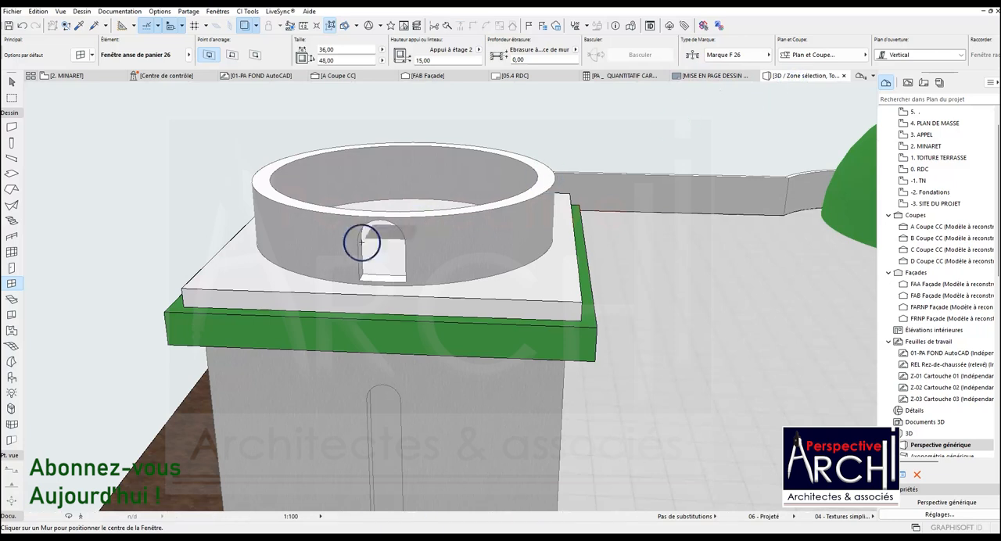
Look through the arched opening's marker, symbol and opening options in its selection settings.
{"action": "key", "text": "Escape"}
{"action": "scroll", "coordinate": [360, 277], "scroll_direction": "up", "scroll_amount": 4}
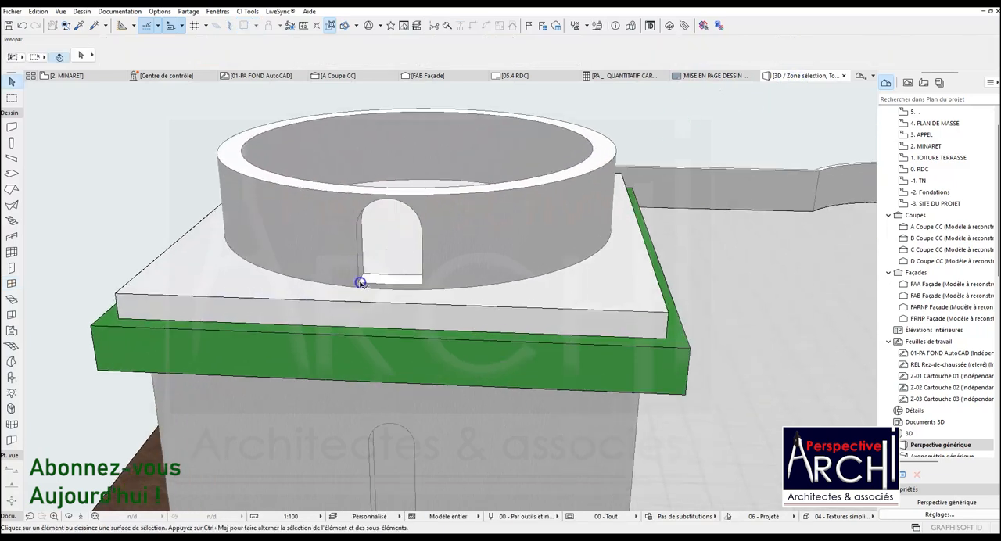
{"action": "left_click", "coordinate": [360, 283]}
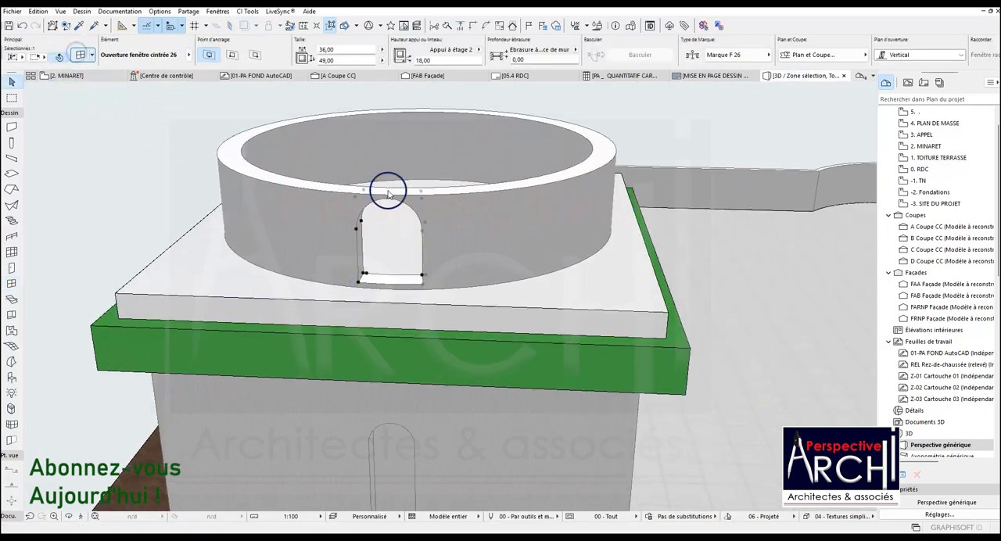
{"action": "double_click", "coordinate": [420, 195]}
{"action": "left_click", "coordinate": [598, 419]}
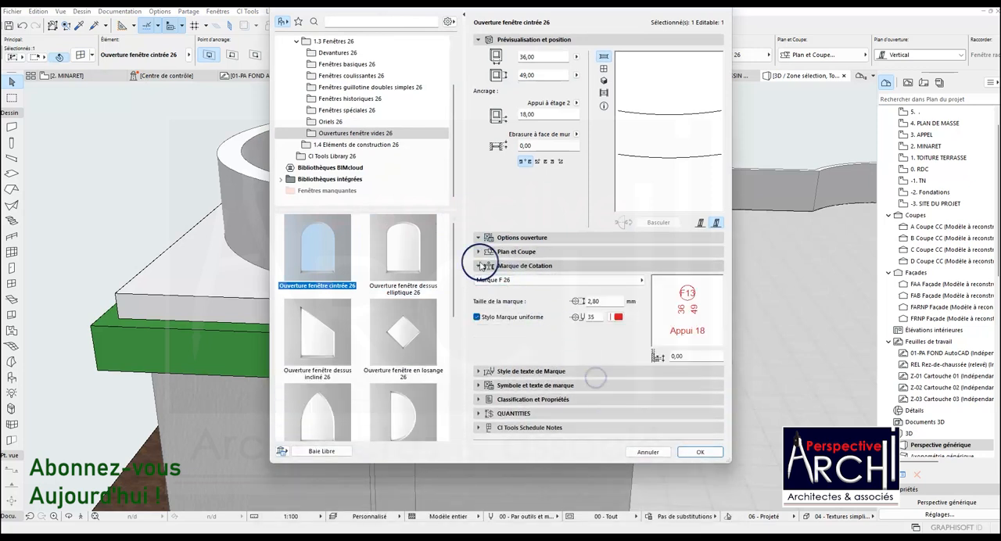
{"action": "left_click", "coordinate": [500, 370]}
{"action": "left_click", "coordinate": [520, 448]}
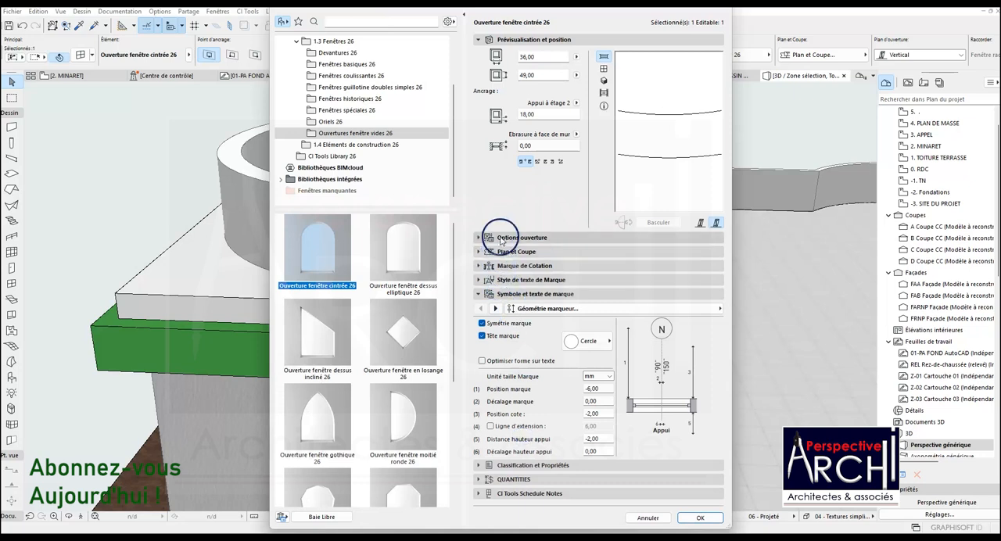
{"action": "left_click", "coordinate": [501, 239]}
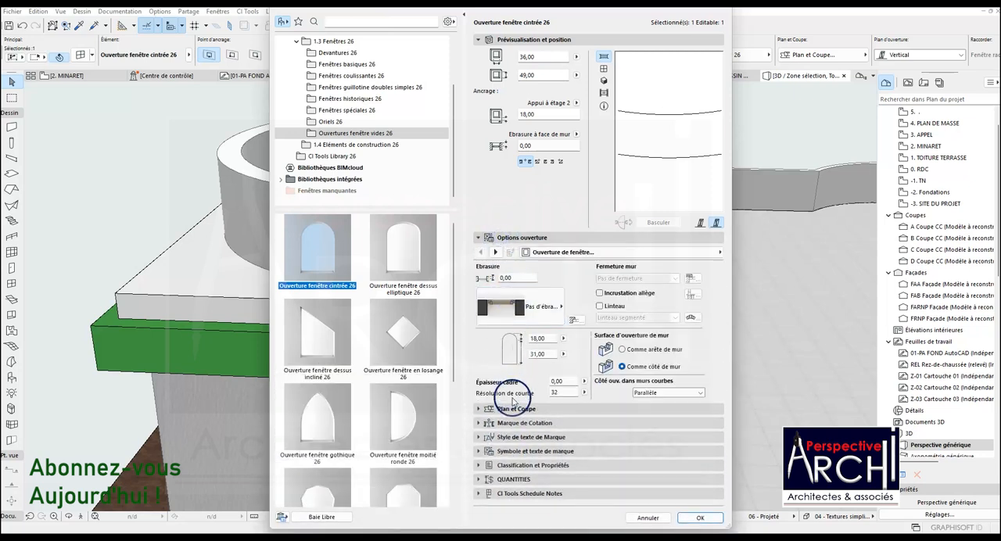
Try the floor plan display Projeté avec partie supérieure for the arched opening and check it in the MINARET plan.
{"action": "left_click", "coordinate": [515, 407]}
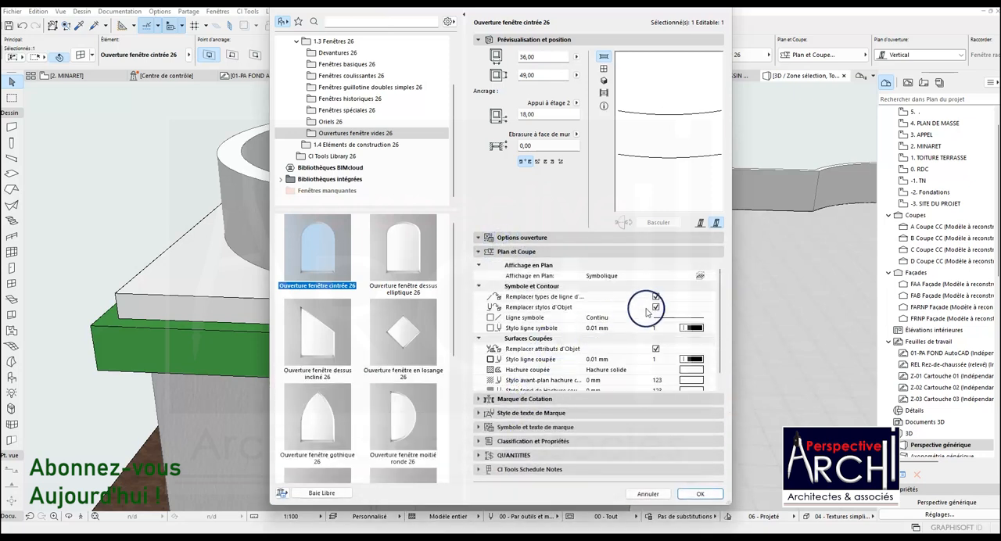
{"action": "left_click", "coordinate": [672, 276]}
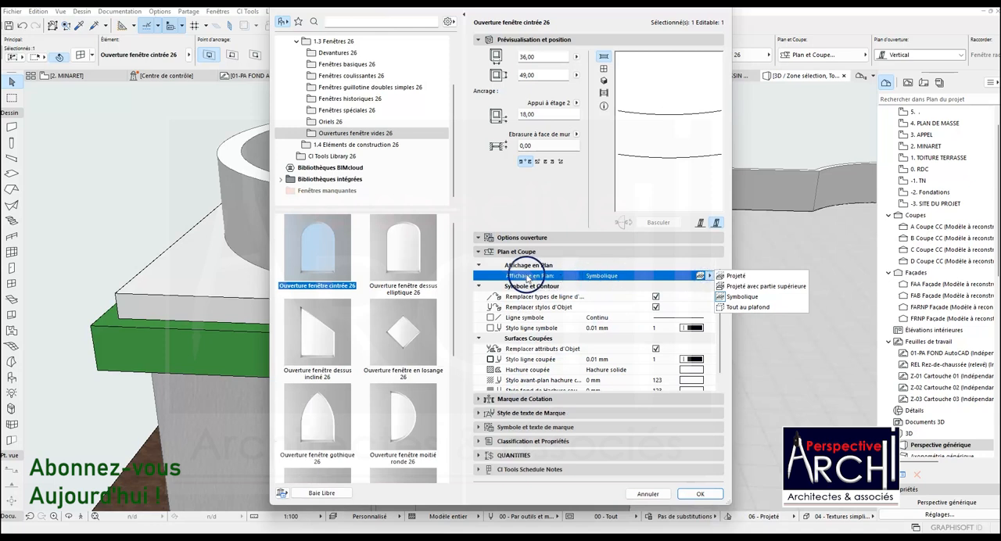
{"action": "left_click", "coordinate": [746, 287]}
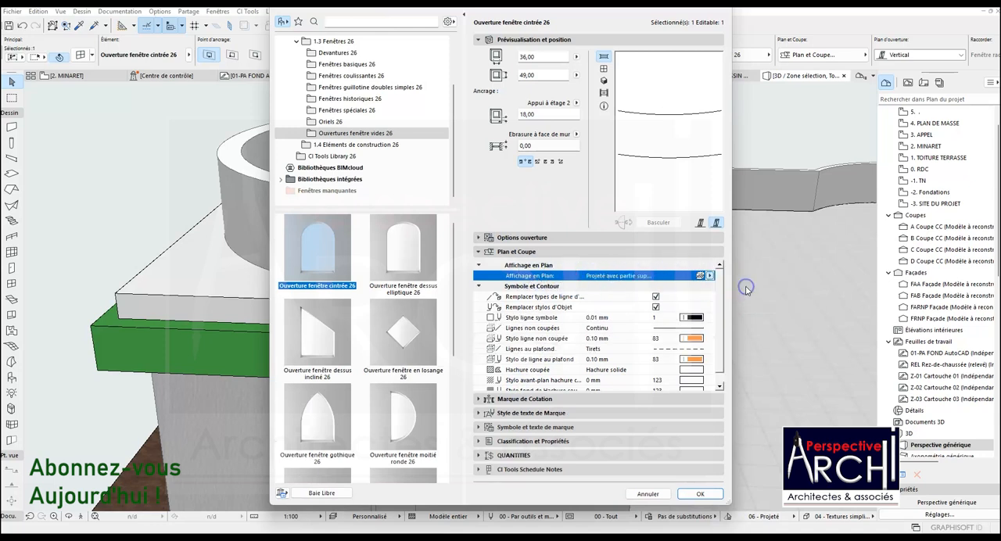
{"action": "left_click", "coordinate": [700, 493]}
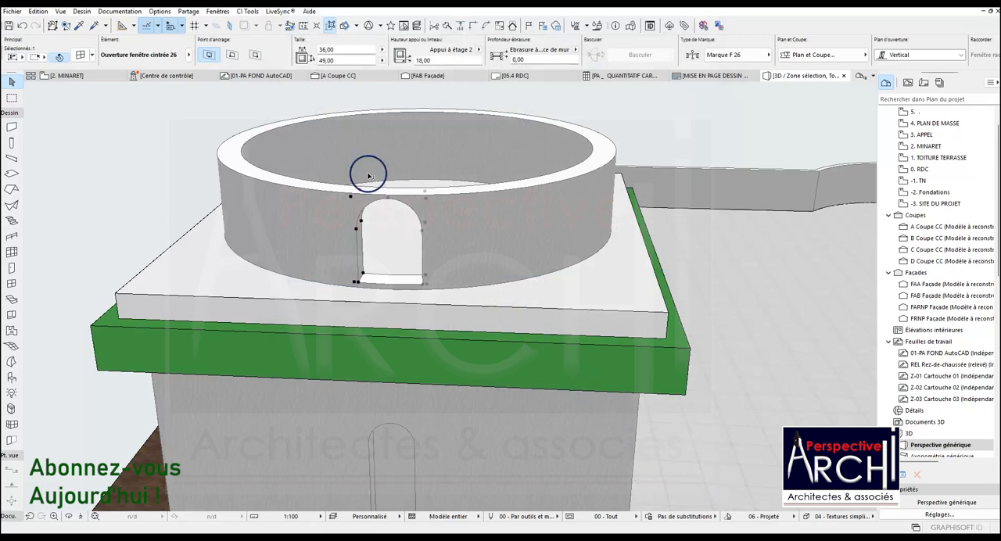
{"action": "left_click", "coordinate": [78, 75]}
{"action": "scroll", "coordinate": [314, 281], "scroll_direction": "up", "scroll_amount": 5}
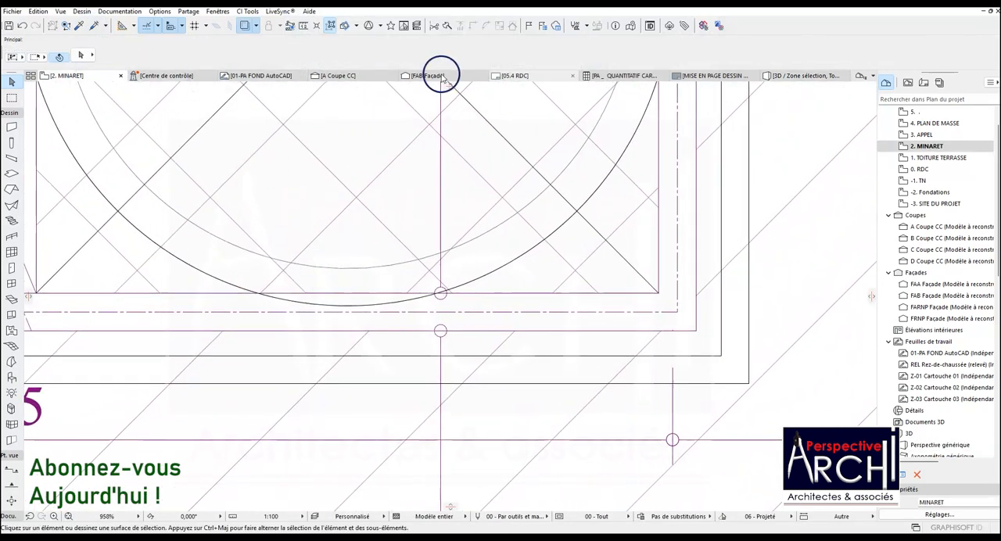
Set the arched opening's floor plan display to Tout au plafond from its settings in the 3D view.
{"action": "left_click", "coordinate": [774, 76]}
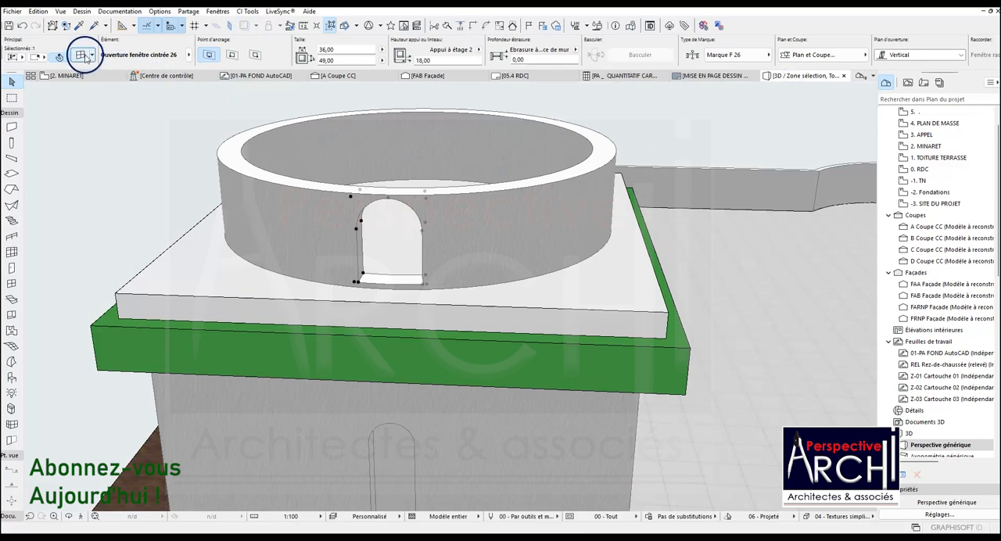
{"action": "double_click", "coordinate": [380, 224]}
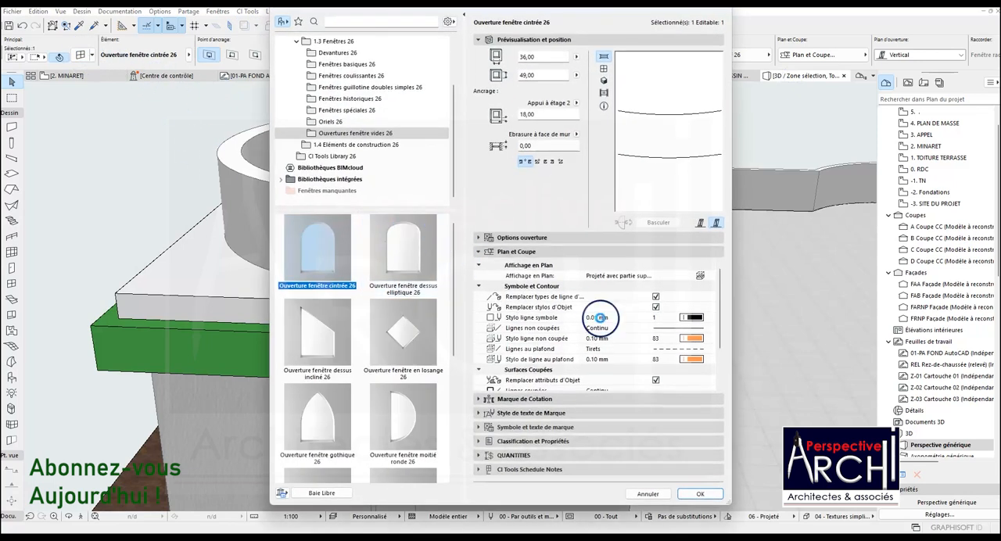
{"action": "left_click", "coordinate": [702, 278]}
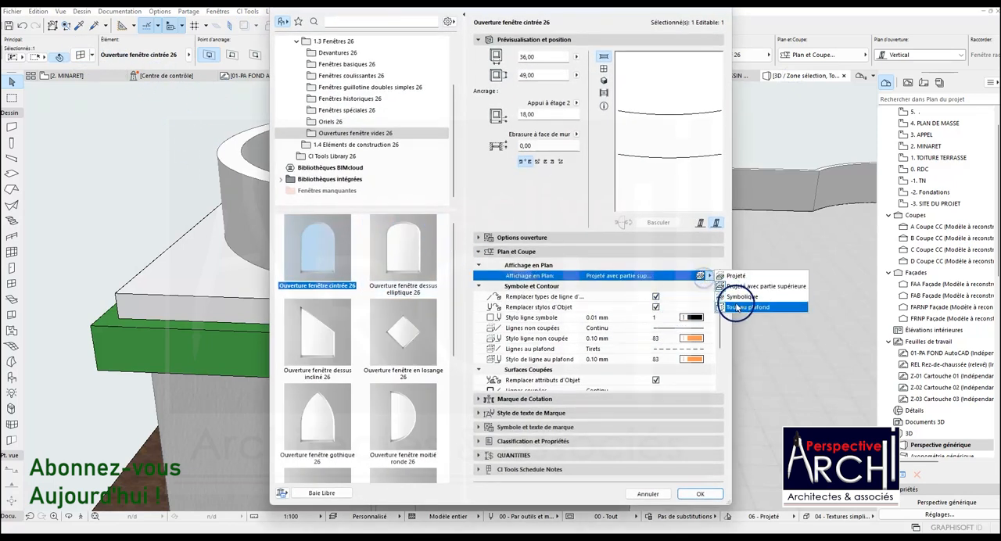
{"action": "left_click", "coordinate": [739, 308]}
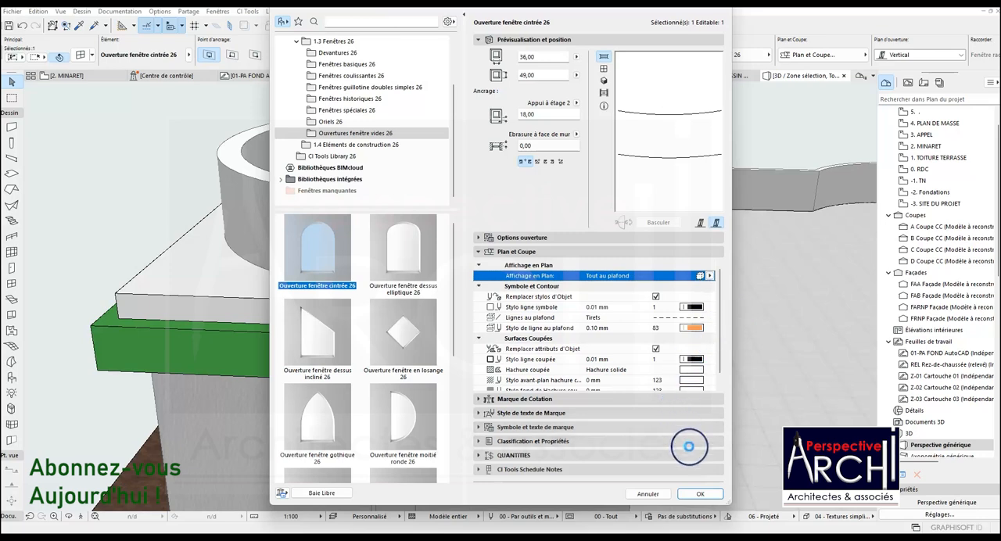
{"action": "left_click", "coordinate": [699, 494]}
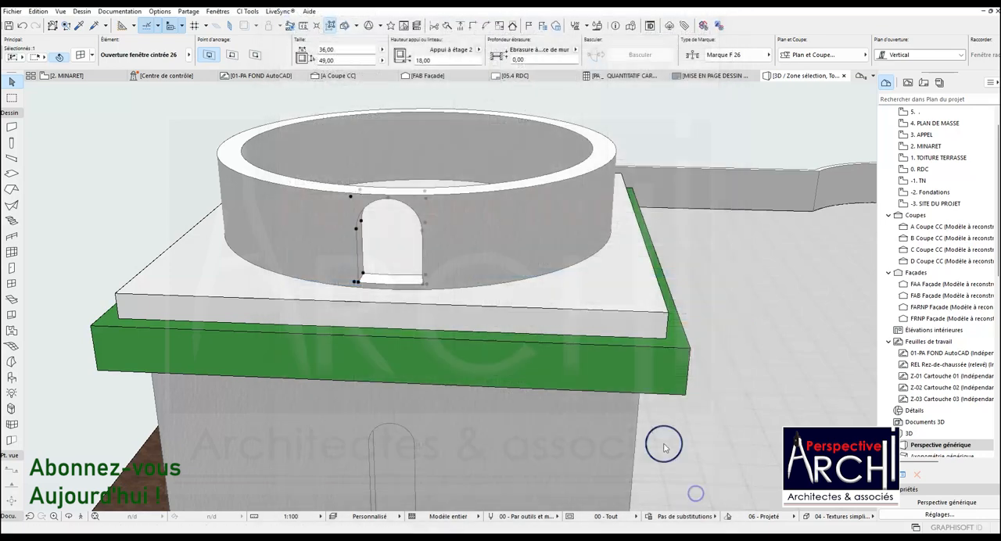
Open the MINARET floor plan and turn off the trace reference drawing behind the minaret.
{"action": "left_click", "coordinate": [67, 75]}
{"action": "scroll", "coordinate": [368, 294], "scroll_direction": "down", "scroll_amount": 5}
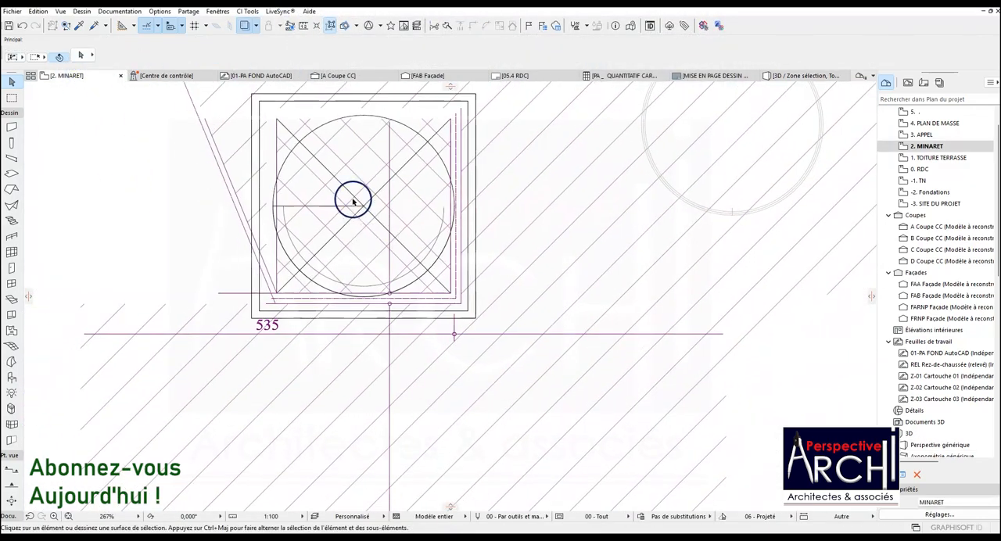
{"action": "left_click", "coordinate": [258, 25]}
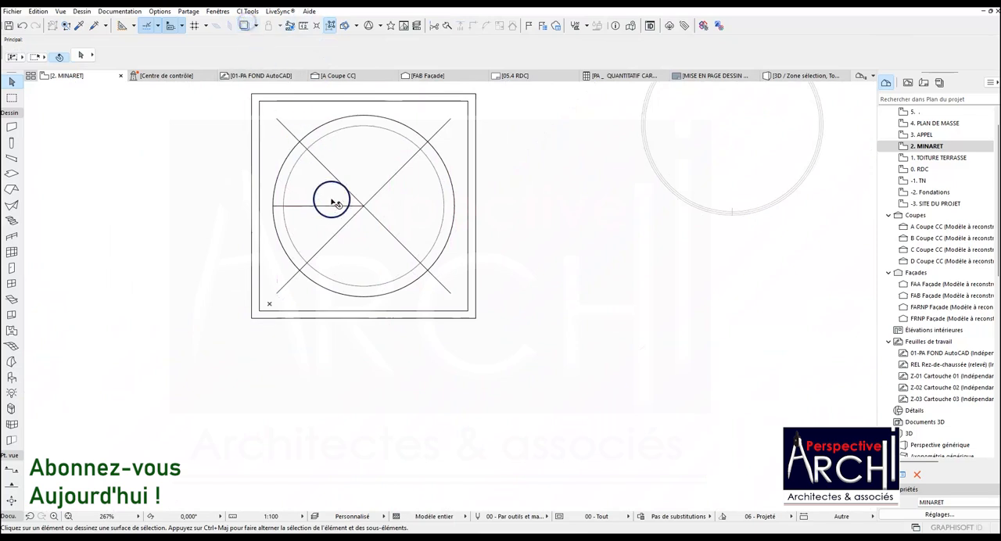
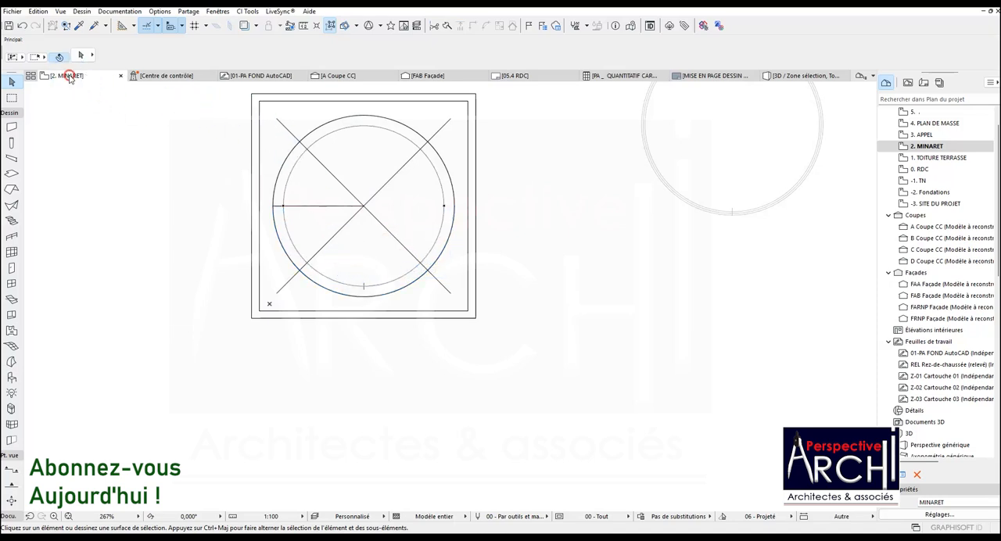
Look through the APPEL, MINARET and TOITURE TERRASSE floor plans and the 05.4 RDC layout.
{"action": "left_click", "coordinate": [69, 77]}
{"action": "left_click", "coordinate": [114, 178]}
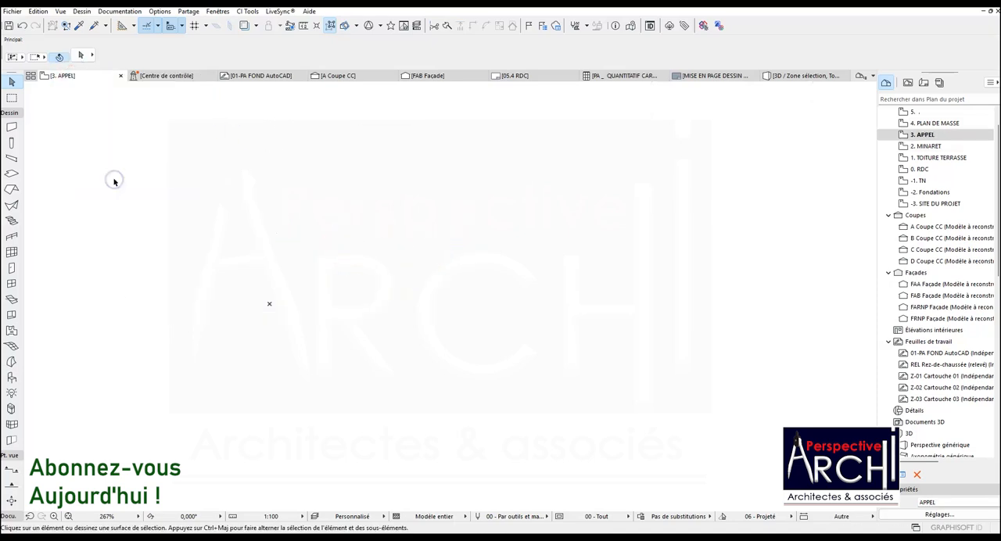
{"action": "left_click", "coordinate": [73, 78]}
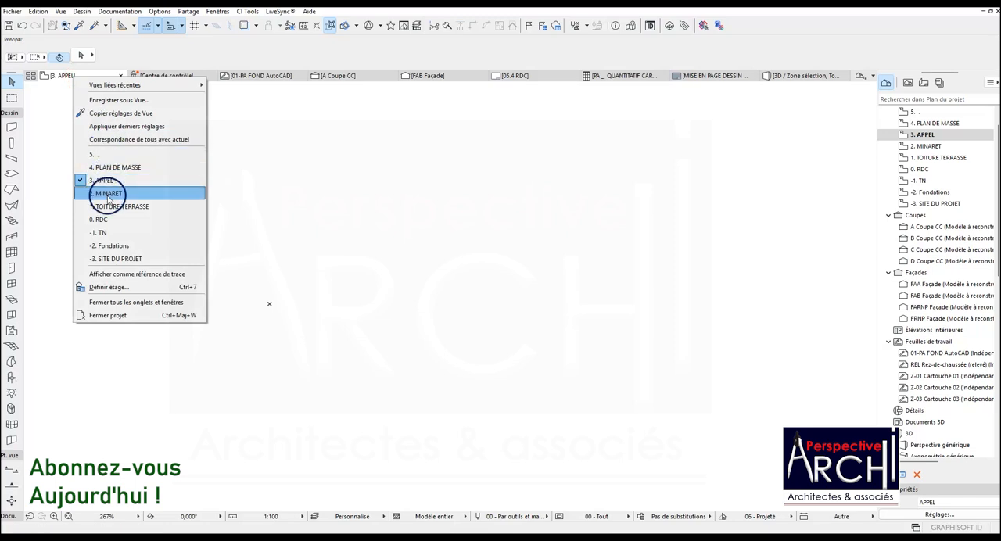
{"action": "left_click", "coordinate": [105, 191]}
{"action": "left_click", "coordinate": [86, 78]}
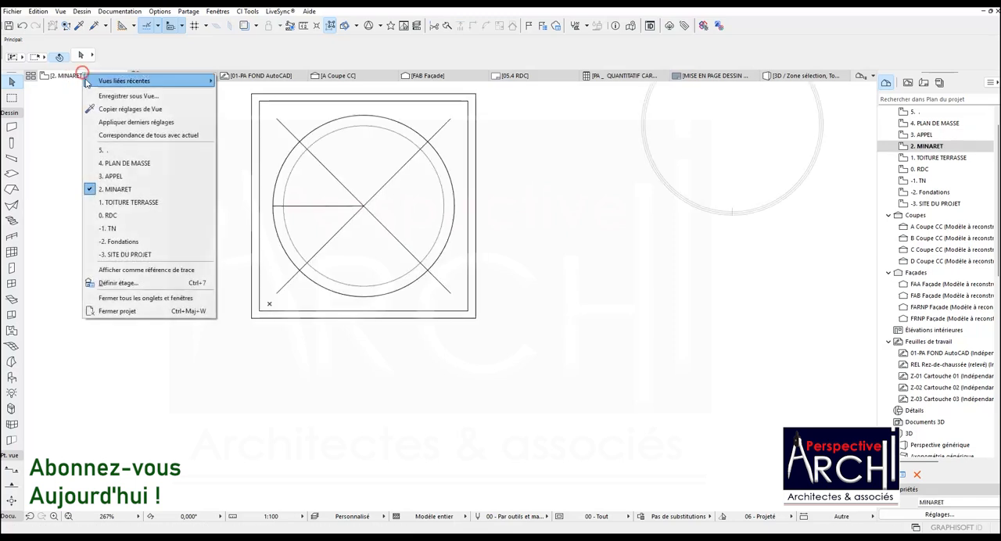
{"action": "left_click", "coordinate": [112, 203]}
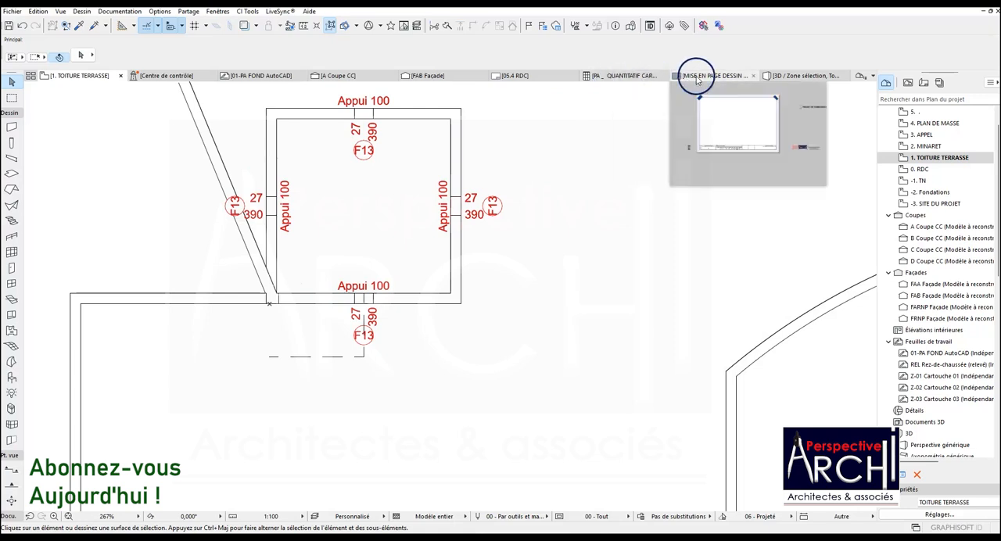
{"action": "left_click", "coordinate": [522, 76]}
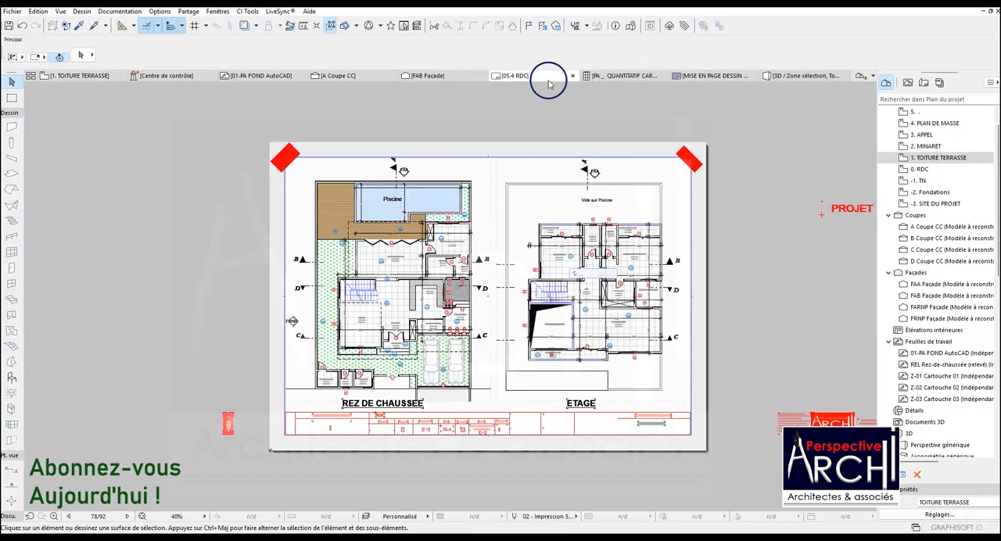
In the 3D view, set the floor plan display of the arched opening in the circular wall to Projeté avec partie supérieure.
{"action": "left_click", "coordinate": [792, 78]}
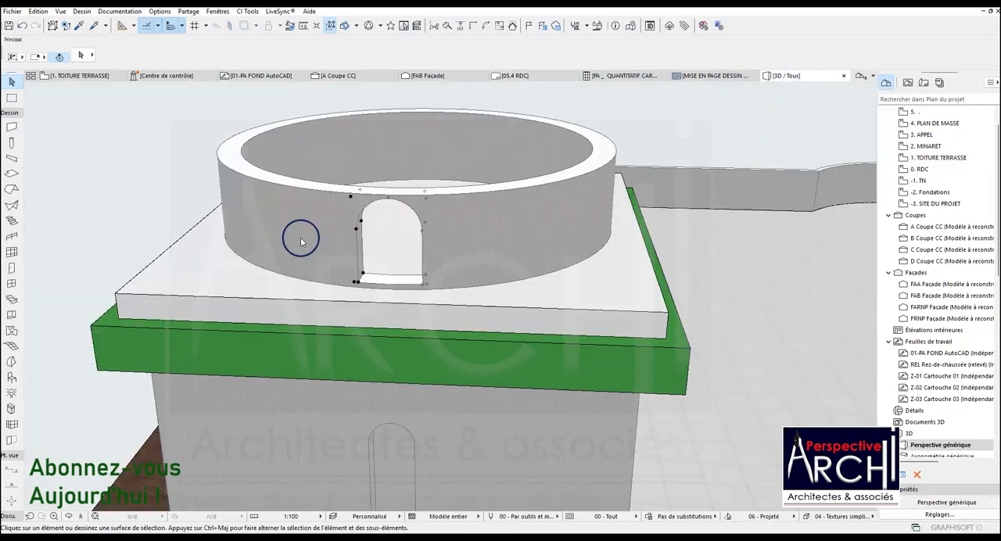
{"action": "left_click", "coordinate": [68, 519]}
{"action": "left_click_drag", "start_coordinate": [331, 237], "coordinate": [291, 223]}
{"action": "scroll", "coordinate": [515, 245], "scroll_direction": "up", "scroll_amount": 3}
{"action": "scroll", "coordinate": [408, 228], "scroll_direction": "down", "scroll_amount": 1}
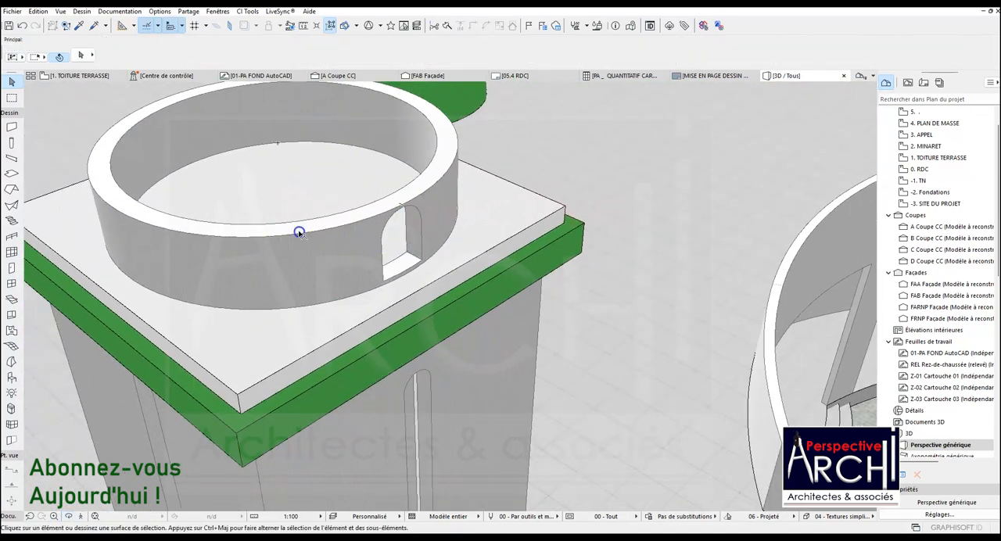
{"action": "left_click", "coordinate": [297, 228]}
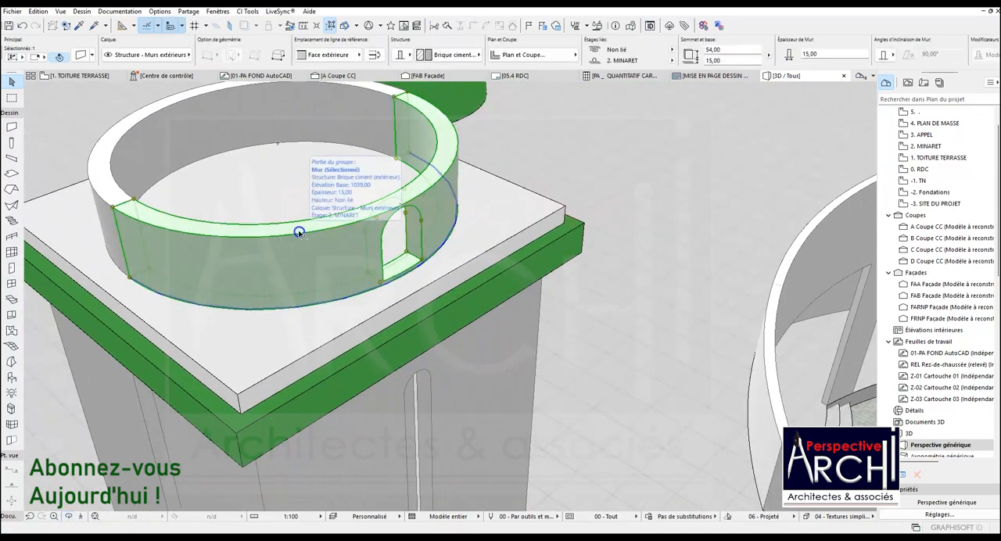
{"action": "left_click", "coordinate": [383, 282]}
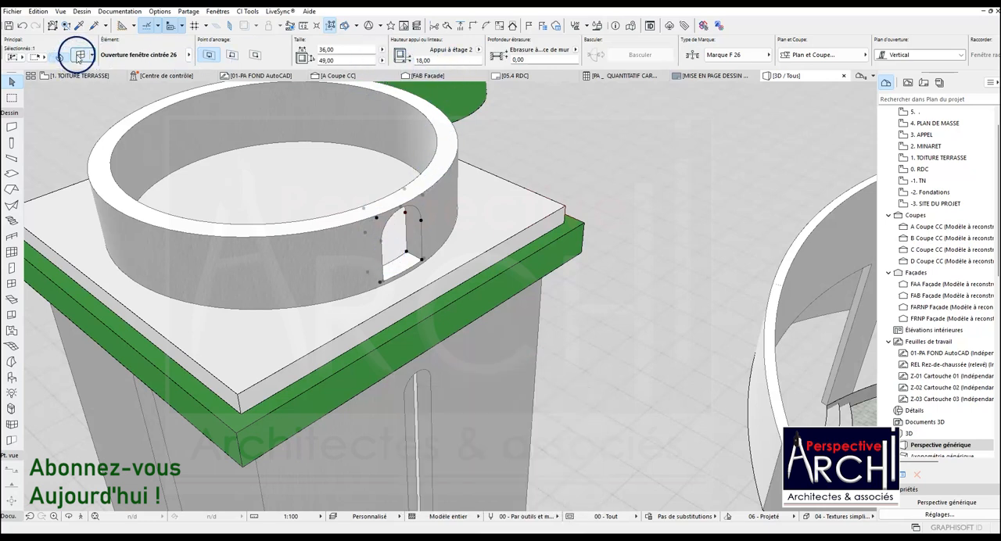
{"action": "double_click", "coordinate": [375, 246]}
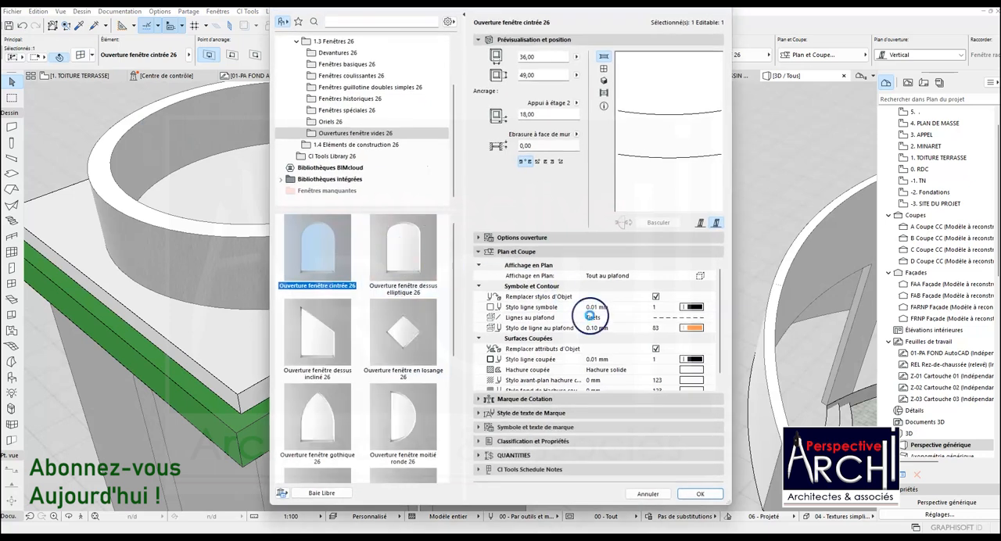
{"action": "left_click", "coordinate": [701, 276]}
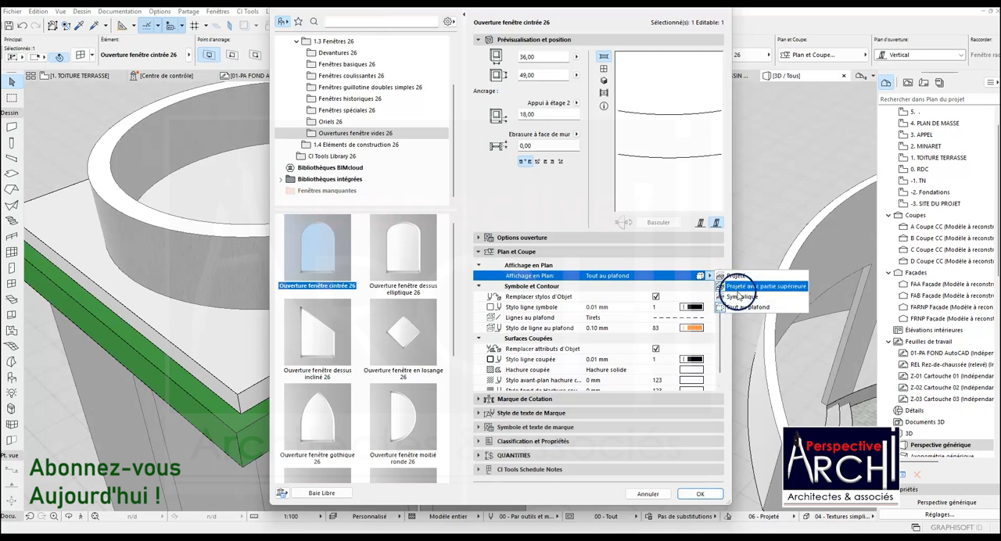
{"action": "left_click", "coordinate": [739, 287]}
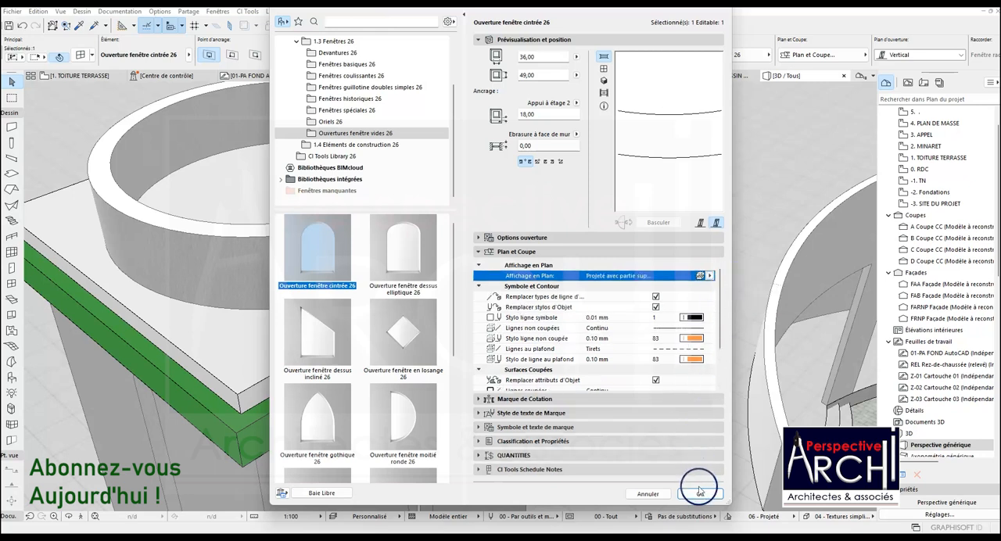
{"action": "left_click", "coordinate": [700, 494]}
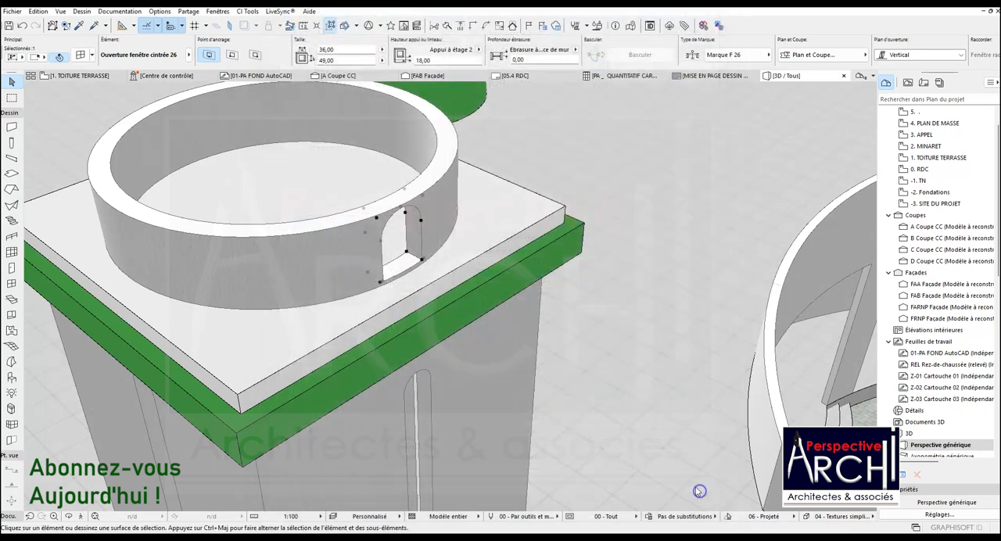
Open the MINARET floor plan and select the arched opening on the lower arc of the circular wall.
{"action": "left_click", "coordinate": [84, 77]}
{"action": "scroll", "coordinate": [321, 269], "scroll_direction": "down", "scroll_amount": 5}
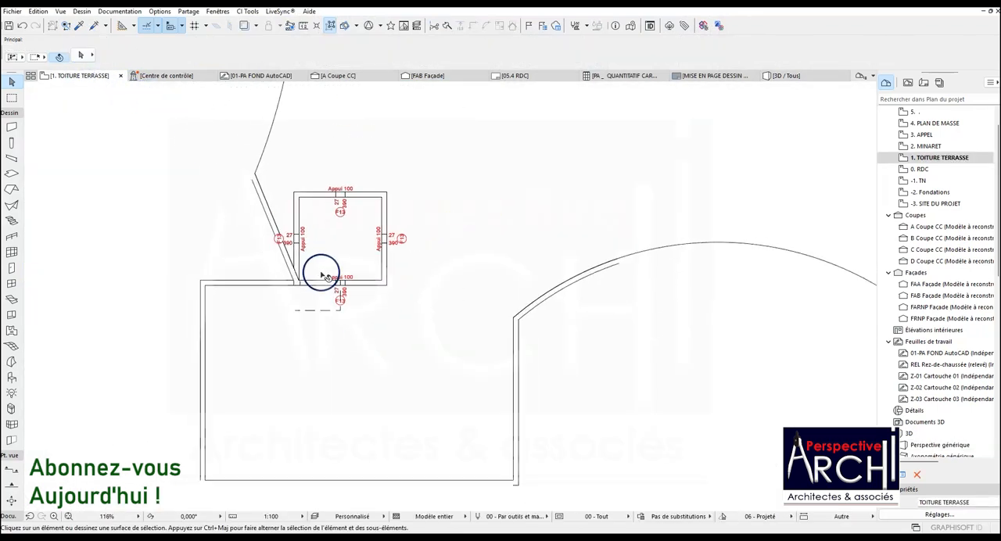
{"action": "left_click", "coordinate": [80, 55]}
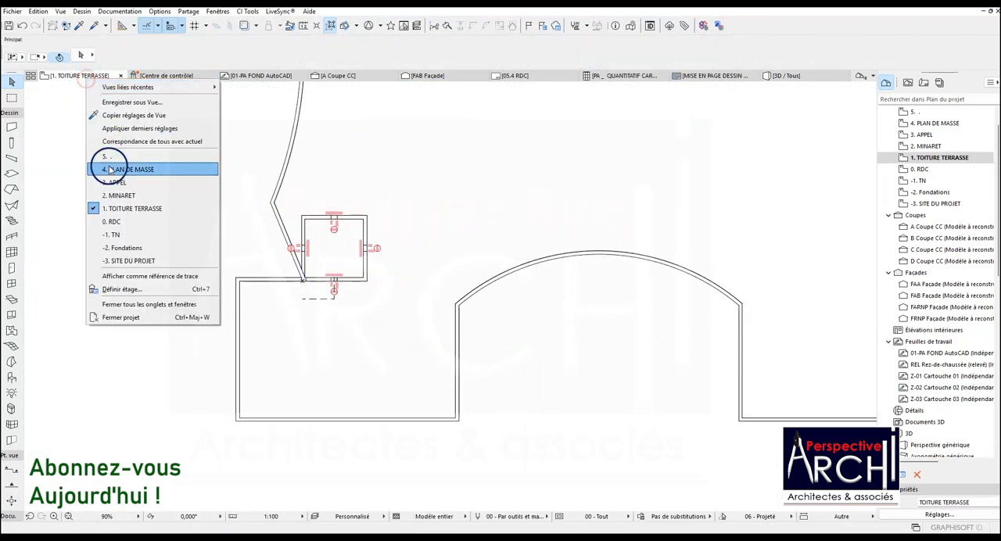
{"action": "left_click", "coordinate": [113, 195]}
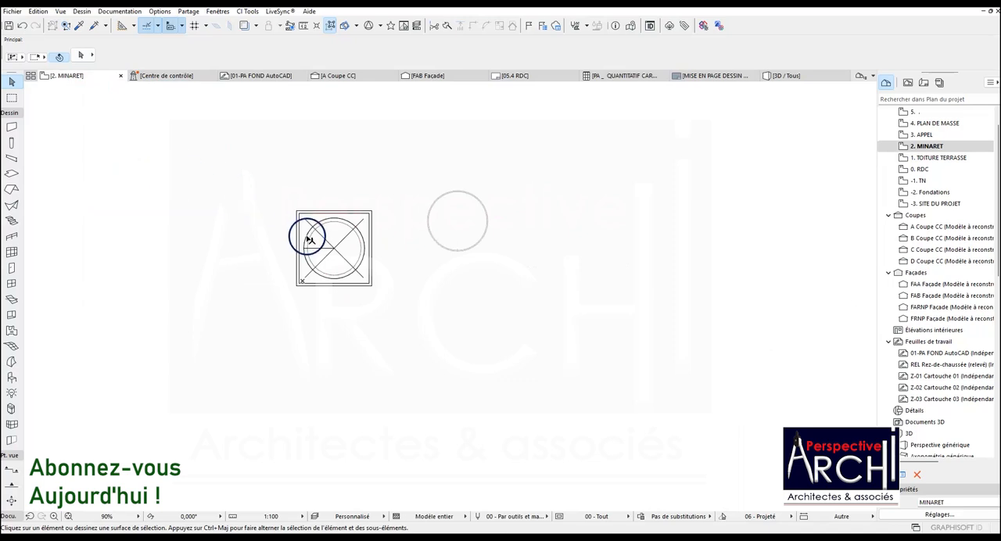
{"action": "scroll", "coordinate": [323, 273], "scroll_direction": "up", "scroll_amount": 5}
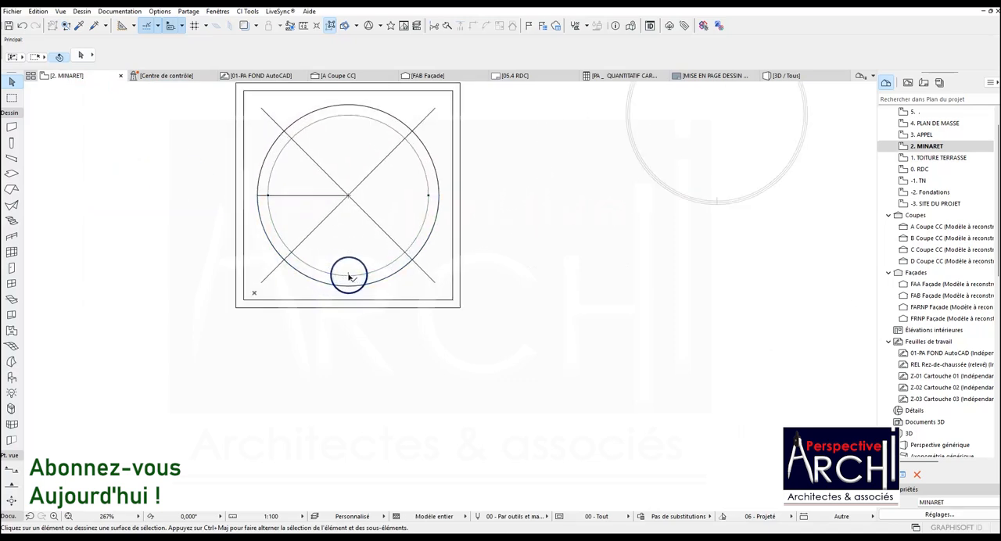
{"action": "left_click", "coordinate": [339, 275]}
{"action": "left_click", "coordinate": [315, 268], "text": "shift"}
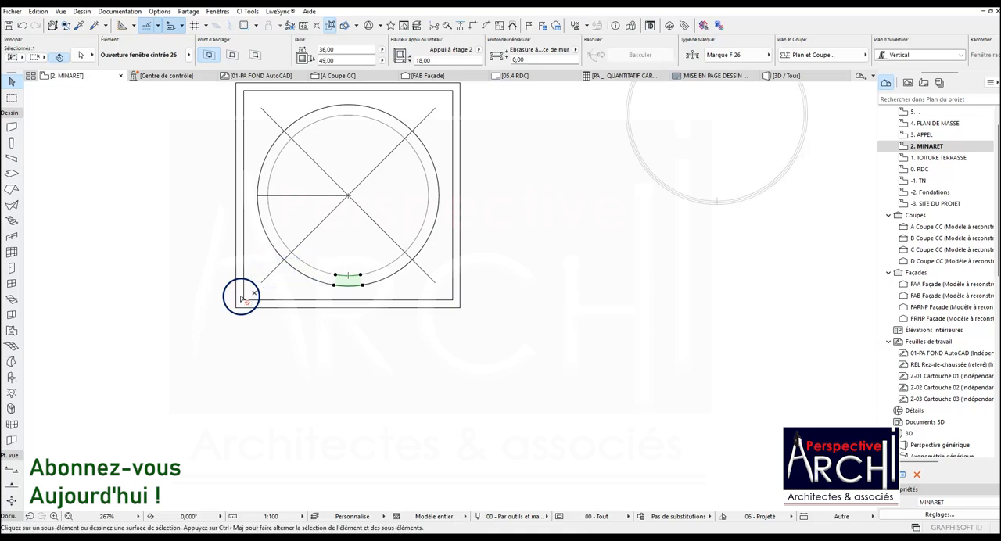
Try the floor plan display Tout au plafond for the arched opening in the MINARET plan and undo the change.
{"action": "key", "text": "ctrl+shift+d"}
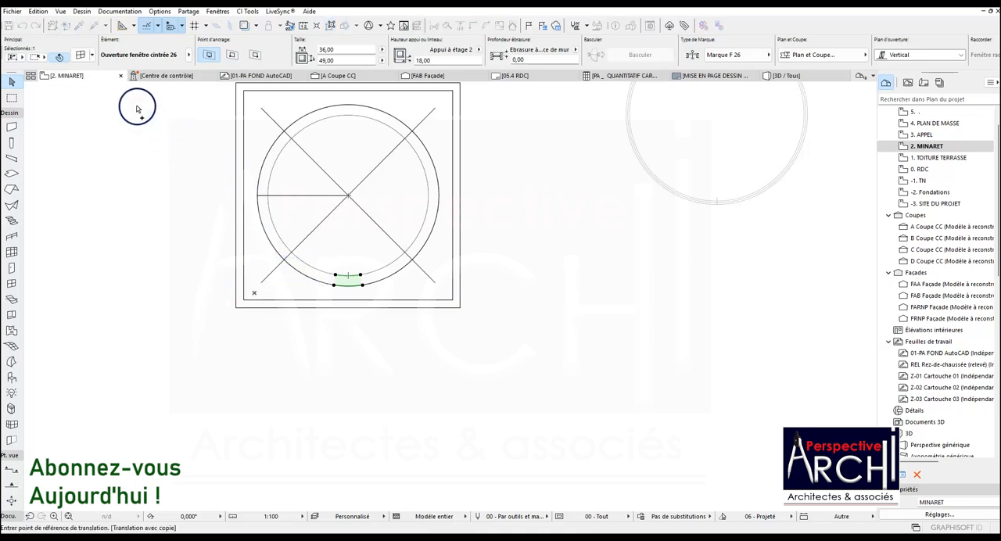
{"action": "key", "text": "Escape"}
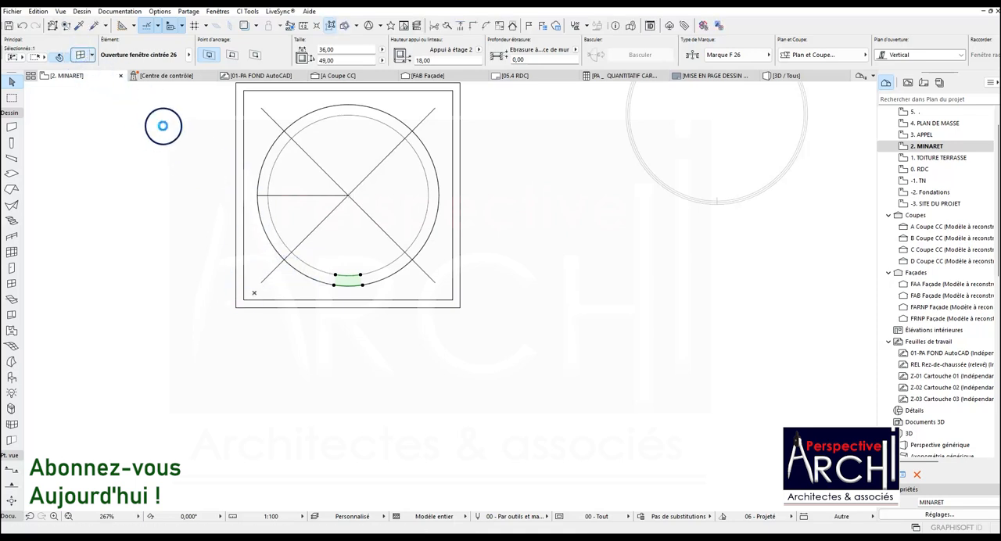
{"action": "key", "text": "ctrl+t"}
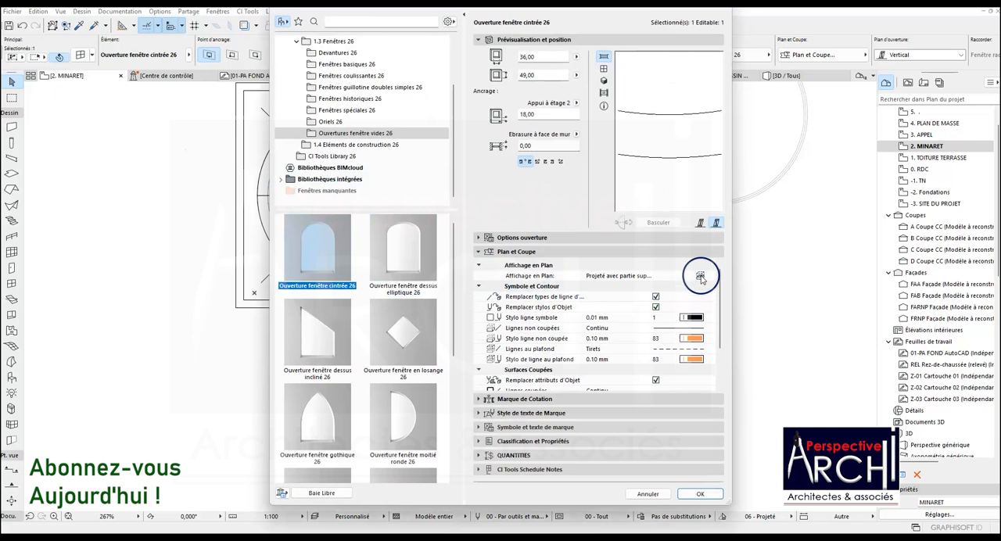
{"action": "left_click", "coordinate": [700, 276]}
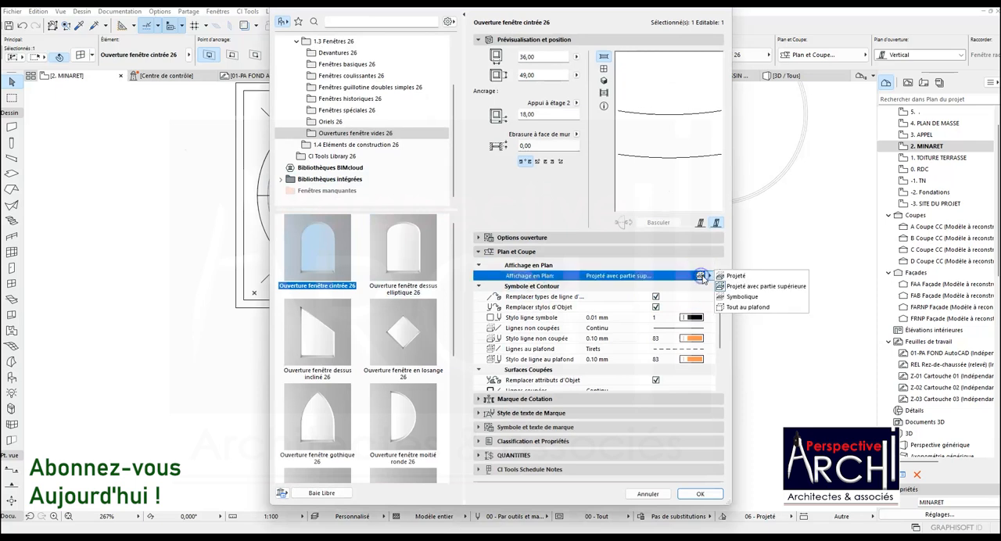
{"action": "left_click", "coordinate": [739, 307]}
{"action": "left_click", "coordinate": [700, 493]}
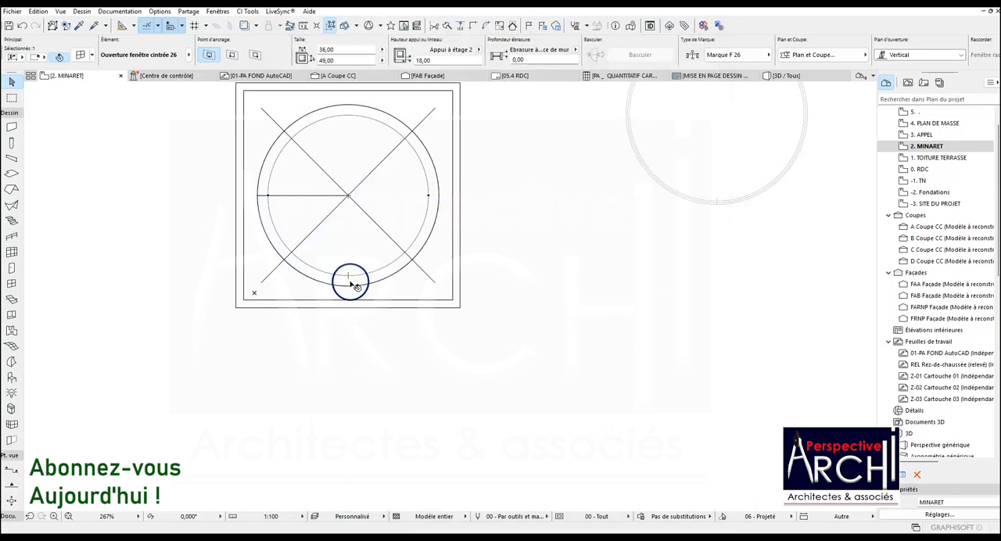
{"action": "key", "text": "ctrl+z"}
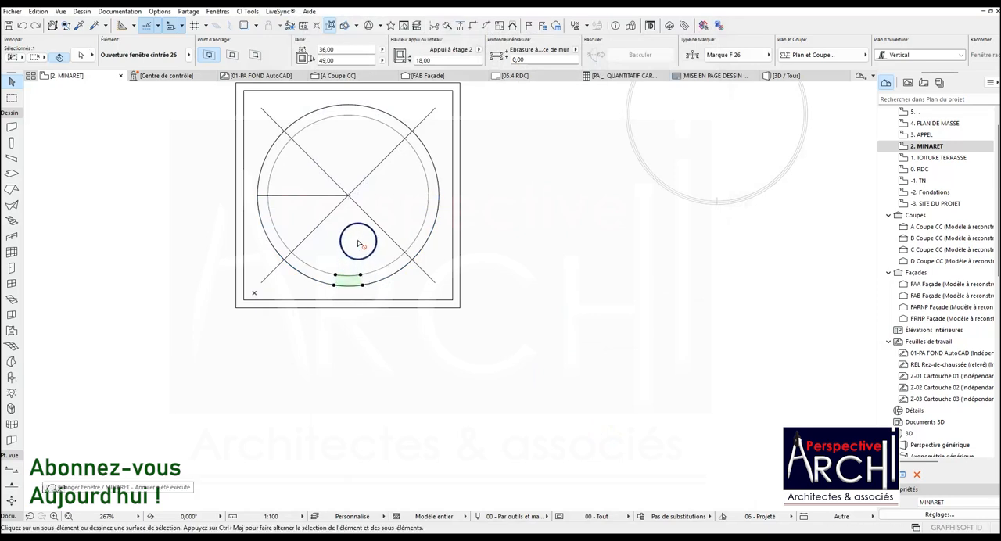
Try to copy the arched opening along the circular wall to its crossing with the lower-left diagonal line.
{"action": "key", "text": "ctrl+shift+d"}
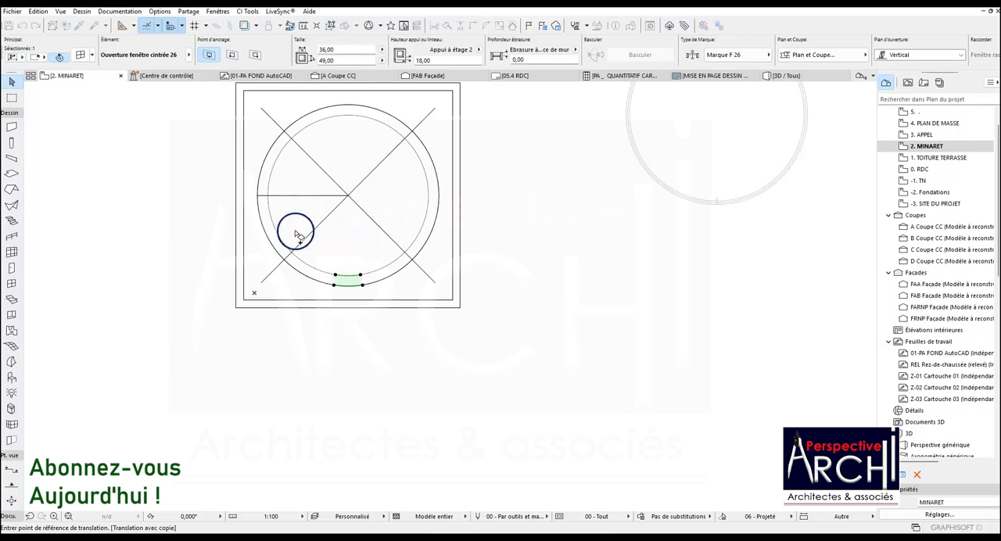
{"action": "key", "text": "Escape"}
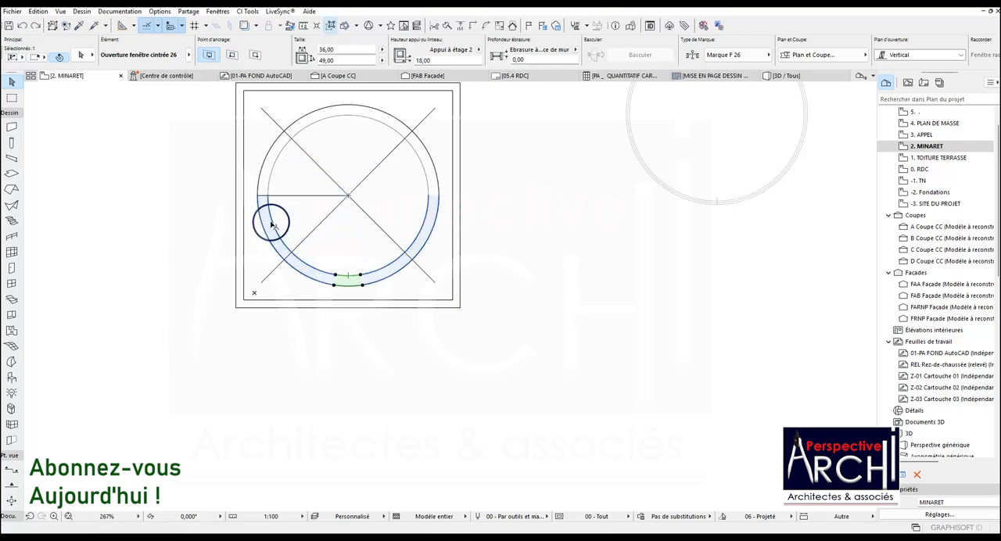
{"action": "left_click", "coordinate": [274, 226]}
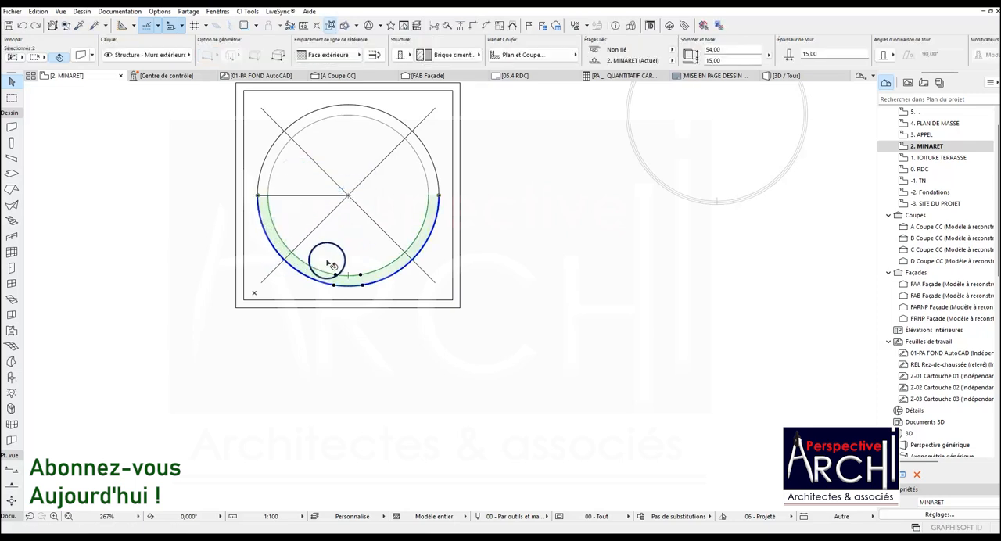
{"action": "left_click", "coordinate": [274, 226], "text": "shift"}
{"action": "key", "text": "ctrl+shift+d"}
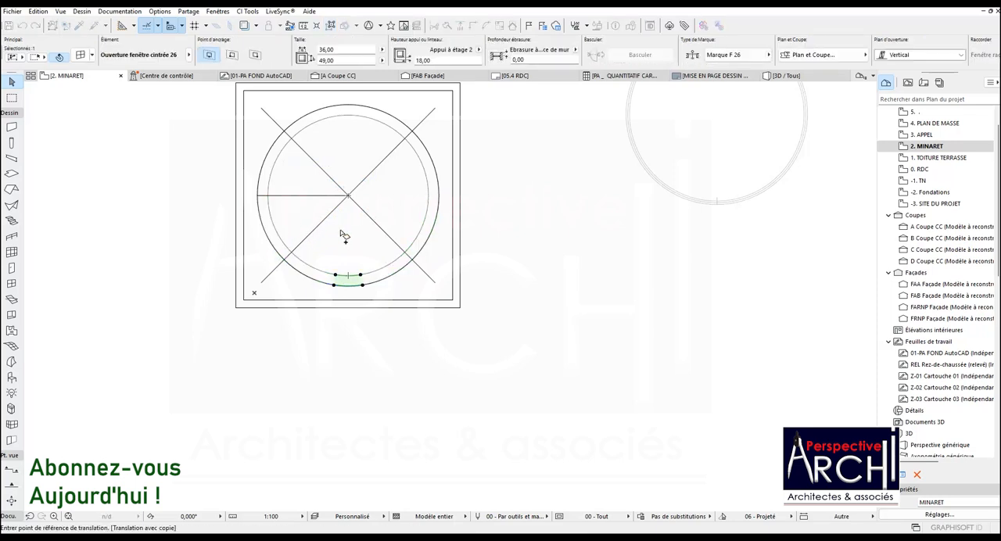
{"action": "left_click", "coordinate": [350, 277]}
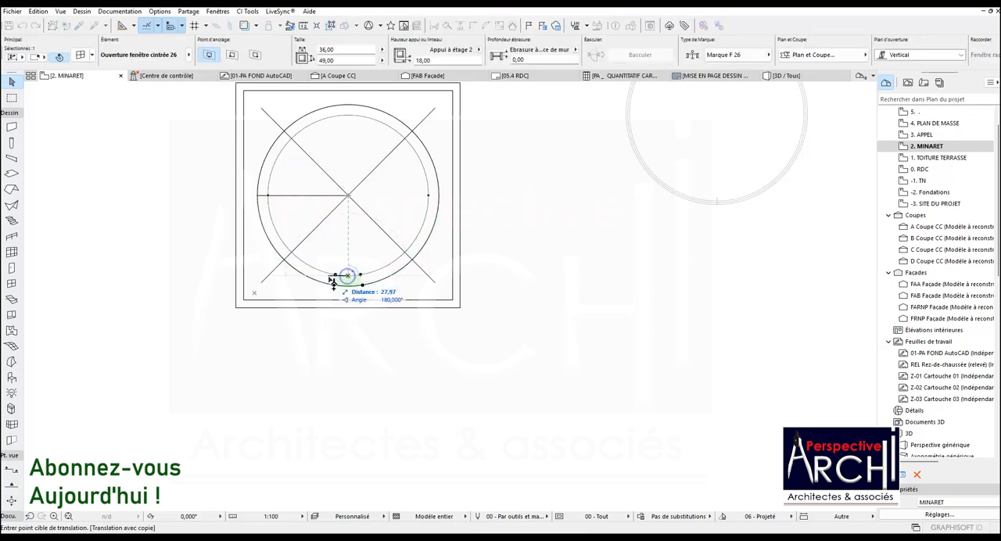
{"action": "left_click", "coordinate": [290, 257]}
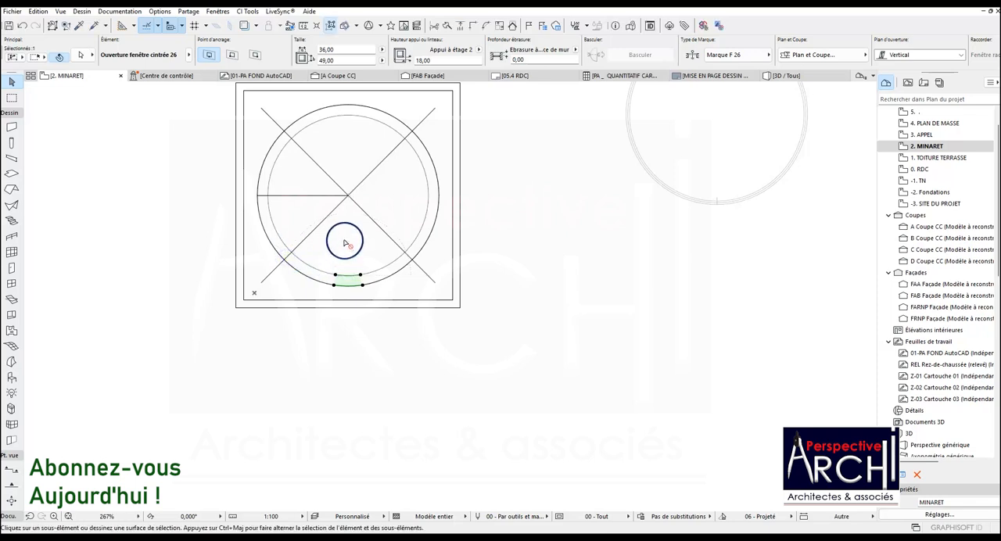
{"action": "key", "text": "ctrl+shift+d"}
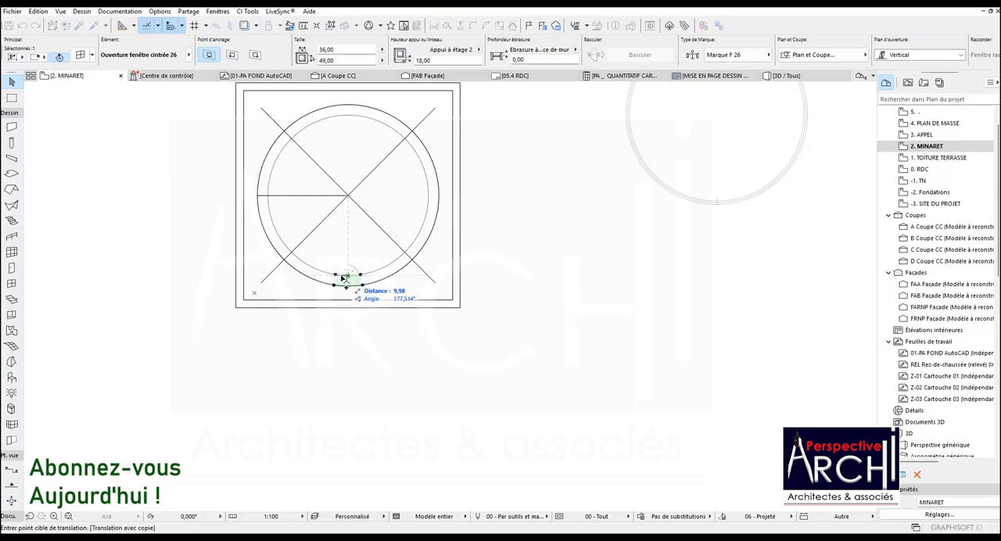
{"action": "left_click", "coordinate": [345, 278]}
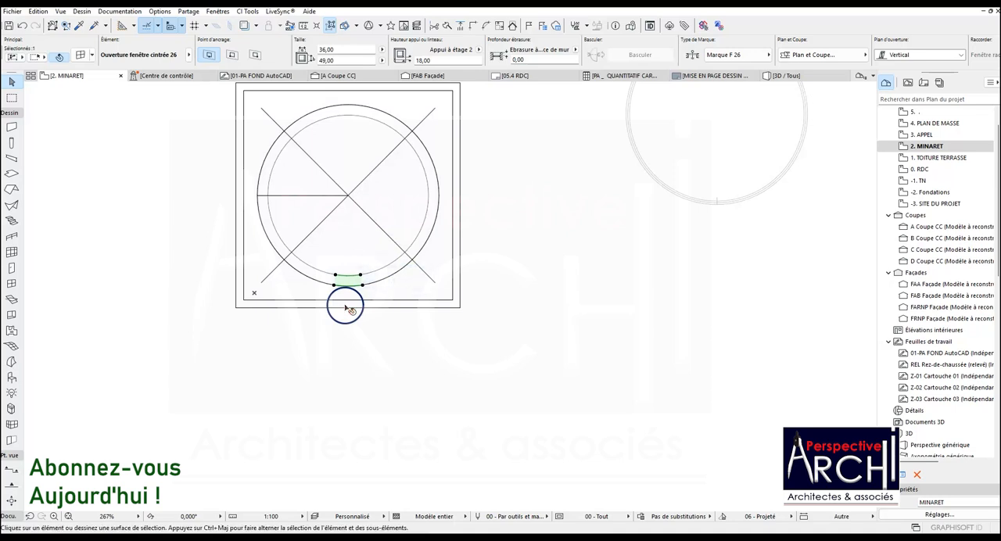
{"action": "key", "text": "Delete"}
{"action": "key", "text": "ctrl+z"}
Pick up the lower arched opening's settings and place matching openings where the circular wall crosses the two lower diagonal lines.
{"action": "left_click", "coordinate": [346, 284]}
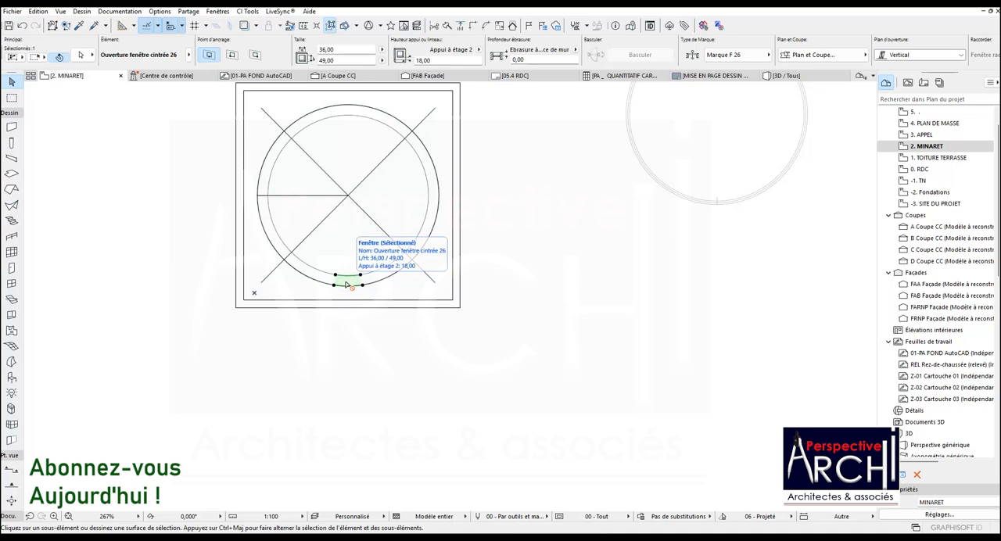
{"action": "left_click", "coordinate": [363, 285]}
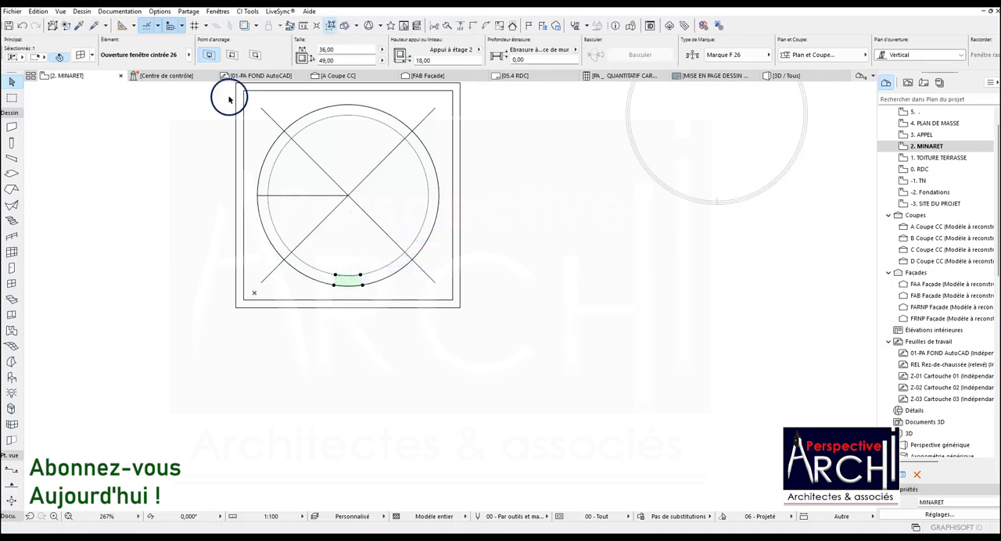
{"action": "left_click", "coordinate": [78, 26]}
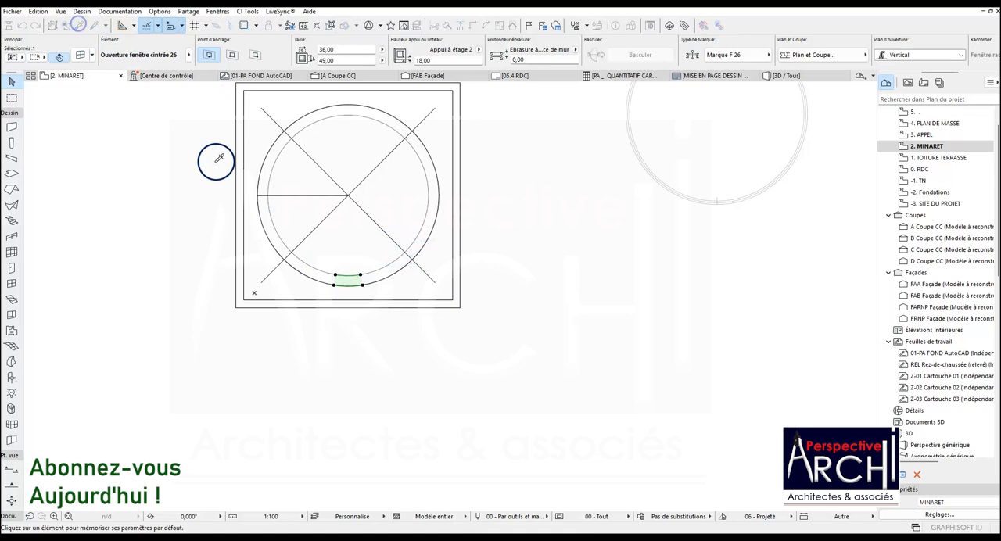
{"action": "left_click", "coordinate": [336, 272]}
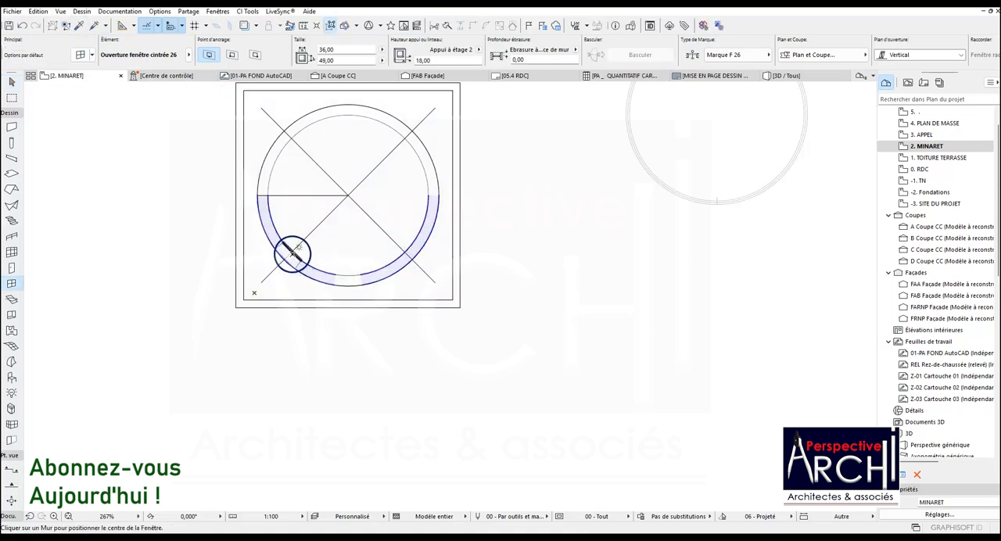
{"action": "left_click", "coordinate": [295, 247]}
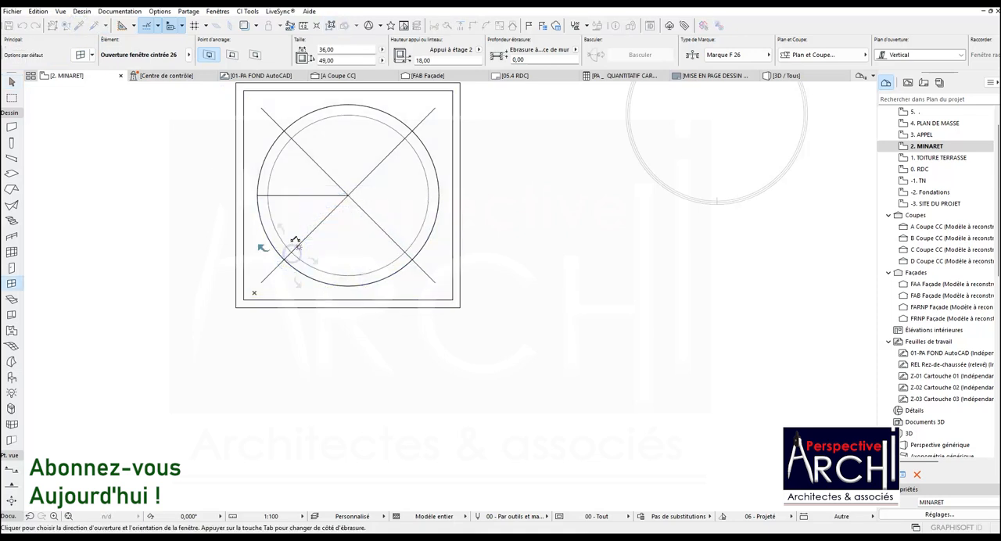
{"action": "left_click", "coordinate": [299, 231]}
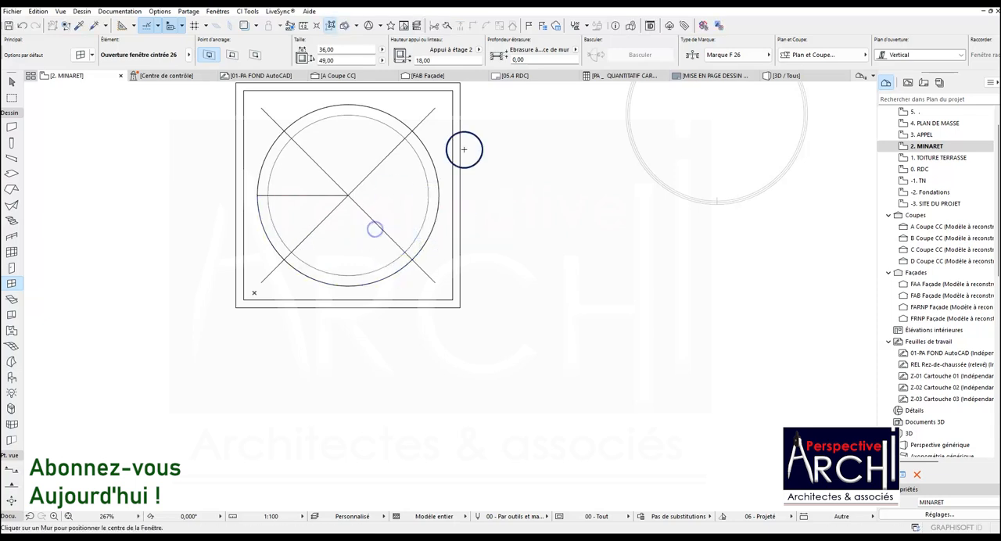
Examine the arched openings in the minaret's circular wall from several sides in the 3D view.
{"action": "left_click", "coordinate": [784, 75]}
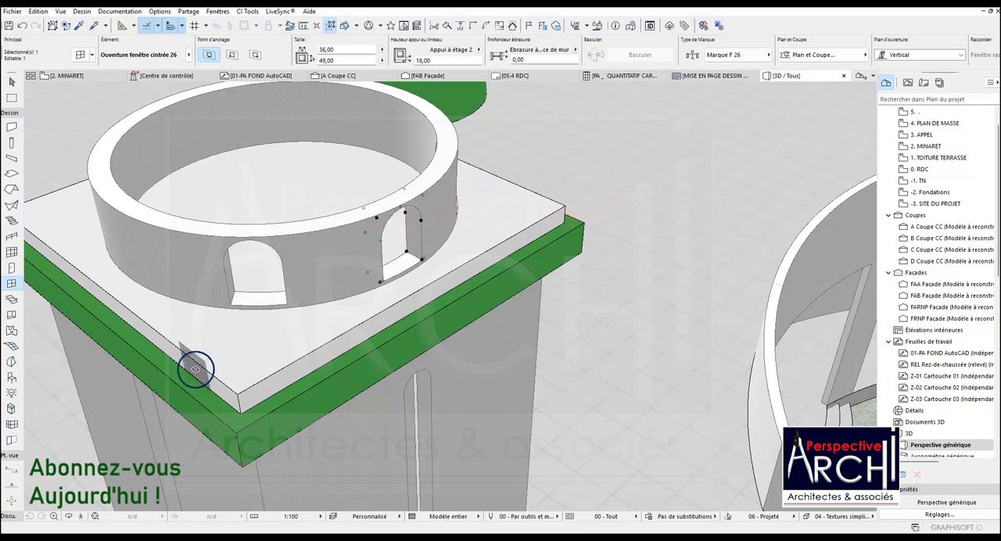
{"action": "left_click", "coordinate": [77, 520]}
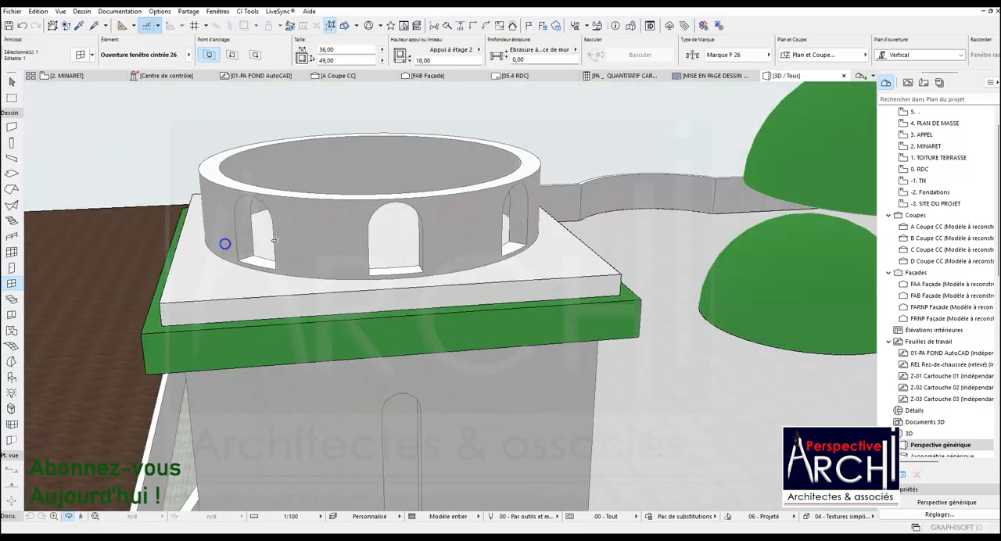
{"action": "left_click_drag", "start_coordinate": [274, 241], "coordinate": [330, 192]}
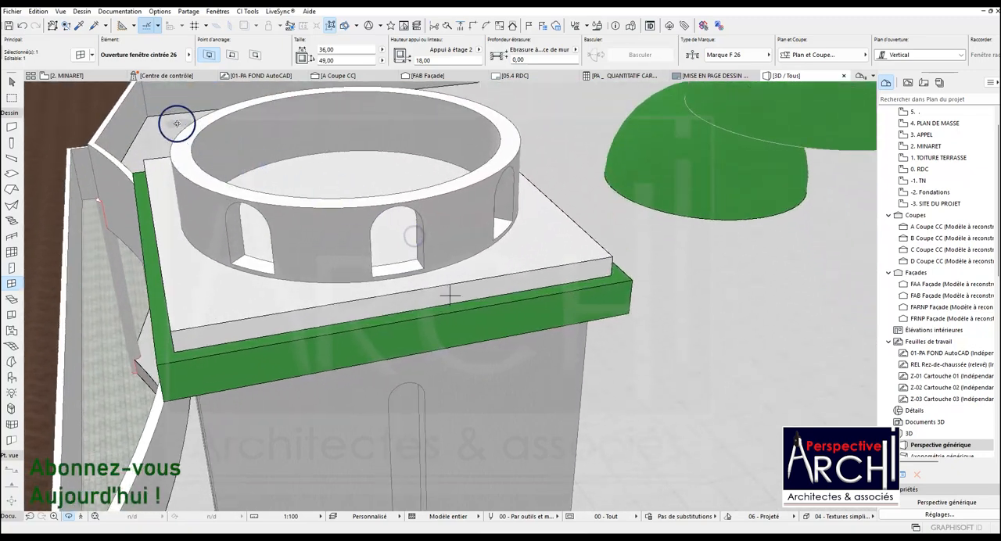
In the MINARET plan, stretch both ends of the horizontal centre line beyond the outer square around the circular wall.
{"action": "left_click", "coordinate": [75, 76]}
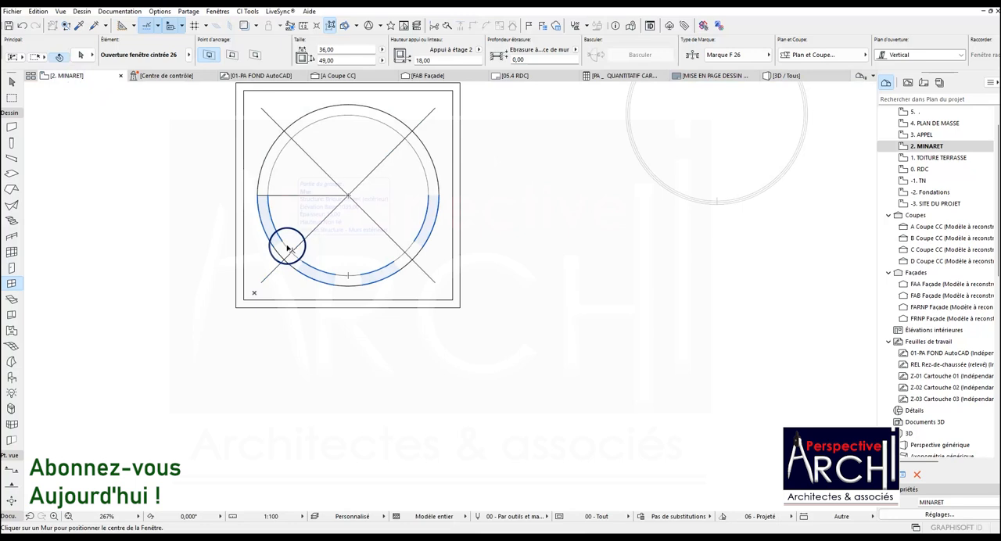
{"action": "left_click", "coordinate": [287, 248]}
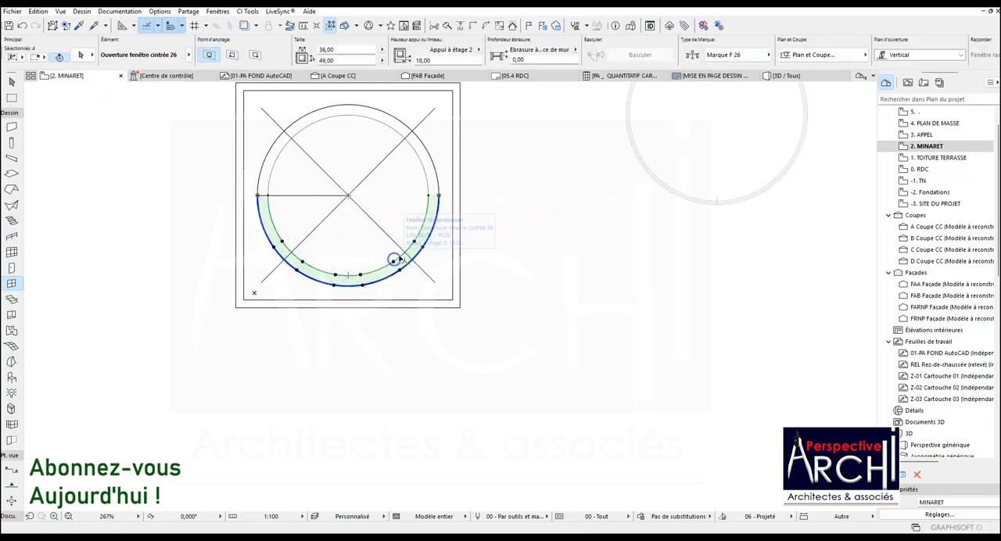
{"action": "left_click", "coordinate": [397, 262]}
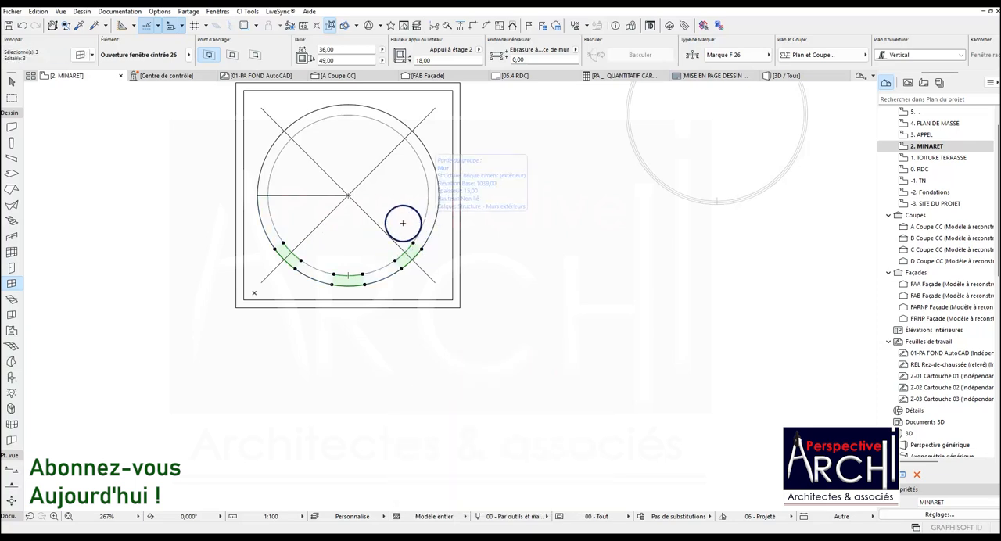
{"action": "left_click", "coordinate": [324, 201]}
{"action": "left_click", "coordinate": [323, 196]}
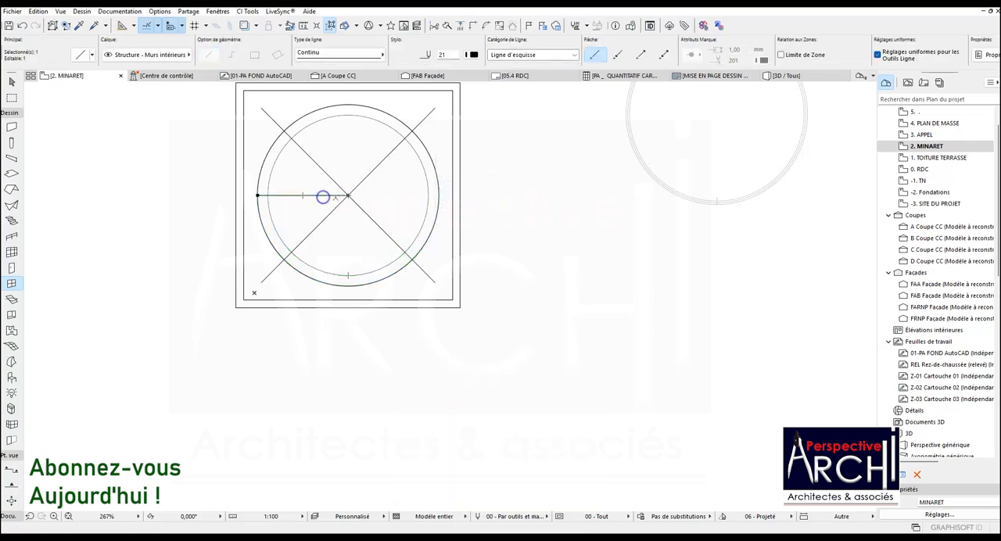
{"action": "left_click", "coordinate": [348, 195]}
{"action": "left_click", "coordinate": [479, 195]}
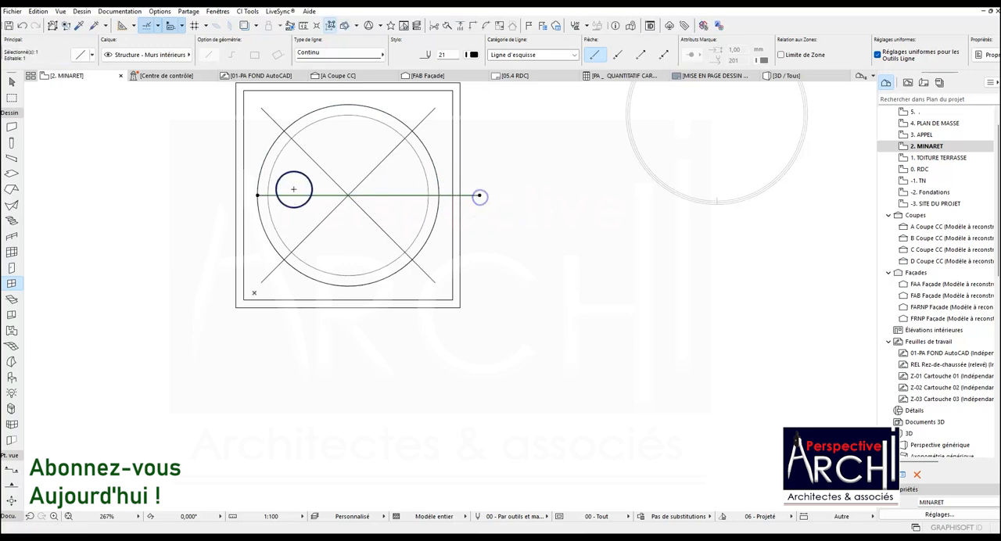
{"action": "left_click", "coordinate": [257, 195]}
{"action": "left_click", "coordinate": [202, 195]}
{"action": "key", "text": "Escape"}
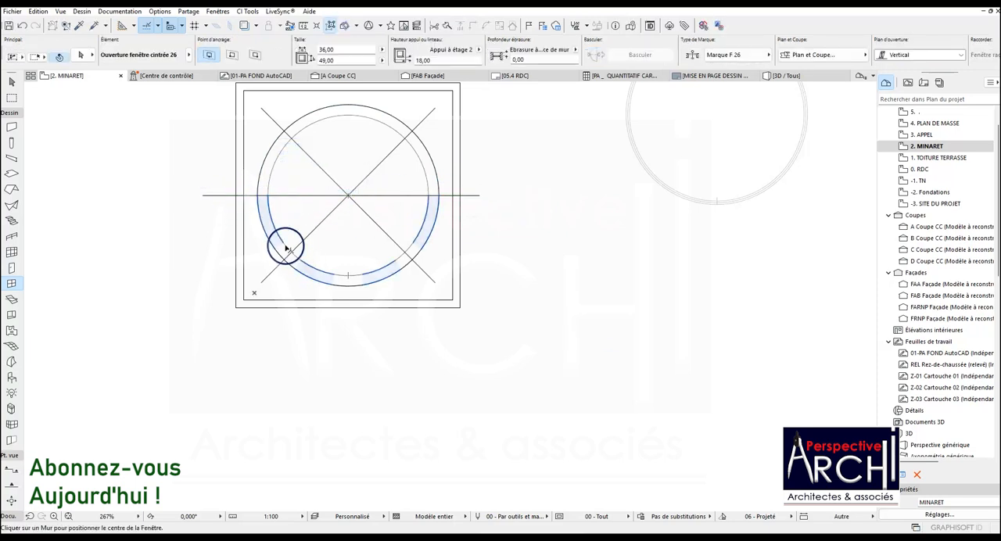
{"action": "left_click", "coordinate": [284, 246]}
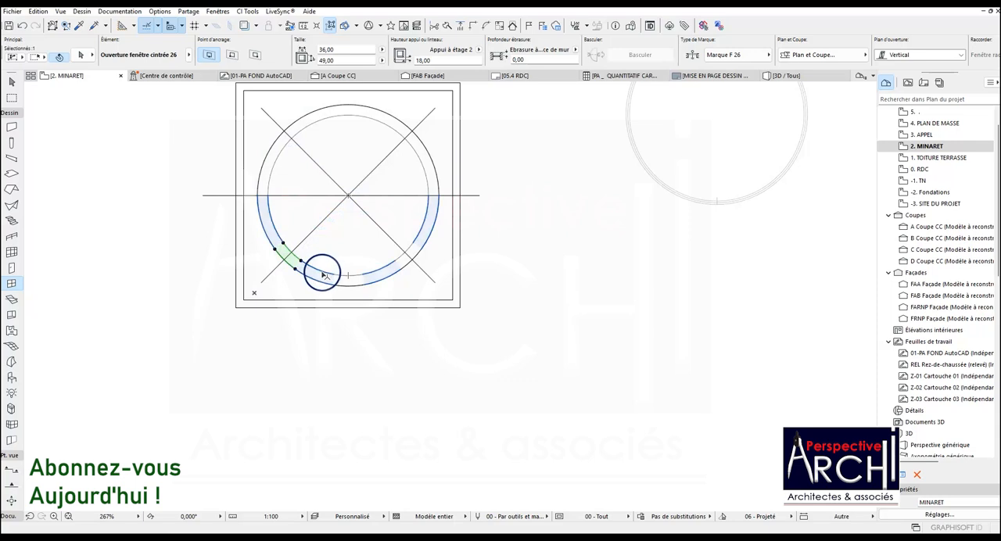
{"action": "left_click", "coordinate": [375, 271]}
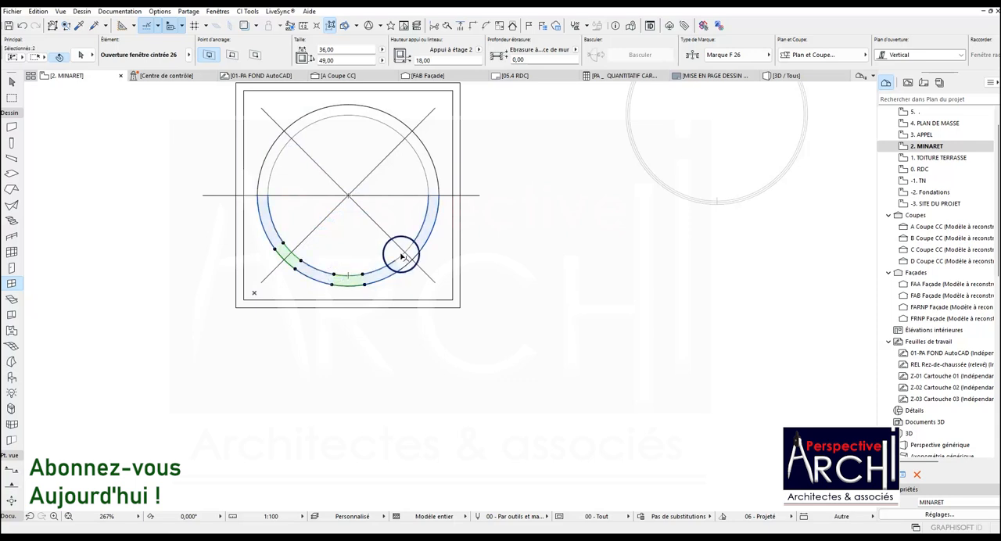
{"action": "left_click", "coordinate": [397, 260]}
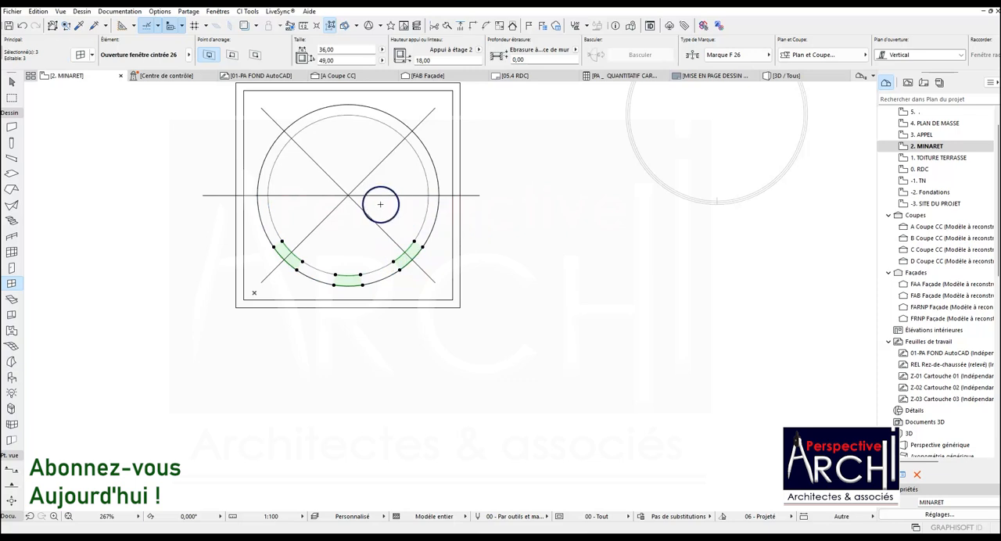
{"action": "key", "text": "Escape"}
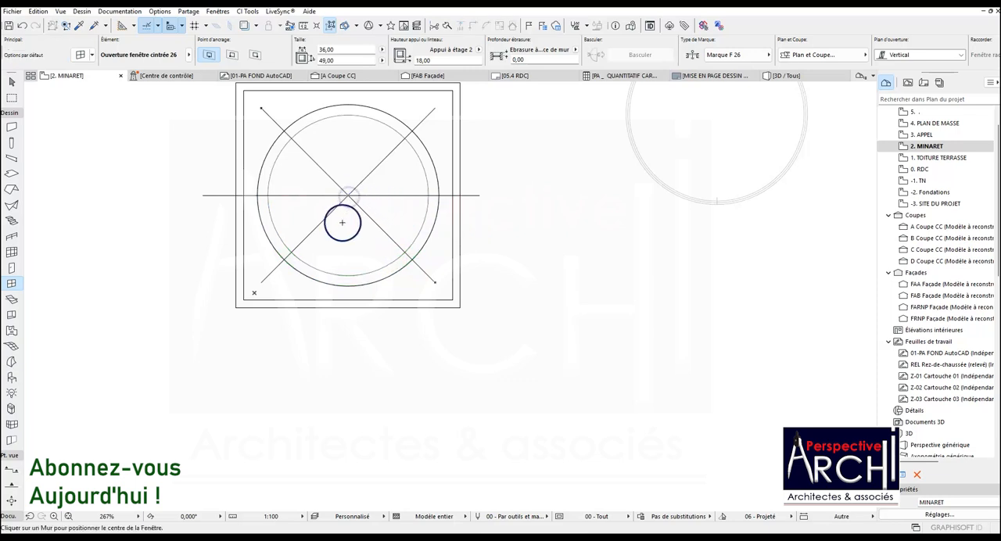
{"action": "key", "text": "Escape"}
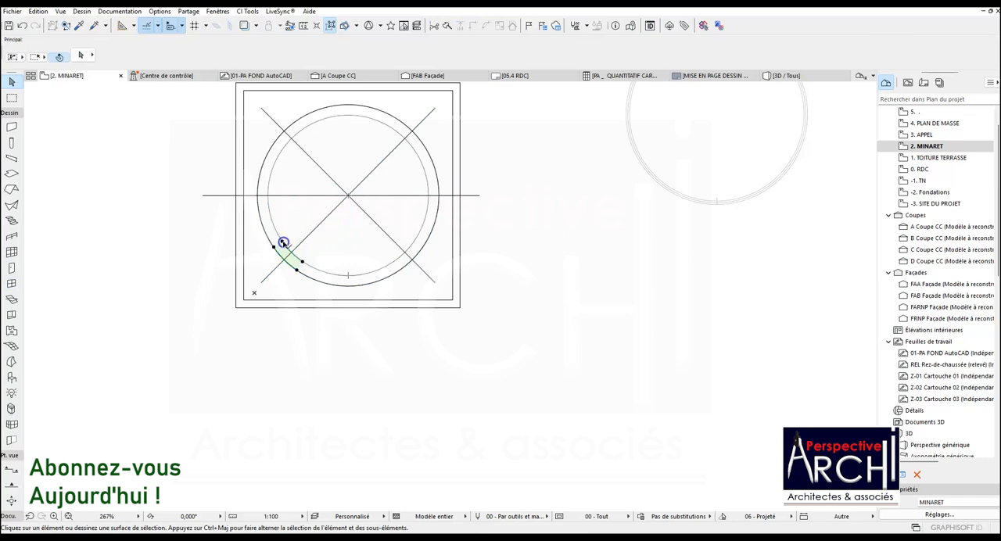
Try to stretch the lower-left arched opening's corner to the horizontal centre line and undo the stretch.
{"action": "left_click", "coordinate": [283, 243]}
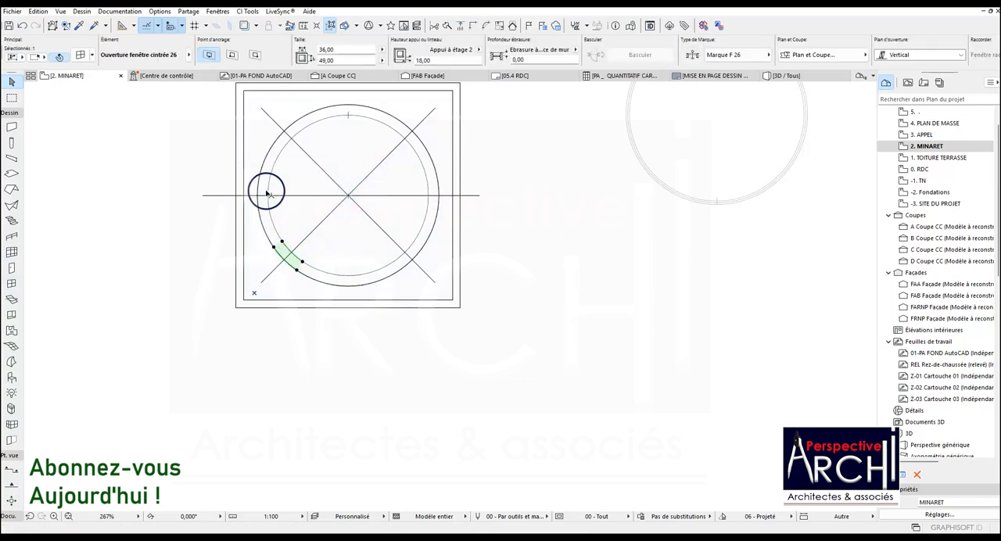
{"action": "left_click", "coordinate": [283, 245]}
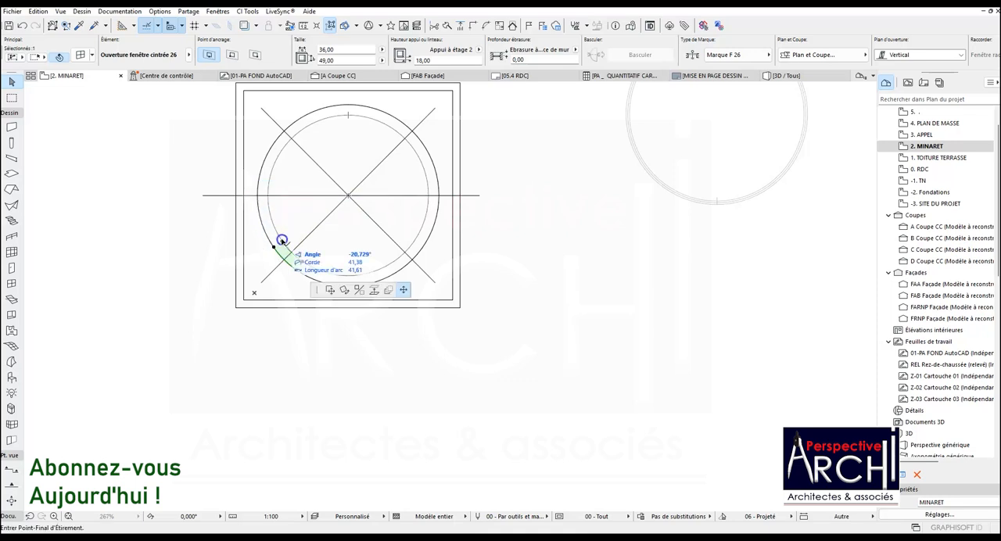
{"action": "left_click", "coordinate": [267, 196]}
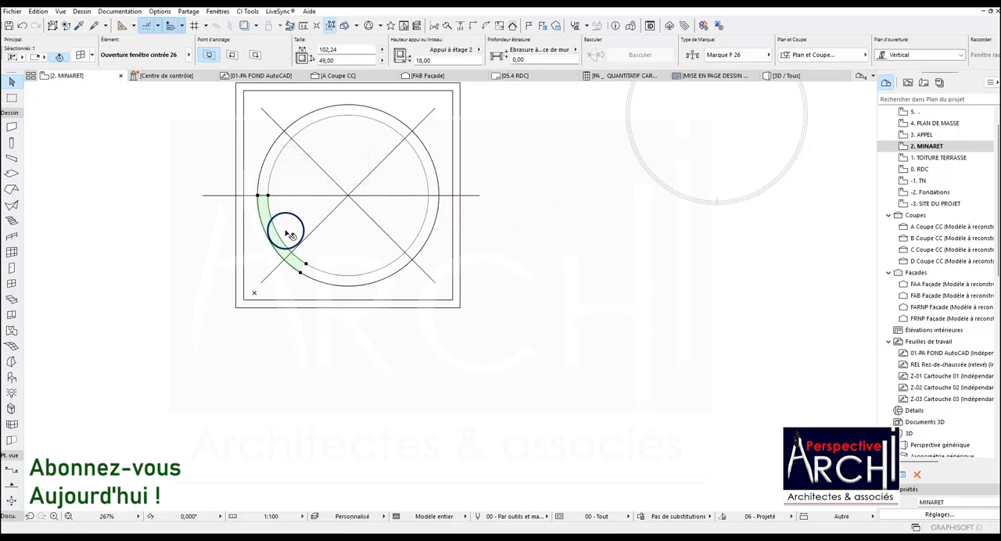
{"action": "key", "text": "ctrl+z"}
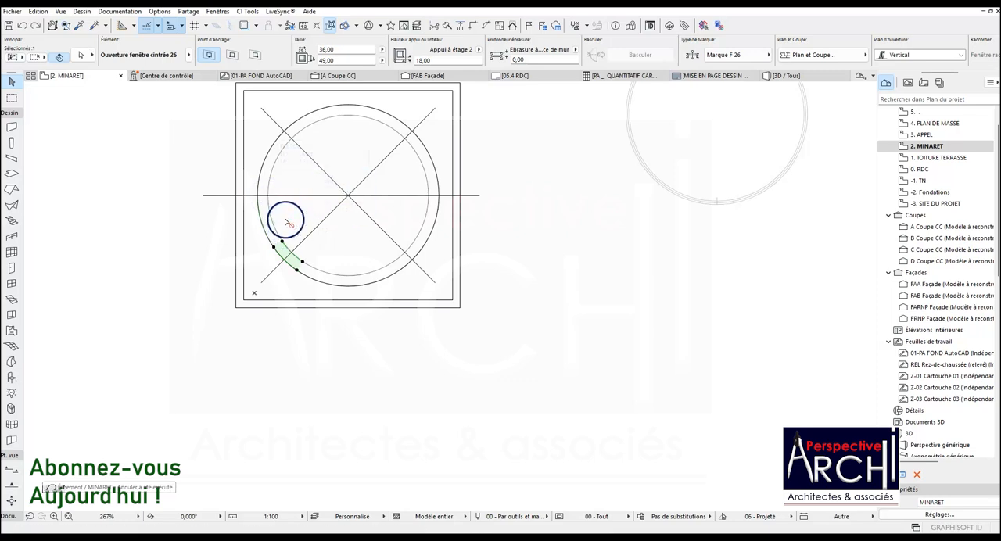
Try to move the lower-left arched opening along the circular wall towards the horizontal centre line and undo the move.
{"action": "key", "text": "ctrl+d"}
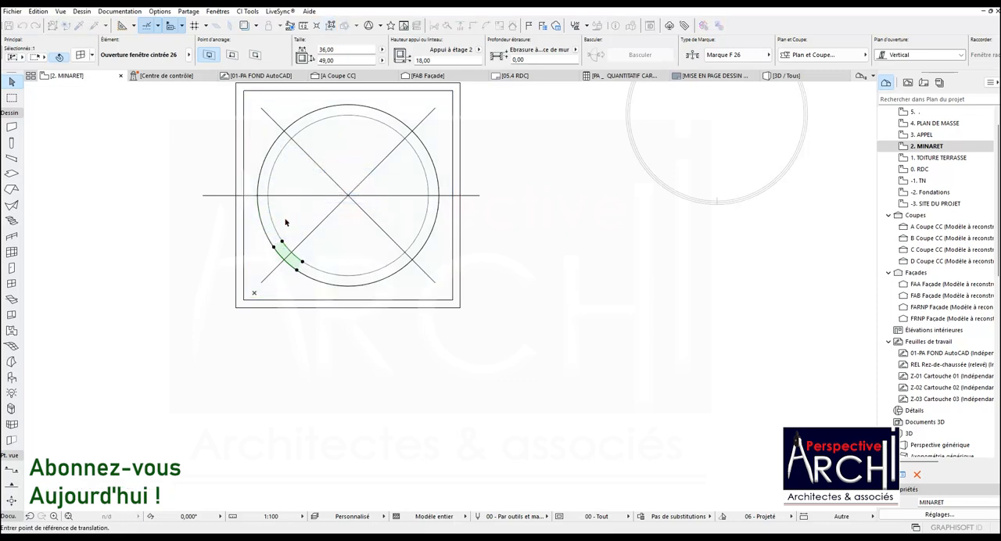
{"action": "left_click", "coordinate": [275, 247]}
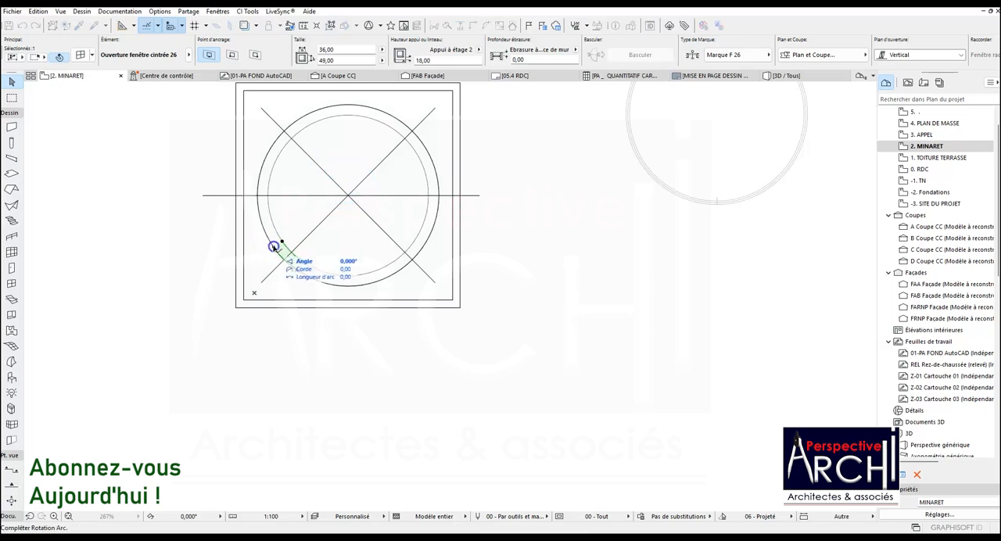
{"action": "left_click", "coordinate": [266, 223]}
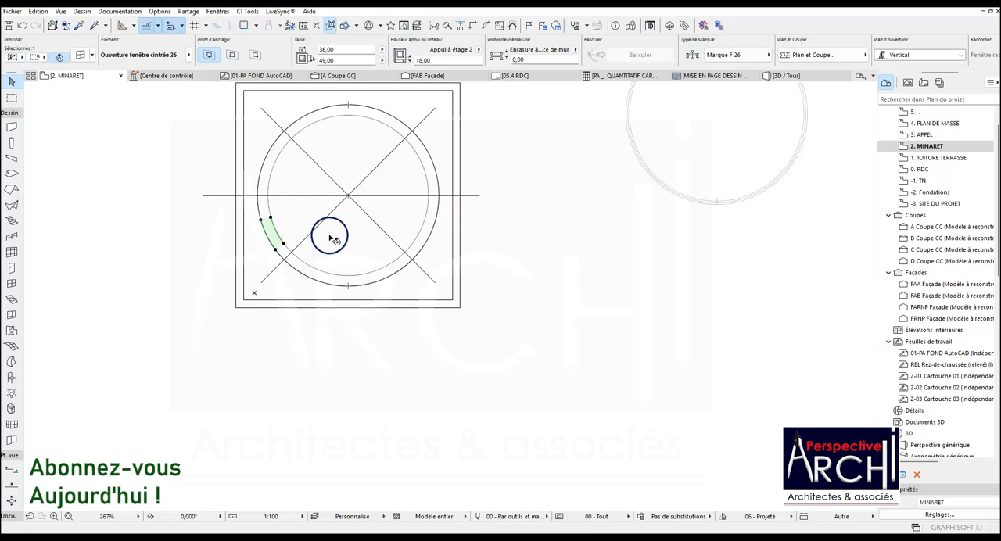
{"action": "key", "text": "ctrl+z"}
Copy the lower-left arched opening along the circular wall to just below the left half of the horizontal centre line.
{"action": "key", "text": "ctrl+shift+d"}
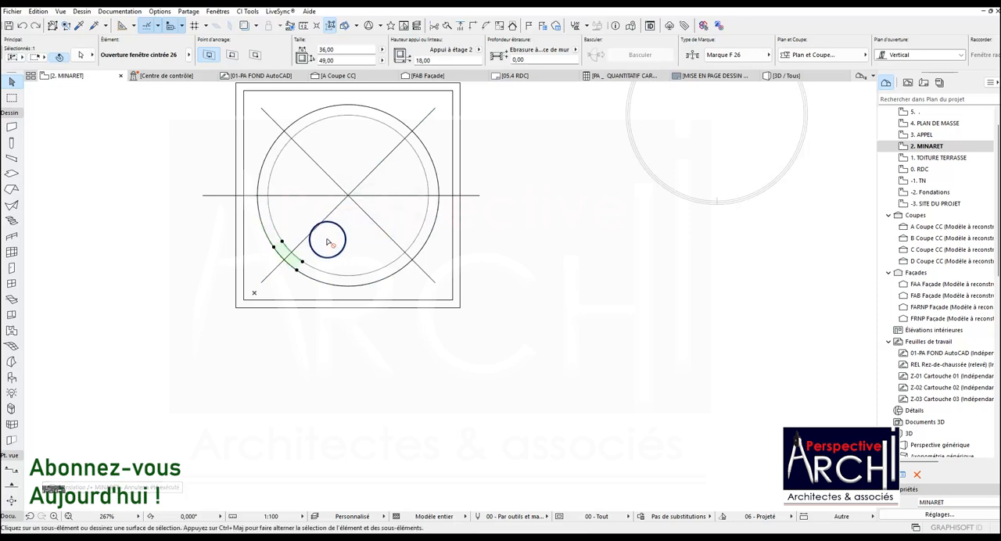
{"action": "left_click", "coordinate": [282, 242]}
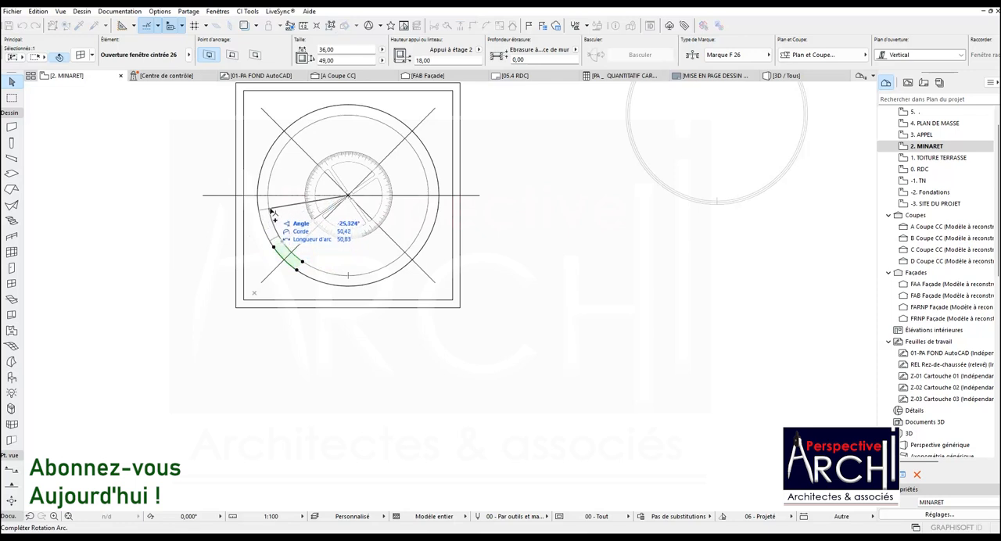
{"action": "left_click", "coordinate": [272, 210]}
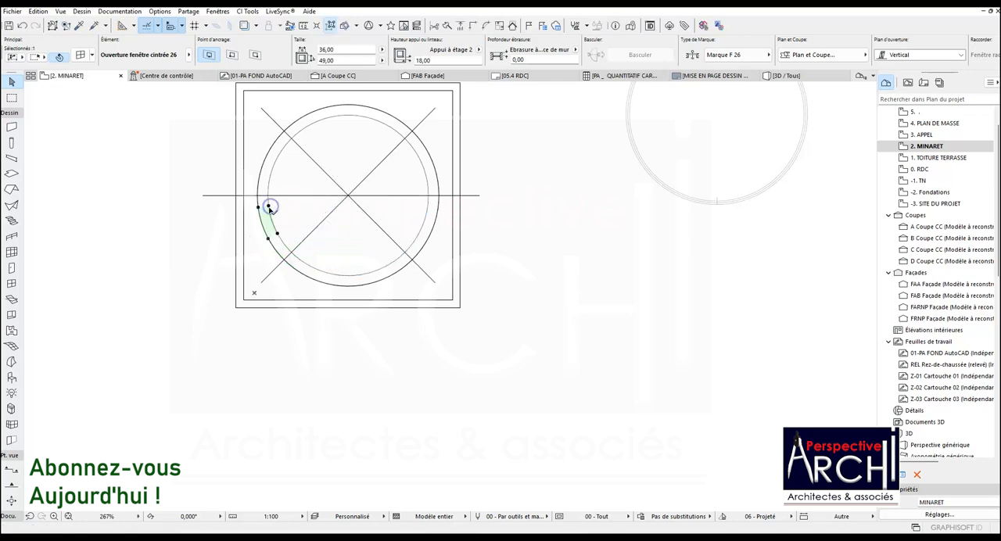
{"action": "key", "text": "Escape"}
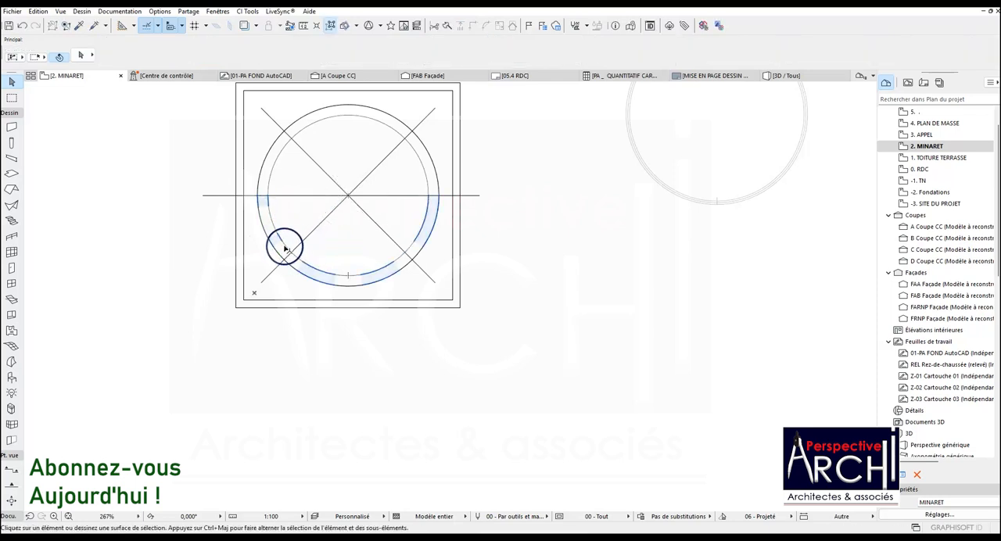
Check the lower-left arched opening and its copy in the plan and the 3D view, and return to the MINARET plan.
{"action": "left_click", "coordinate": [283, 249]}
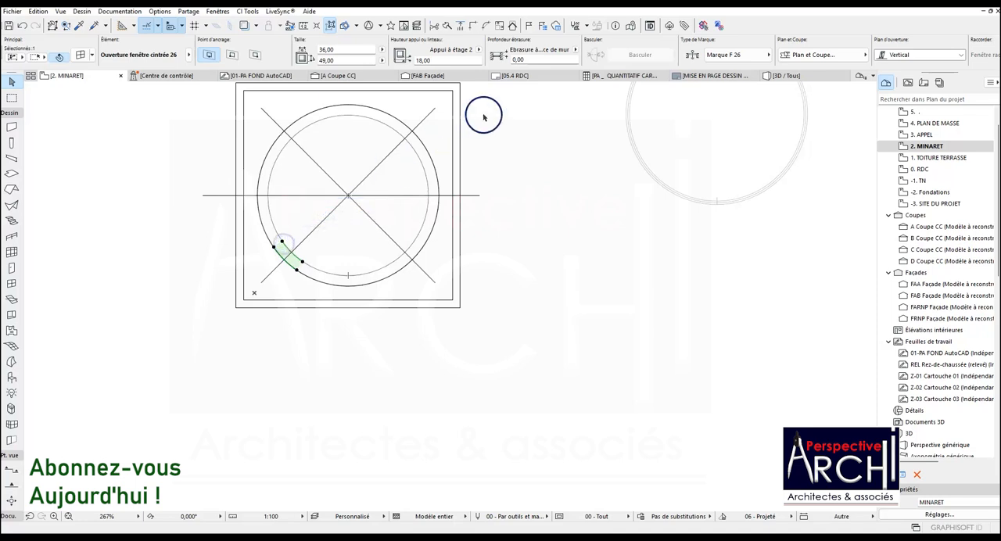
{"action": "left_click", "coordinate": [786, 76]}
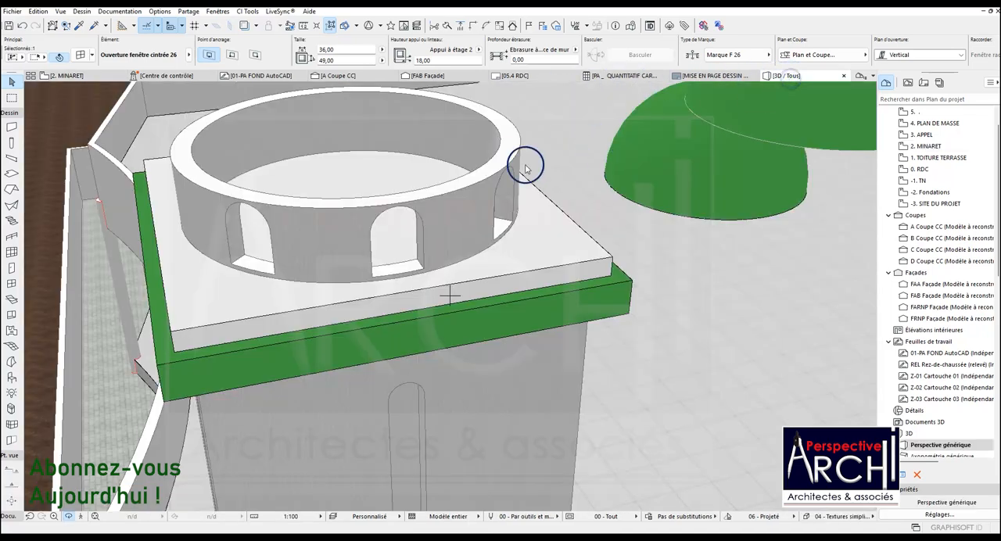
{"action": "left_click_drag", "start_coordinate": [240, 213], "coordinate": [373, 205]}
{"action": "left_click", "coordinate": [135, 209]}
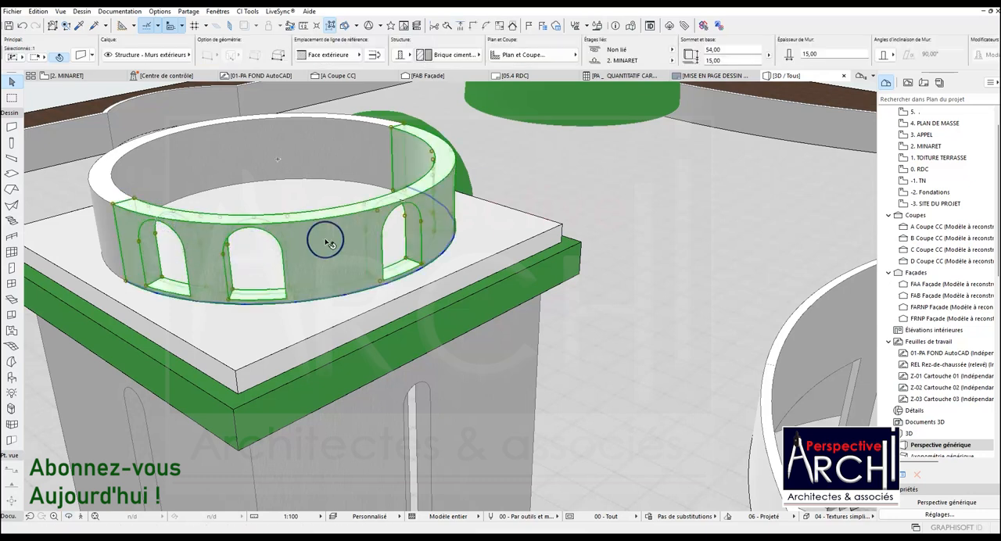
{"action": "key", "text": "Escape"}
{"action": "left_click", "coordinate": [69, 75]}
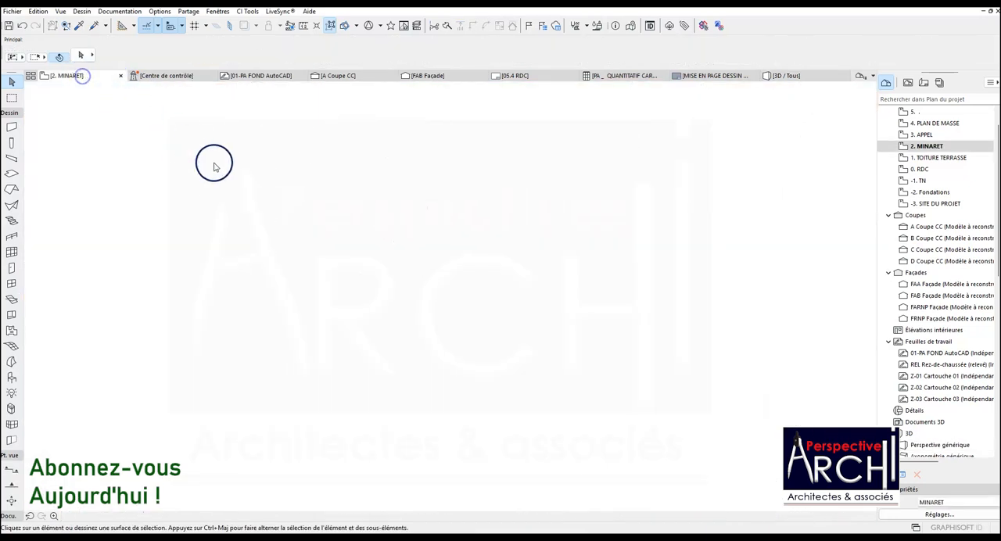
Examine the placement of the four arched openings along the lower half of the circular wall.
{"action": "scroll", "coordinate": [268, 235], "scroll_direction": "up", "scroll_amount": 3}
{"action": "scroll", "coordinate": [268, 235], "scroll_direction": "down", "scroll_amount": 2}
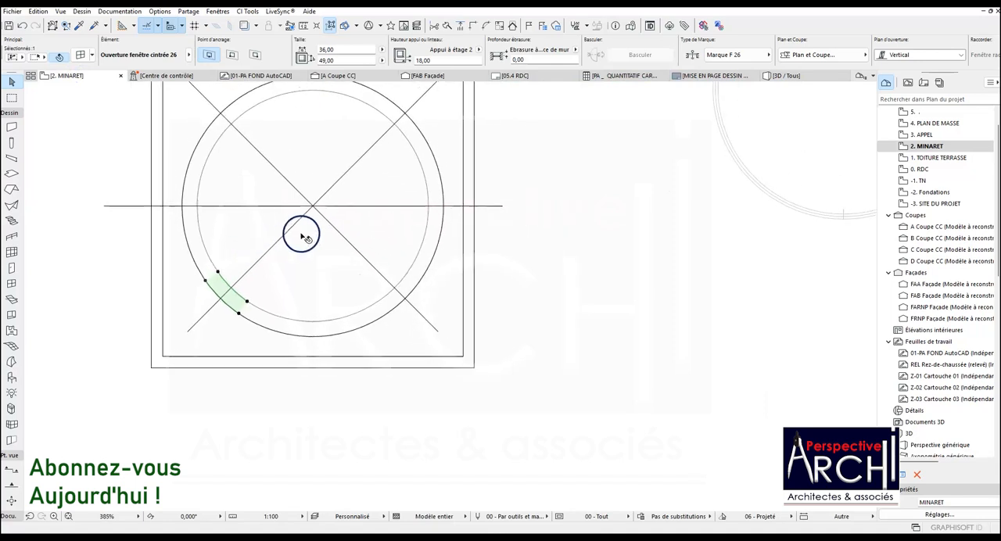
{"action": "key", "text": "Escape"}
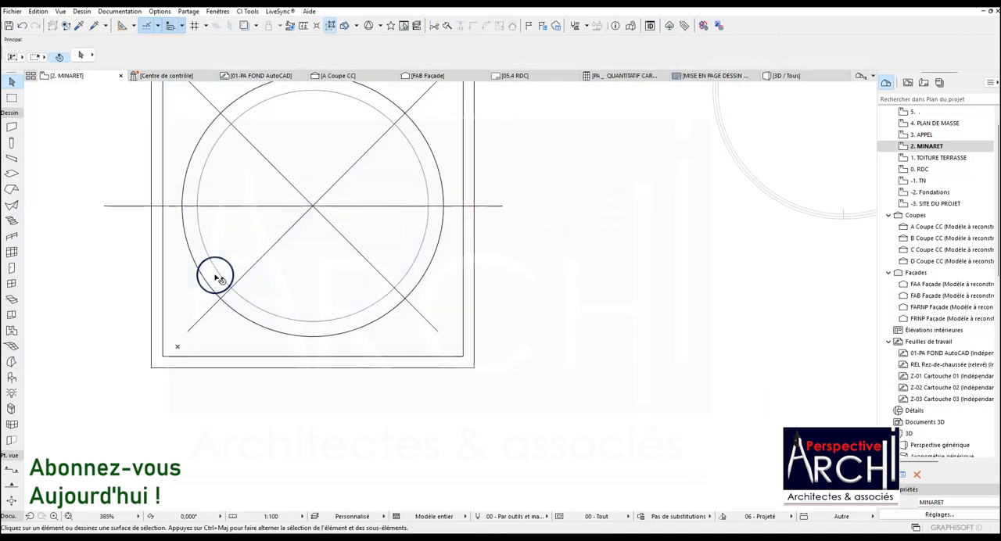
{"action": "left_click", "coordinate": [211, 261]}
{"action": "key", "text": "Escape"}
{"action": "left_click", "coordinate": [198, 223]}
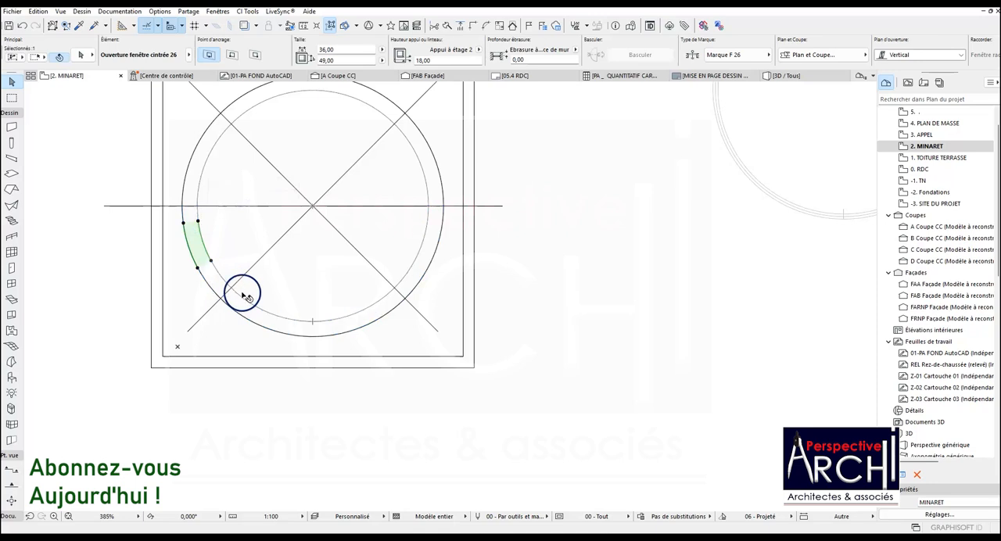
{"action": "left_click", "coordinate": [248, 303], "text": "shift"}
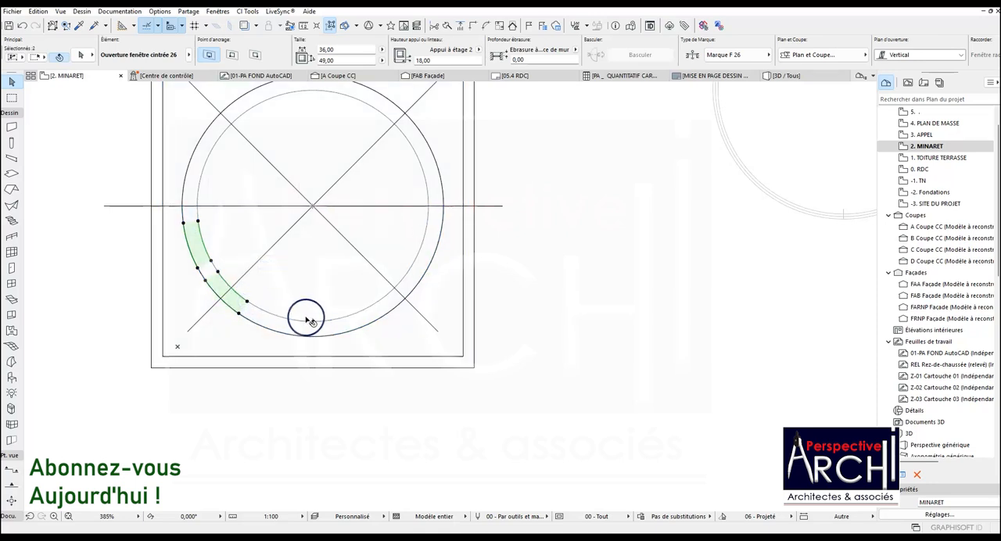
{"action": "left_click", "coordinate": [297, 320], "text": "shift"}
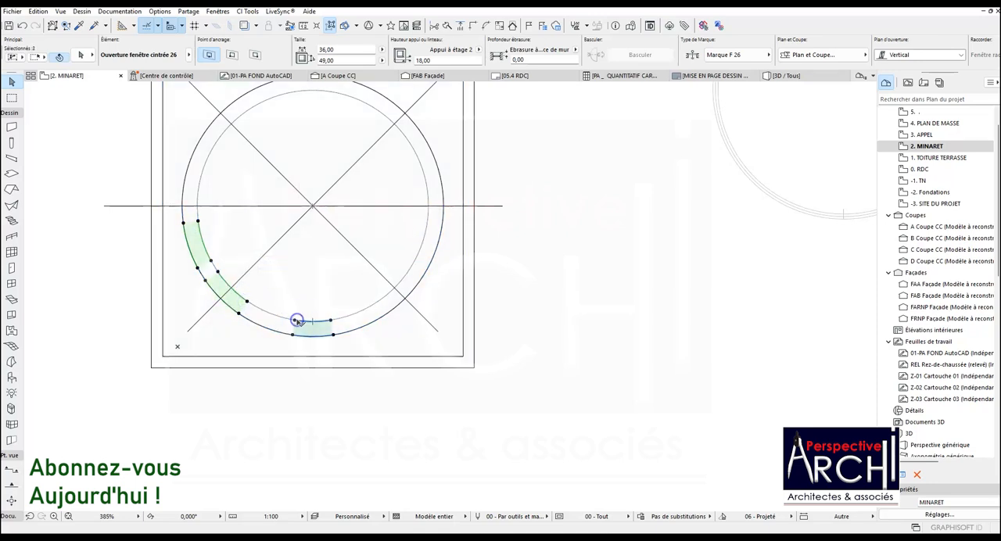
{"action": "left_click", "coordinate": [391, 290], "text": "shift"}
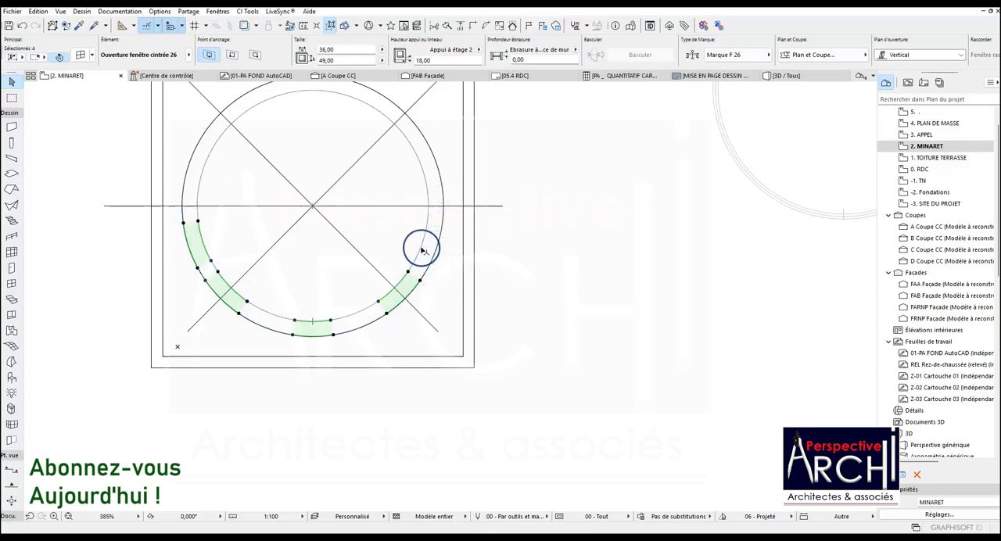
{"action": "left_click", "coordinate": [287, 224]}
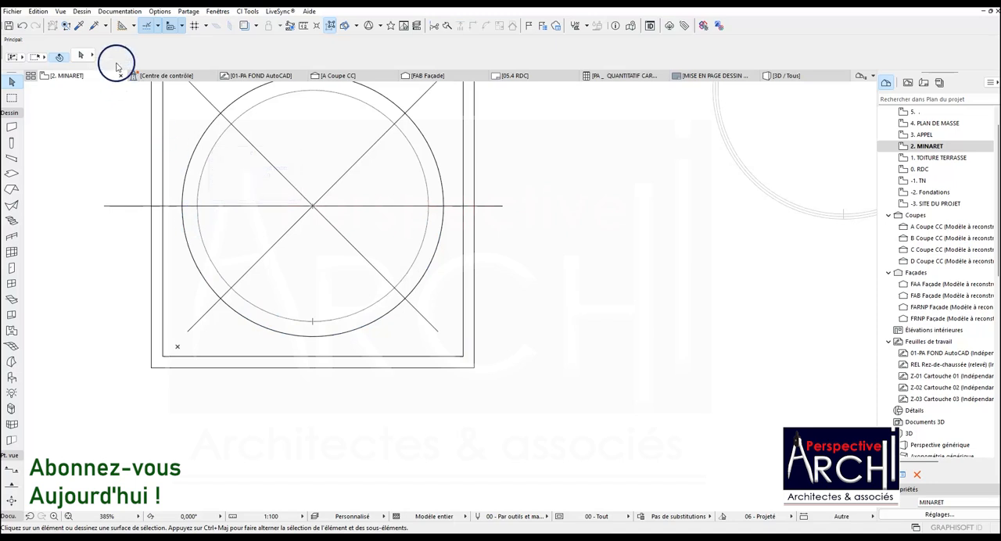
Try the Divisions (3) and Distance (100,00 cm) snap point modes, and set the mode to Pourcent (20,00%).
{"action": "left_click", "coordinate": [156, 27]}
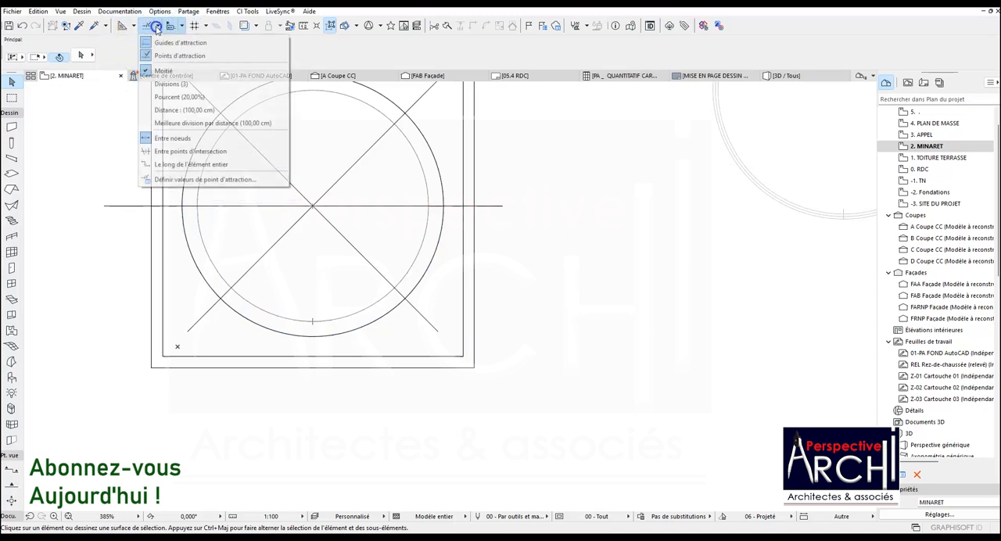
{"action": "left_click", "coordinate": [173, 84]}
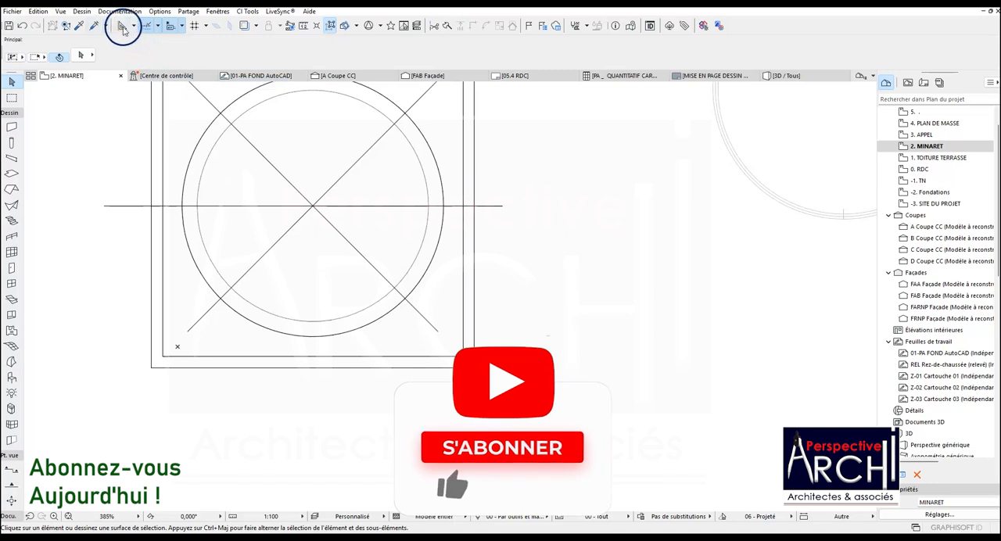
{"action": "left_click", "coordinate": [158, 26]}
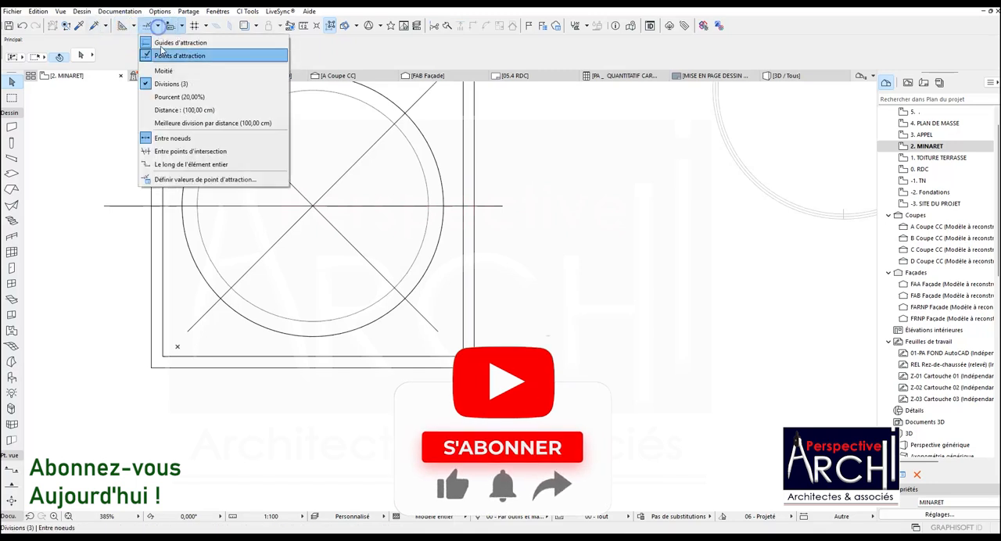
{"action": "left_click", "coordinate": [175, 98]}
{"action": "left_click", "coordinate": [157, 25]}
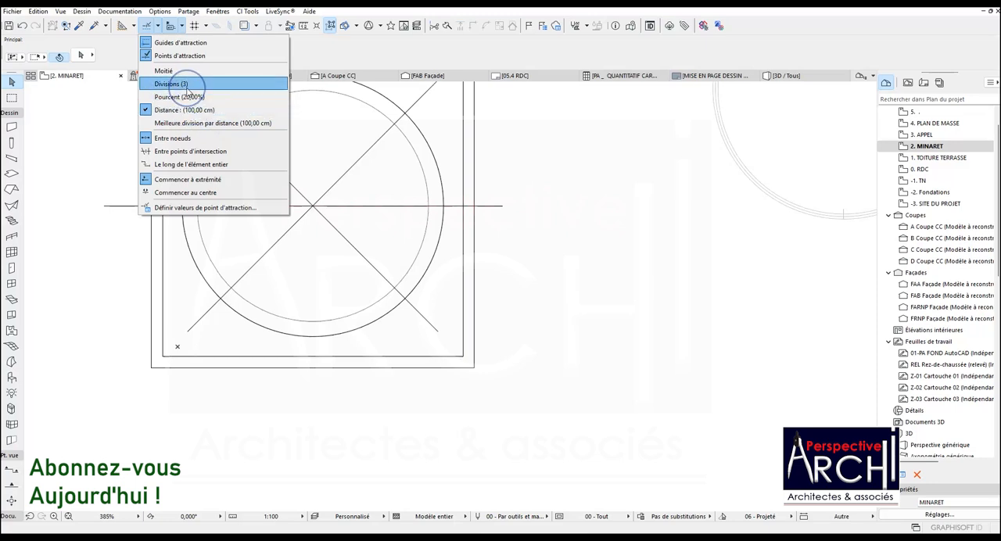
{"action": "left_click", "coordinate": [187, 84]}
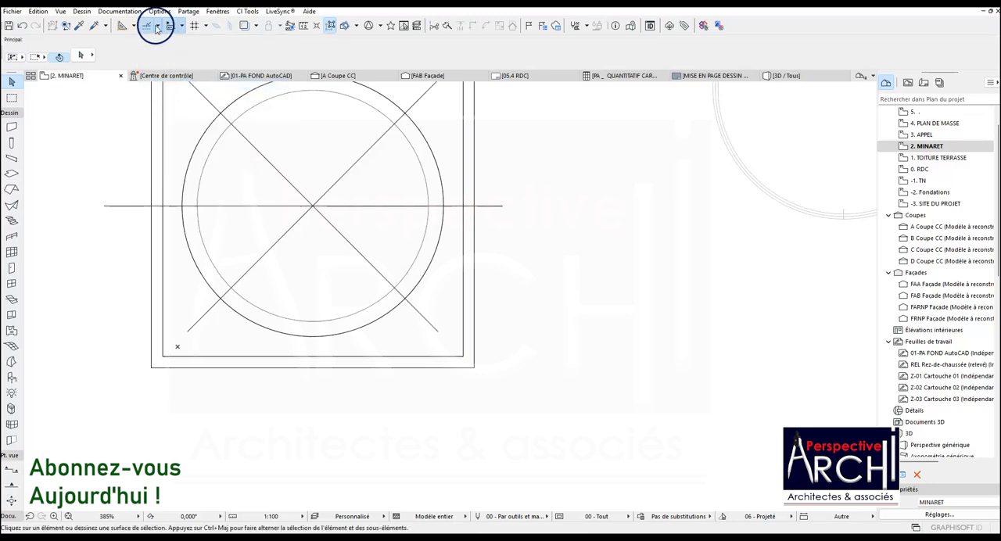
{"action": "left_click", "coordinate": [157, 26]}
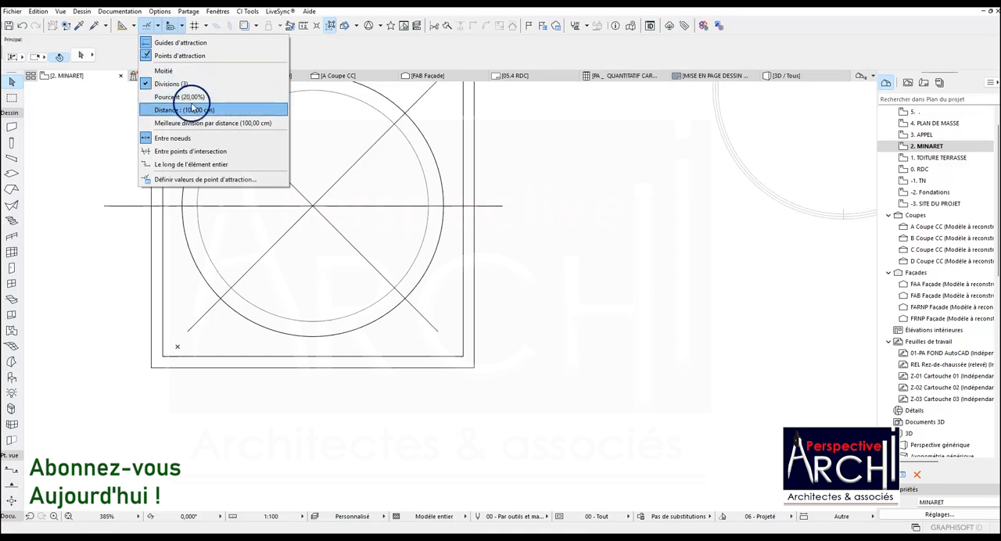
{"action": "left_click", "coordinate": [194, 99]}
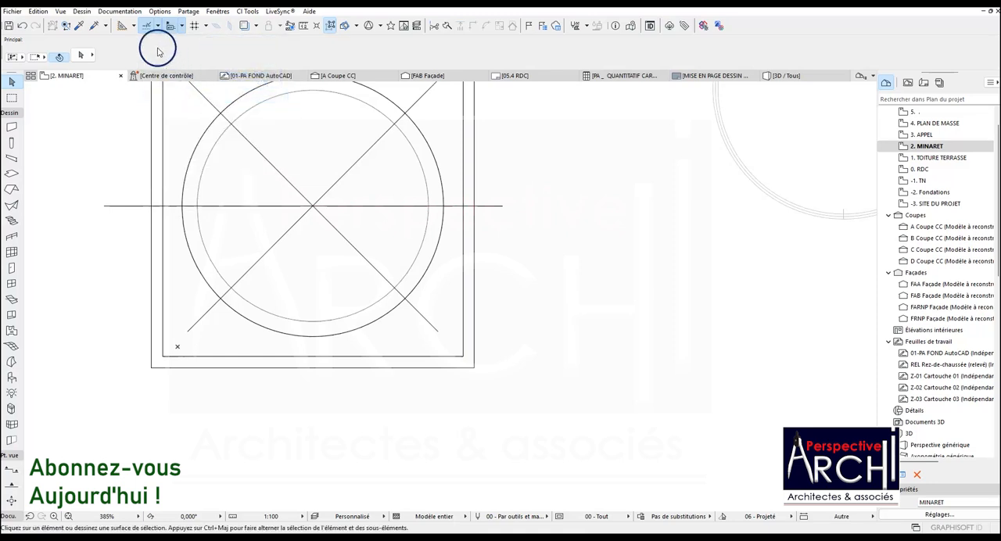
Set the snap point division value to 6, keeping the percentage at 20,00 and the distance at 100,00.
{"action": "left_click", "coordinate": [135, 26]}
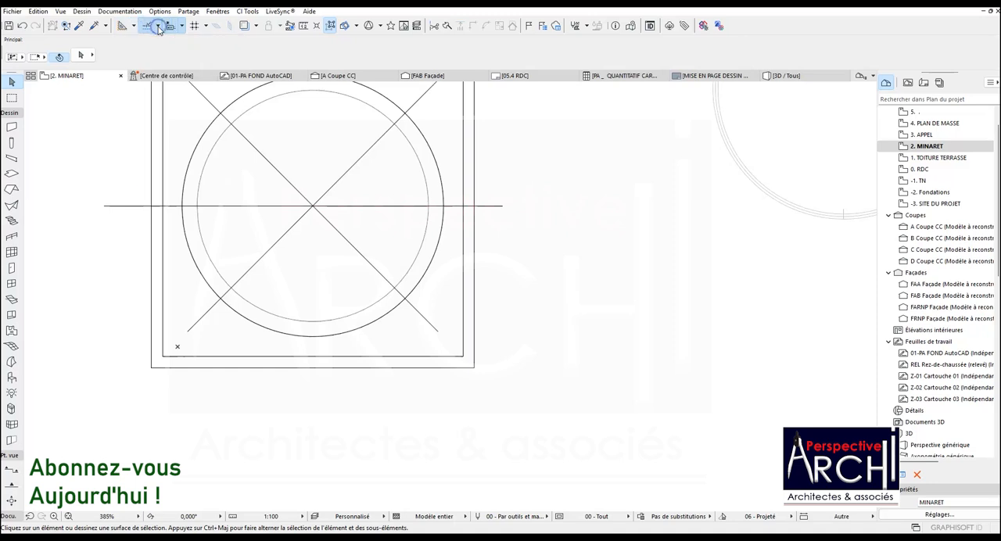
{"action": "left_click", "coordinate": [157, 27]}
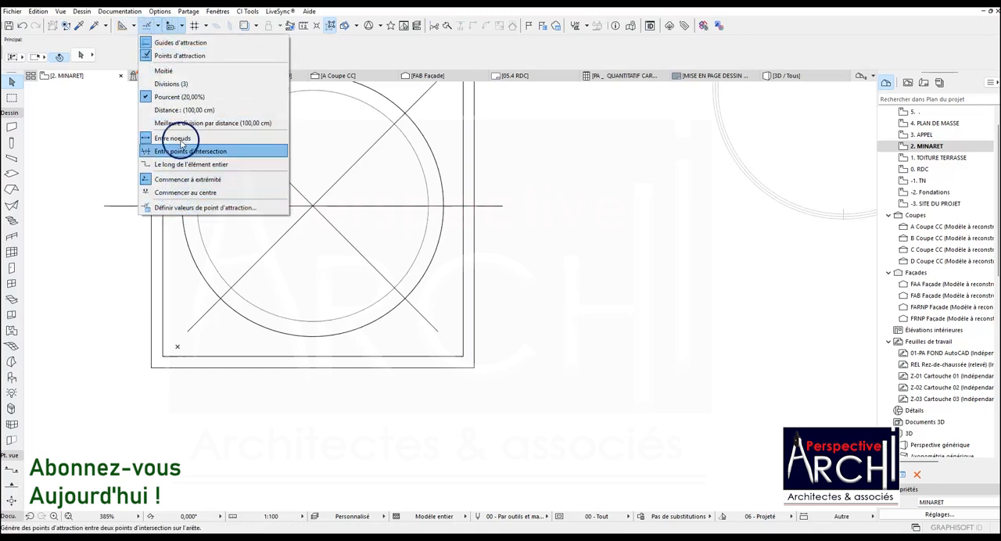
{"action": "left_click", "coordinate": [199, 207]}
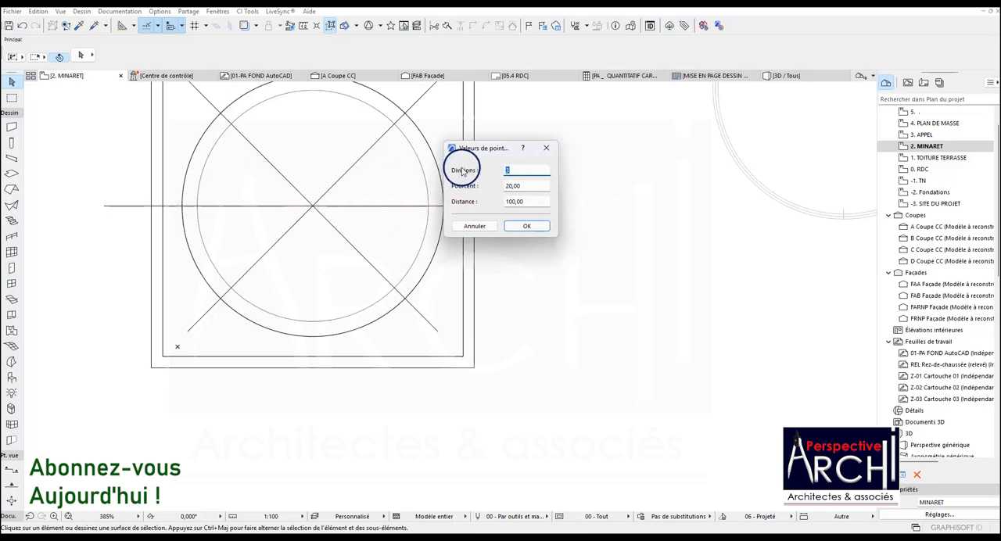
{"action": "key", "text": "Return"}
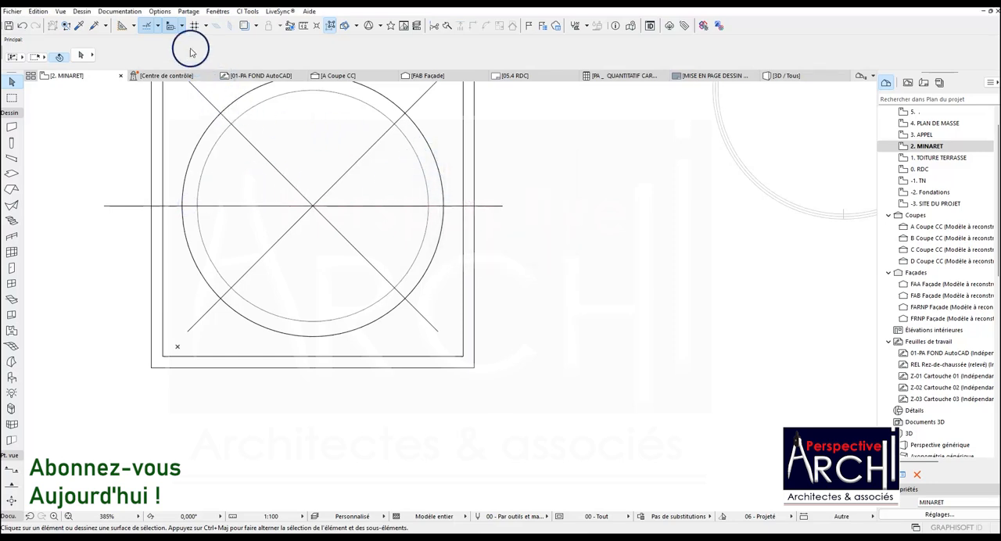
{"action": "left_click", "coordinate": [157, 26]}
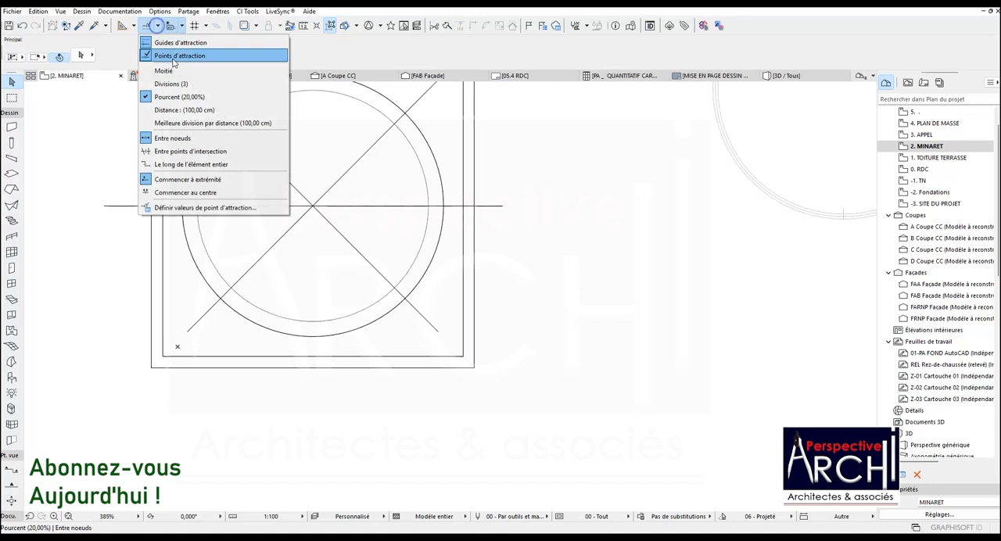
{"action": "left_click", "coordinate": [199, 207]}
{"action": "double_click", "coordinate": [514, 170]}
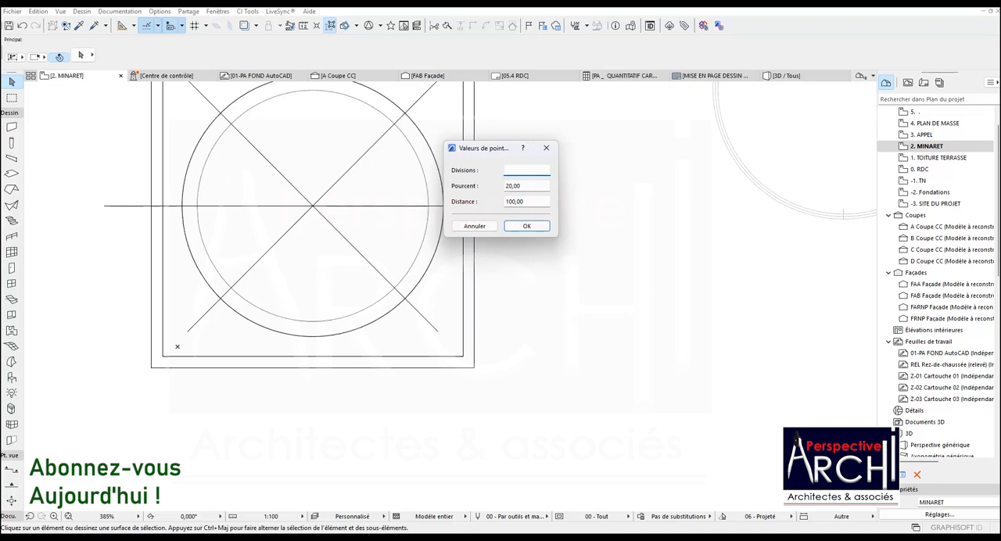
{"action": "left_click", "coordinate": [530, 225]}
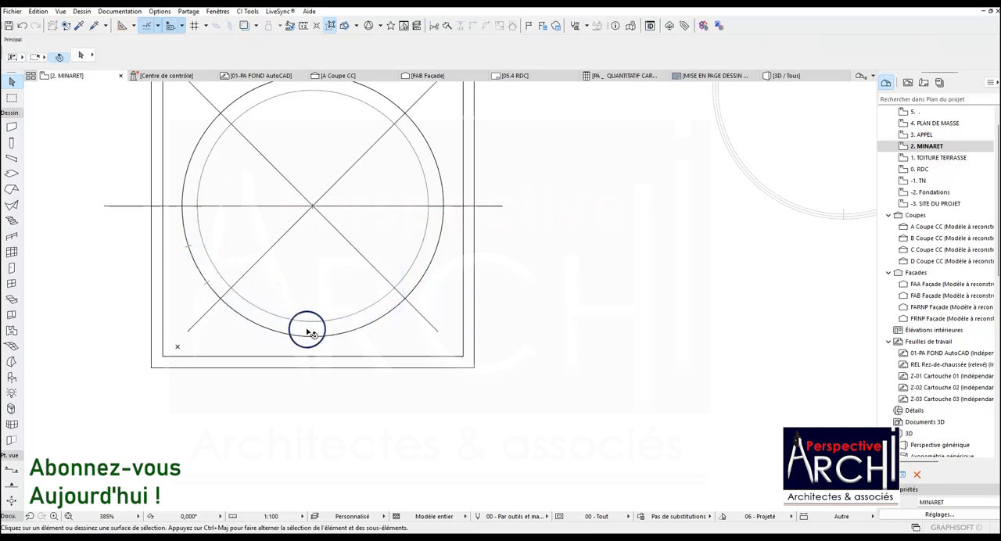
Copy the lower half of the circular wall with its openings horizontally to the empty area beside the square slabs.
{"action": "left_click", "coordinate": [424, 232]}
{"action": "key", "text": "ctrl+shift+d"}
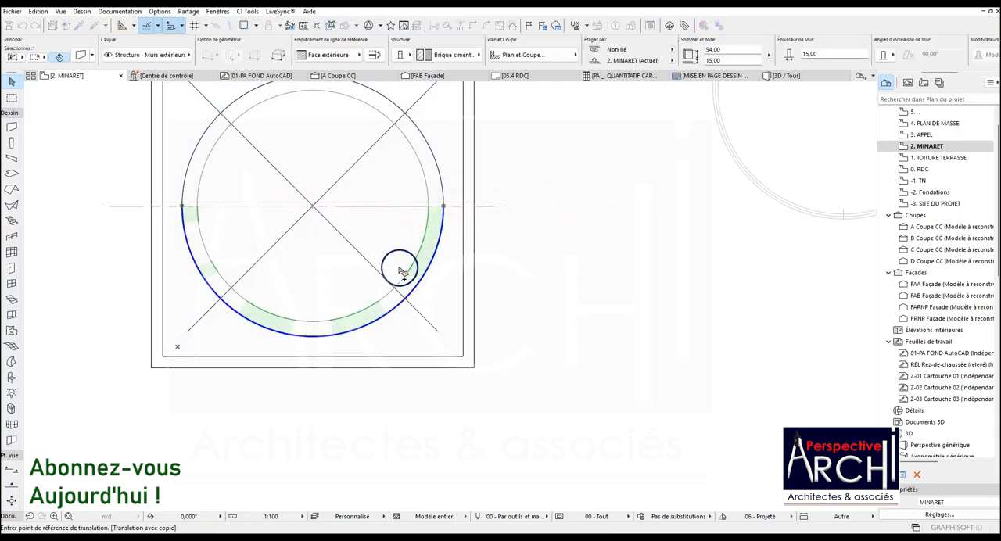
{"action": "left_click", "coordinate": [335, 320]}
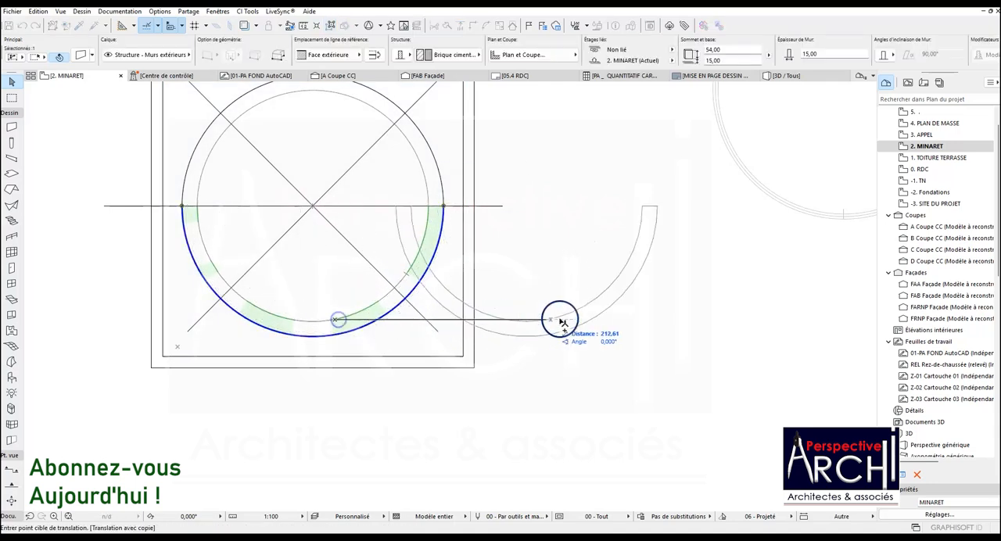
{"action": "left_click", "coordinate": [665, 321]}
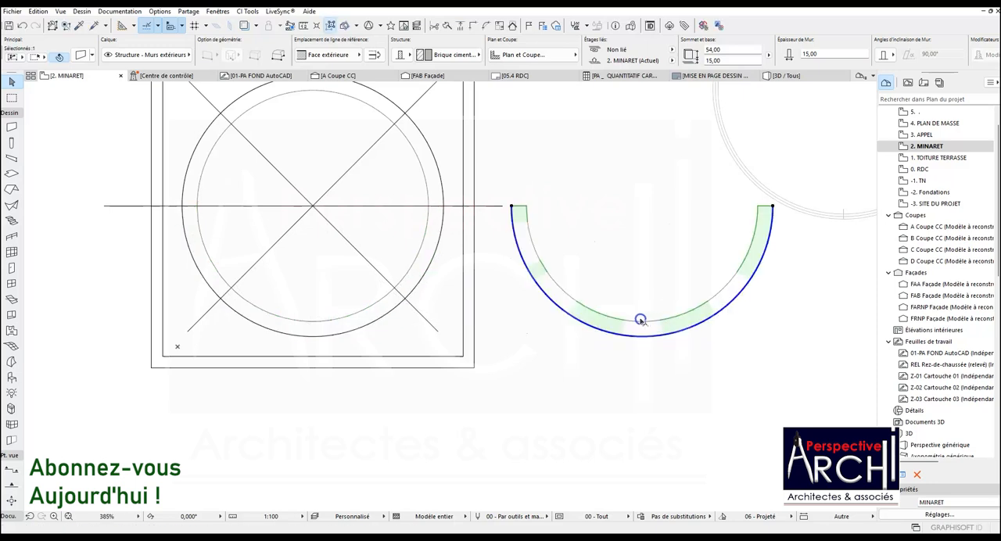
{"action": "key", "text": "Escape"}
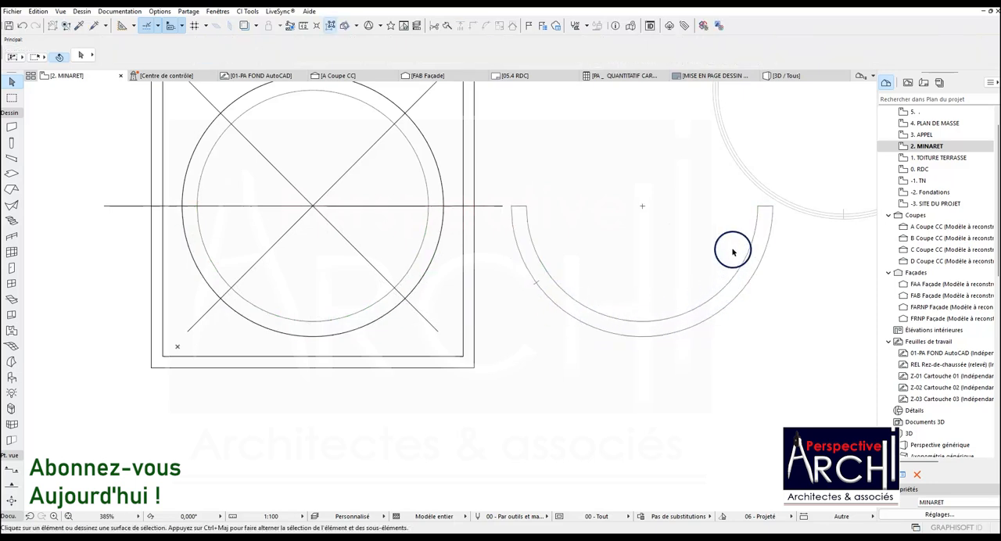
{"action": "left_click", "coordinate": [539, 258]}
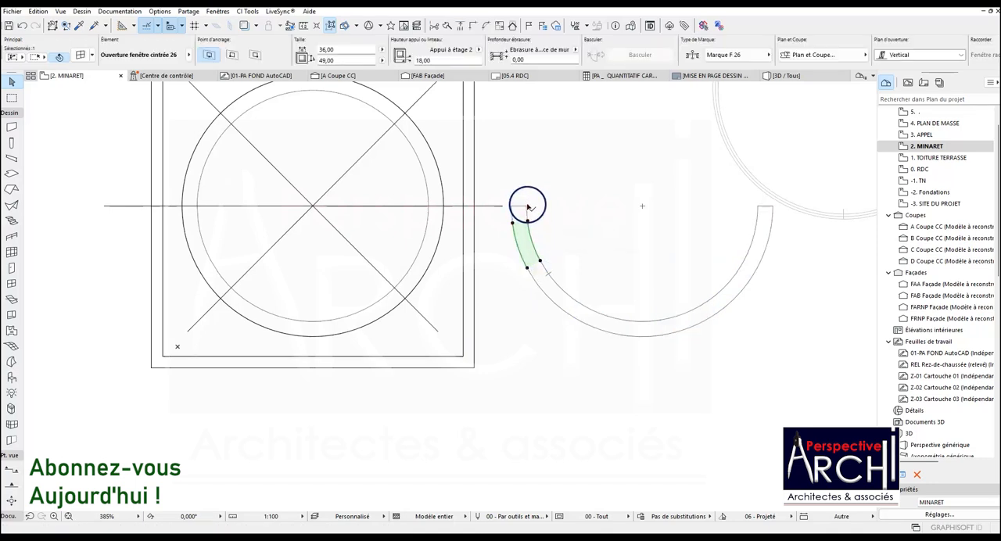
{"action": "key", "text": "Delete"}
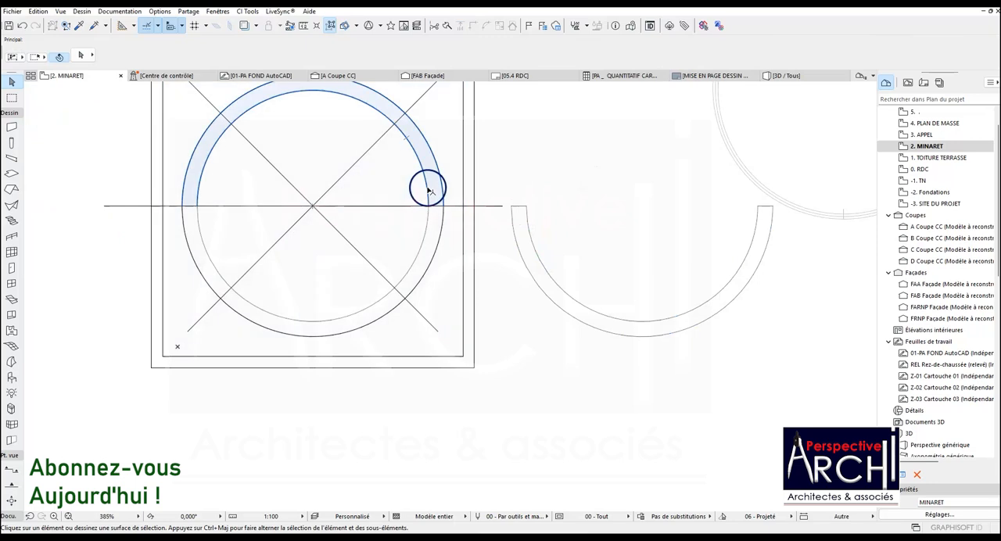
{"action": "left_click", "coordinate": [526, 209]}
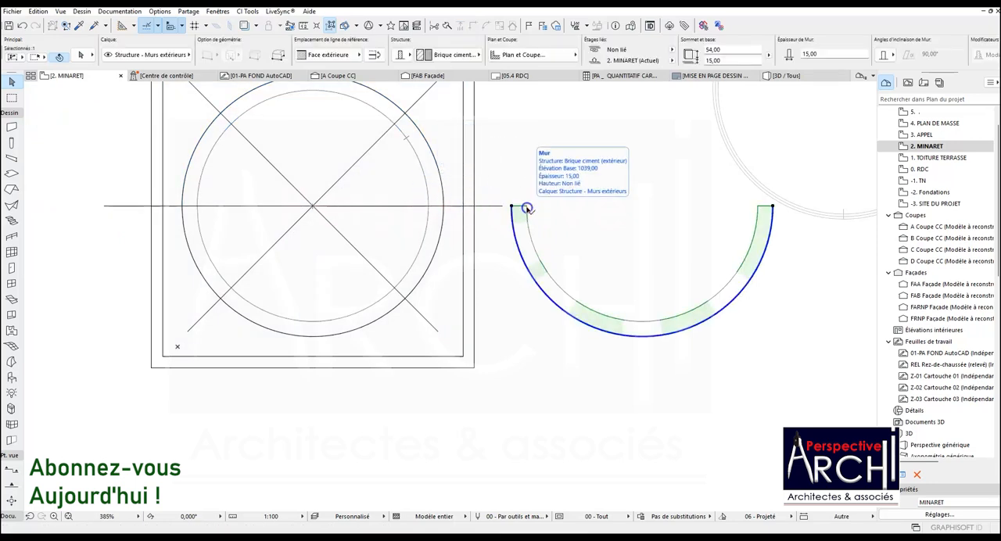
{"action": "key", "text": "Escape"}
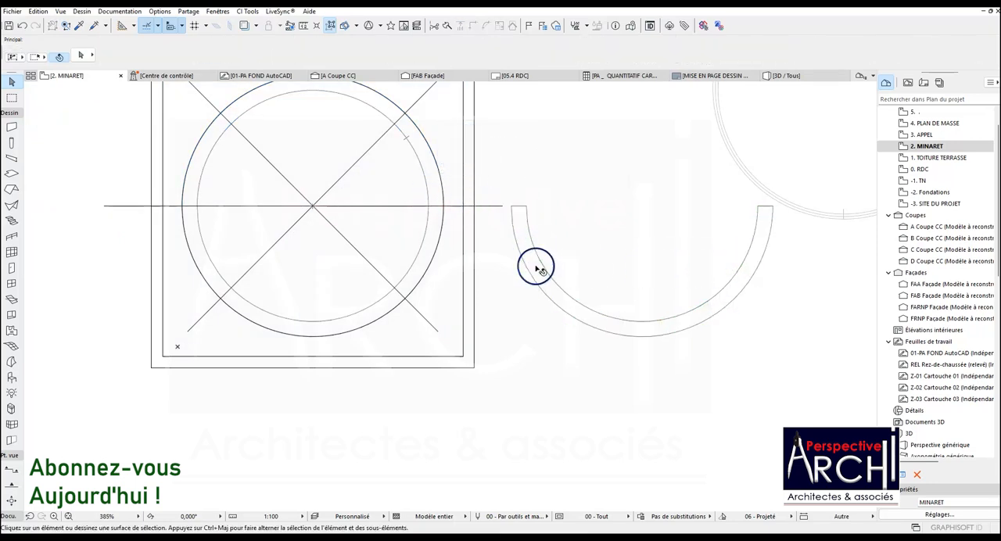
{"action": "left_click", "coordinate": [541, 262]}
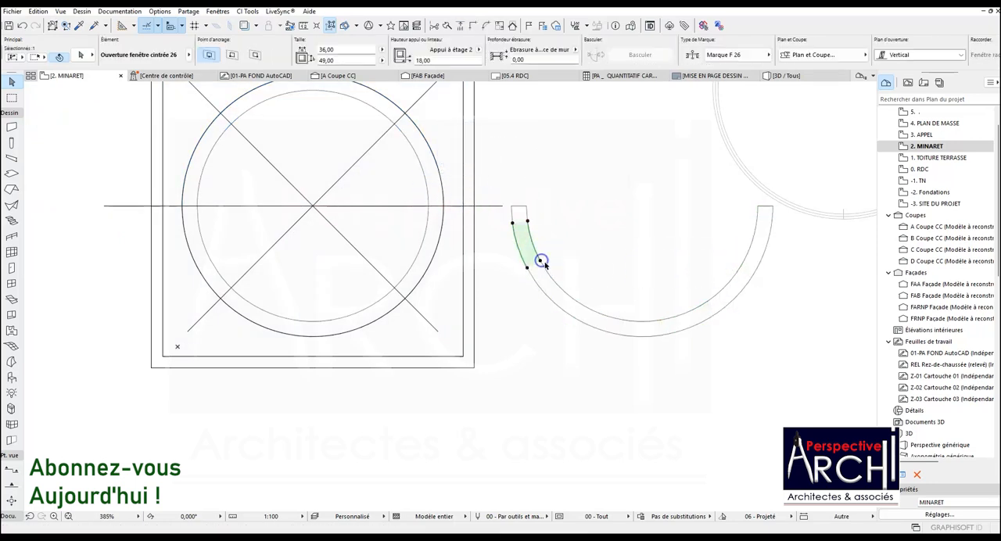
{"action": "left_click", "coordinate": [577, 301], "text": "shift"}
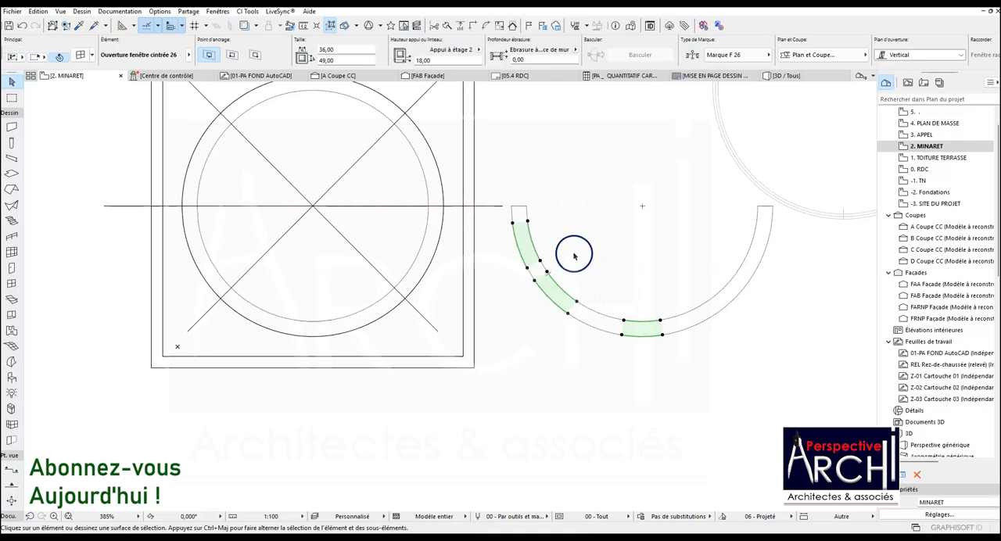
{"action": "key", "text": "Delete"}
Delete the two left-hand openings and the lower-right opening from the copied half-circle wall, and select the remaining bottom-centre opening.
{"action": "left_click", "coordinate": [527, 223]}
{"action": "key", "text": "Escape"}
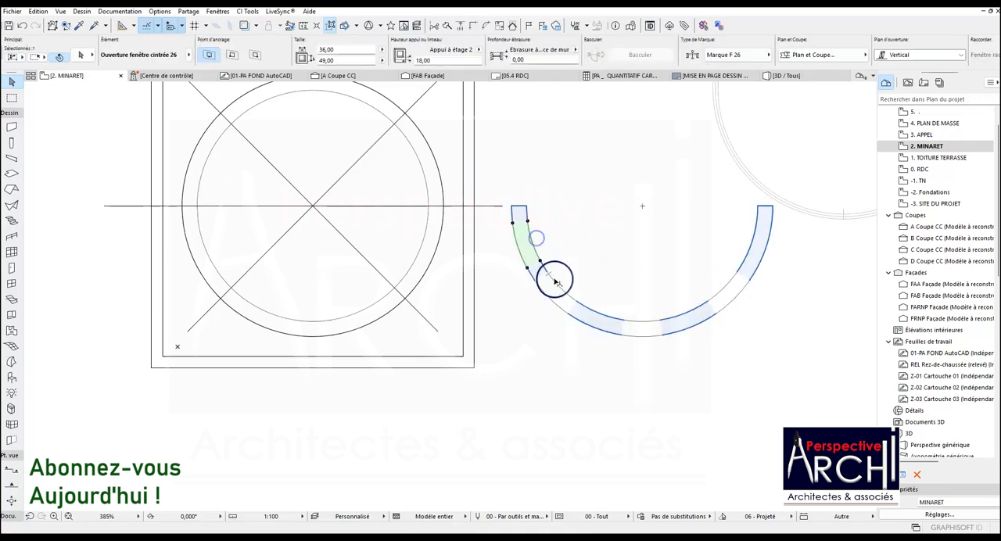
{"action": "left_click", "coordinate": [550, 279]}
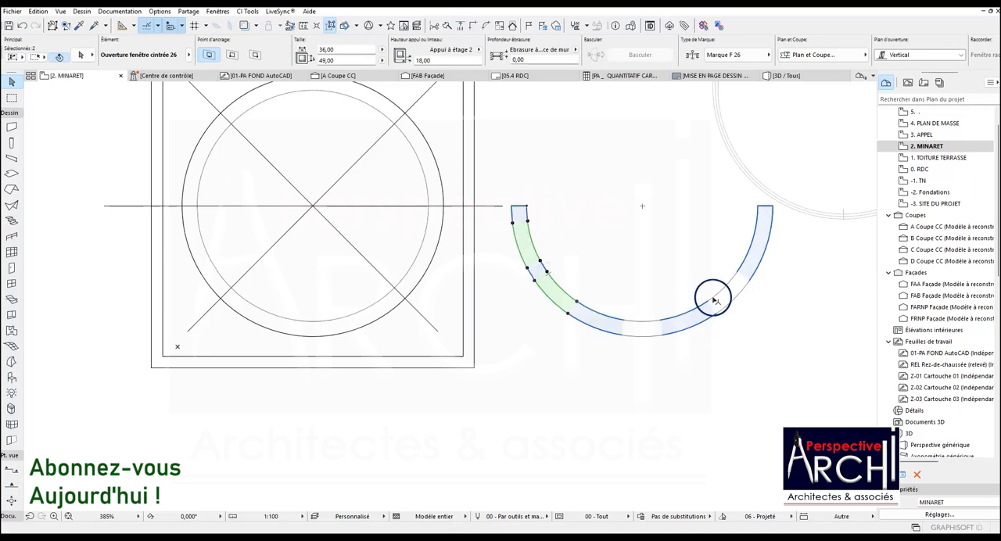
{"action": "key", "text": "Delete"}
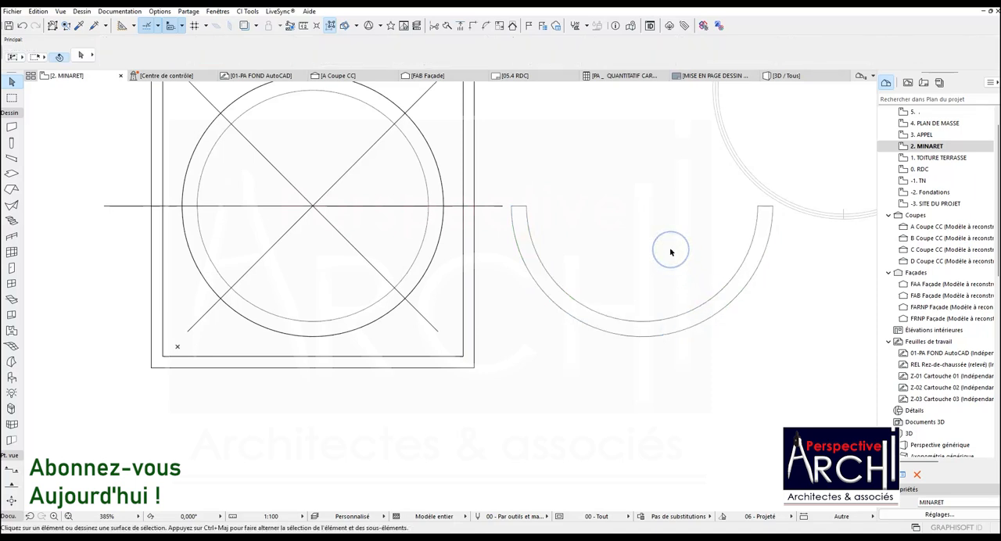
{"action": "left_click", "coordinate": [623, 321]}
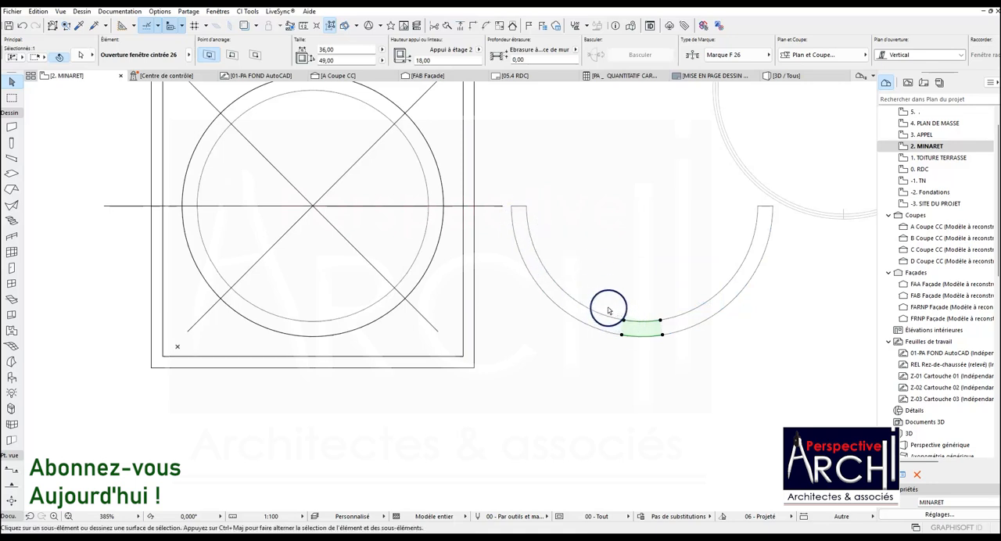
{"action": "key", "text": "ctrl+shift+d"}
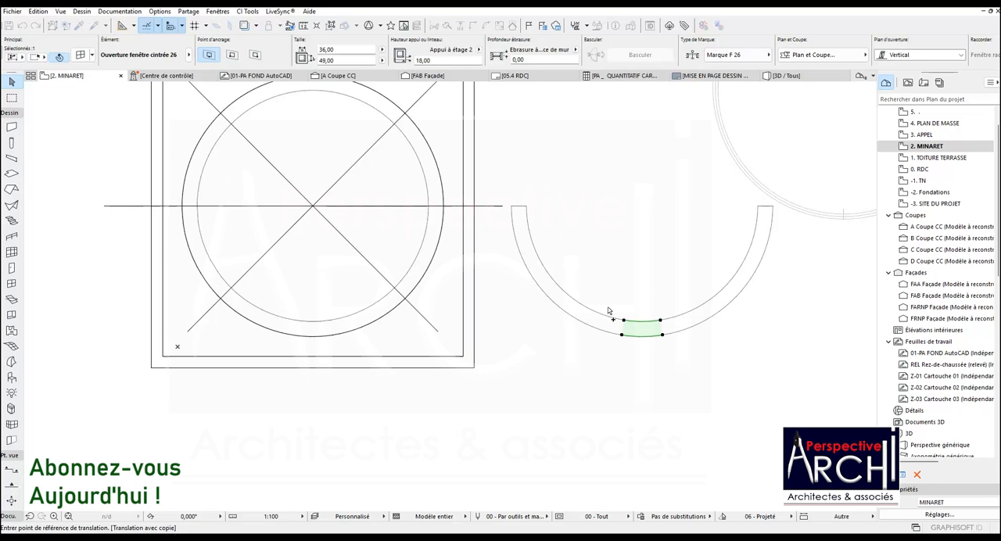
{"action": "key", "text": "Escape"}
{"action": "key", "text": "ctrl+shift+d"}
{"action": "key", "text": "Escape"}
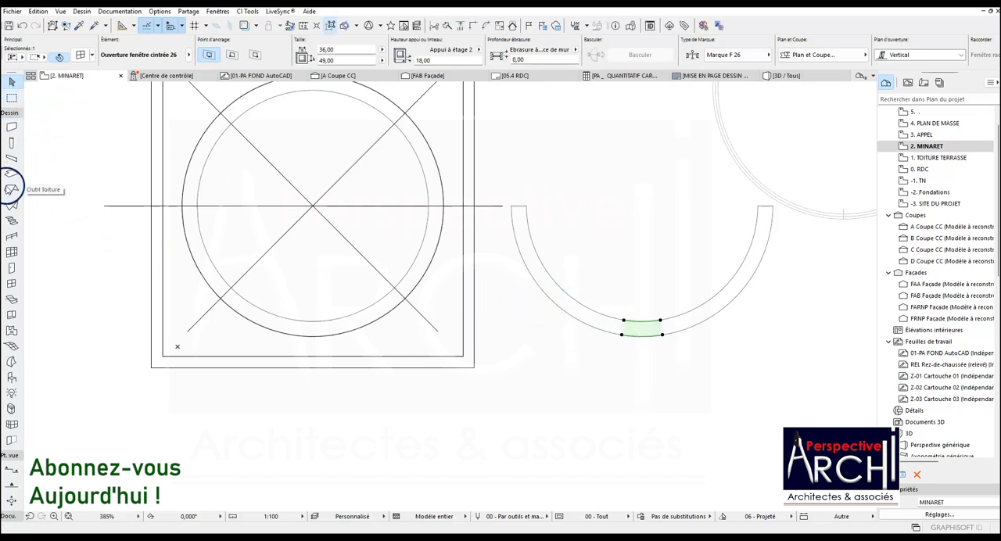
Draw a dashed line from the inner-left corner of the bottom opening to the left inner end of the copied half-circle wall.
{"action": "left_click", "coordinate": [11, 112]}
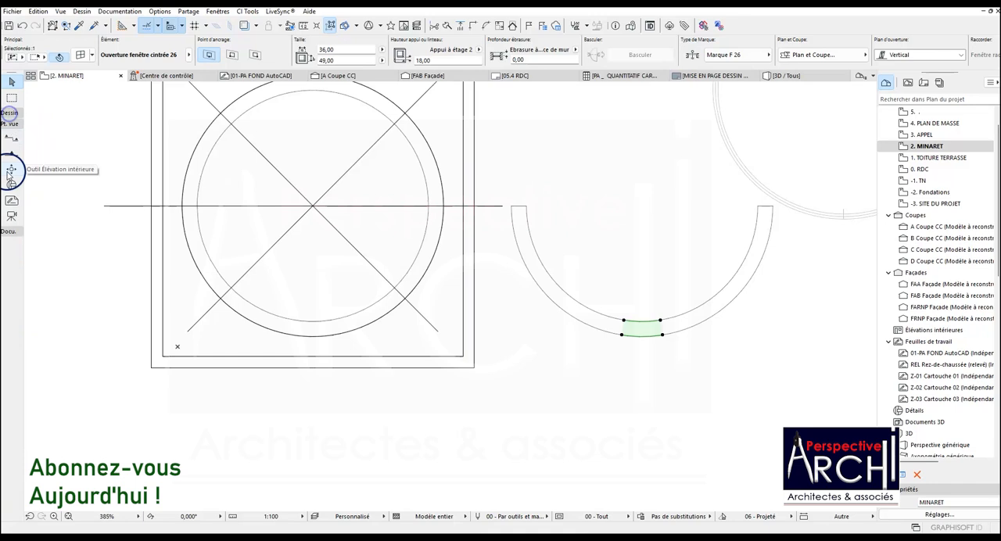
{"action": "left_click", "coordinate": [10, 230]}
{"action": "left_click", "coordinate": [11, 384]}
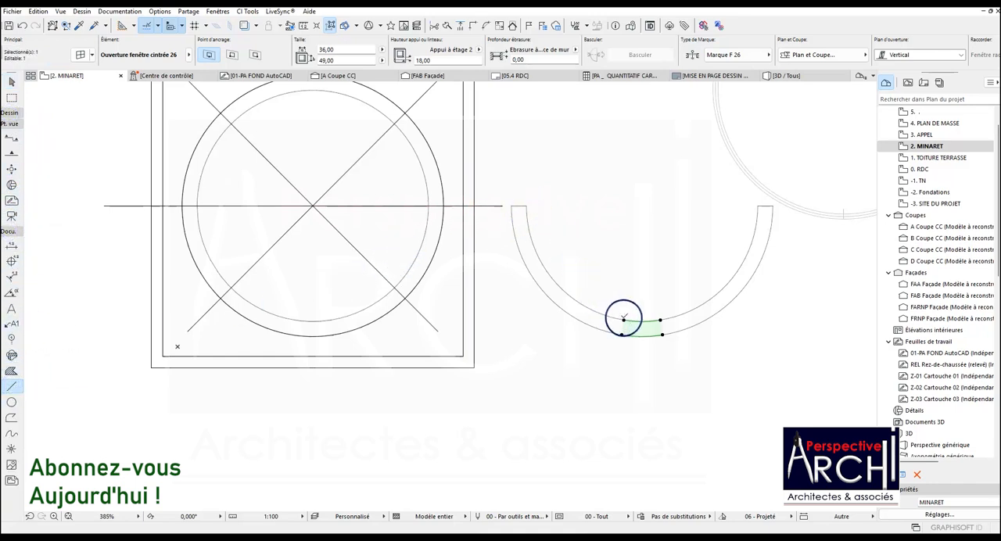
{"action": "left_click", "coordinate": [624, 319]}
{"action": "key", "text": "Escape"}
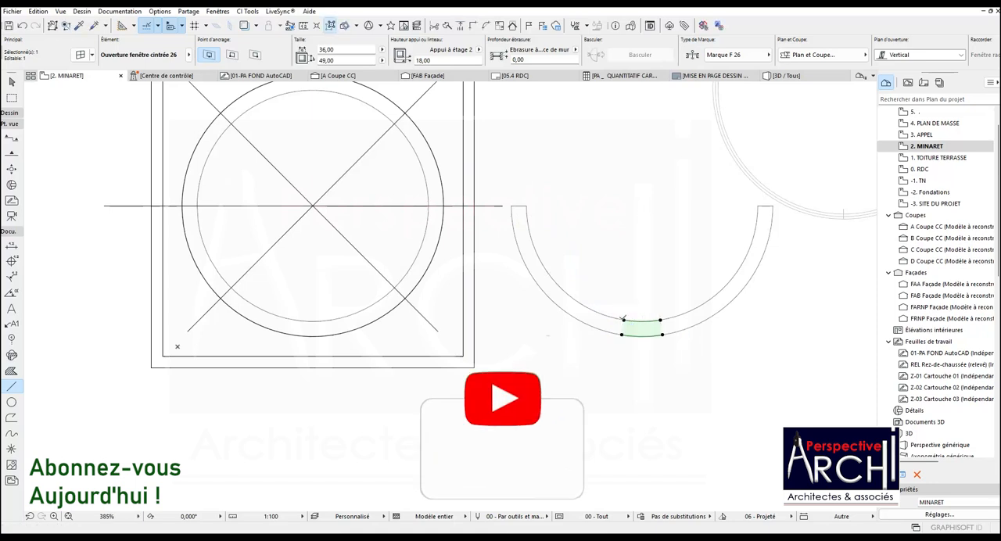
{"action": "key", "text": "Escape"}
{"action": "left_click", "coordinate": [624, 319]}
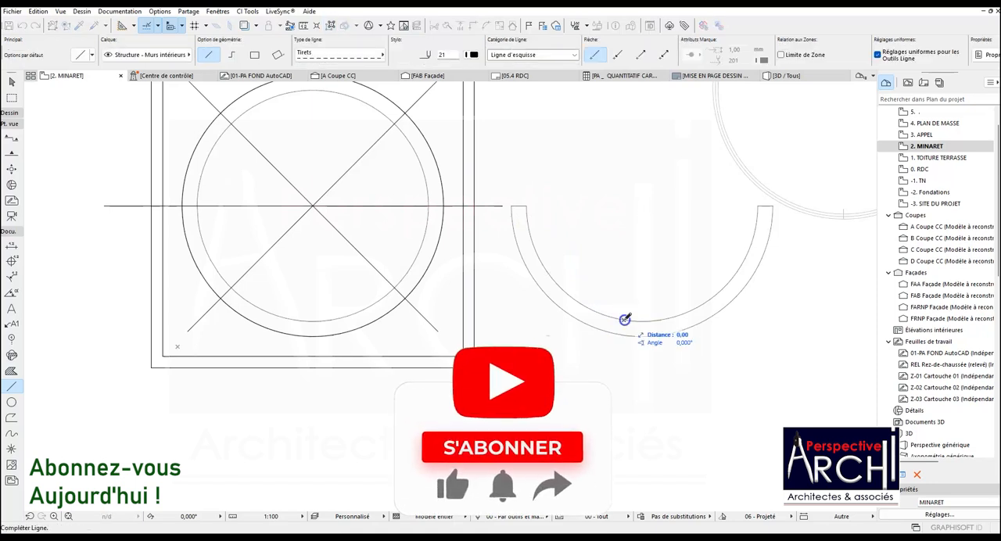
{"action": "left_click", "coordinate": [526, 207]}
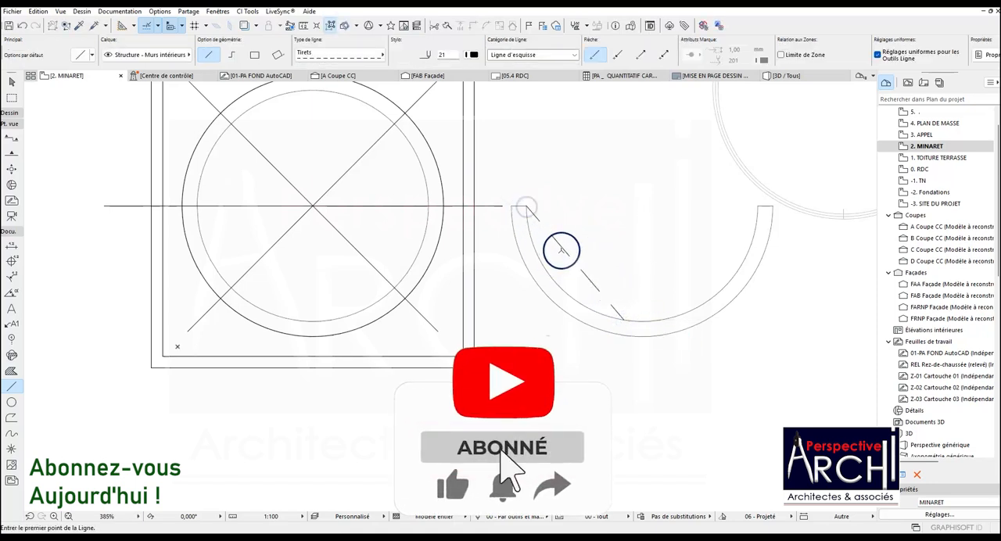
Set the snap point division value to 3, keeping the percentage at 20,00 and the distance at 100,00.
{"action": "left_click", "coordinate": [181, 26]}
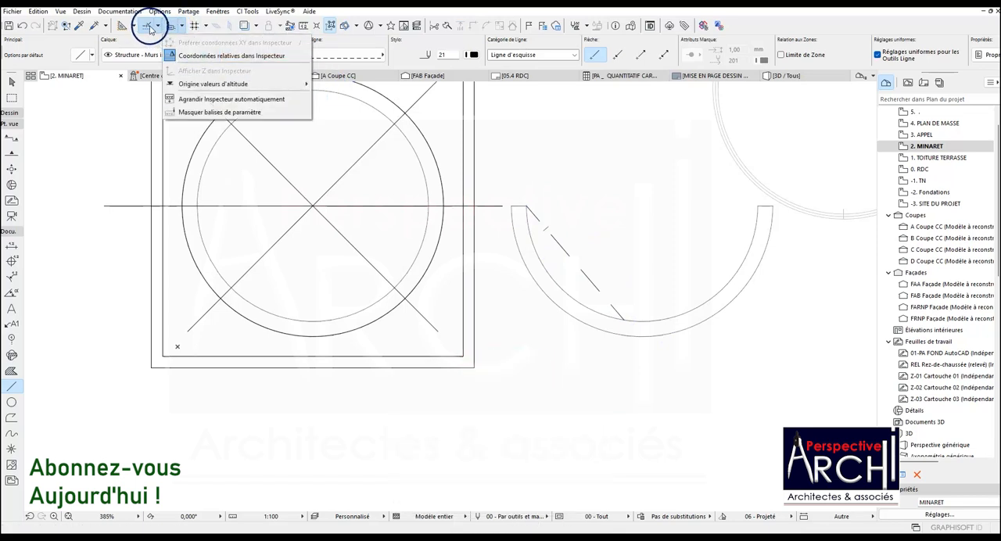
{"action": "left_click", "coordinate": [155, 26]}
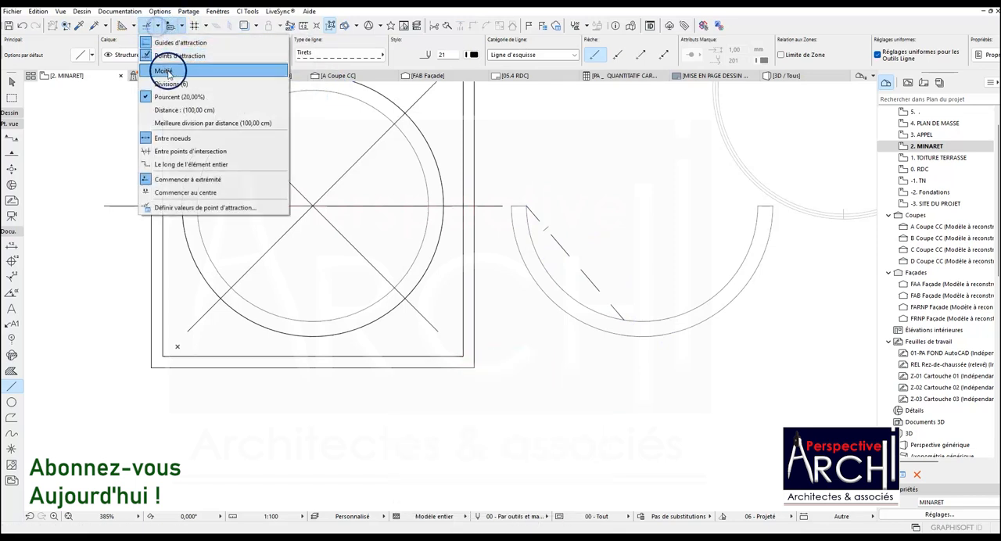
{"action": "left_click", "coordinate": [191, 207]}
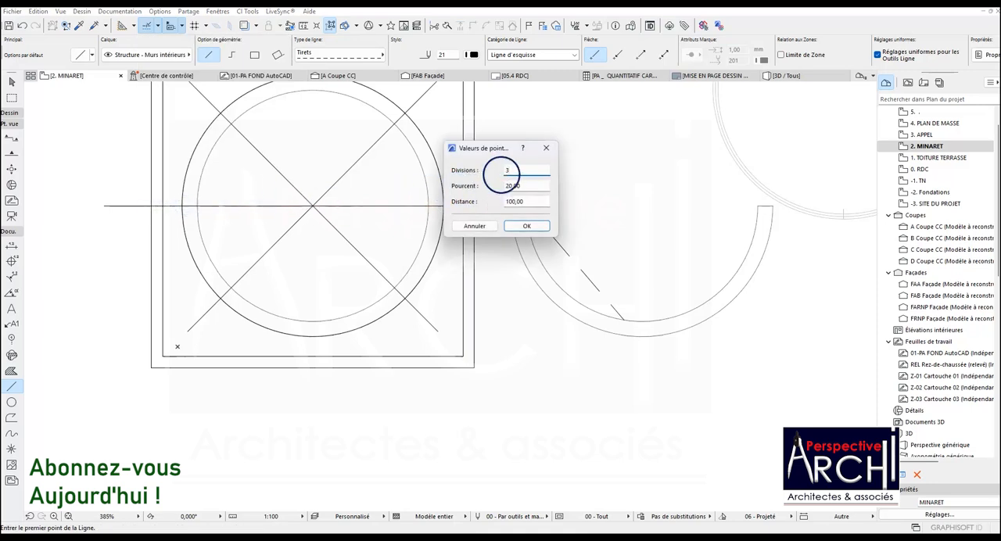
{"action": "type", "text": "3"}
{"action": "left_click", "coordinate": [519, 226]}
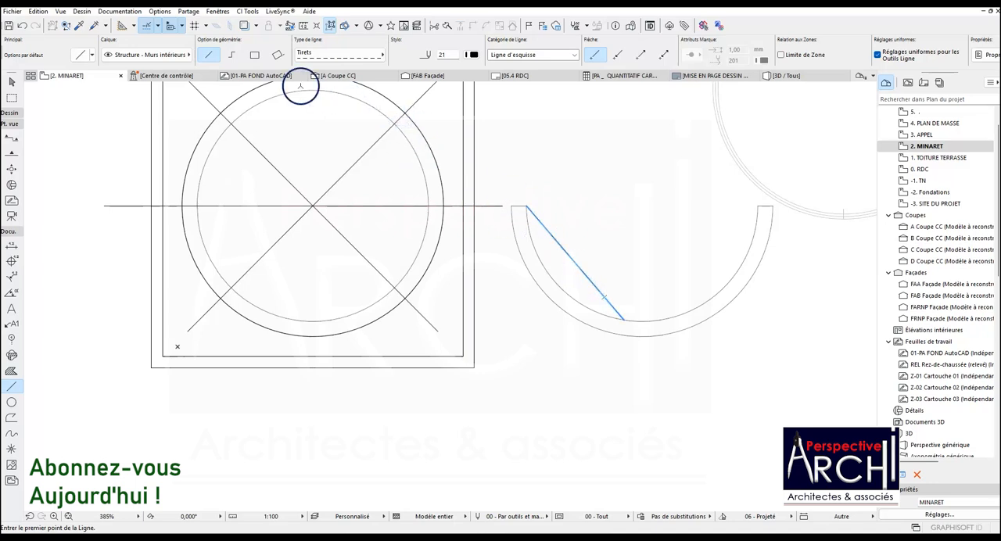
Switch the snap points to the Divisions mode and turn the snap guides back on.
{"action": "left_click", "coordinate": [156, 27]}
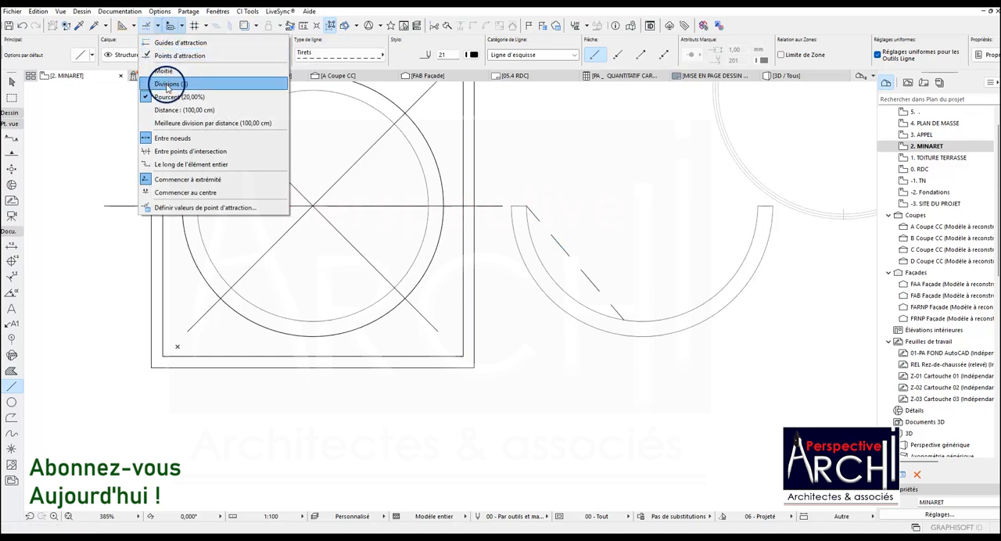
{"action": "left_click", "coordinate": [165, 83]}
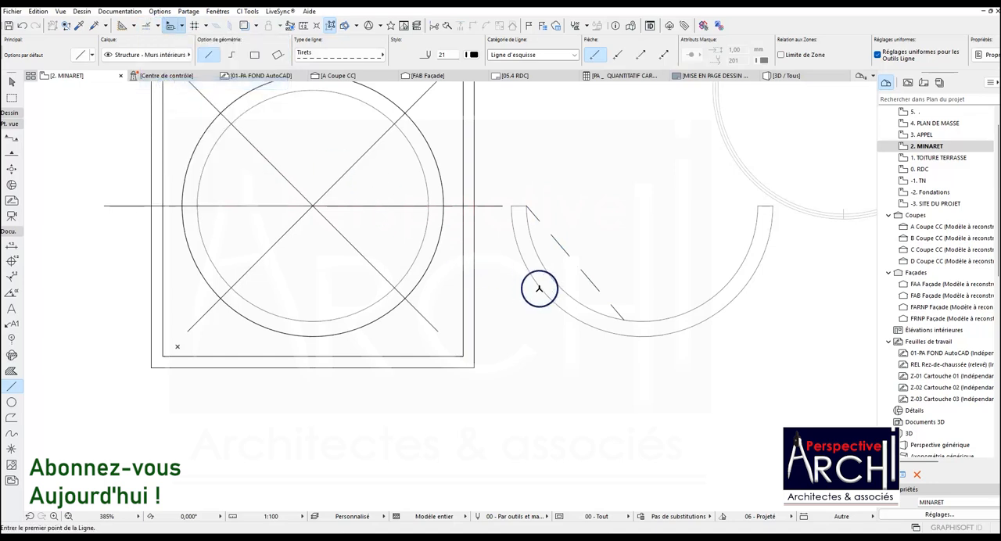
{"action": "left_click", "coordinate": [183, 28]}
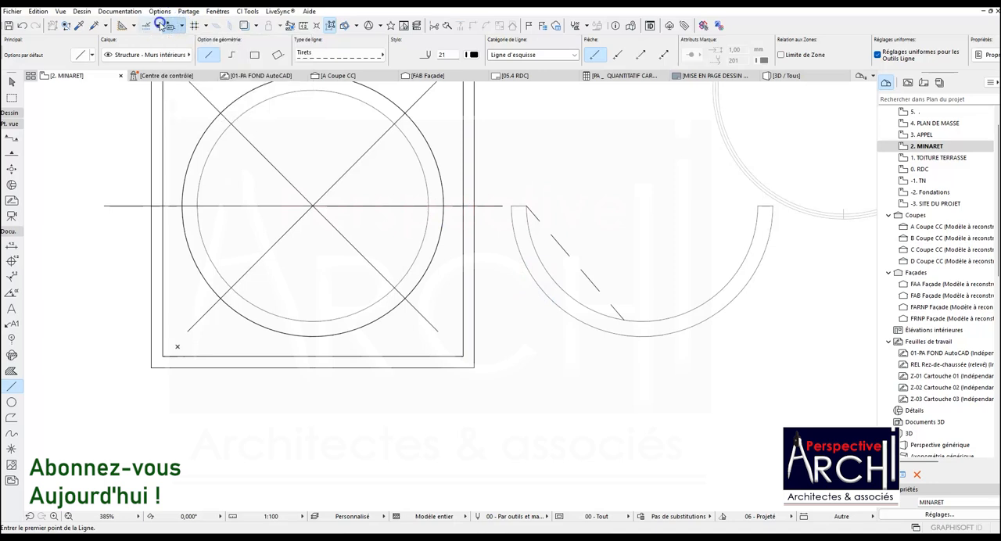
{"action": "left_click", "coordinate": [149, 27]}
{"action": "left_click", "coordinate": [147, 43]}
{"action": "left_click", "coordinate": [157, 29]}
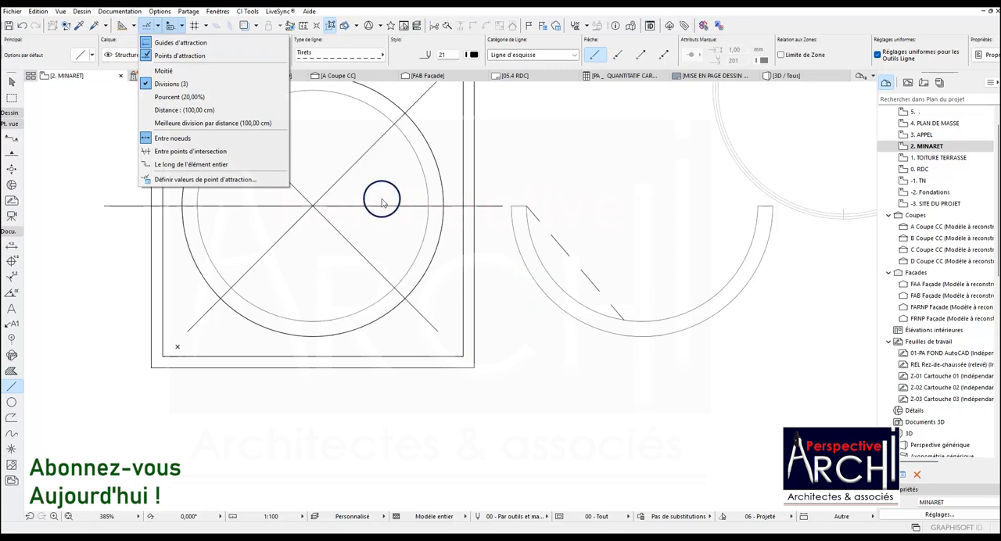
{"action": "left_click", "coordinate": [529, 283]}
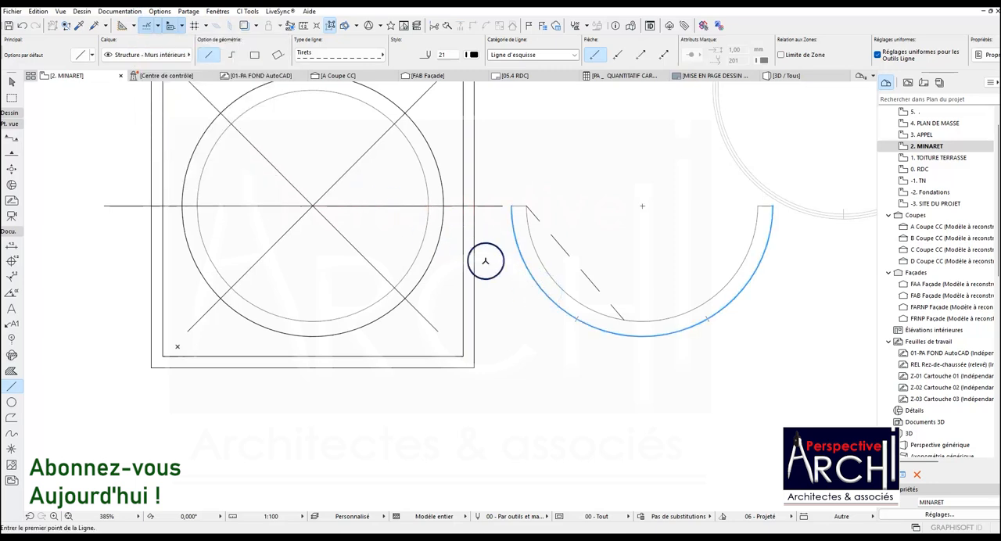
Set the snap point division value to 6.
{"action": "left_click", "coordinate": [157, 30]}
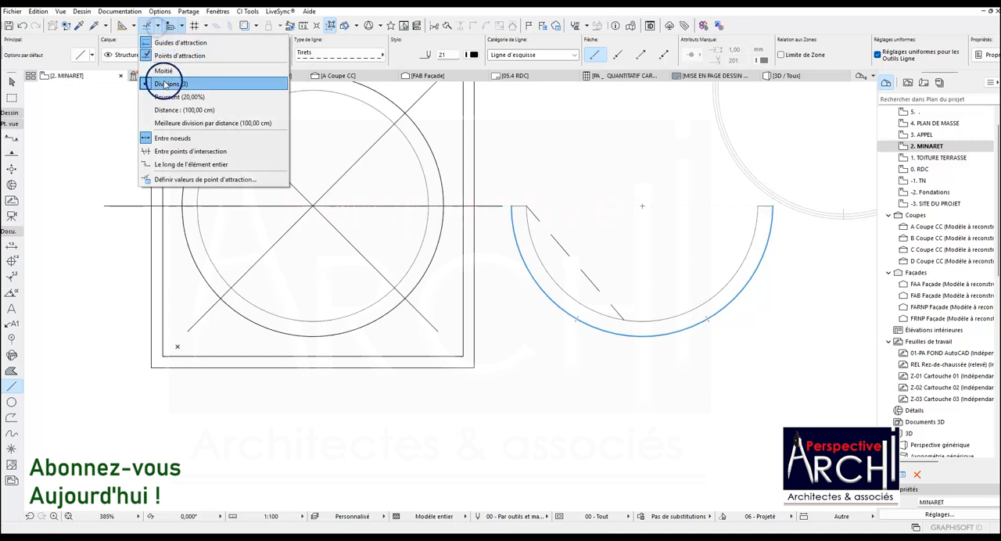
{"action": "left_click", "coordinate": [179, 179]}
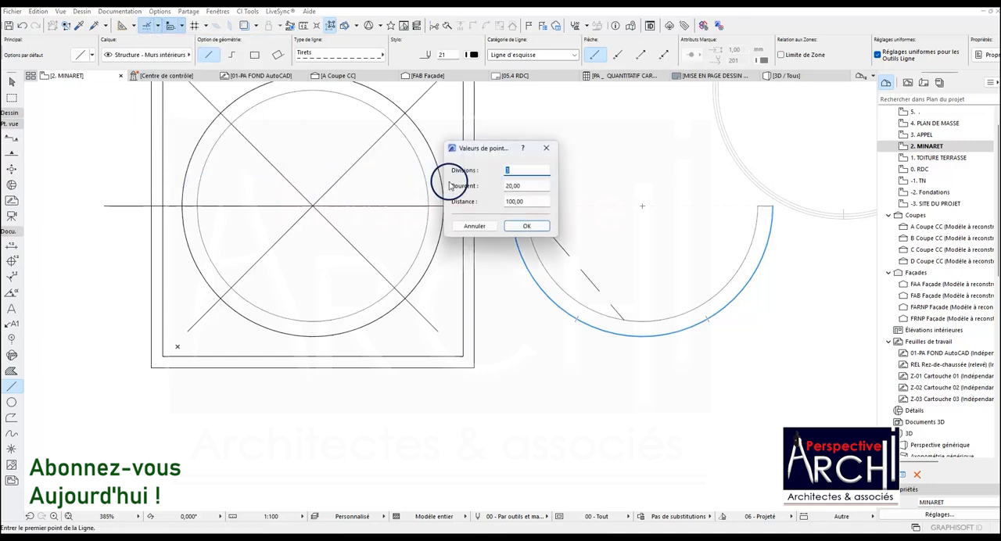
{"action": "left_click", "coordinate": [526, 226]}
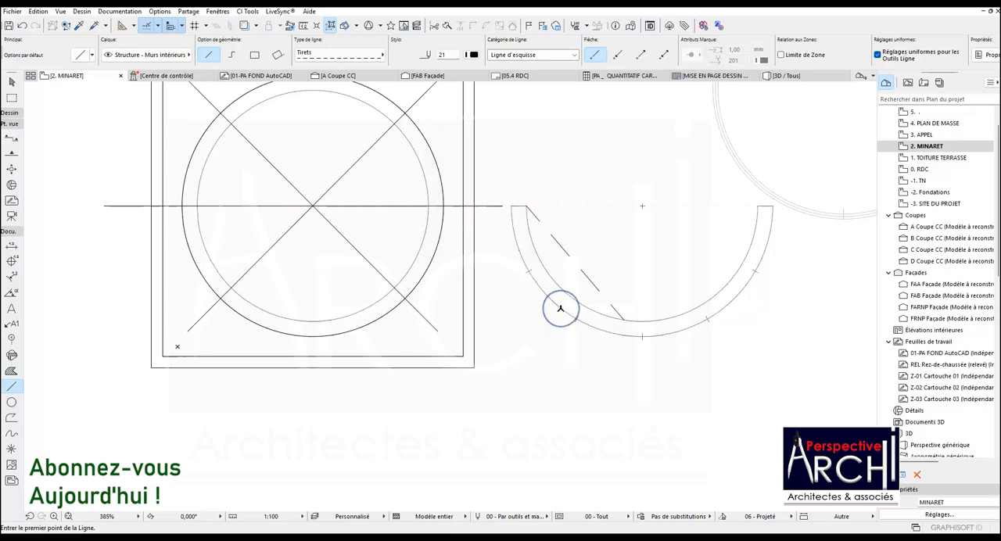
Copy the bottom opening along the wall's arc in 30° steps to the two division marks on the left half.
{"action": "left_click", "coordinate": [602, 325], "text": "shift"}
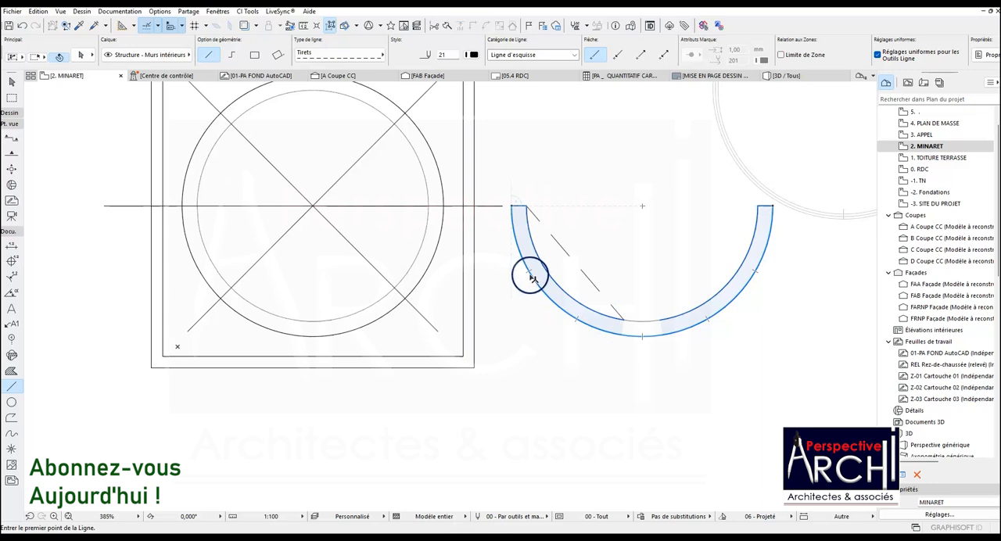
{"action": "left_click", "coordinate": [619, 333]}
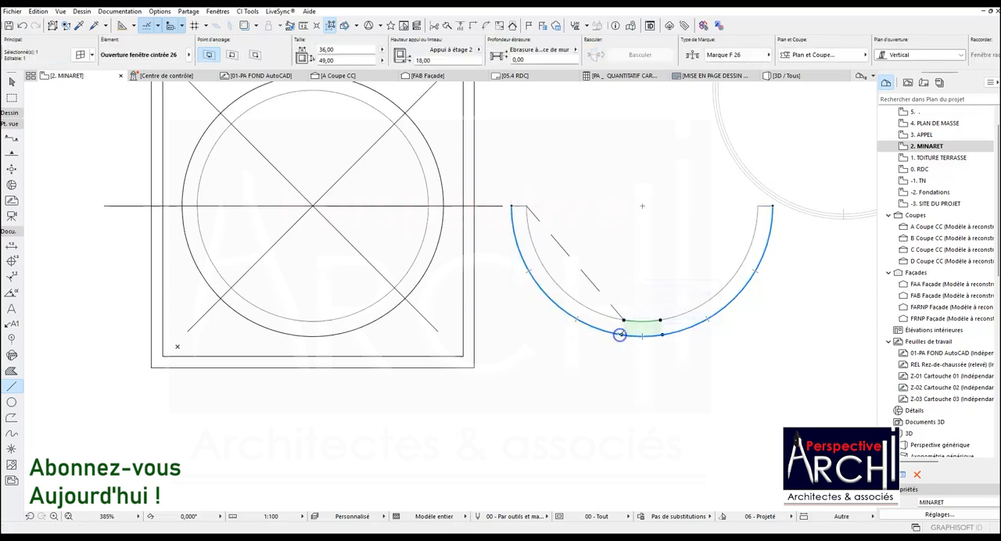
{"action": "key", "text": "ctrl+shift+d"}
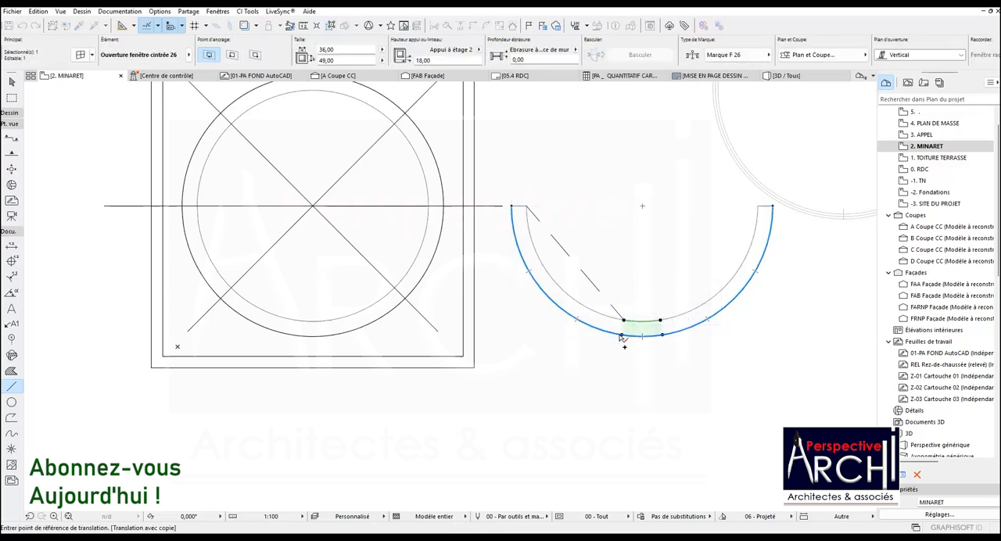
{"action": "left_click", "coordinate": [643, 338]}
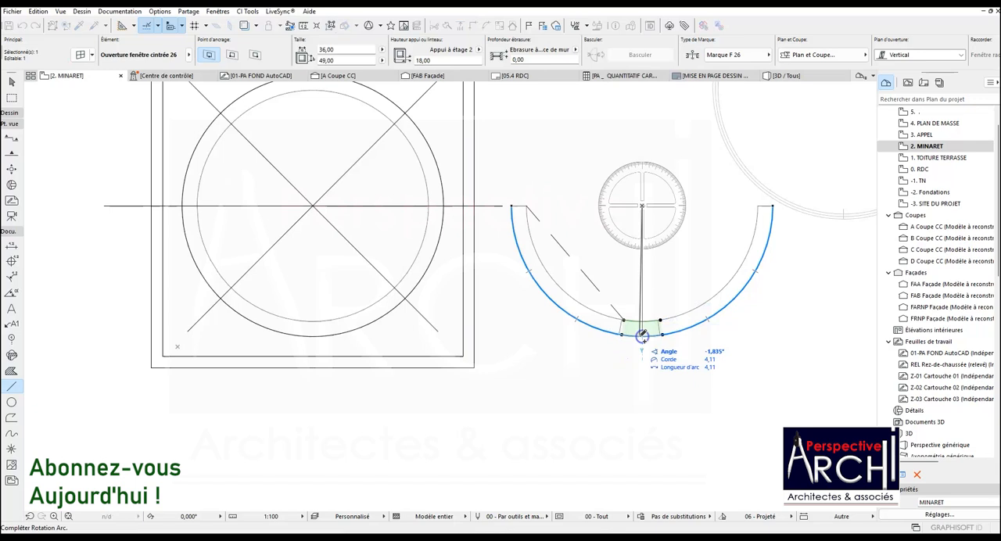
{"action": "left_click", "coordinate": [579, 319]}
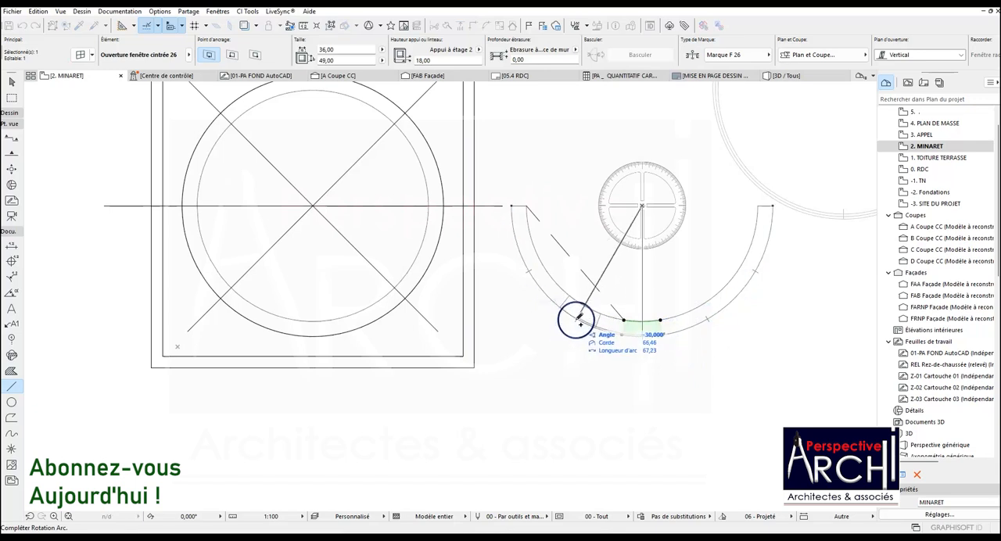
{"action": "key", "text": "ctrl+alt+m"}
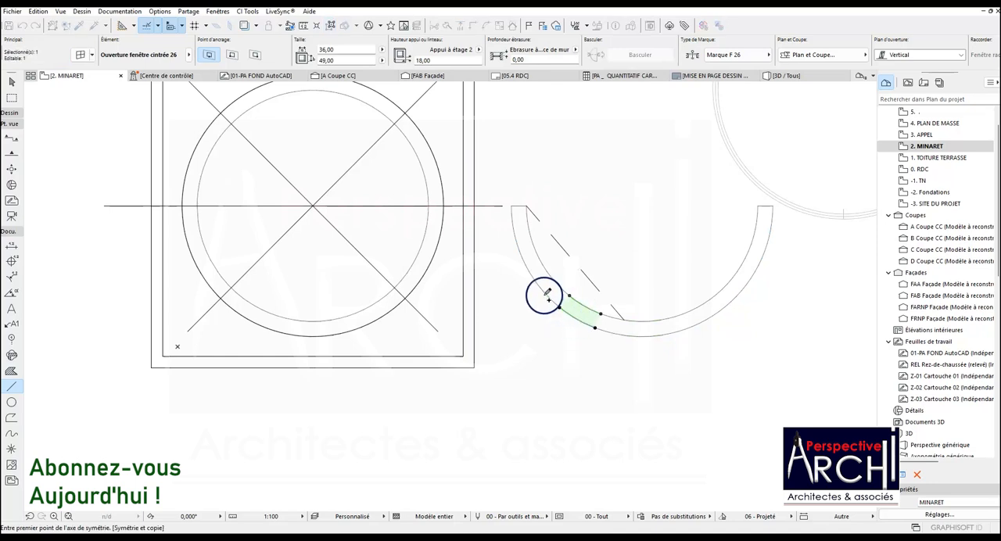
{"action": "left_click", "coordinate": [575, 320]}
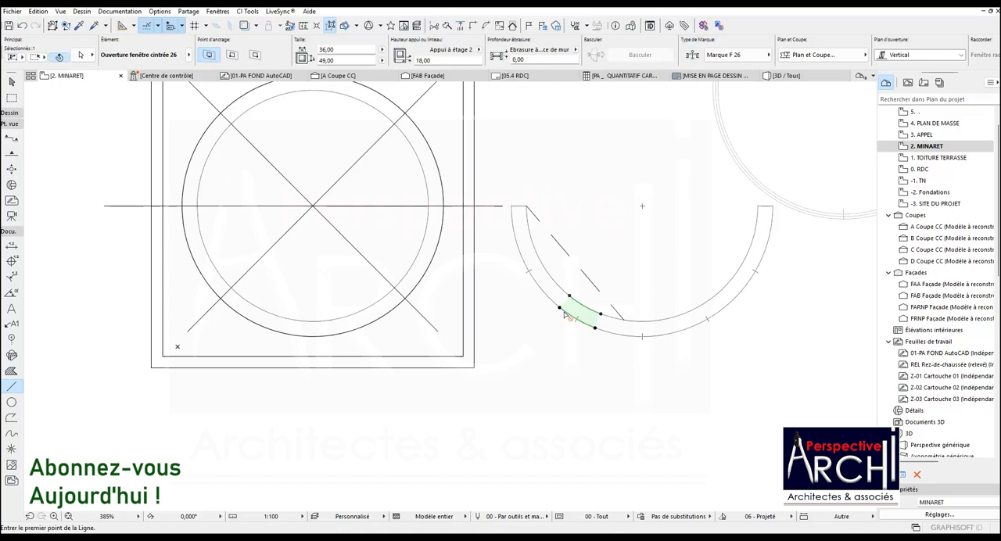
{"action": "key", "text": "ctrl+alt+d"}
{"action": "left_click", "coordinate": [576, 318]}
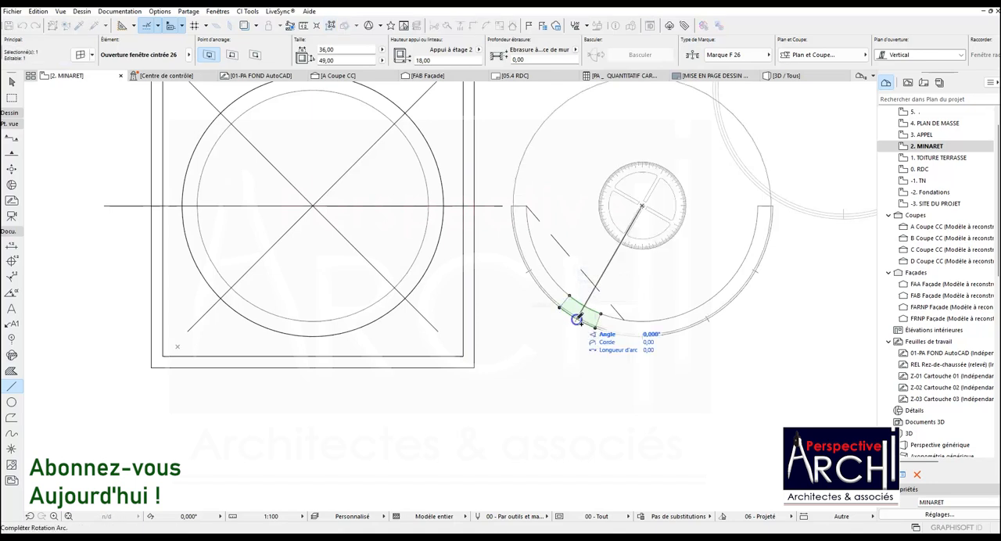
{"action": "left_click", "coordinate": [528, 271]}
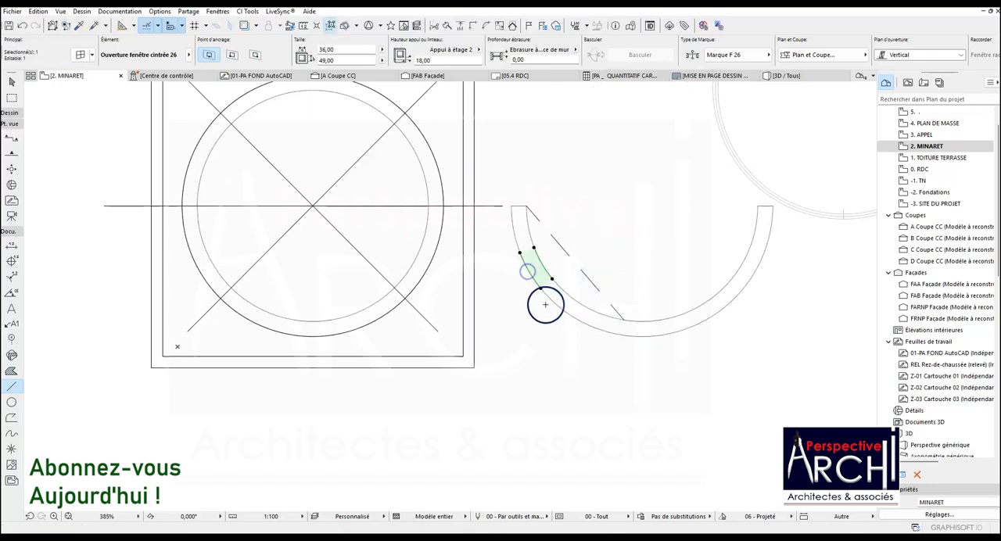
Copy the bottom opening along the wall's arc to the two division marks on the right half.
{"action": "key", "text": "ctrl+z"}
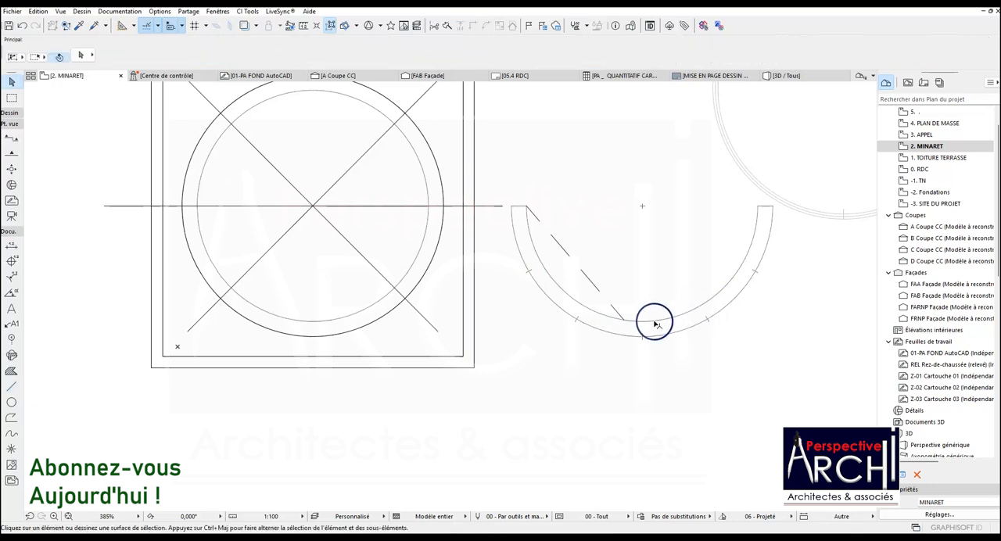
{"action": "key", "text": "ctrl+alt+d"}
{"action": "left_click", "coordinate": [638, 358]}
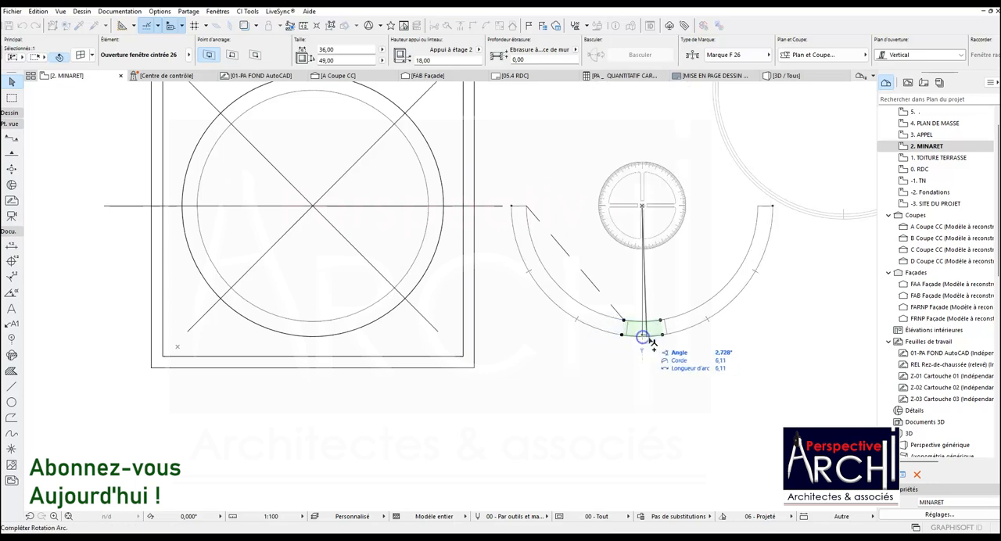
{"action": "left_click", "coordinate": [708, 320]}
{"action": "key", "text": "ctrl+alt+d"}
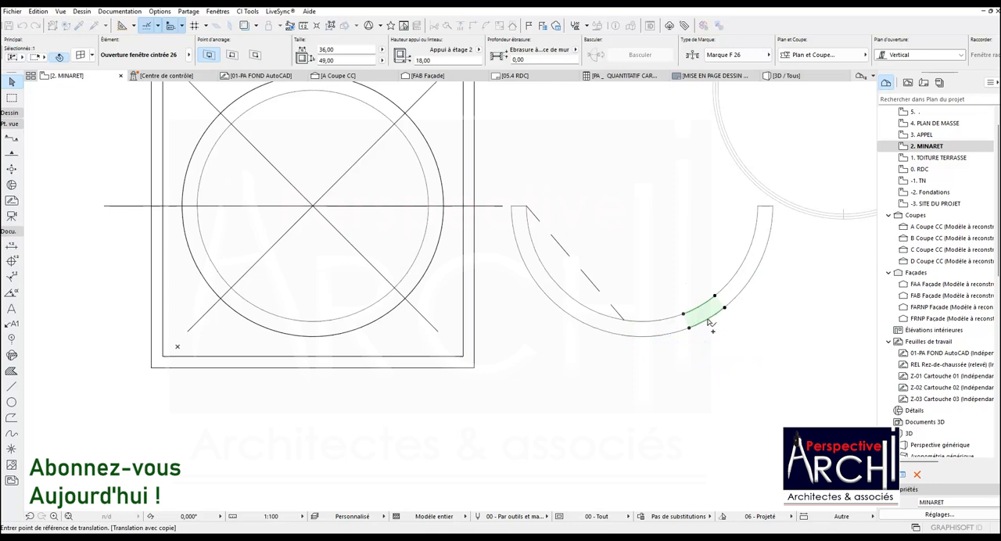
{"action": "left_click", "coordinate": [708, 320]}
{"action": "left_click", "coordinate": [749, 275]}
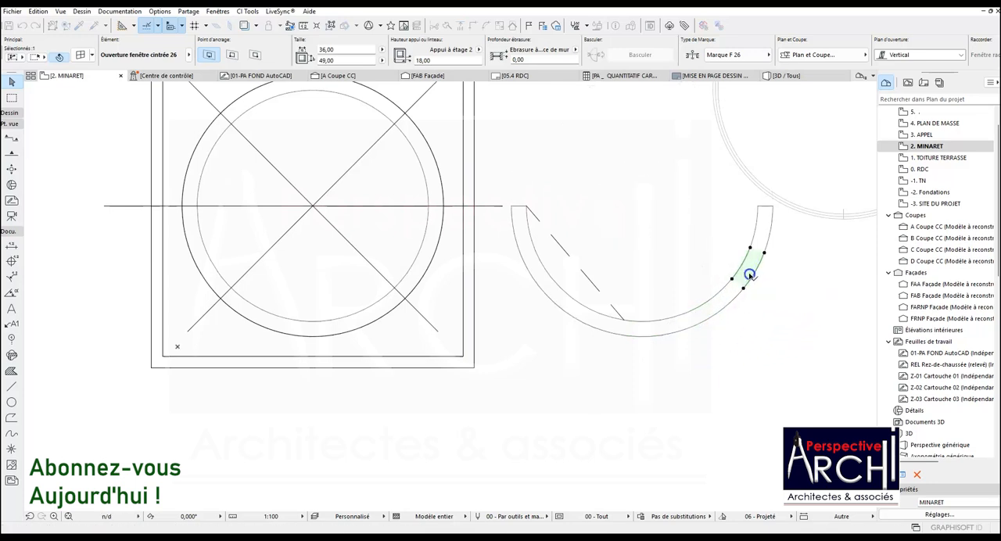
Delete the original lower half of the circular wall inside the square slabs and select the copied half-circle wall.
{"action": "left_click", "coordinate": [505, 248]}
{"action": "left_click", "coordinate": [442, 244]}
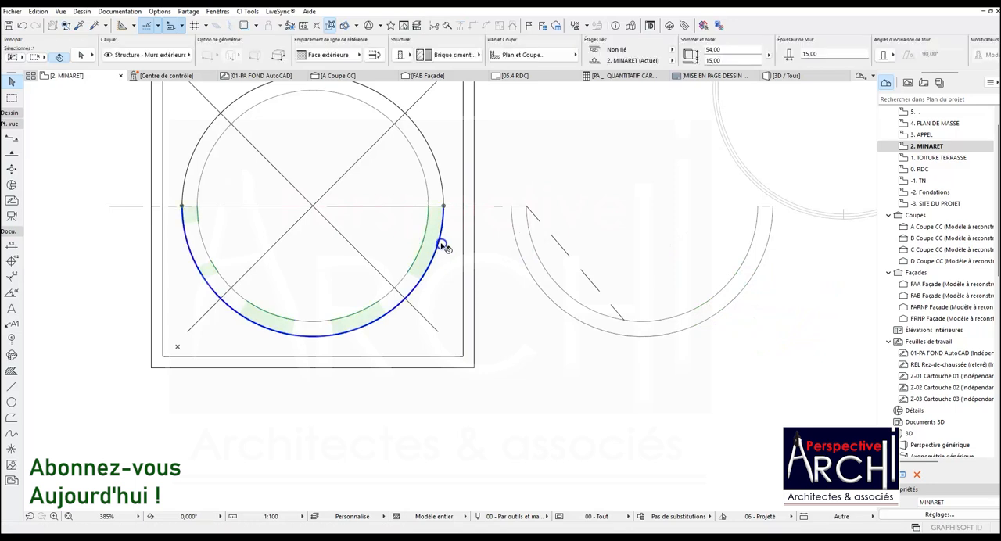
{"action": "key", "text": "Delete"}
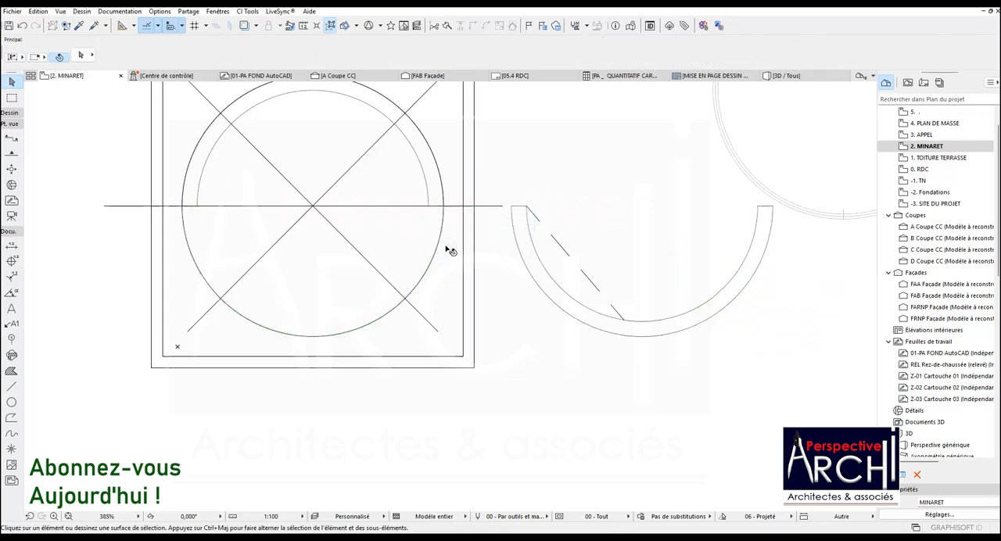
{"action": "left_click", "coordinate": [525, 216]}
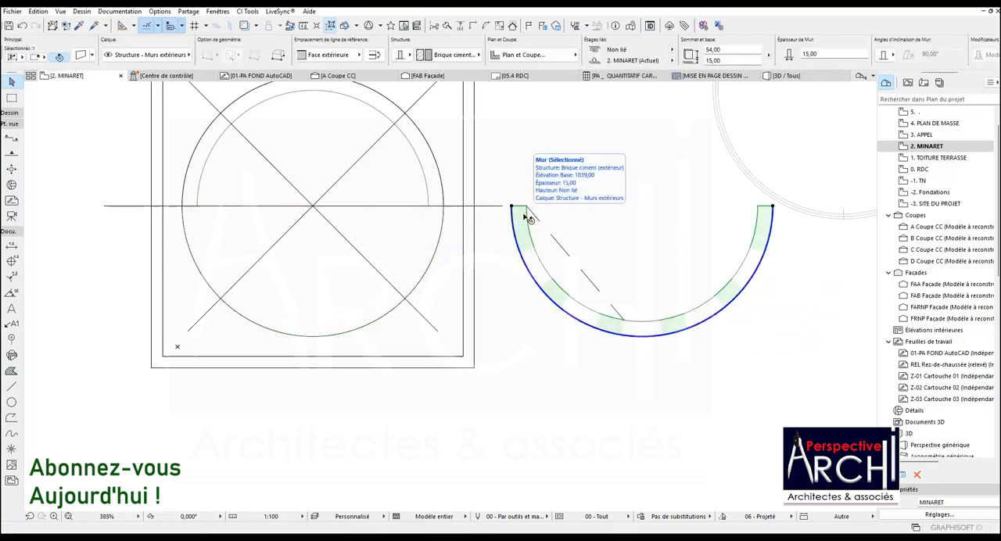
Move the selected half-circle wall onto the circle inside the square slabs and delete the old upper half wall.
{"action": "key", "text": "ctrl+d"}
{"action": "left_click", "coordinate": [511, 208]}
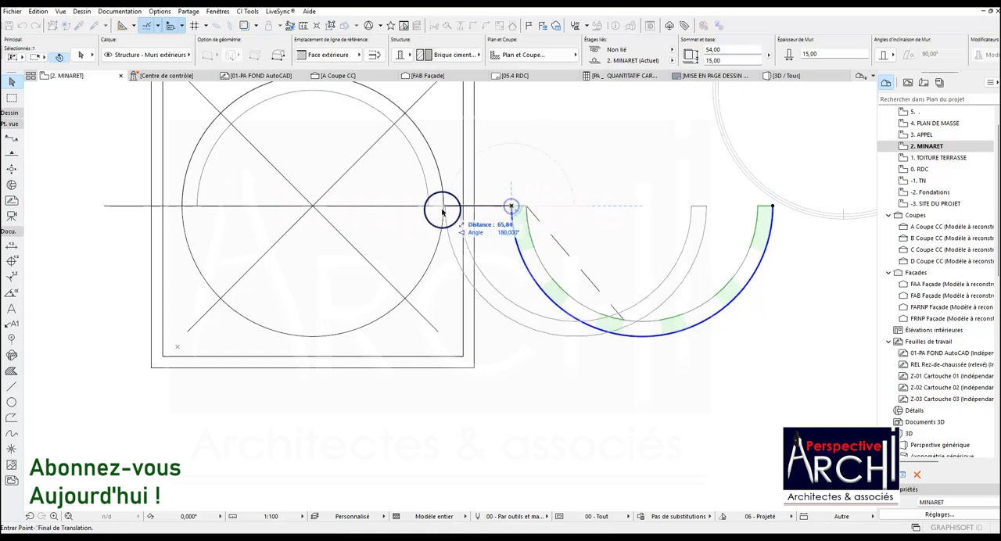
{"action": "left_click", "coordinate": [183, 205]}
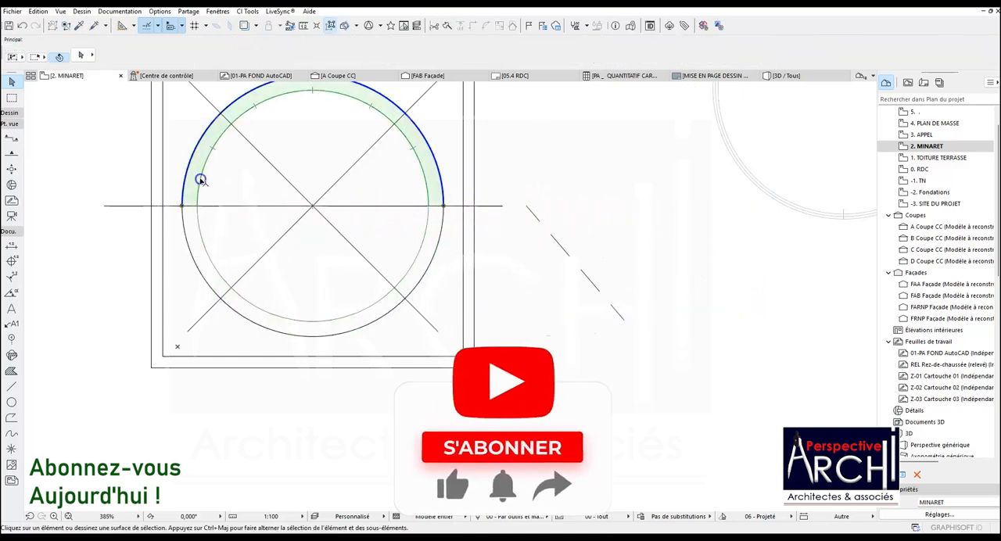
{"action": "key", "text": "Delete"}
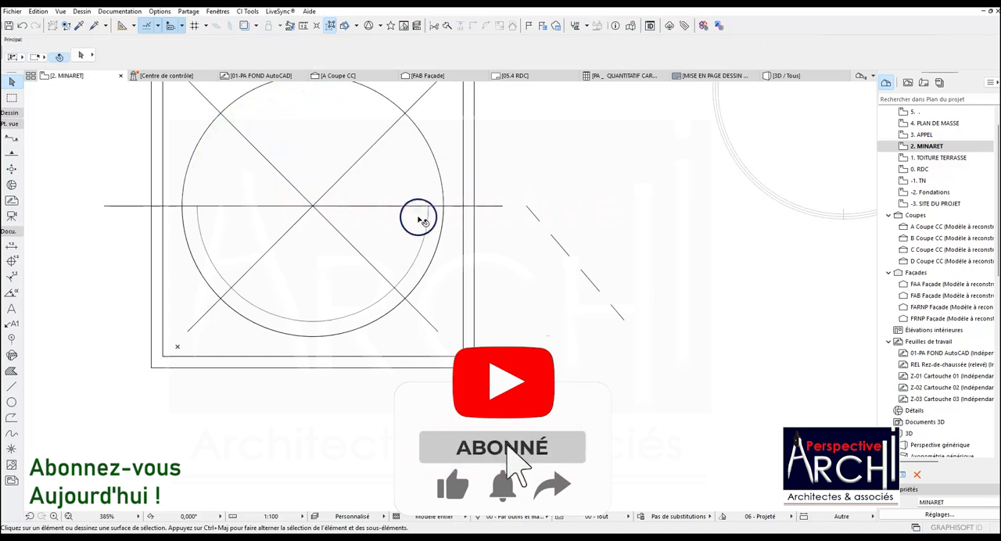
Mirror a copy of the lower half-circle wall with its openings about the horizontal centre axis and delete the leftover dashed line.
{"action": "left_click", "coordinate": [423, 219]}
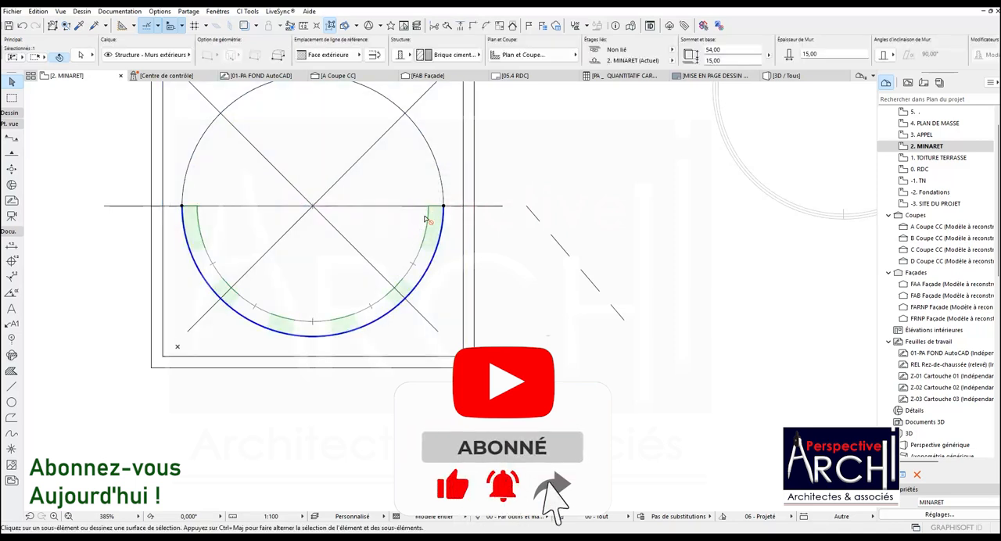
{"action": "key", "text": "ctrl+shift+m"}
{"action": "left_click", "coordinate": [313, 205]}
{"action": "left_click", "coordinate": [494, 206]}
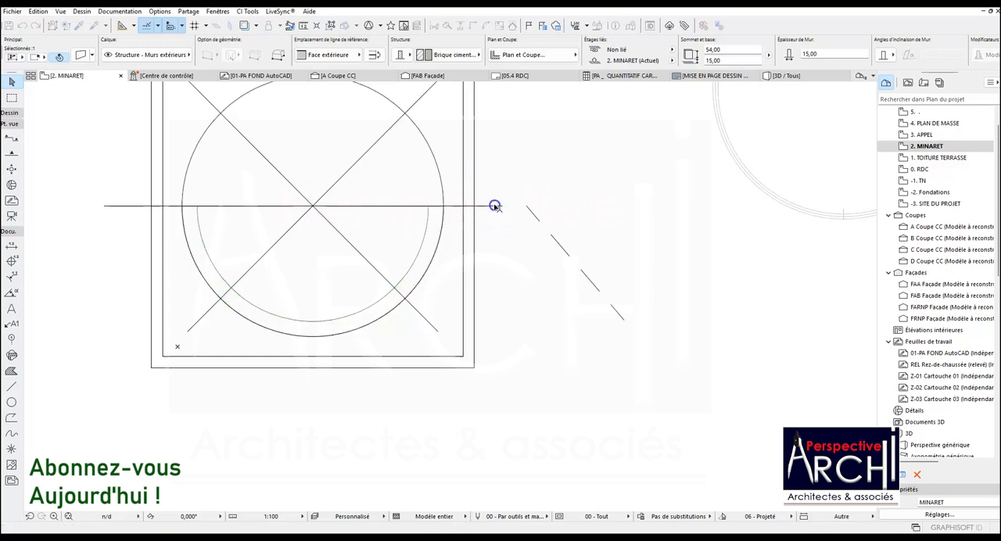
{"action": "key", "text": "Escape"}
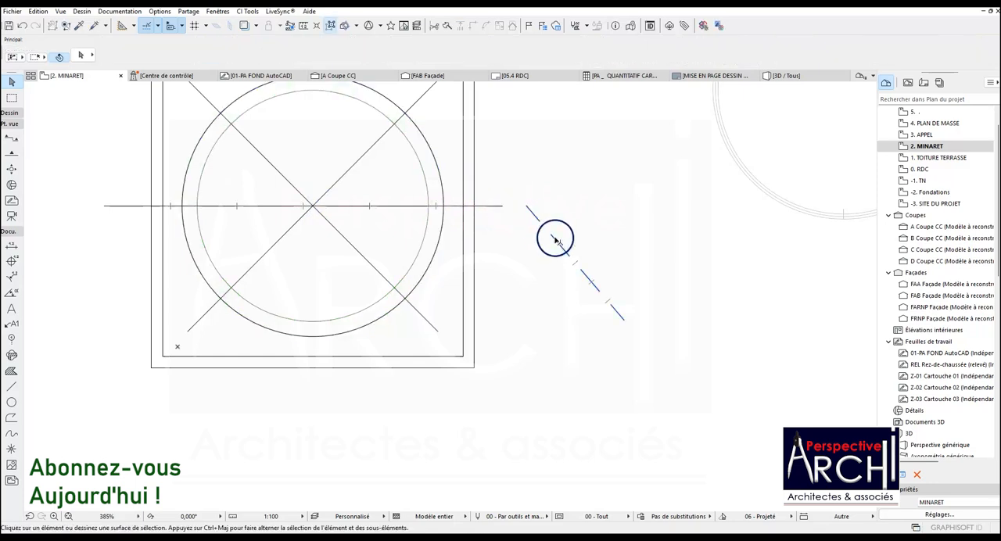
{"action": "left_click", "coordinate": [552, 233]}
{"action": "key", "text": "Delete"}
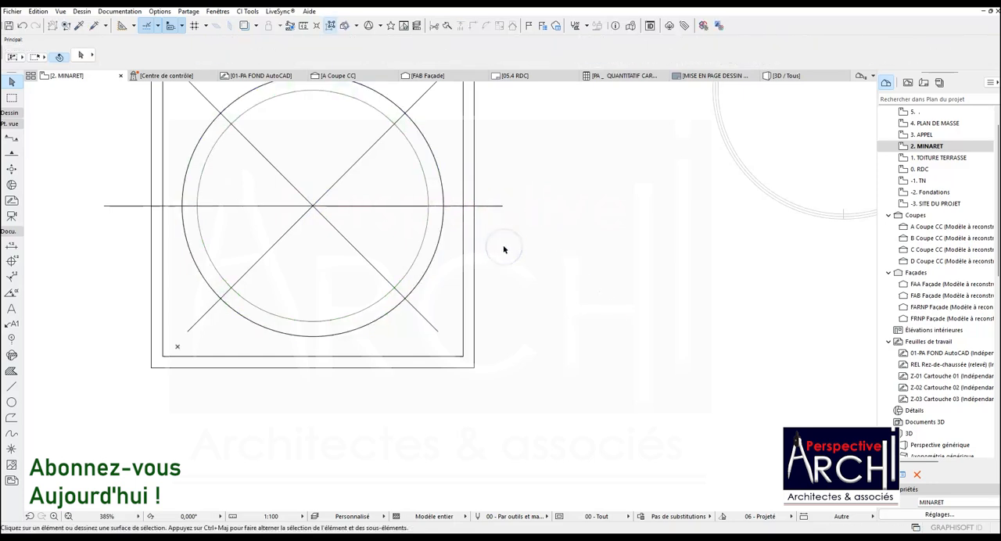
Examine the circular wall's arched openings in the 3D view from several sides, checking the spacing where the two halves meet.
{"action": "left_click", "coordinate": [781, 74]}
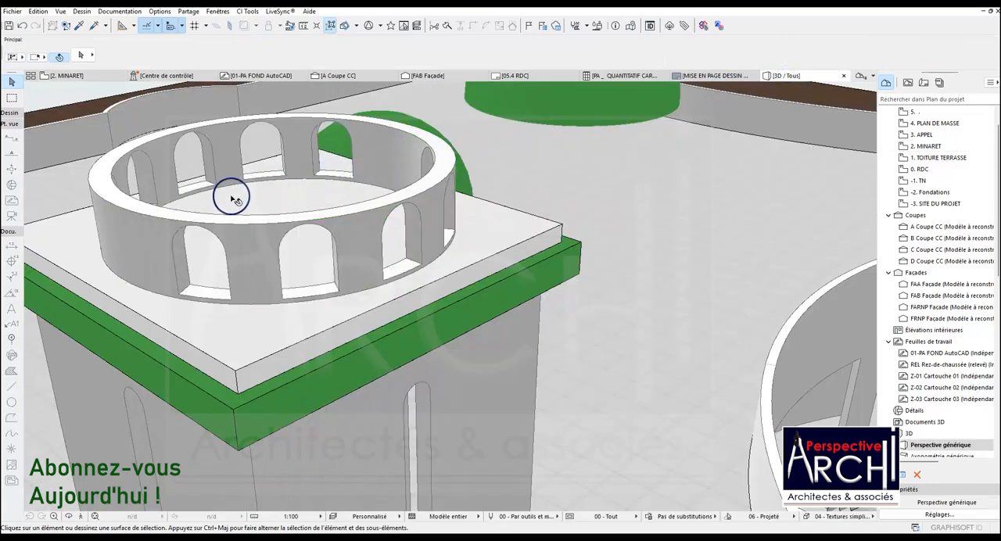
{"action": "left_click", "coordinate": [69, 517]}
{"action": "left_click_drag", "start_coordinate": [268, 273], "coordinate": [525, 201]}
{"action": "scroll", "coordinate": [344, 200], "scroll_direction": "up", "scroll_amount": 3}
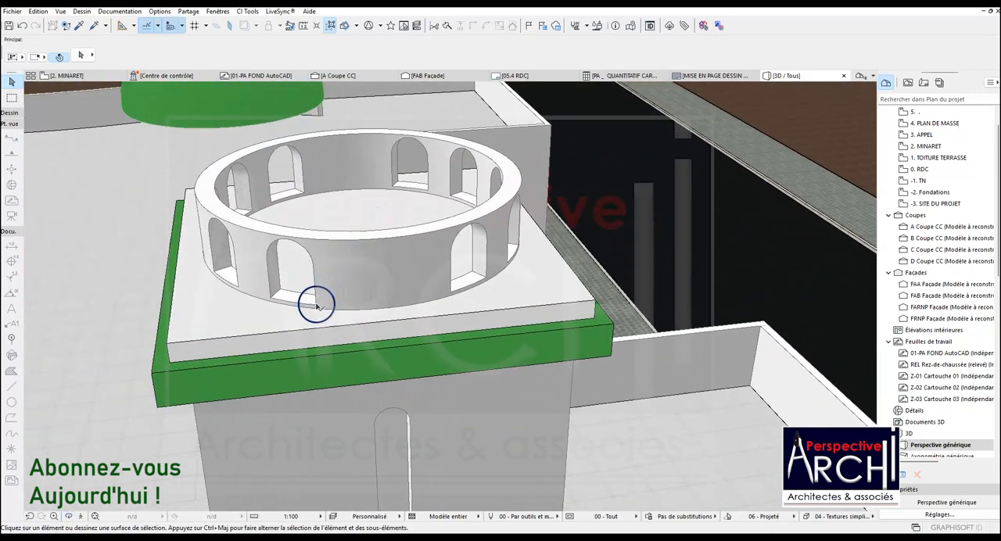
{"action": "left_click", "coordinate": [345, 290]}
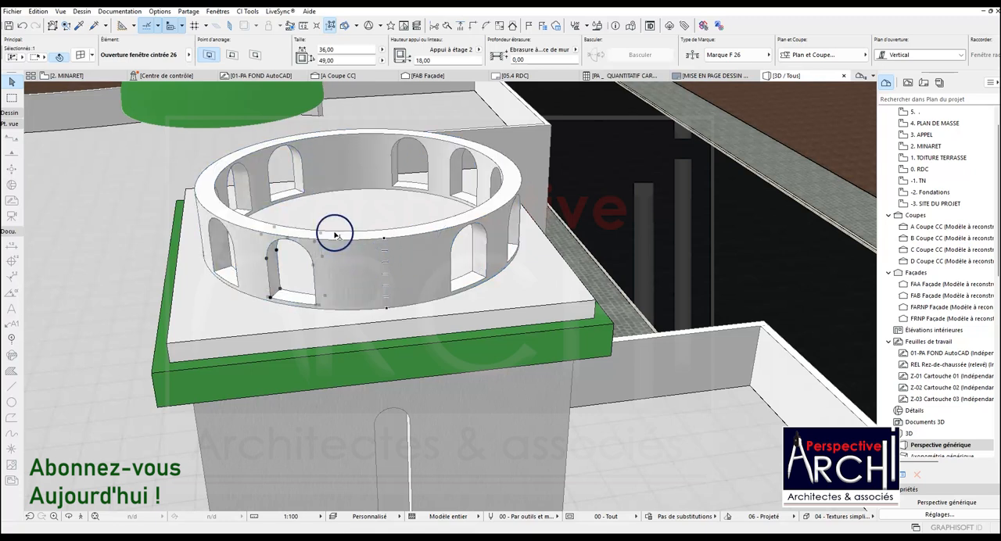
{"action": "key", "text": "Escape"}
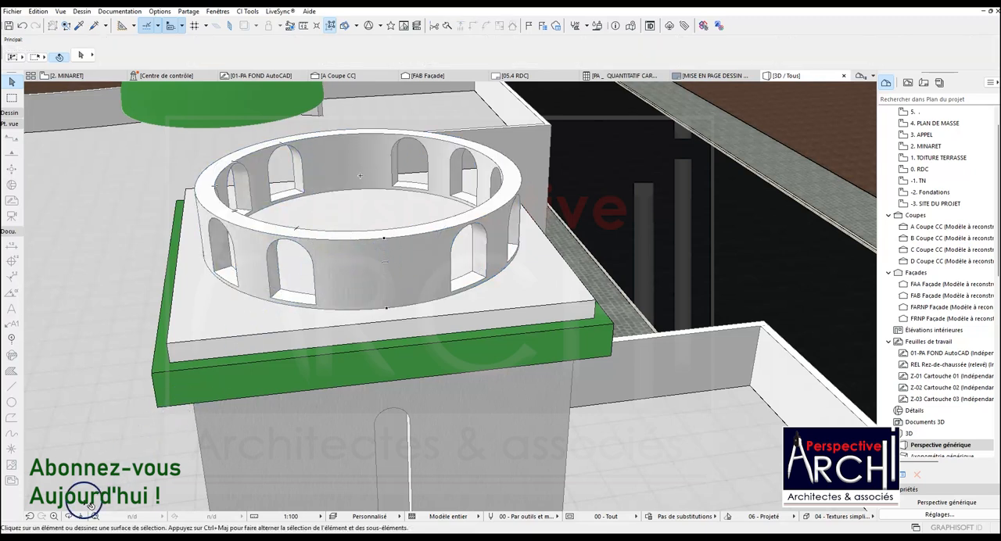
{"action": "left_click", "coordinate": [71, 516]}
{"action": "left_click_drag", "start_coordinate": [300, 304], "coordinate": [329, 273]}
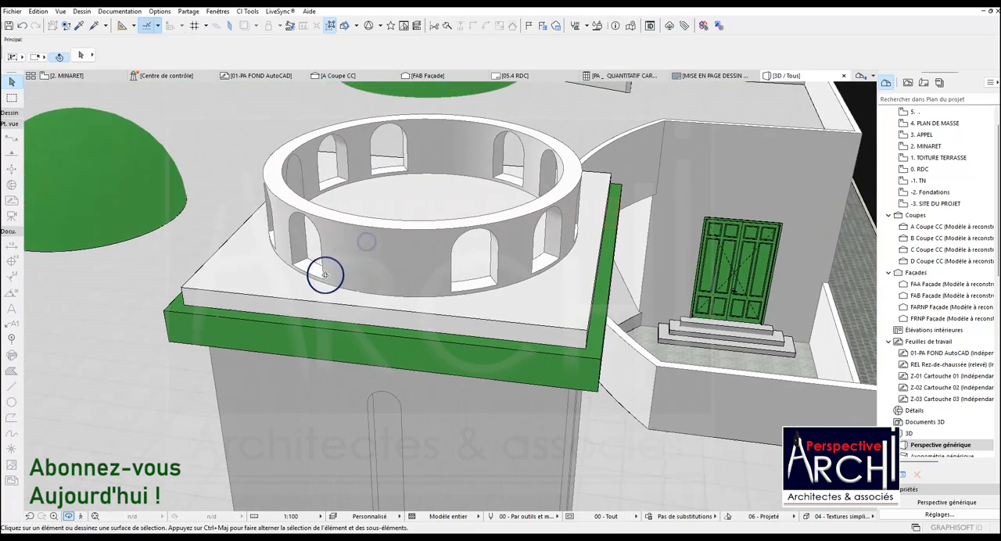
{"action": "left_click", "coordinate": [322, 280]}
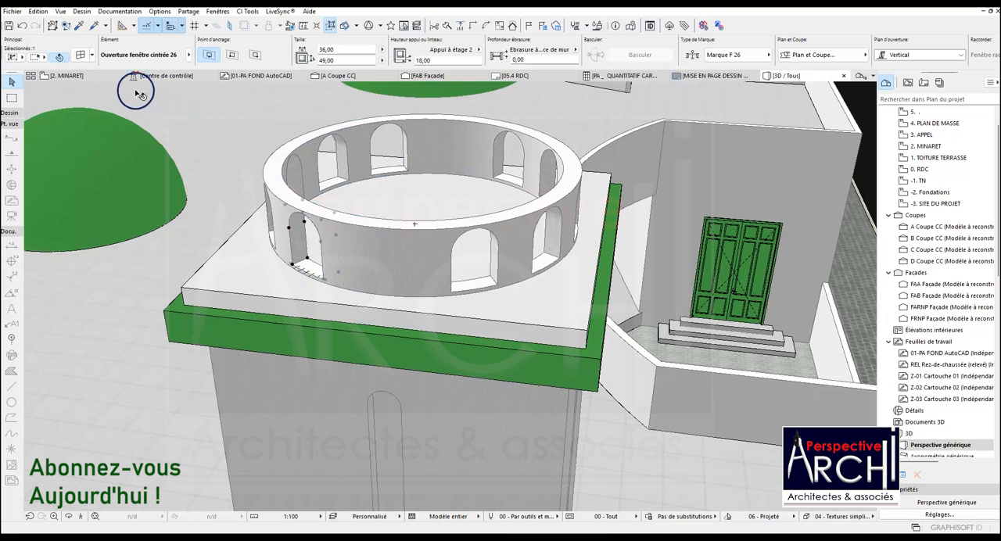
On the 2. MINARET plan, copy the upper half wall's leftmost opening 30° along the arc to that half's left end.
{"action": "left_click", "coordinate": [74, 73]}
{"action": "scroll", "coordinate": [253, 206], "scroll_direction": "down", "scroll_amount": 2}
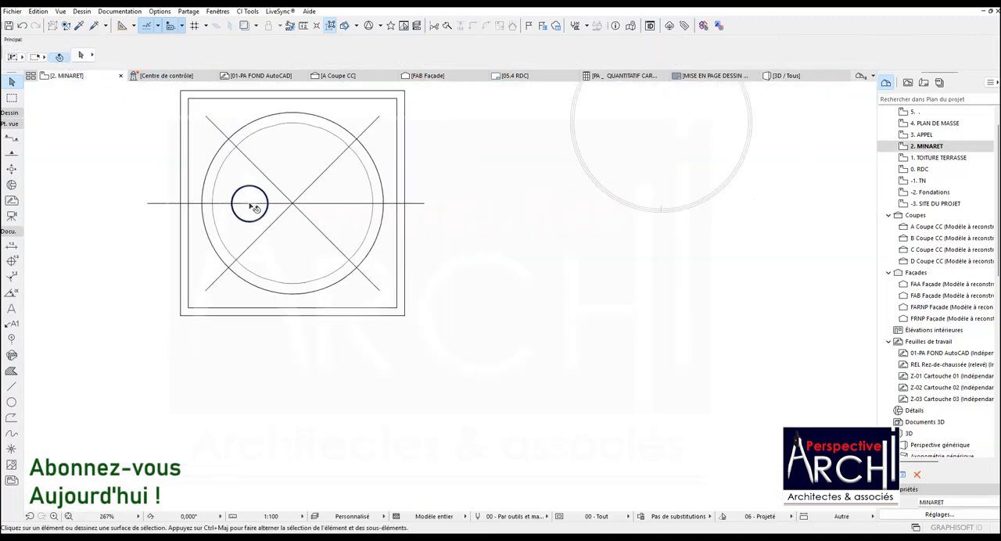
{"action": "left_click", "coordinate": [219, 173]}
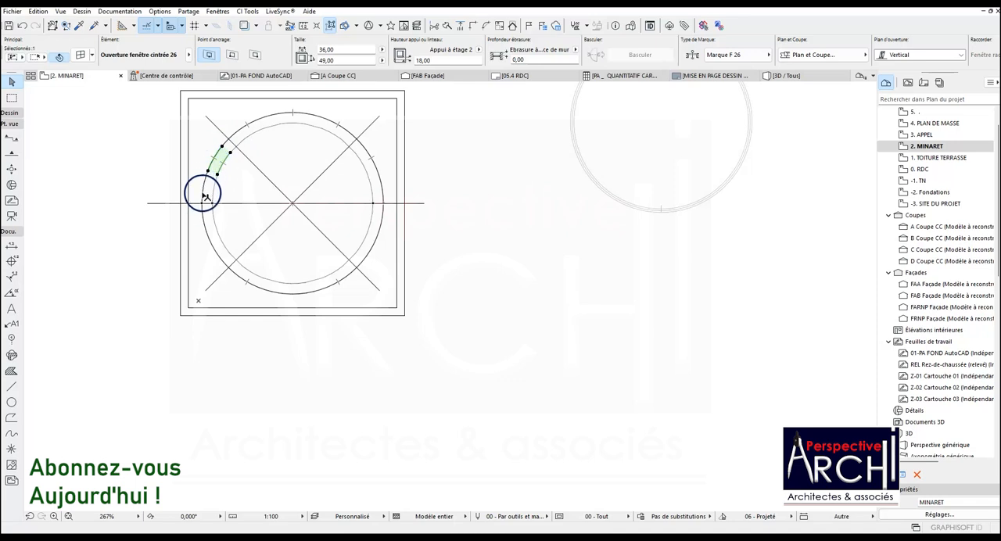
{"action": "key", "text": "ctrl+alt+d"}
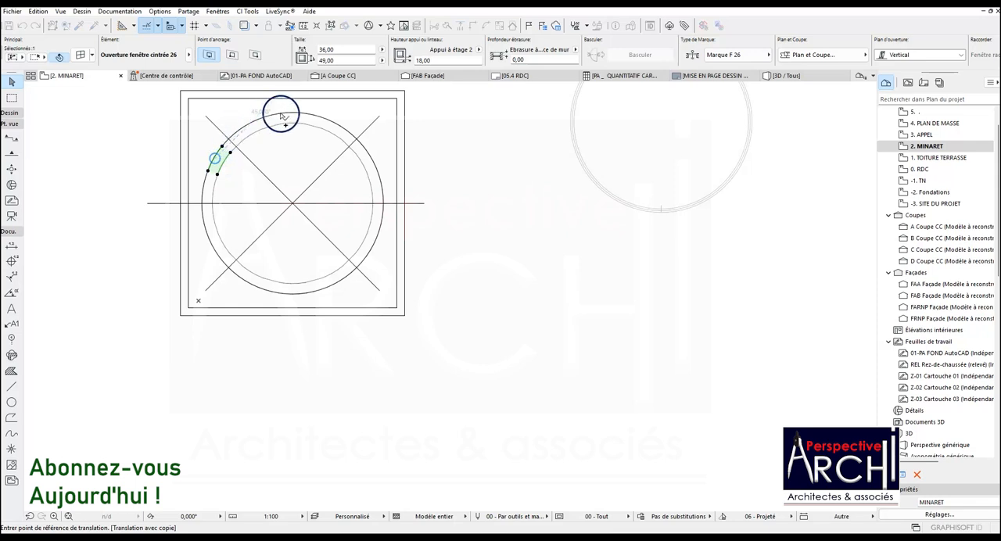
{"action": "left_click", "coordinate": [215, 158]}
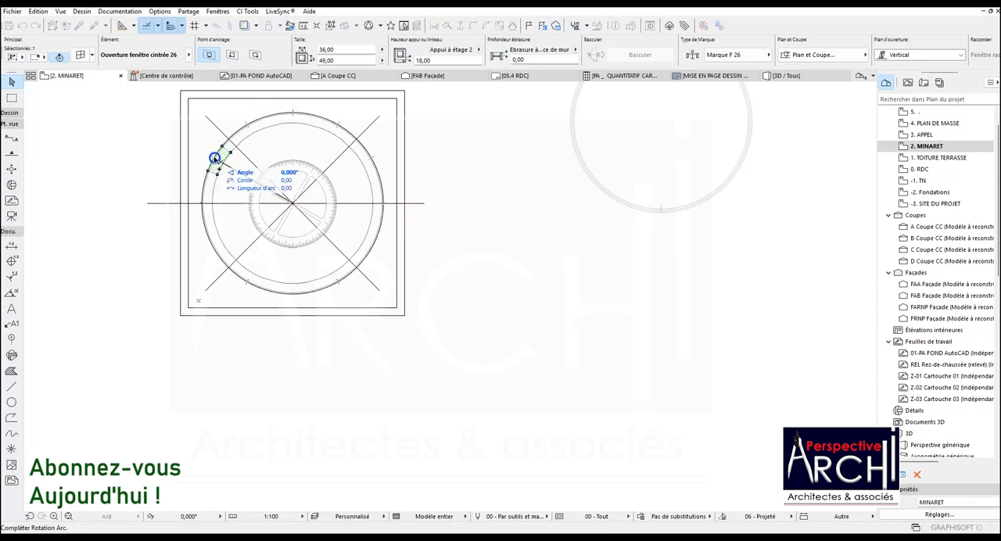
{"action": "left_click", "coordinate": [204, 203]}
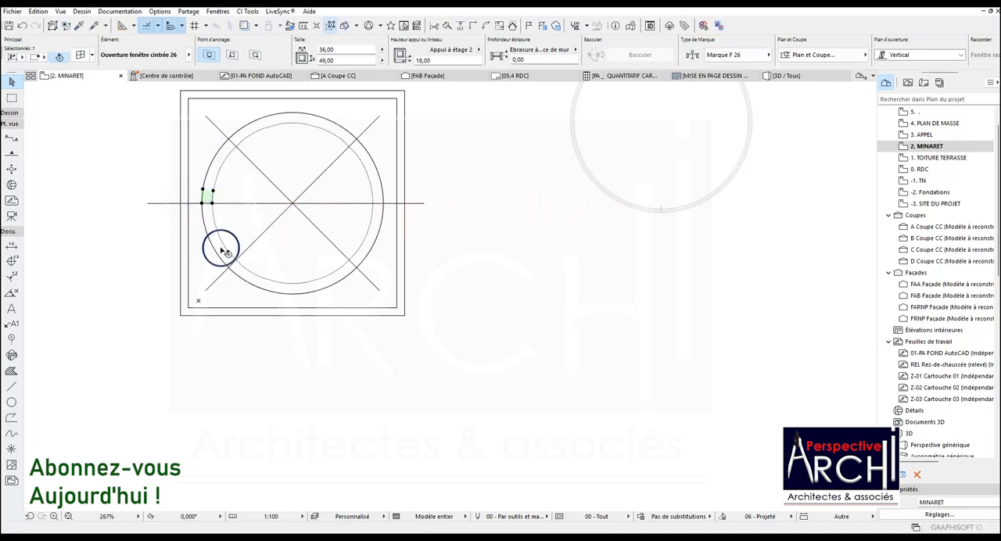
Copy the opening at the upper half wall's left end 180° along the arc to the same half's right end.
{"action": "key", "text": "ctrl+shift+d"}
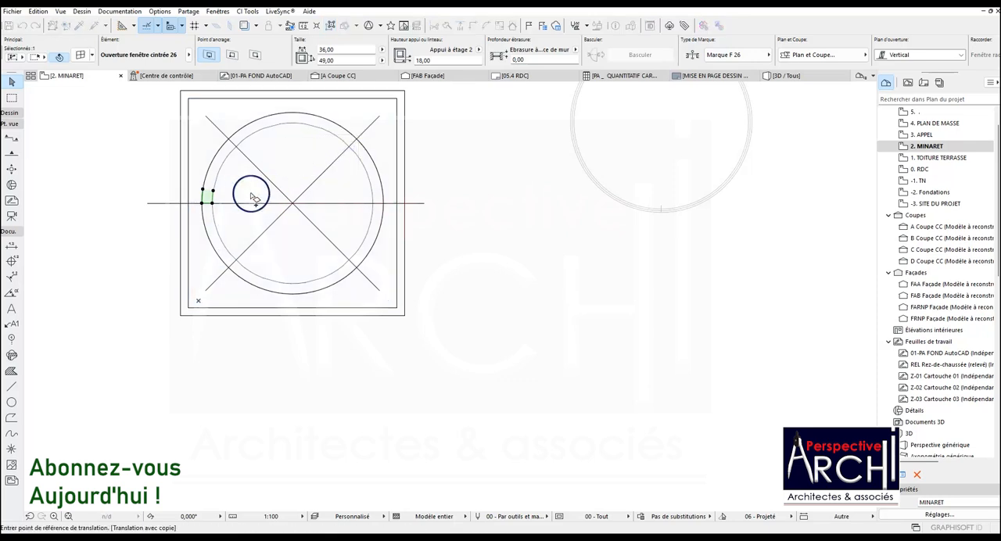
{"action": "left_click", "coordinate": [202, 205]}
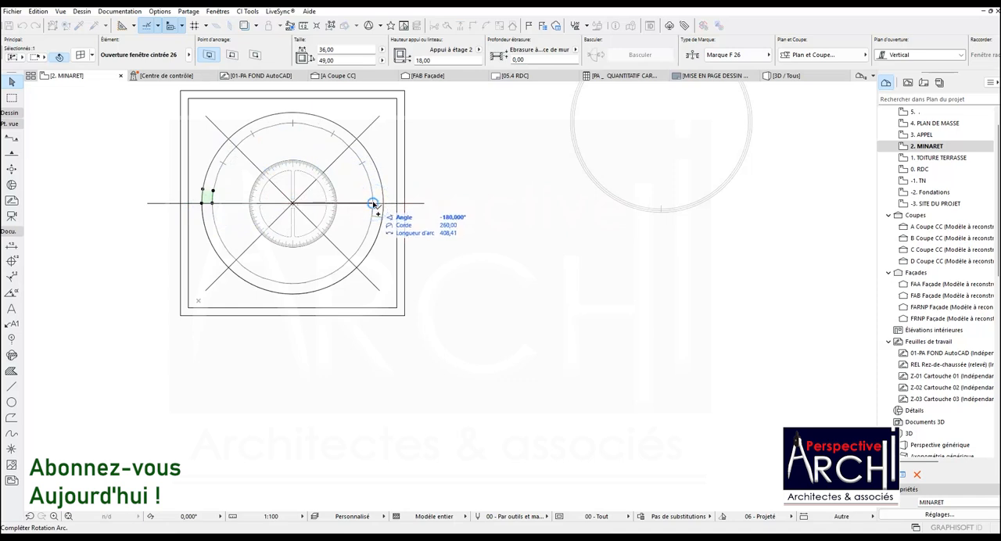
{"action": "left_click", "coordinate": [373, 204]}
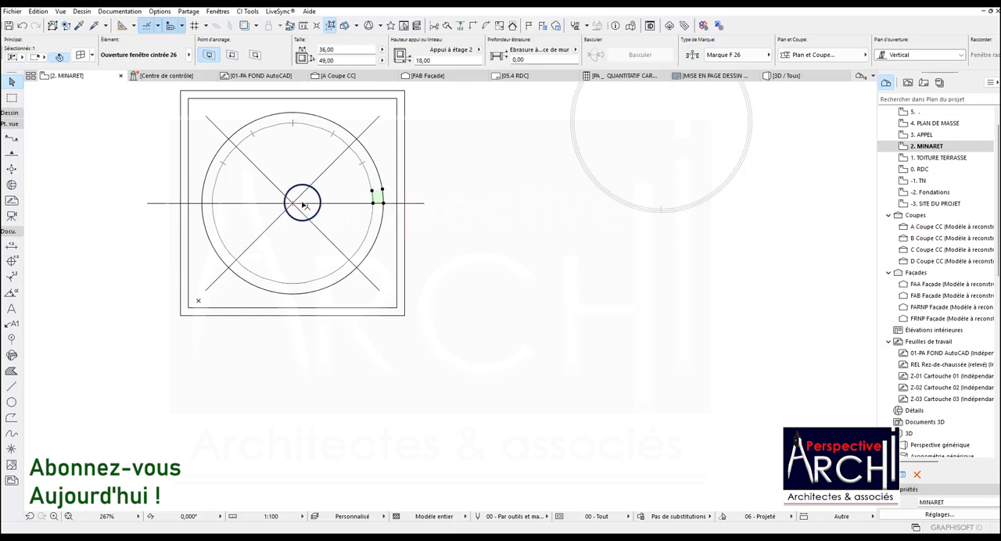
{"action": "key", "text": "Escape"}
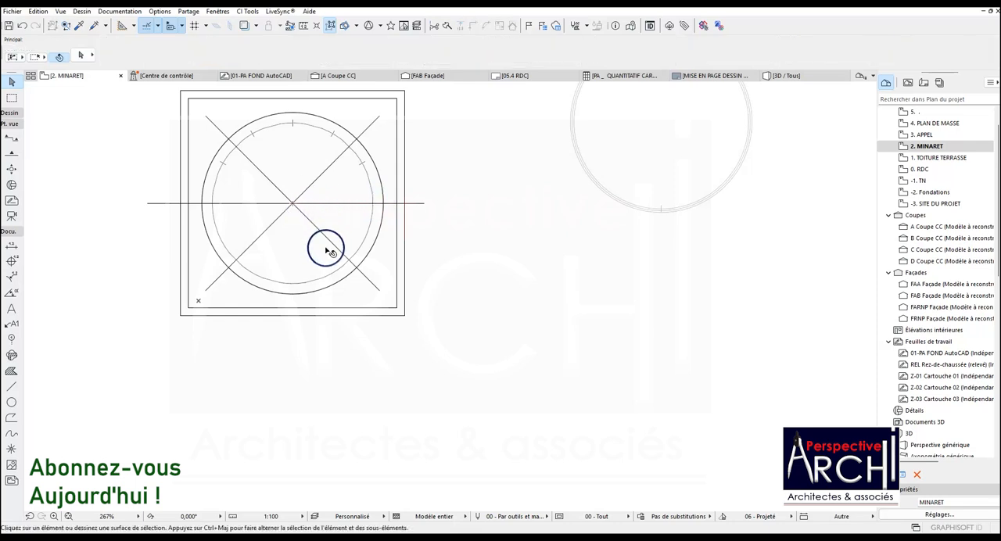
Copy the lower half wall's rightmost opening 30° along the arc to that half's right end.
{"action": "left_click", "coordinate": [378, 239]}
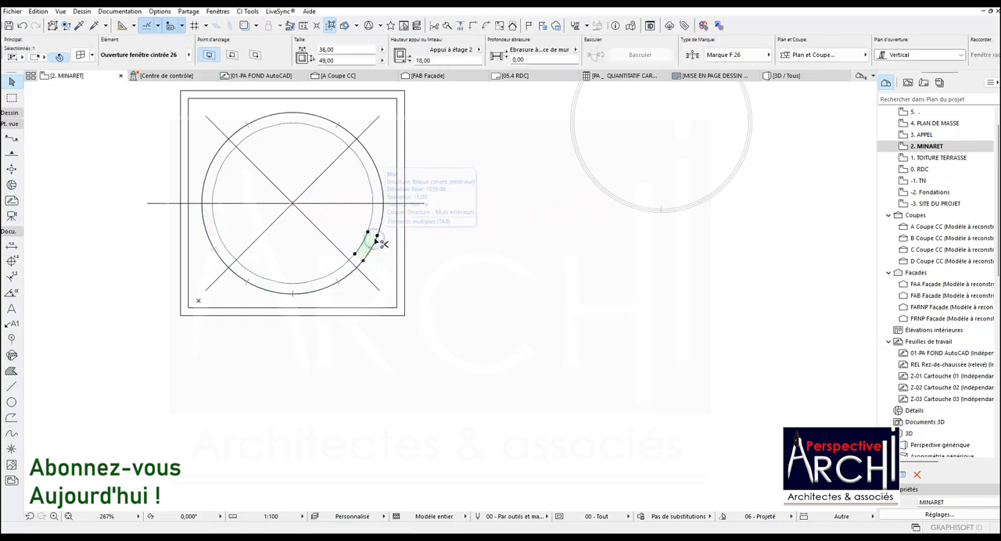
{"action": "key", "text": "ctrl+shift+d"}
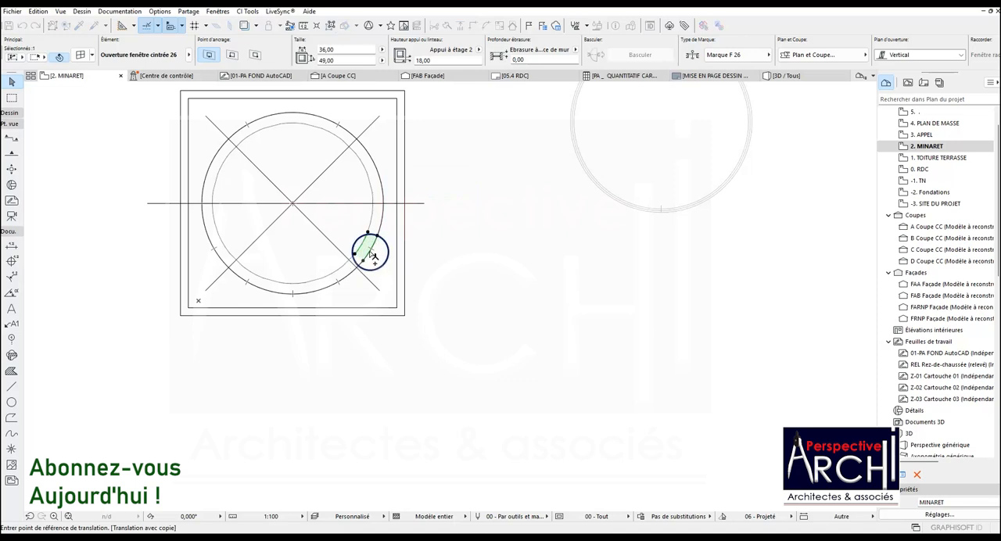
{"action": "left_click", "coordinate": [371, 249]}
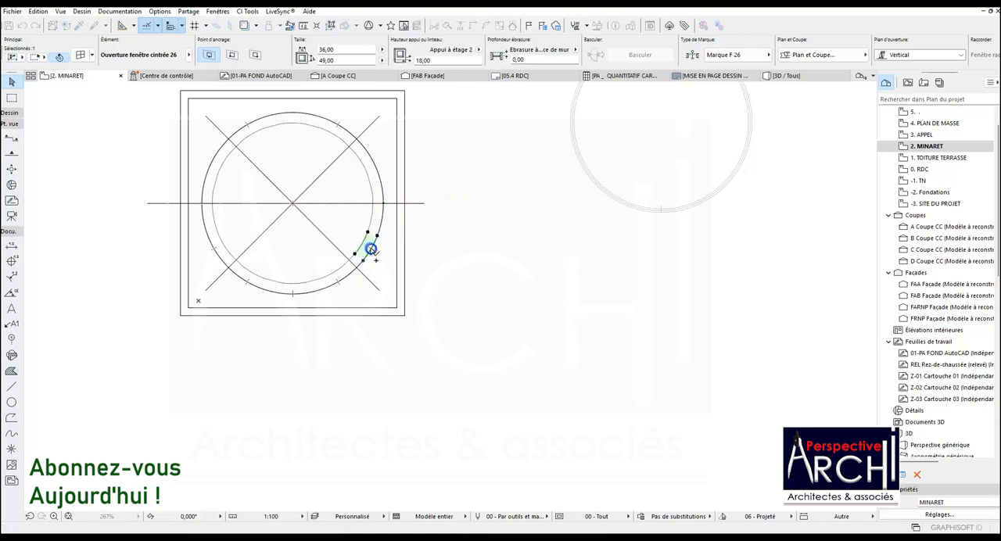
{"action": "left_click", "coordinate": [384, 210]}
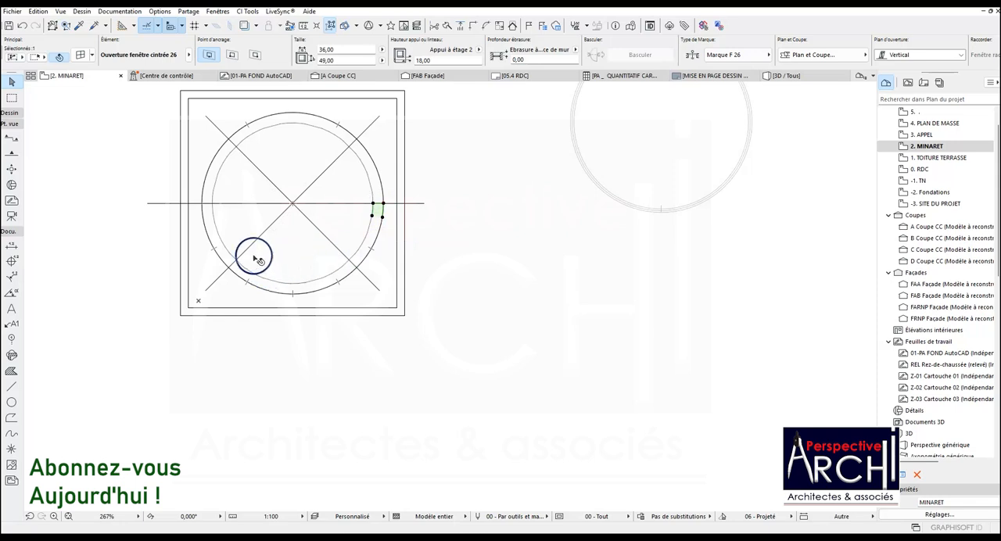
{"action": "key", "text": "Escape"}
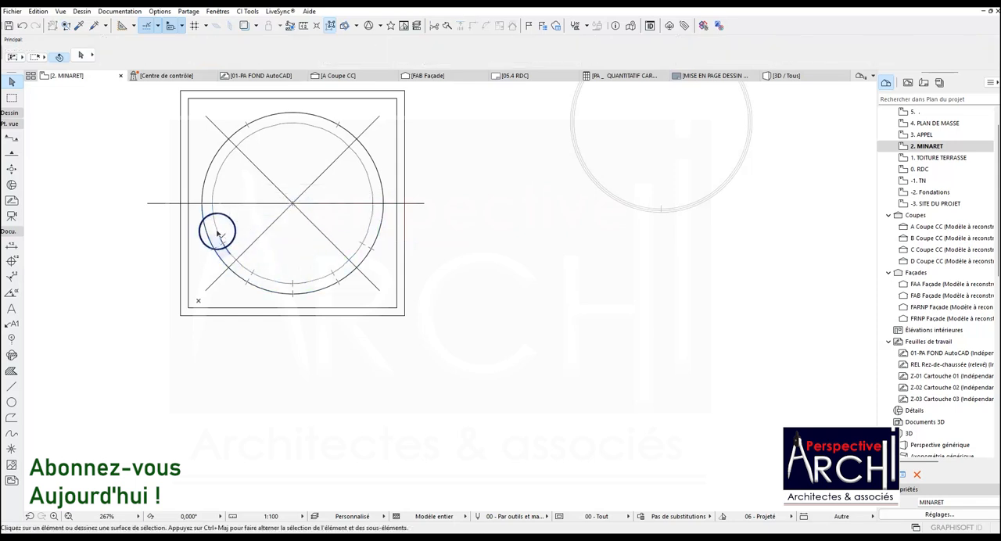
Copy the lower half wall's leftmost opening 30° along the arc to the left junction of the two halves.
{"action": "left_click", "coordinate": [217, 232]}
{"action": "key", "text": "ctrl+shift+d"}
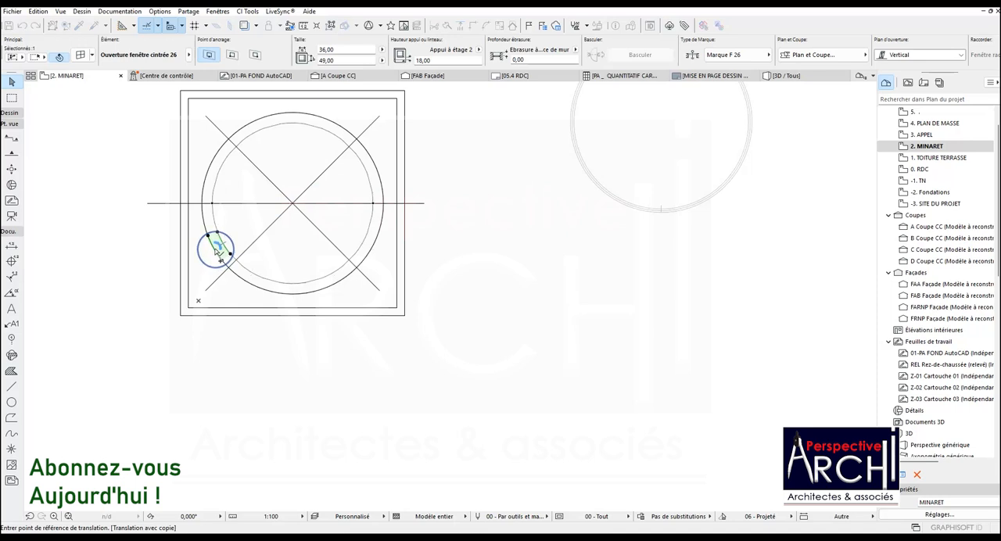
{"action": "left_click", "coordinate": [235, 274]}
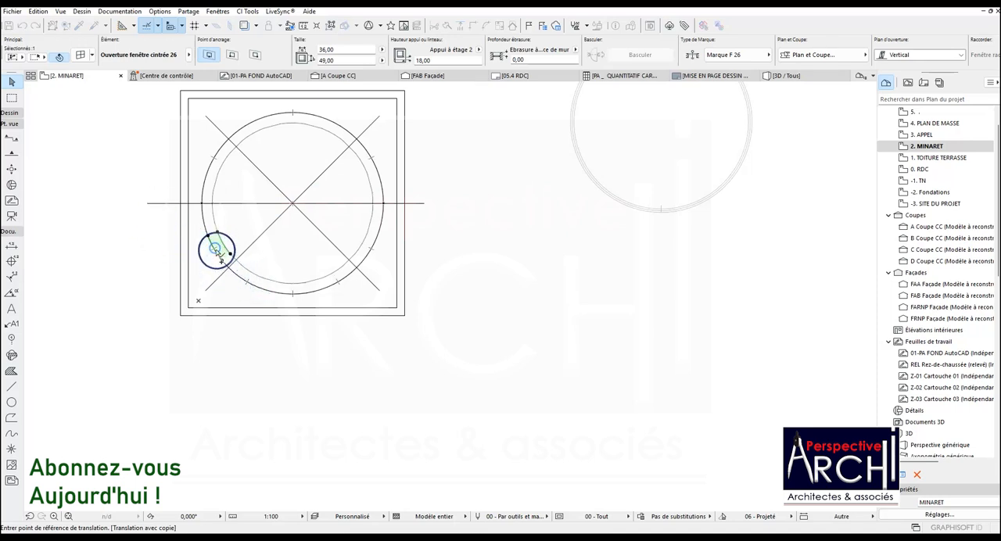
{"action": "left_click", "coordinate": [217, 250]}
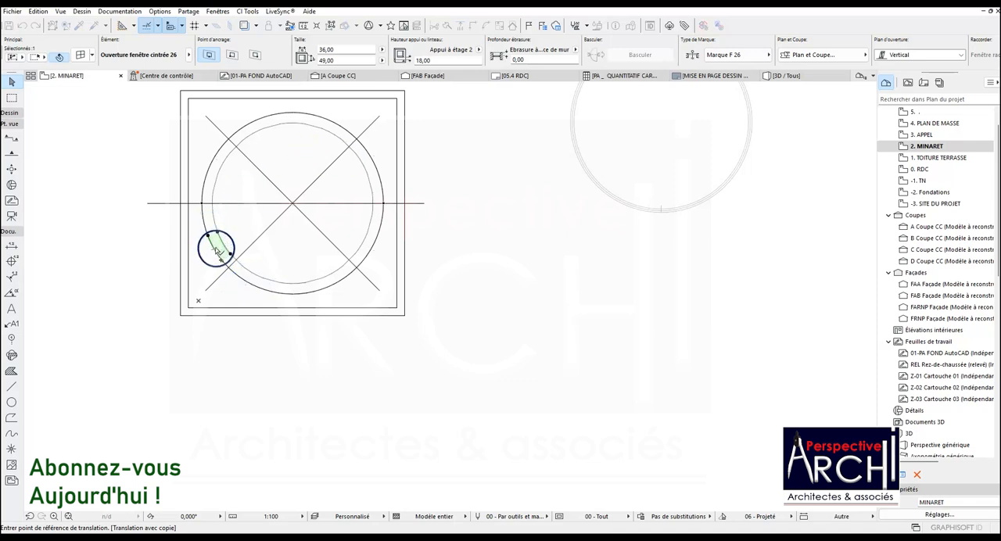
{"action": "left_click", "coordinate": [203, 205]}
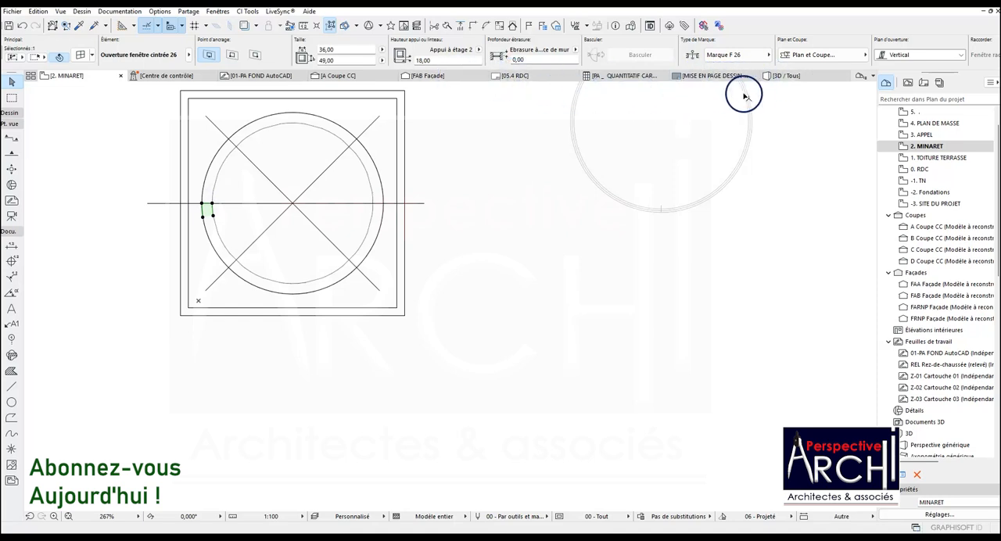
Inspect the ring of arched openings and the whole minaret in the 3D view.
{"action": "left_click", "coordinate": [796, 76]}
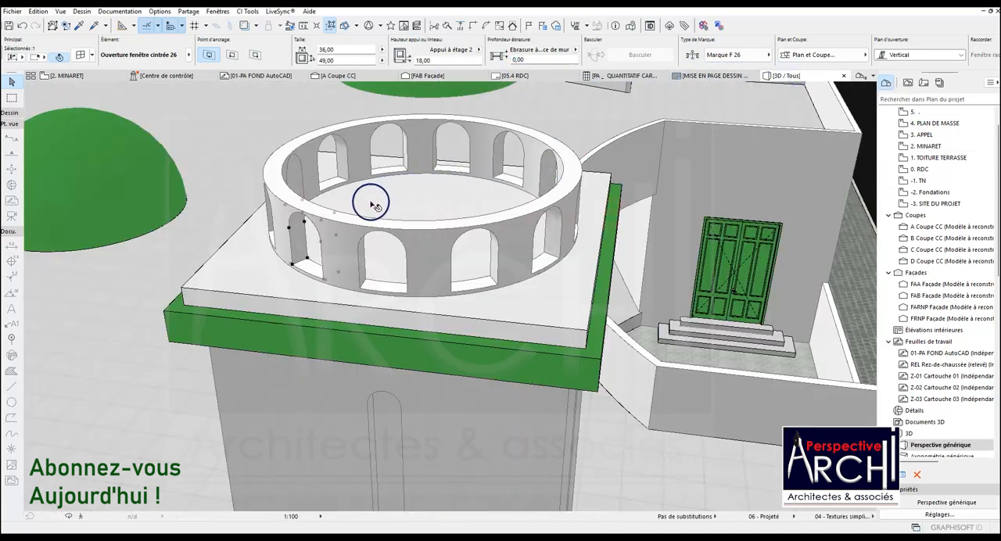
{"action": "key", "text": "Escape"}
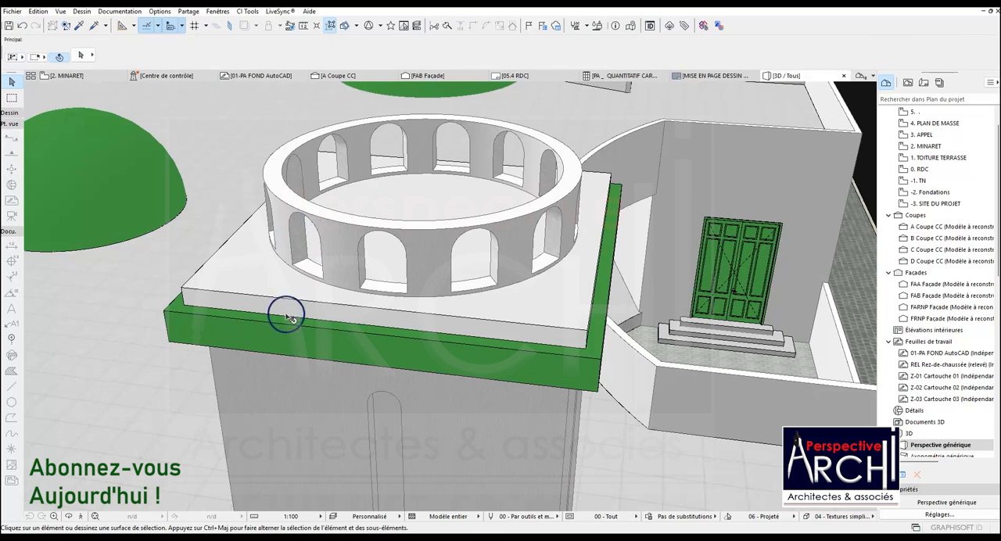
{"action": "left_click", "coordinate": [69, 516]}
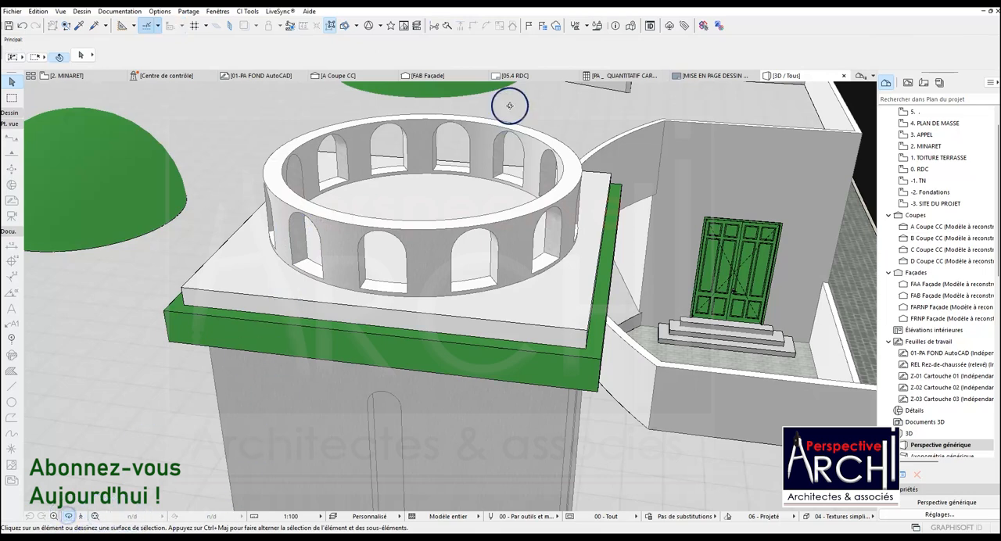
{"action": "left_click_drag", "start_coordinate": [433, 171], "coordinate": [456, 179]}
{"action": "scroll", "coordinate": [443, 176], "scroll_direction": "down", "scroll_amount": 8}
{"action": "scroll", "coordinate": [456, 179], "scroll_direction": "up", "scroll_amount": 5}
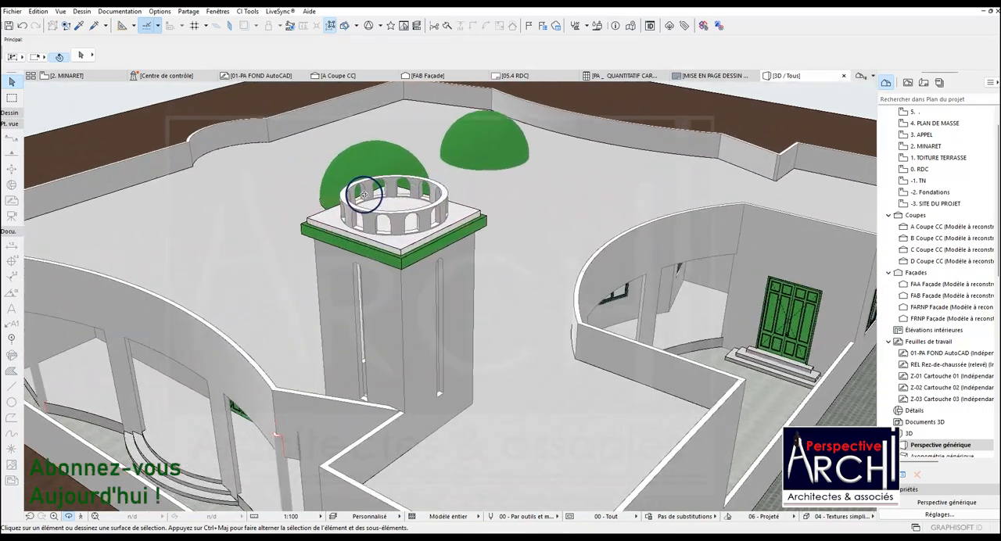
Open the MINARET floor plan and display the trace reference with the AutoCAD plans and elevations.
{"action": "left_click", "coordinate": [66, 75]}
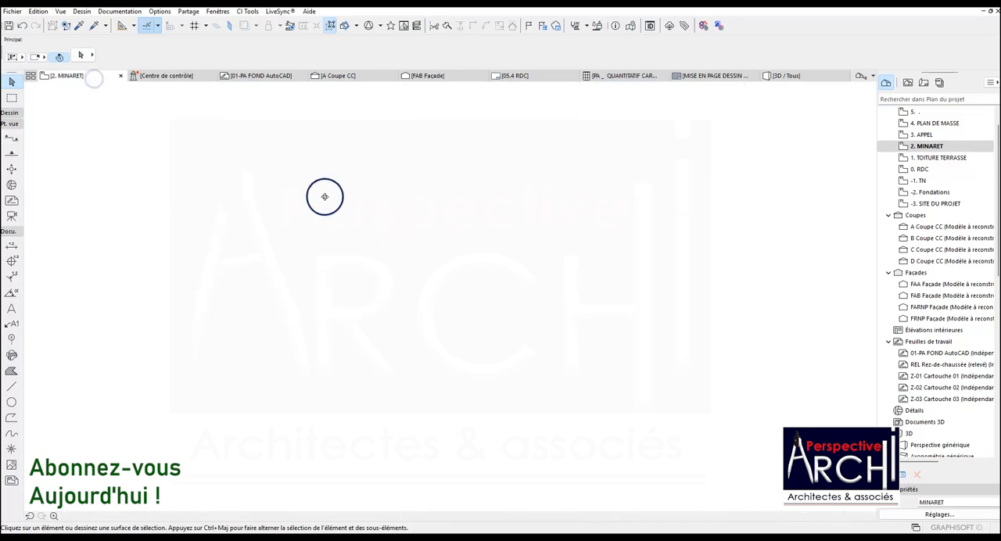
{"action": "left_click", "coordinate": [353, 199]}
{"action": "scroll", "coordinate": [362, 201], "scroll_direction": "down", "scroll_amount": 3}
{"action": "scroll", "coordinate": [362, 201], "scroll_direction": "down", "scroll_amount": 3}
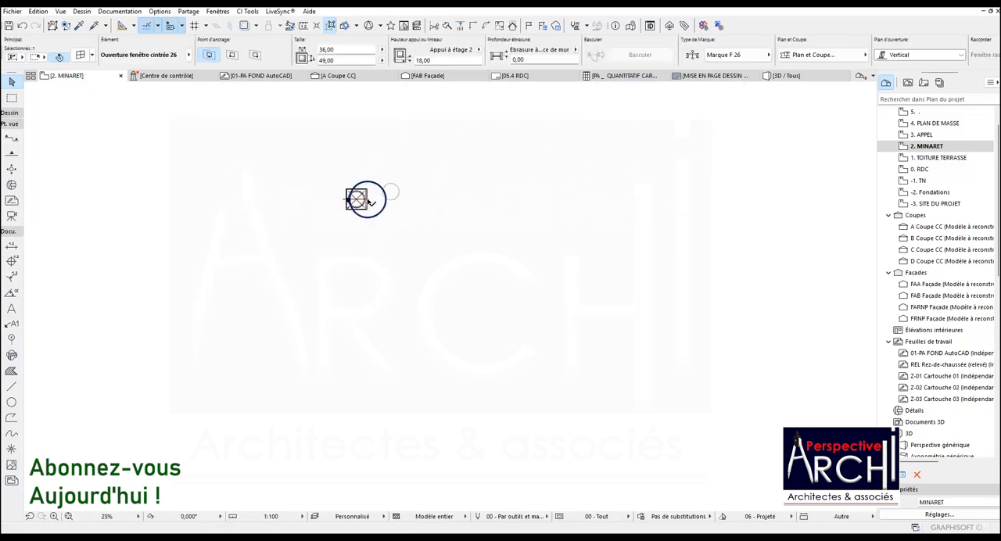
{"action": "left_click", "coordinate": [268, 292]}
{"action": "scroll", "coordinate": [295, 209], "scroll_direction": "down", "scroll_amount": 2}
{"action": "scroll", "coordinate": [305, 210], "scroll_direction": "down", "scroll_amount": 2}
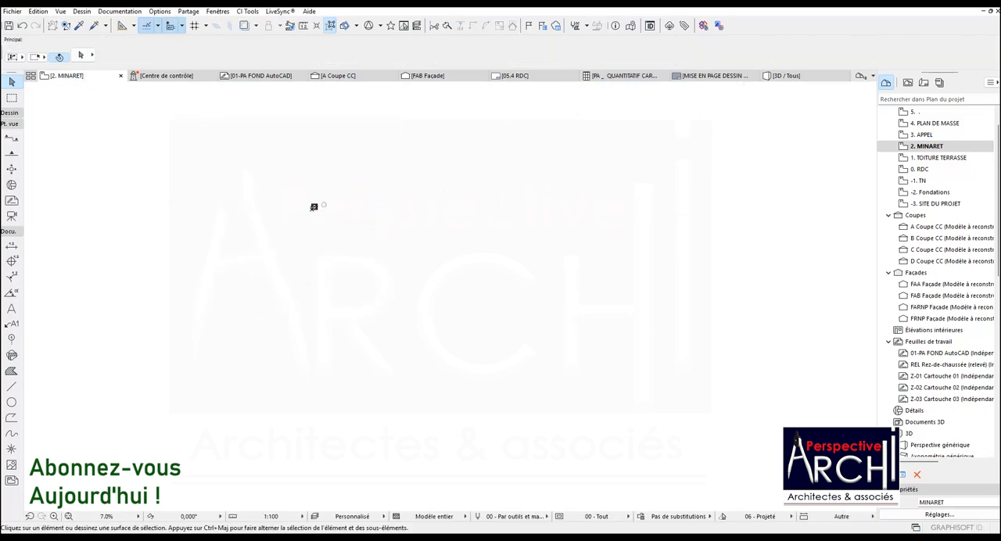
{"action": "scroll", "coordinate": [253, 290], "scroll_direction": "up", "scroll_amount": 2}
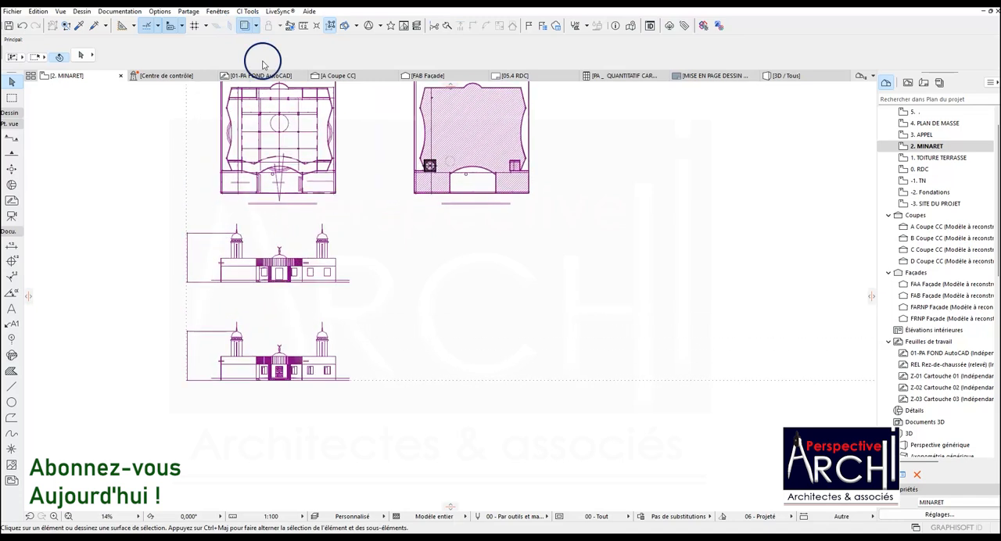
Measure the minaret dome's overhang beyond the arcaded wall and its height from base to apex in the reference elevation.
{"action": "left_click", "coordinate": [304, 26]}
{"action": "scroll", "coordinate": [239, 240], "scroll_direction": "up", "scroll_amount": 5}
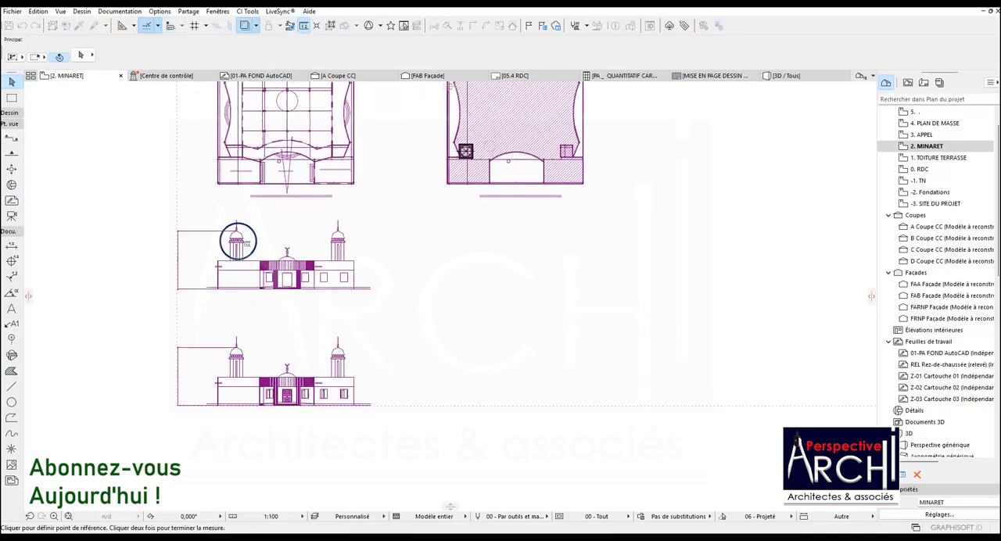
{"action": "scroll", "coordinate": [218, 262], "scroll_direction": "up", "scroll_amount": 5}
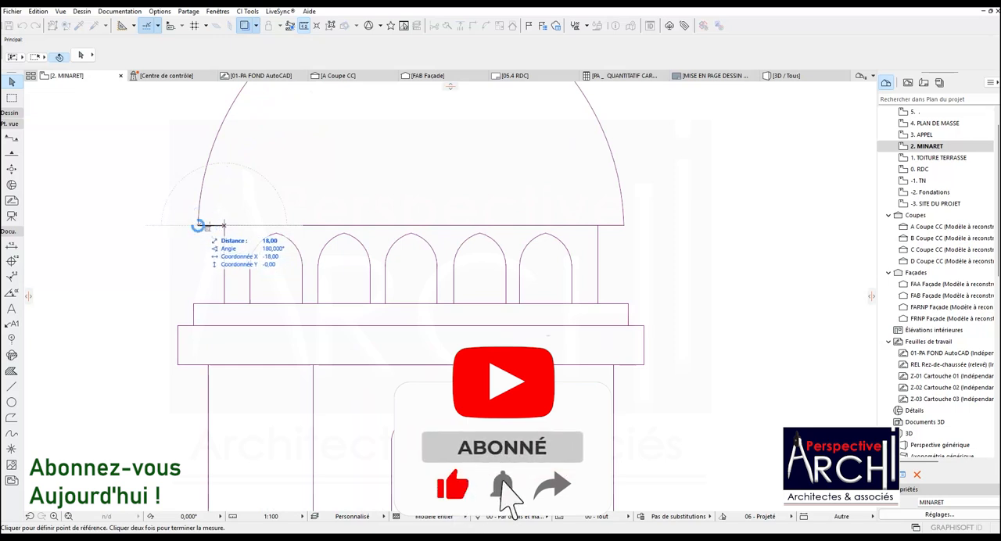
{"action": "scroll", "coordinate": [223, 225], "scroll_direction": "down", "scroll_amount": 5}
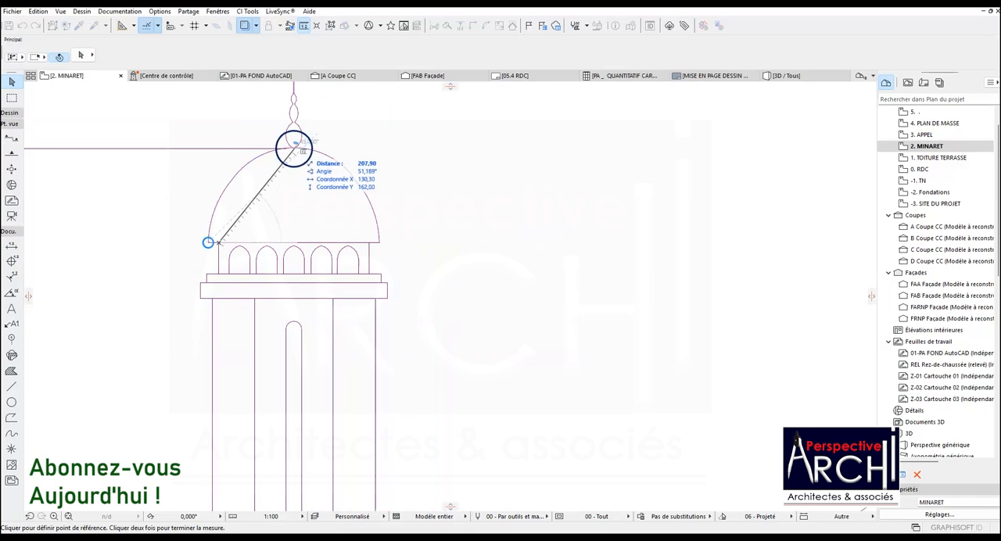
{"action": "double_click", "coordinate": [299, 163]}
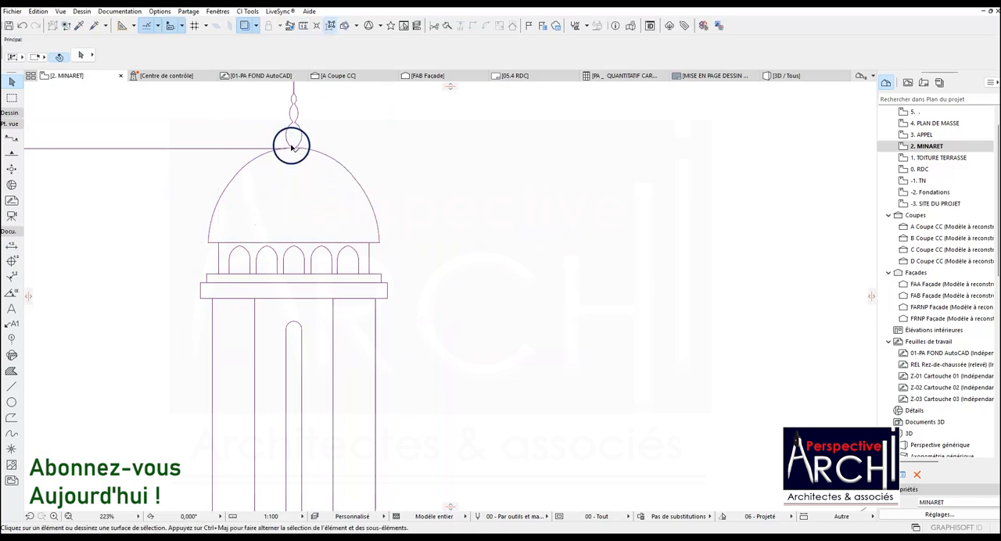
{"action": "left_click", "coordinate": [302, 27]}
{"action": "left_click", "coordinate": [293, 147]}
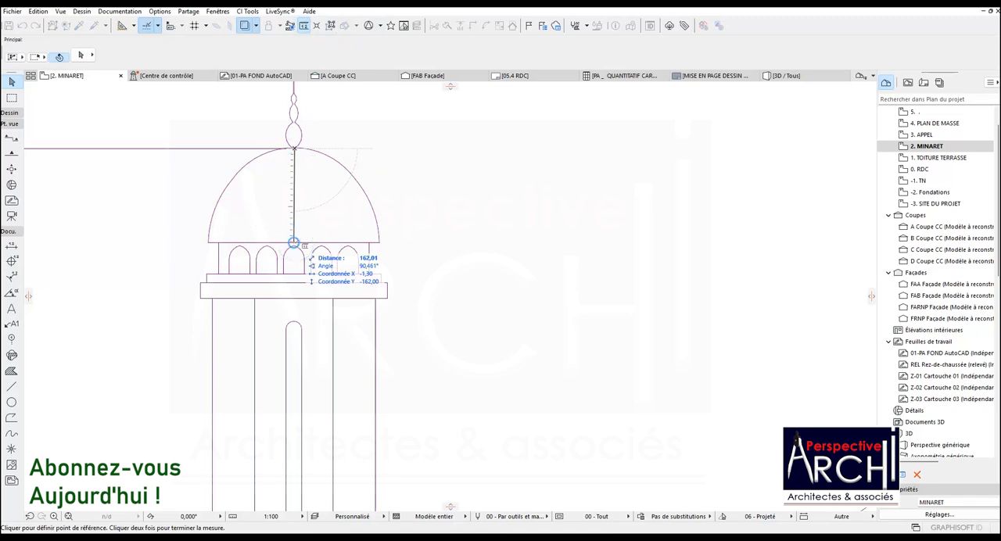
{"action": "key", "text": "Escape"}
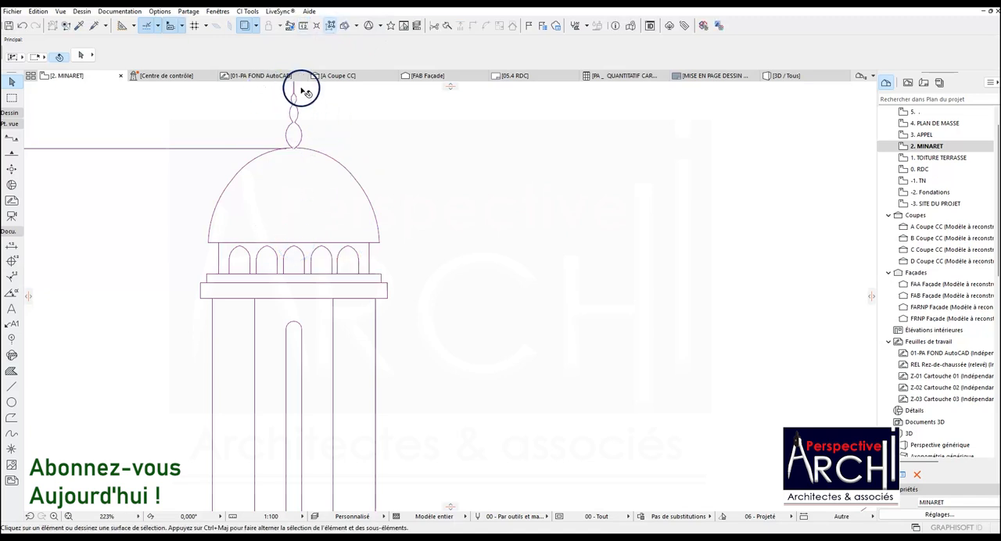
Select the circle along the outer edge of the arcaded ring wall on the minaret plan.
{"action": "scroll", "coordinate": [368, 340], "scroll_direction": "down", "scroll_amount": 5}
{"action": "scroll", "coordinate": [367, 341], "scroll_direction": "down", "scroll_amount": 6}
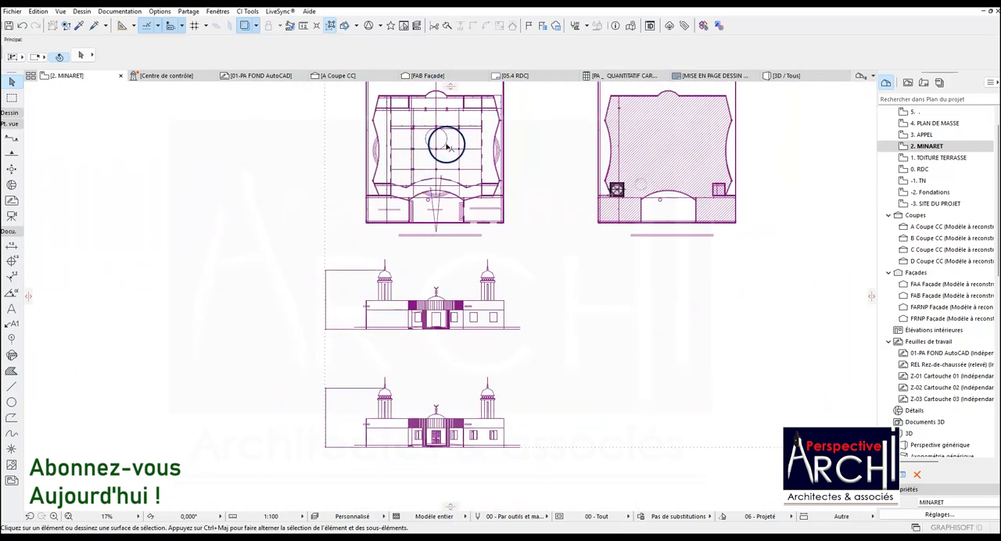
{"action": "scroll", "coordinate": [385, 293], "scroll_direction": "up", "scroll_amount": 8}
{"action": "scroll", "coordinate": [373, 290], "scroll_direction": "down", "scroll_amount": 7}
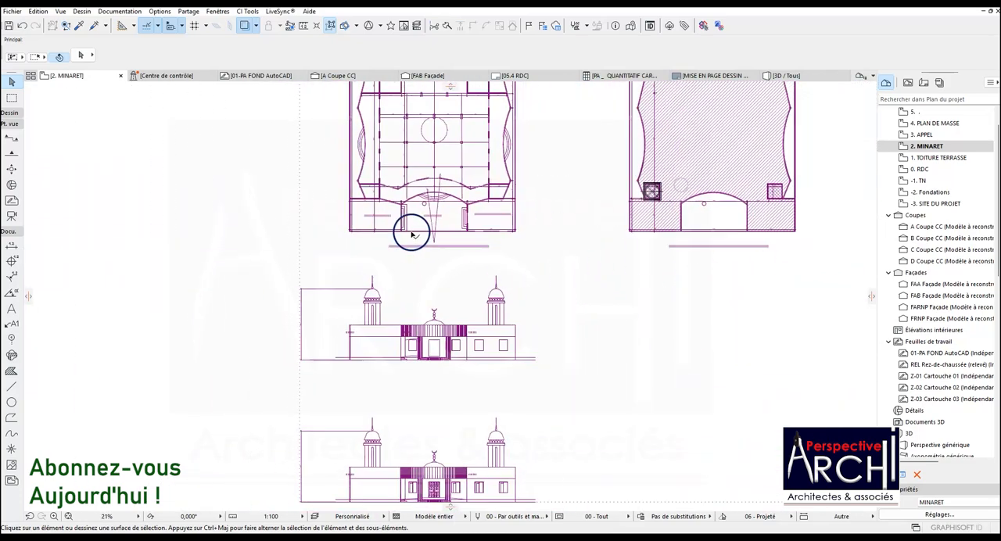
{"action": "scroll", "coordinate": [394, 255], "scroll_direction": "down", "scroll_amount": 3}
{"action": "scroll", "coordinate": [540, 213], "scroll_direction": "up", "scroll_amount": 2}
{"action": "scroll", "coordinate": [548, 215], "scroll_direction": "up", "scroll_amount": 11}
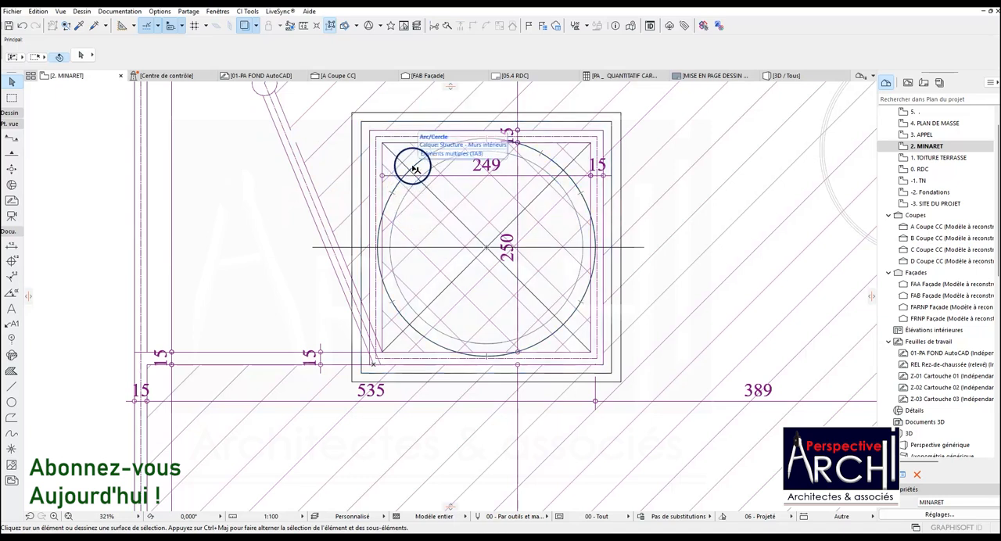
{"action": "left_click", "coordinate": [422, 160]}
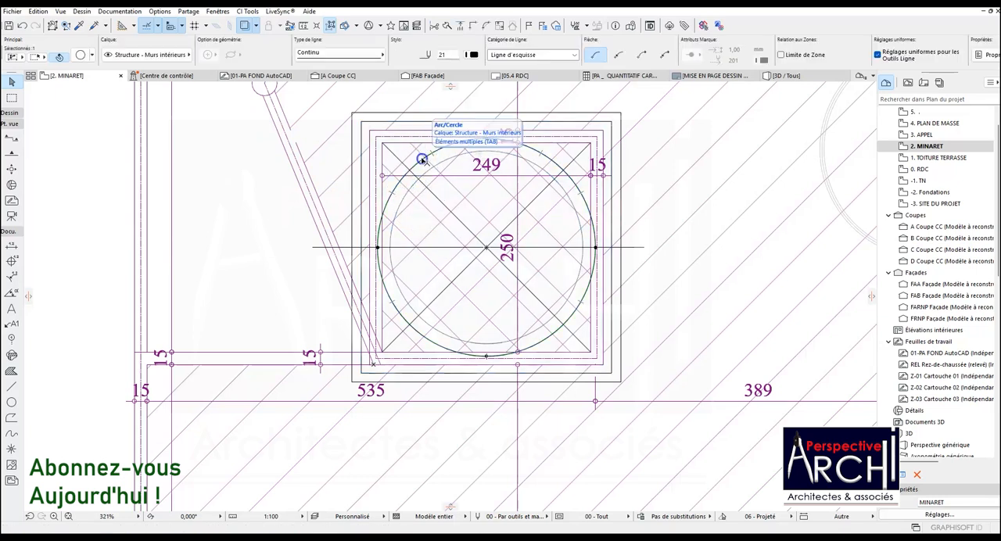
Try to resize the selected circle about its centre with an entered distance, and undo the change.
{"action": "left_click", "coordinate": [417, 158]}
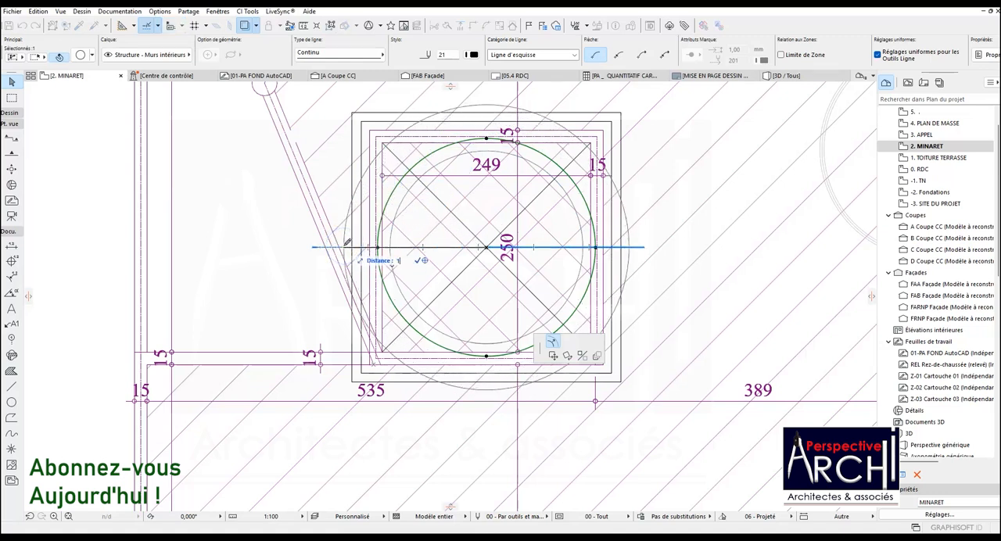
{"action": "key", "text": "Return"}
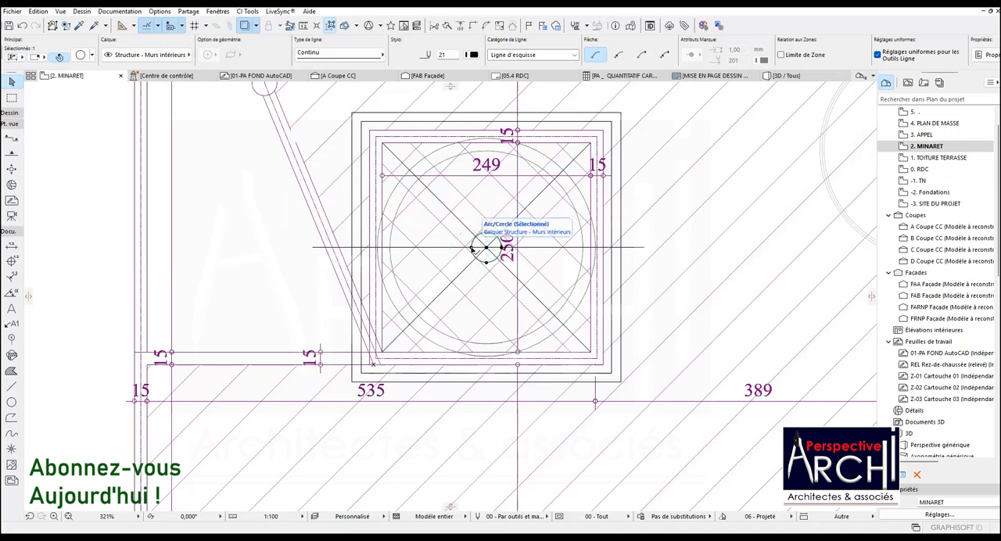
{"action": "left_click", "coordinate": [471, 249]}
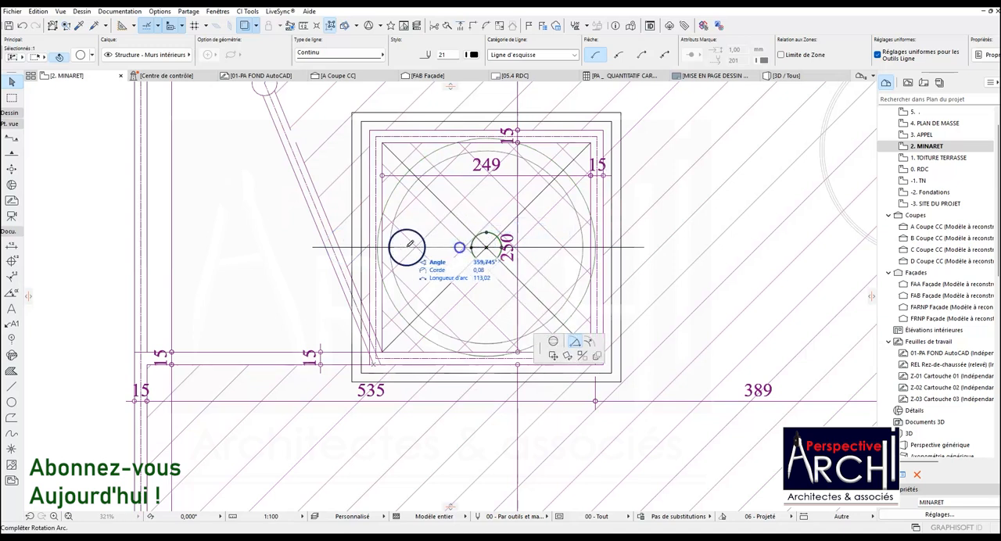
{"action": "key", "text": "Escape"}
{"action": "key", "text": "ctrl+z"}
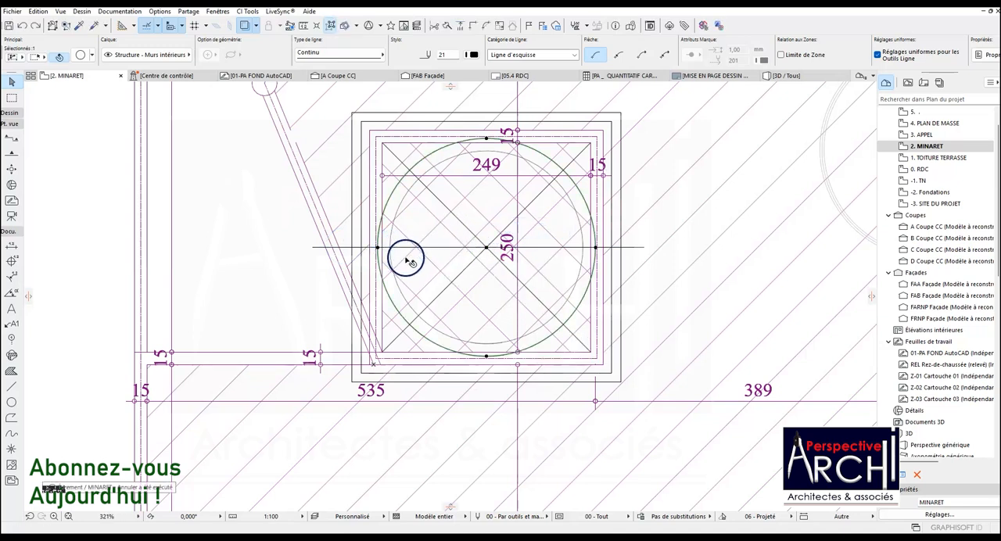
Enlarge the selected circle about its centre to a radius of 148 cm.
{"action": "left_click", "coordinate": [377, 249]}
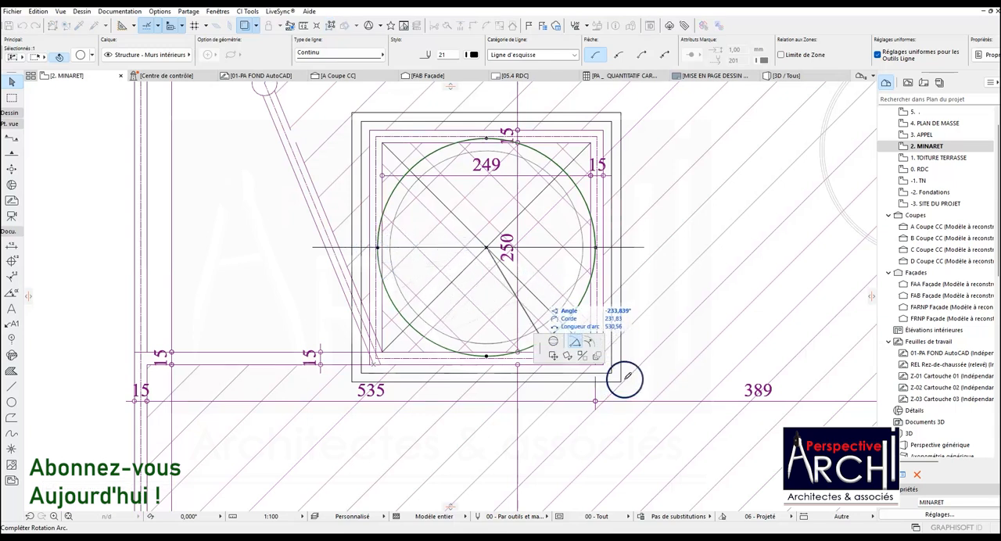
{"action": "left_click", "coordinate": [589, 341]}
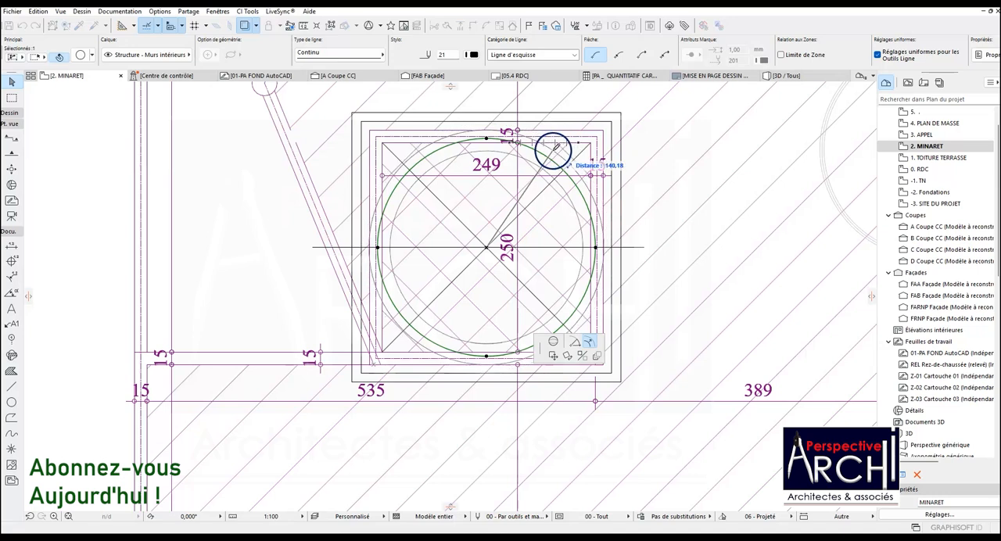
{"action": "left_click", "coordinate": [546, 154]}
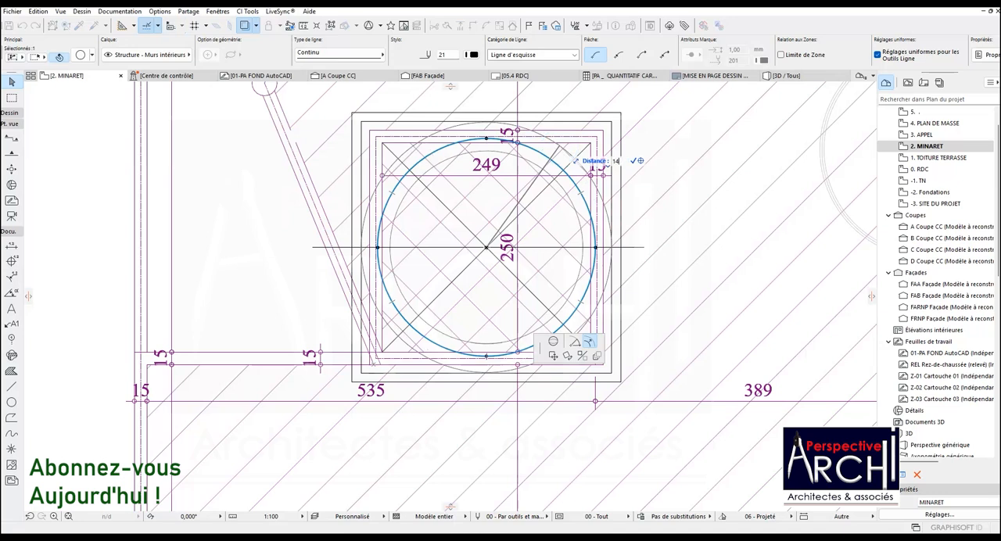
{"action": "key", "text": "Return"}
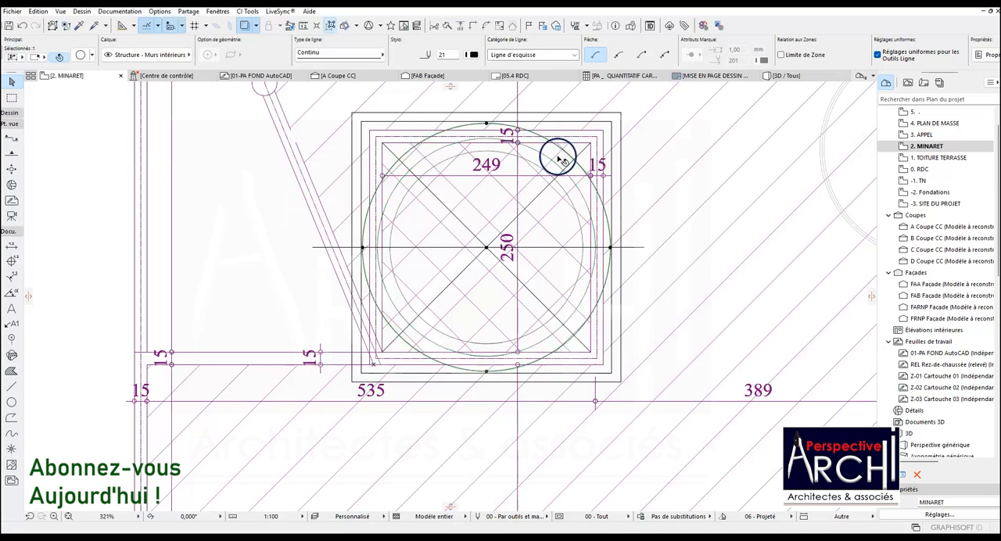
{"action": "key", "text": "Escape"}
Move the parametric dome beside the minaret by its centre onto the centre of the minaret's circles.
{"action": "scroll", "coordinate": [216, 295], "scroll_direction": "down", "scroll_amount": 3}
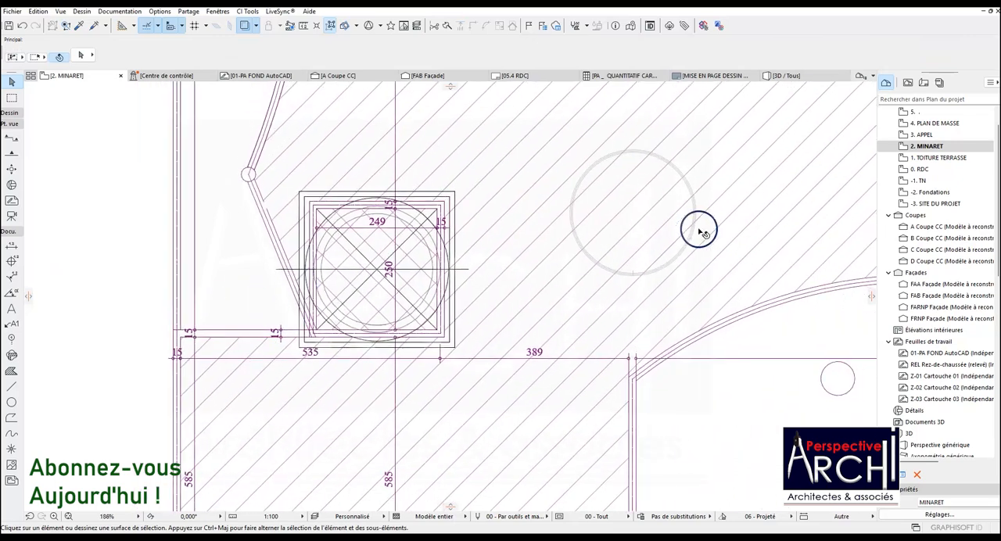
{"action": "left_click", "coordinate": [657, 153]}
{"action": "left_click", "coordinate": [632, 212]}
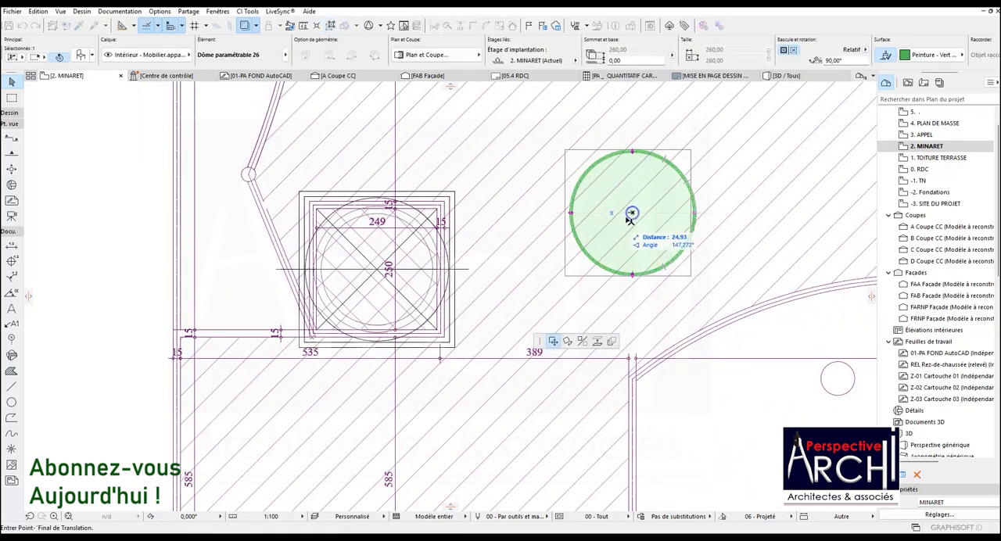
{"action": "left_click", "coordinate": [374, 272]}
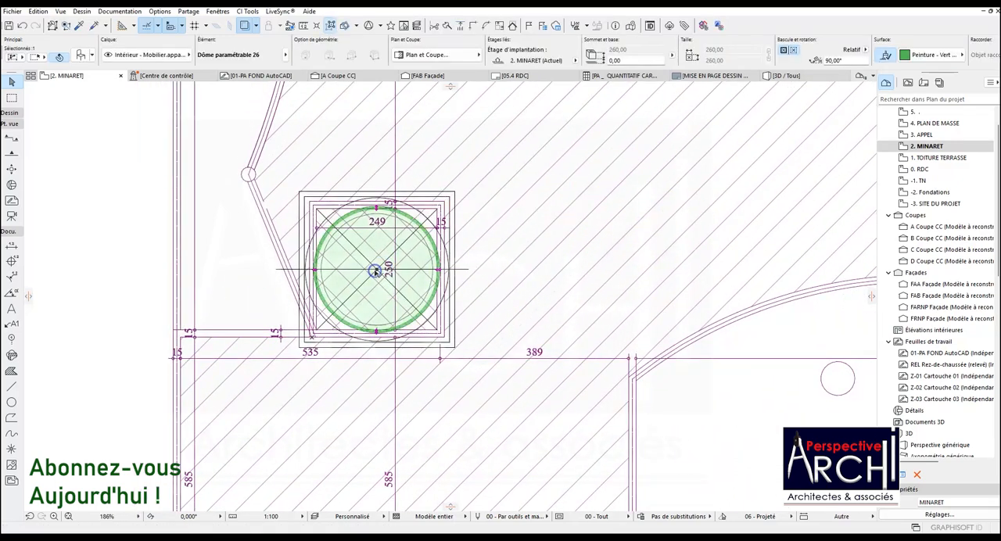
Stretch the dome's radius to 148 cm so it meets the outer construction circle.
{"action": "scroll", "coordinate": [349, 220], "scroll_direction": "up", "scroll_amount": 3}
{"action": "left_click", "coordinate": [398, 196]}
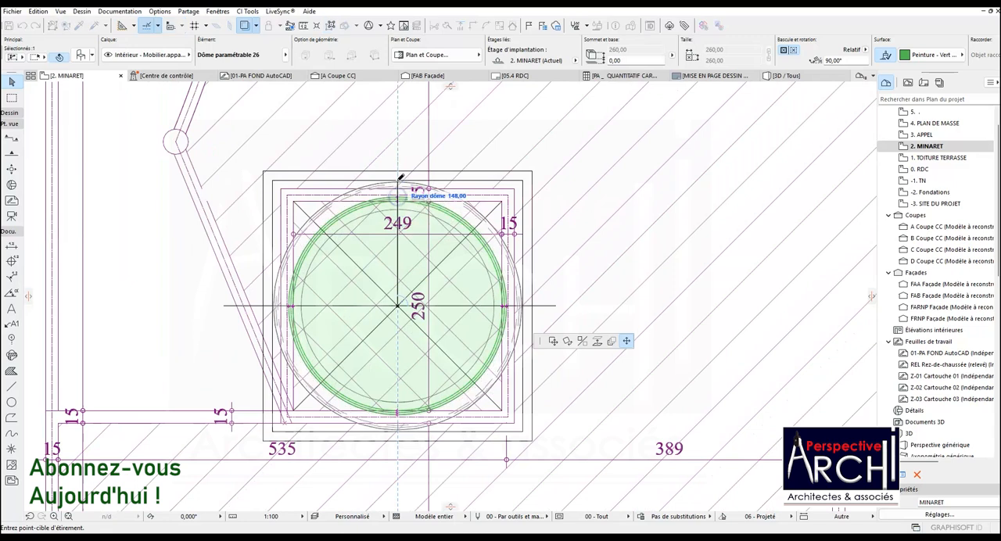
{"action": "left_click", "coordinate": [397, 180]}
{"action": "key", "text": "Escape"}
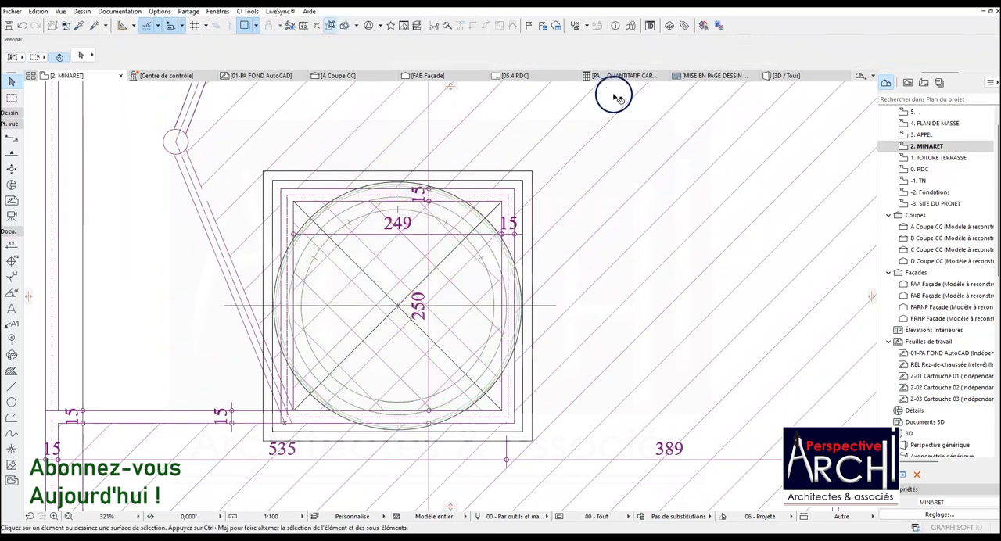
Set the minaret dome's base offset to 58 cm and check its seating on the arcaded wall in 3D.
{"action": "left_click", "coordinate": [788, 78]}
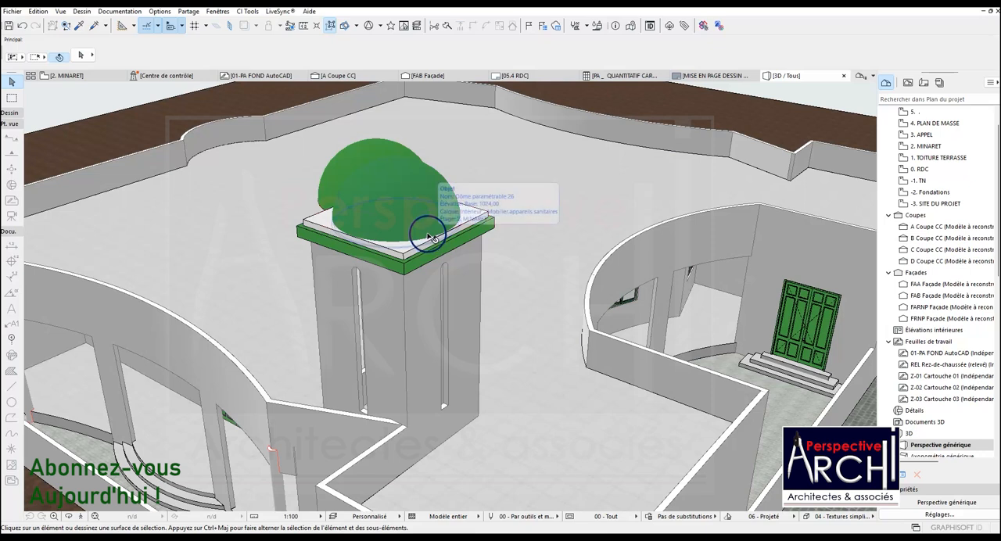
{"action": "left_click", "coordinate": [423, 181]}
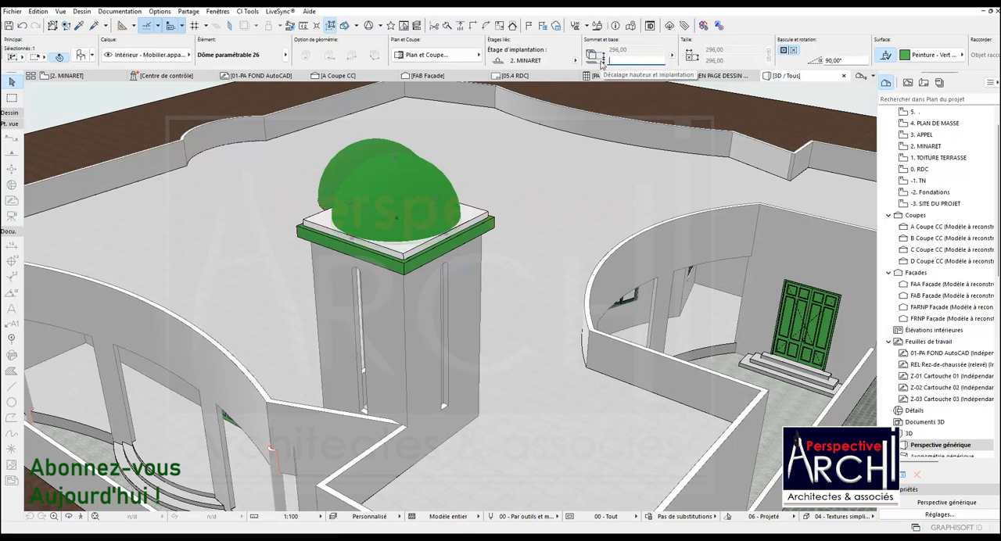
{"action": "key", "text": "Return"}
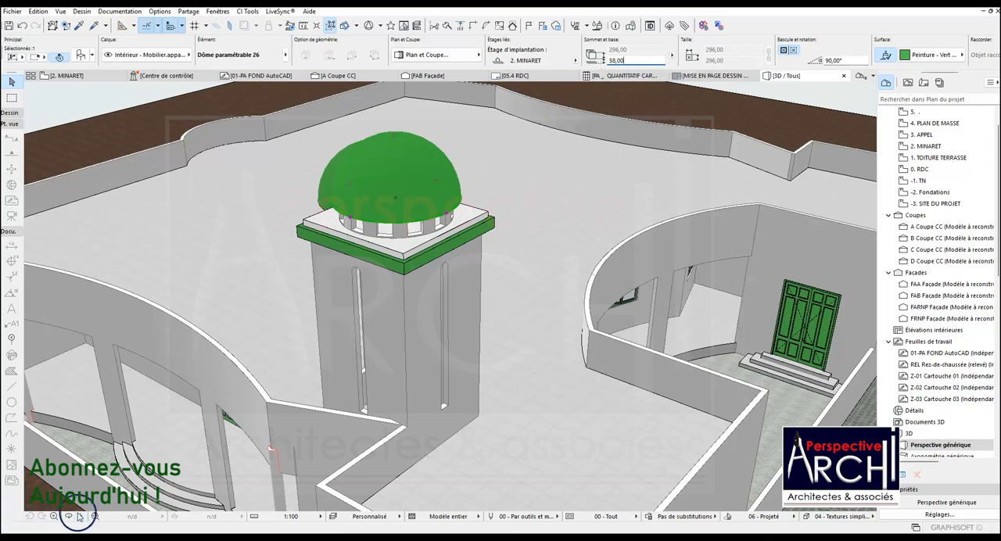
{"action": "middle_click_drag", "start_coordinate": [474, 227], "coordinate": [344, 138], "text": "shift"}
{"action": "middle_click_drag", "start_coordinate": [438, 170], "coordinate": [291, 236], "text": "shift"}
{"action": "middle_click_drag", "start_coordinate": [398, 212], "coordinate": [435, 213], "text": "shift"}
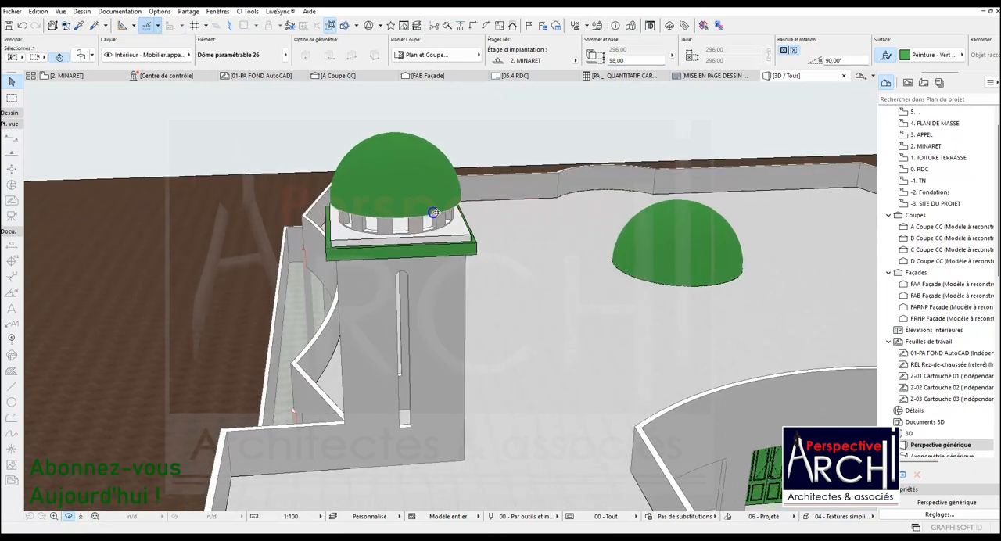
Measure the arcaded wall's height from the upper cornice to the dome's base in the reference elevation.
{"action": "left_click", "coordinate": [92, 79]}
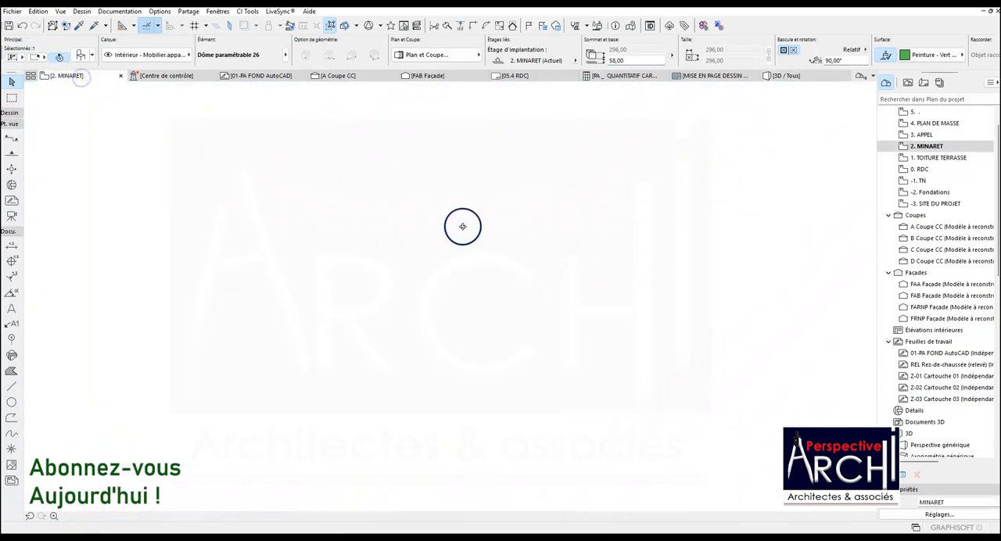
{"action": "scroll", "coordinate": [395, 247], "scroll_direction": "down", "scroll_amount": 5}
{"action": "scroll", "coordinate": [395, 248], "scroll_direction": "down", "scroll_amount": 8}
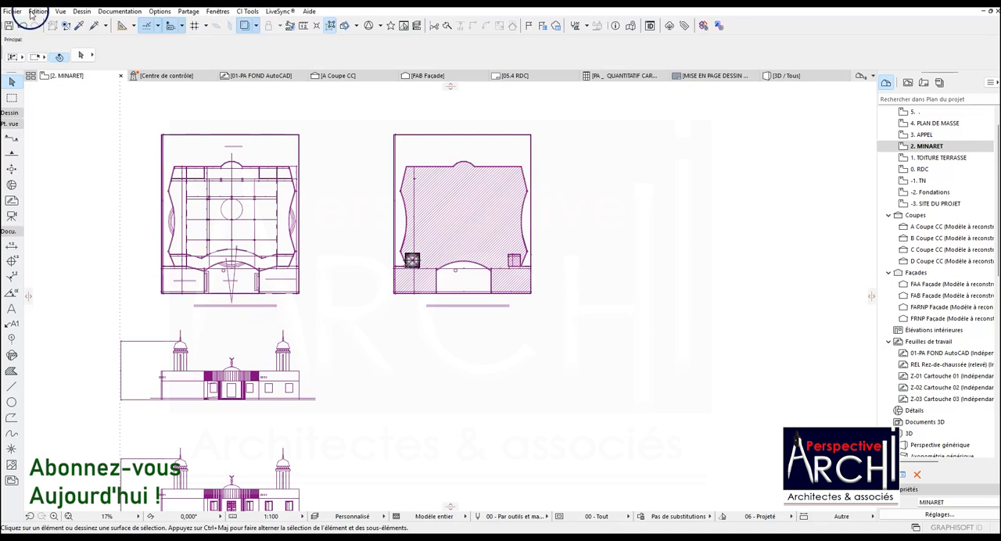
{"action": "left_click", "coordinate": [303, 26]}
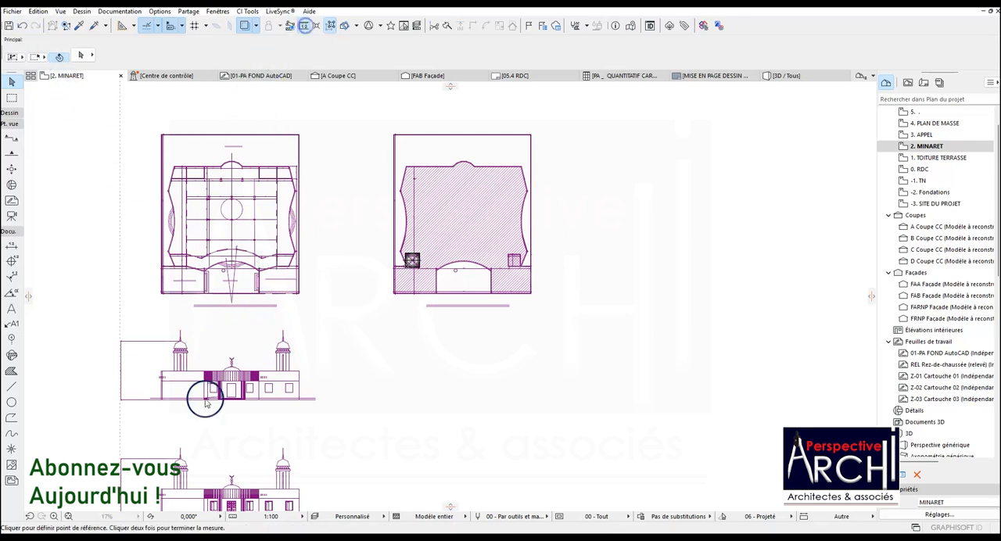
{"action": "scroll", "coordinate": [175, 341], "scroll_direction": "up", "scroll_amount": 8}
{"action": "scroll", "coordinate": [174, 364], "scroll_direction": "up", "scroll_amount": 3}
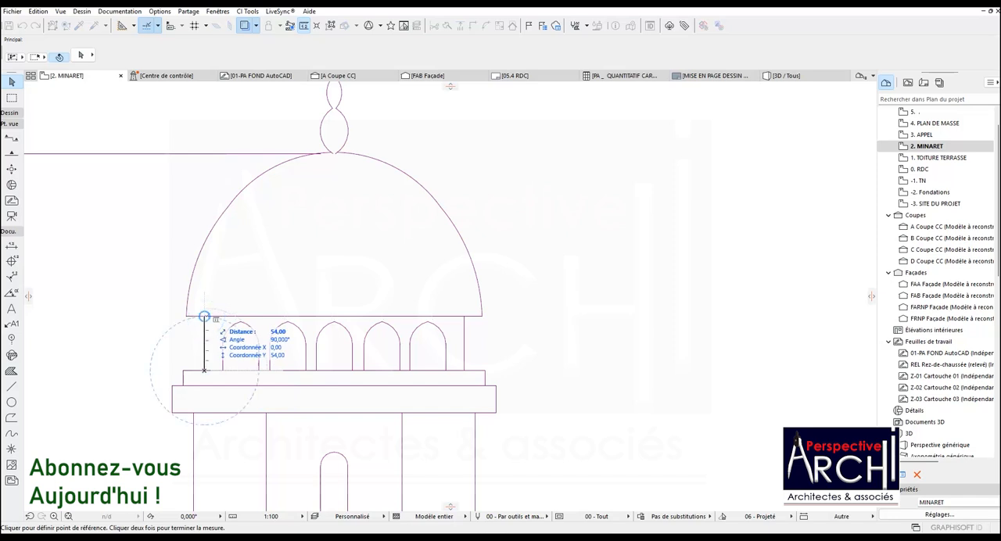
Measure the height from the top of the lower cornice band to the dome's base in the reference elevation.
{"action": "scroll", "coordinate": [205, 321], "scroll_direction": "down", "scroll_amount": 15}
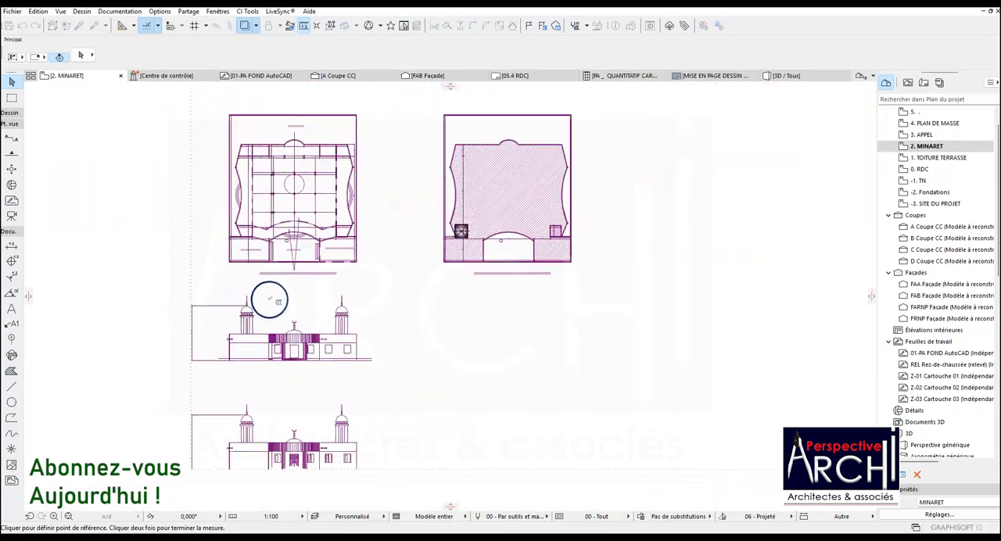
{"action": "key", "text": "Escape"}
{"action": "scroll", "coordinate": [438, 242], "scroll_direction": "up", "scroll_amount": 10}
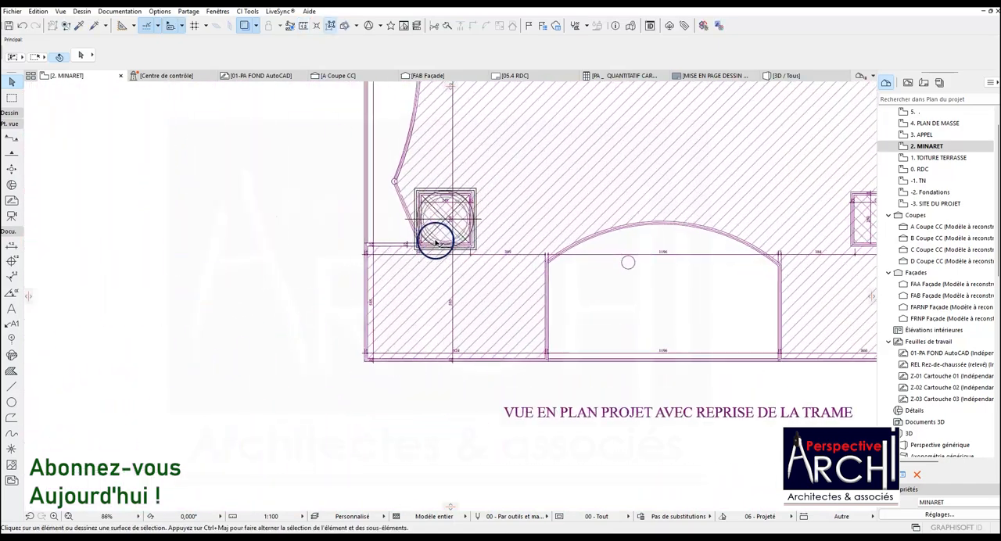
{"action": "scroll", "coordinate": [437, 252], "scroll_direction": "down", "scroll_amount": 8}
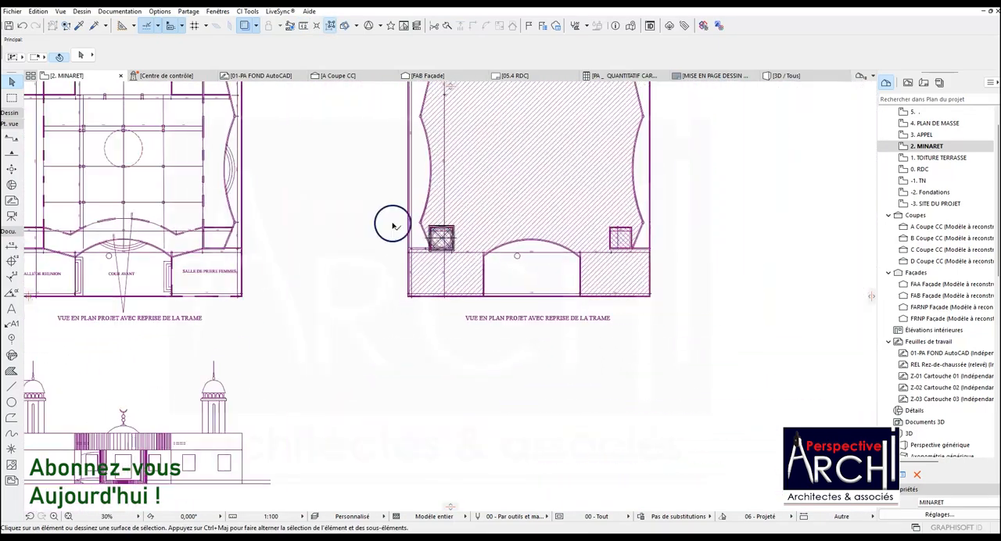
{"action": "left_click", "coordinate": [304, 26]}
{"action": "scroll", "coordinate": [365, 313], "scroll_direction": "down", "scroll_amount": 5}
{"action": "scroll", "coordinate": [247, 313], "scroll_direction": "up", "scroll_amount": 8}
{"action": "scroll", "coordinate": [250, 314], "scroll_direction": "up", "scroll_amount": 10}
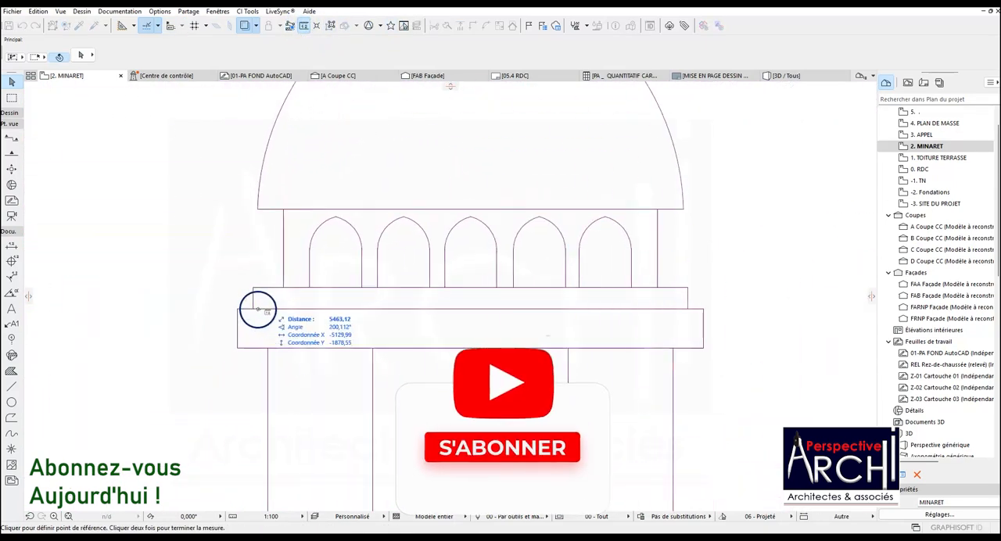
{"action": "left_click", "coordinate": [335, 309]}
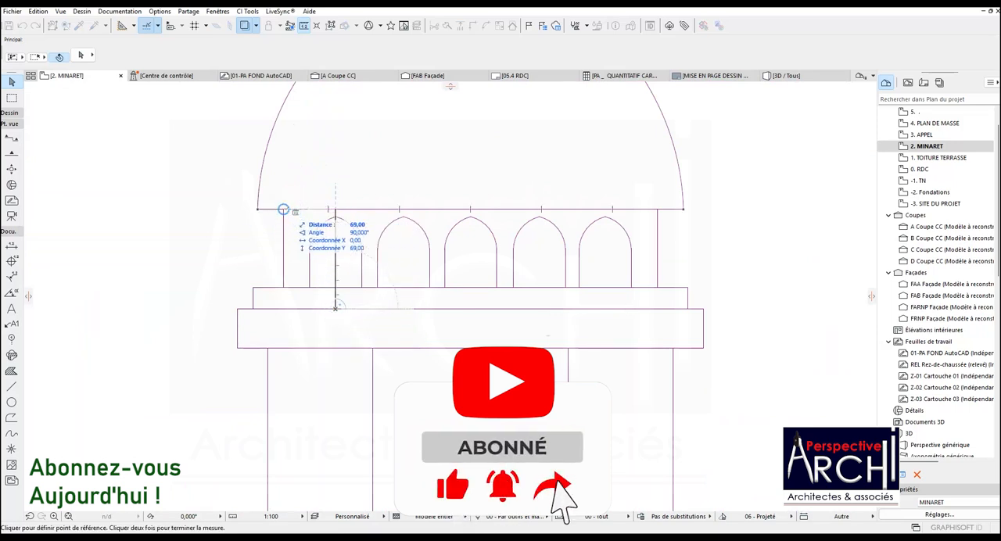
{"action": "scroll", "coordinate": [297, 295], "scroll_direction": "down", "scroll_amount": 8}
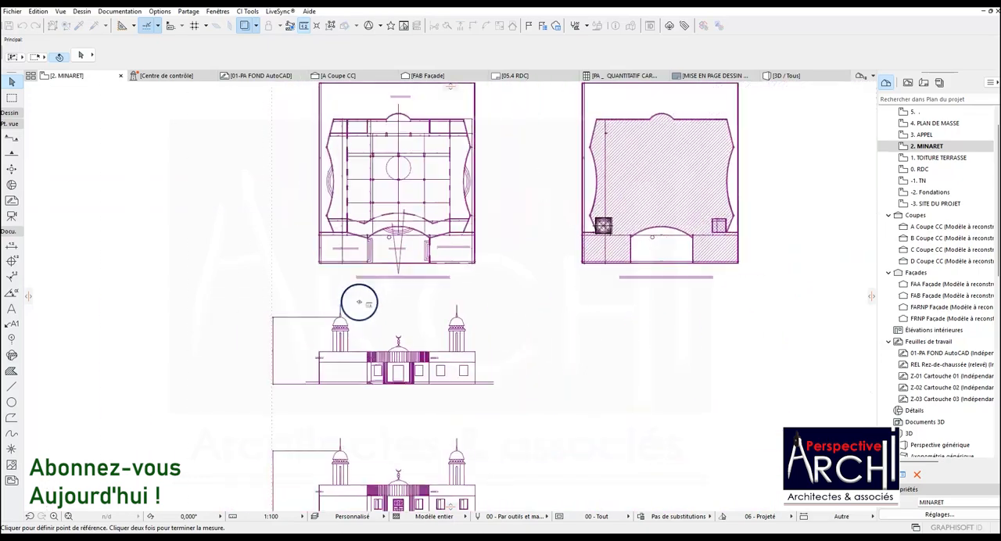
{"action": "key", "text": "Escape"}
Set the minaret dome's base offset to 70 cm, raise it to 75 cm, and check its seating on the arcaded wall in 3D.
{"action": "scroll", "coordinate": [576, 230], "scroll_direction": "up", "scroll_amount": 5}
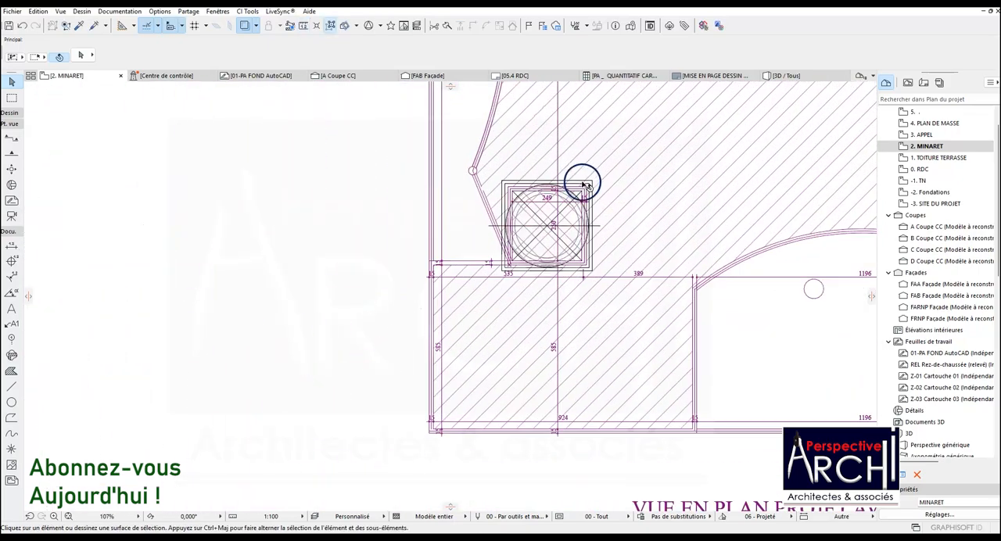
{"action": "left_click", "coordinate": [575, 193]}
{"action": "scroll", "coordinate": [575, 195], "scroll_direction": "up", "scroll_amount": 6}
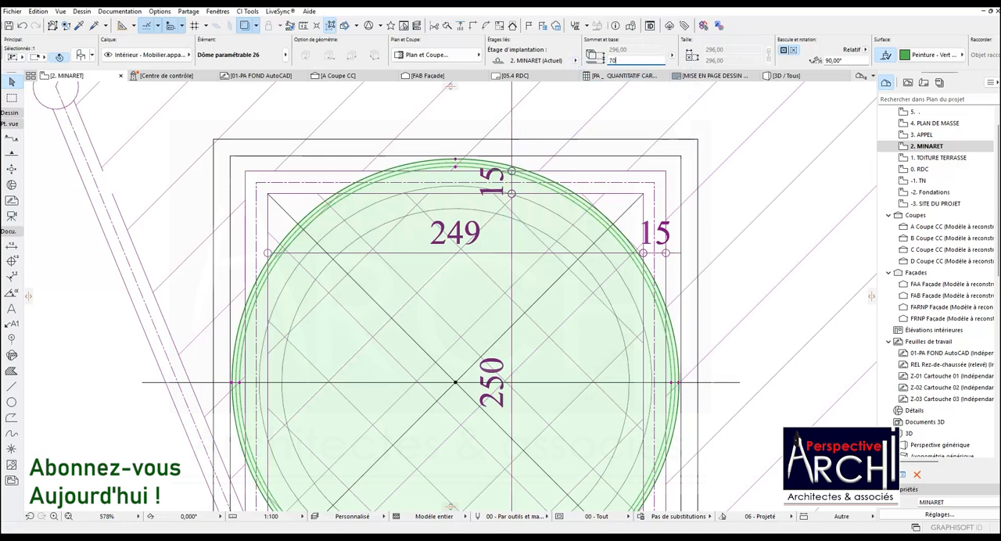
{"action": "left_click", "coordinate": [798, 80]}
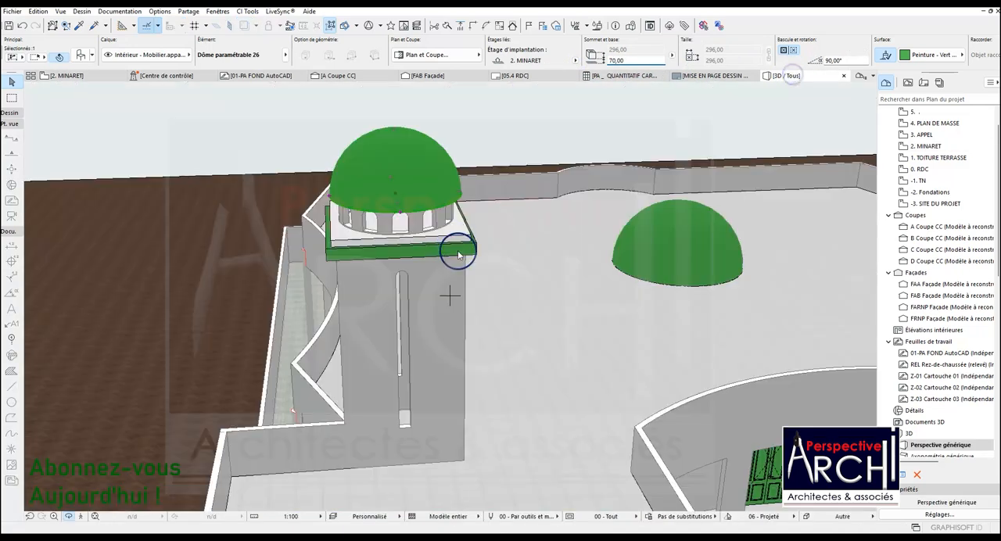
{"action": "left_click_drag", "start_coordinate": [372, 212], "coordinate": [313, 155]}
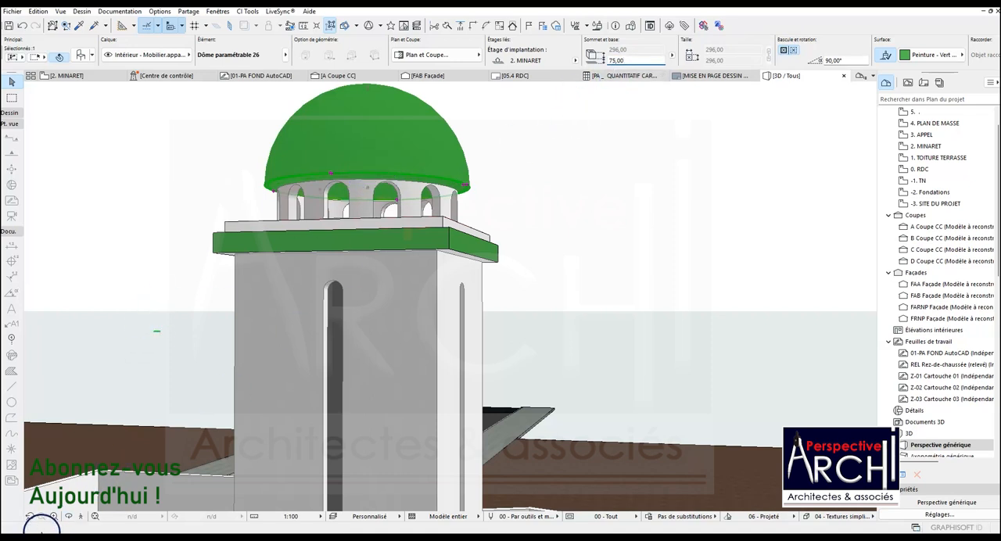
{"action": "left_click_drag", "start_coordinate": [287, 242], "coordinate": [464, 181]}
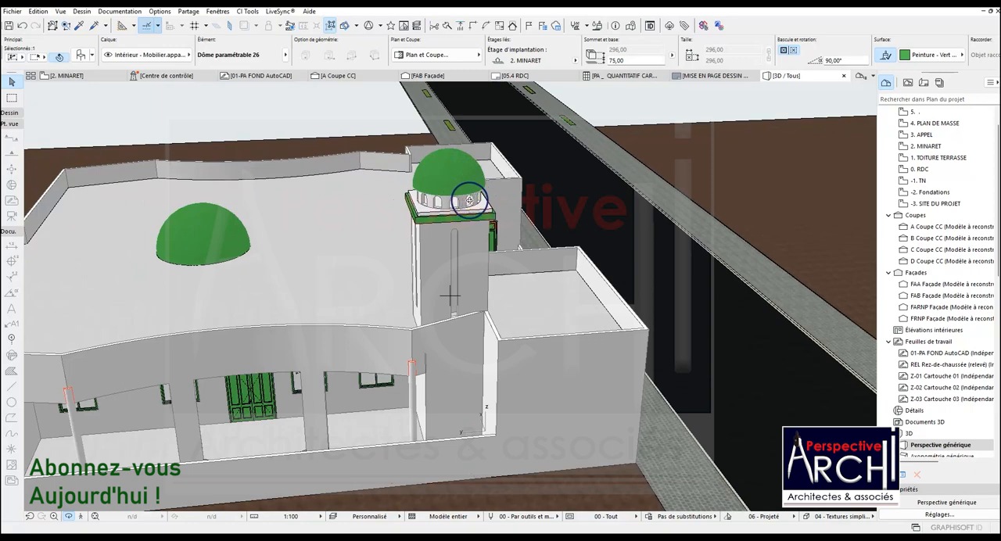
{"action": "left_click_drag", "start_coordinate": [538, 134], "coordinate": [649, 262]}
Draw a marquee around the modelled mosque in the MINARET plan and display only that selection area in 3D.
{"action": "left_click", "coordinate": [74, 75]}
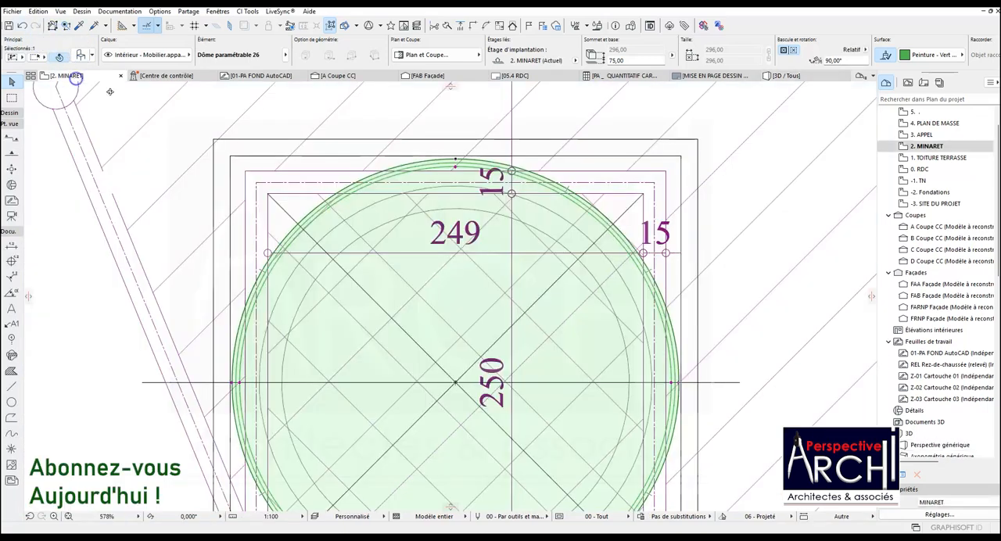
{"action": "scroll", "coordinate": [337, 204], "scroll_direction": "down", "scroll_amount": 5}
{"action": "scroll", "coordinate": [340, 205], "scroll_direction": "down", "scroll_amount": 3}
{"action": "scroll", "coordinate": [313, 258], "scroll_direction": "down", "scroll_amount": 3}
{"action": "scroll", "coordinate": [280, 310], "scroll_direction": "down", "scroll_amount": 2}
{"action": "left_click", "coordinate": [11, 97]}
{"action": "left_click", "coordinate": [258, 147]}
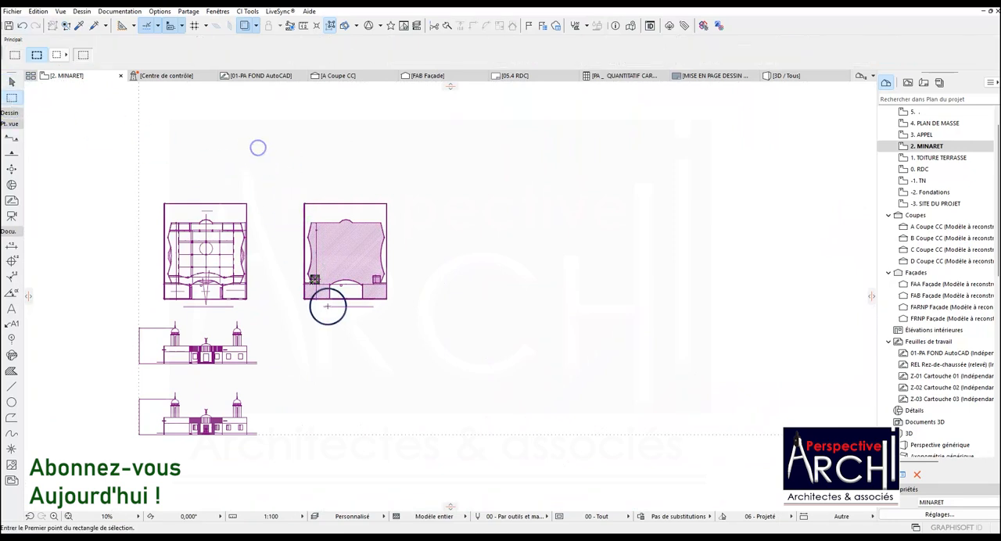
{"action": "left_click", "coordinate": [254, 141]}
{"action": "left_click", "coordinate": [464, 379]}
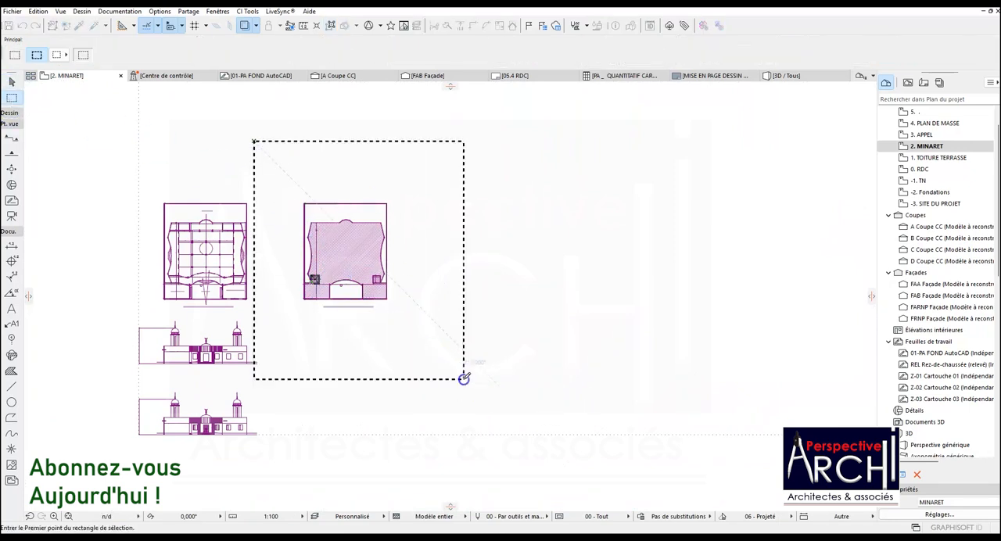
{"action": "right_click", "coordinate": [540, 189]}
{"action": "left_click", "coordinate": [637, 358]}
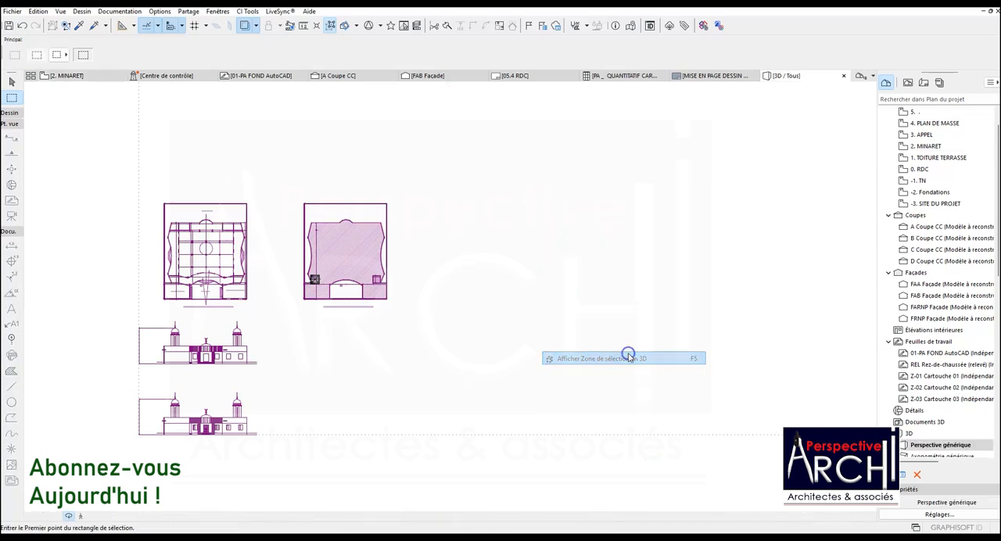
Examine the isolated mosque in 3D from several sides, checking the minaret, both domes and the facades.
{"action": "left_click_drag", "start_coordinate": [328, 213], "coordinate": [582, 323]}
{"action": "scroll", "coordinate": [350, 266], "scroll_direction": "down", "scroll_amount": 5}
{"action": "left_click_drag", "start_coordinate": [747, 383], "coordinate": [600, 314]}
{"action": "left_click_drag", "start_coordinate": [478, 305], "coordinate": [472, 416]}
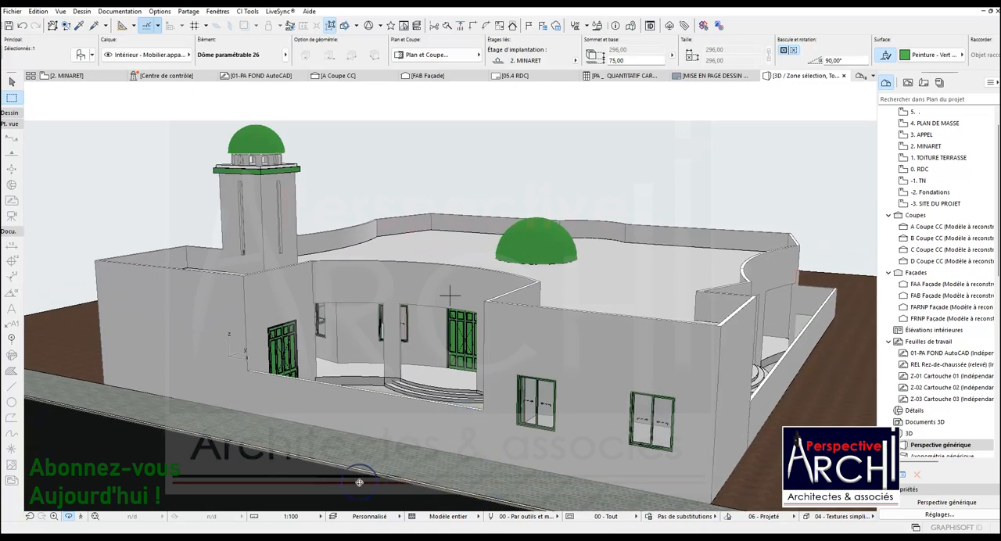
{"action": "key", "text": "F5"}
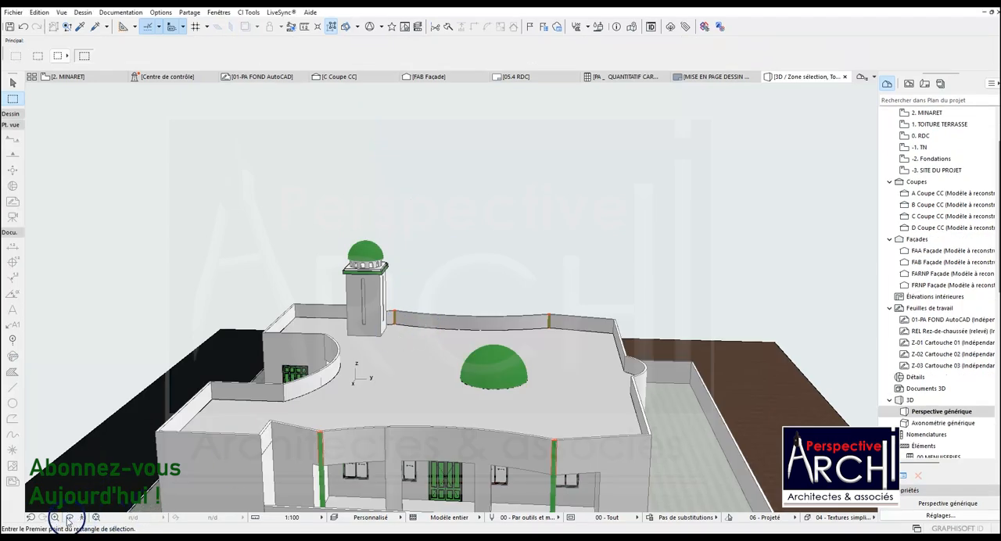
{"action": "left_click_drag", "start_coordinate": [137, 448], "coordinate": [377, 305]}
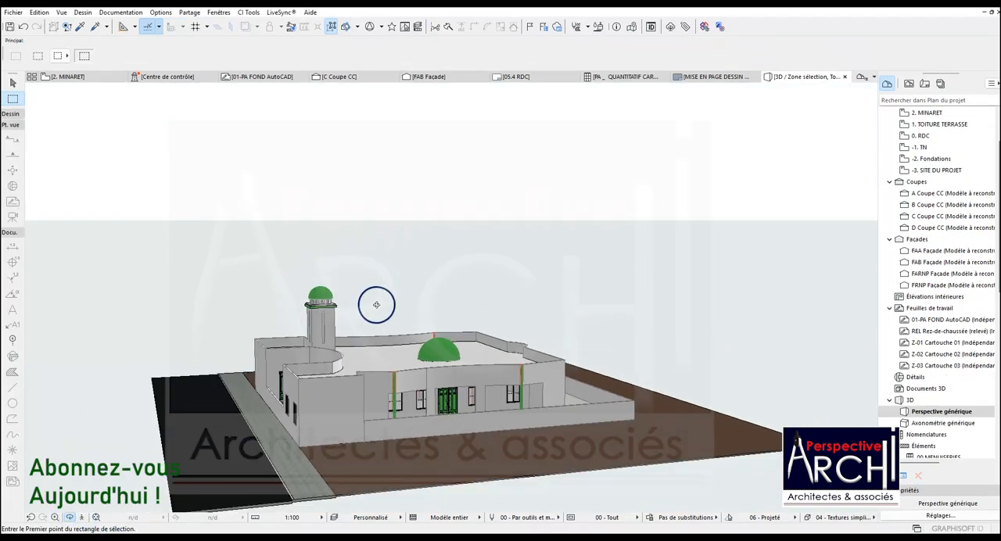
{"action": "left_click_drag", "start_coordinate": [304, 313], "coordinate": [334, 324]}
{"action": "scroll", "coordinate": [403, 328], "scroll_direction": "down", "scroll_amount": 5}
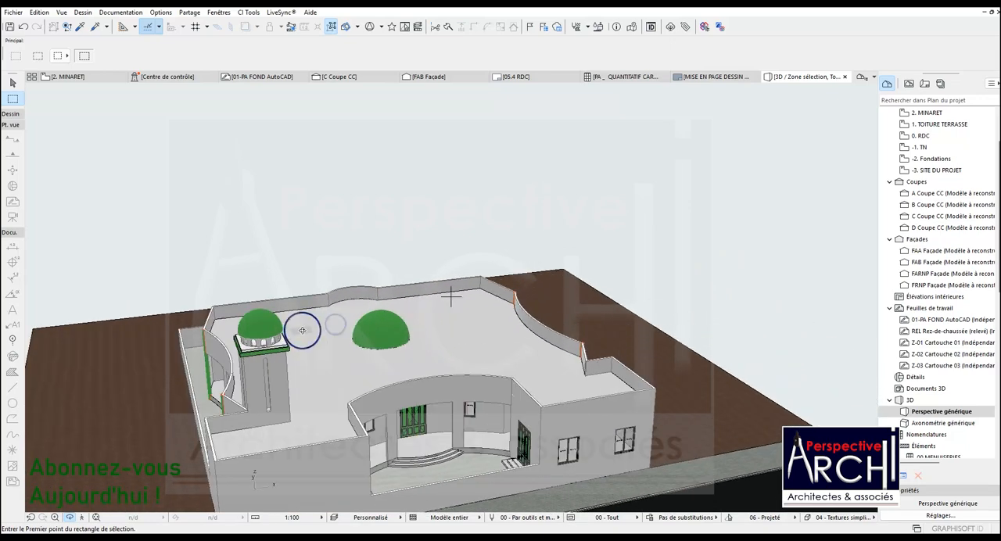
{"action": "scroll", "coordinate": [414, 263], "scroll_direction": "down", "scroll_amount": 3}
{"action": "left_click_drag", "start_coordinate": [427, 279], "coordinate": [293, 303]}
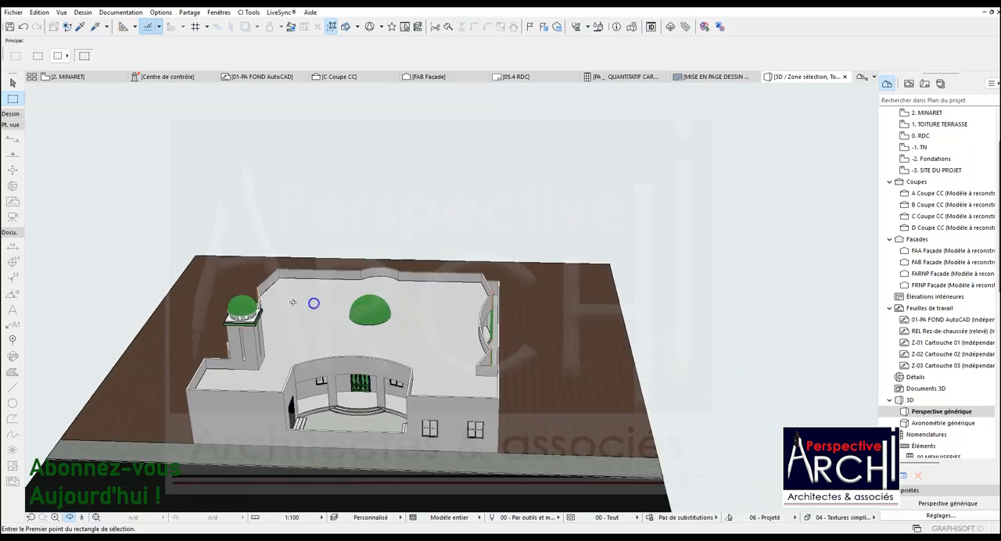
Measure the height of the finial's lowest bulb above the minaret dome in the reference elevation.
{"action": "left_click", "coordinate": [71, 76]}
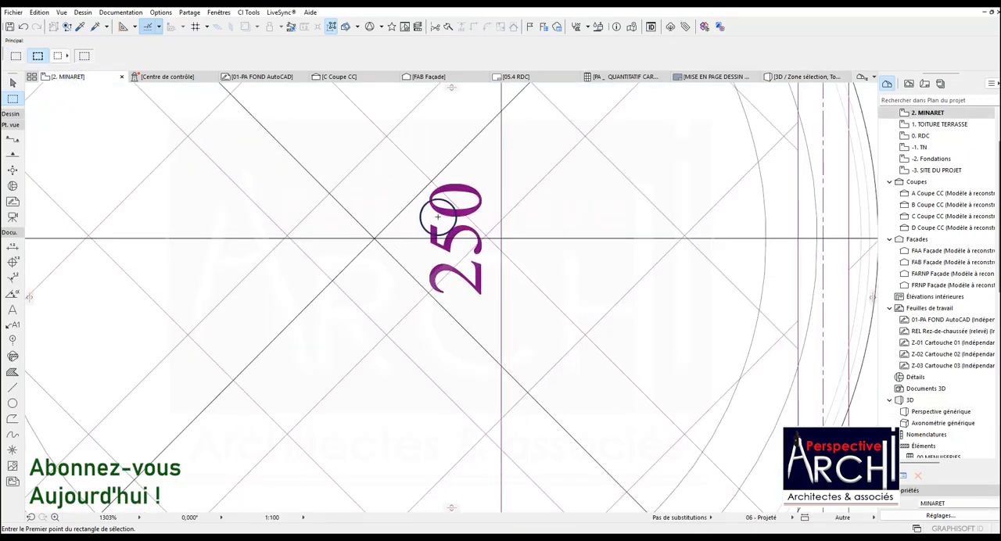
{"action": "scroll", "coordinate": [396, 264], "scroll_direction": "down", "scroll_amount": 10}
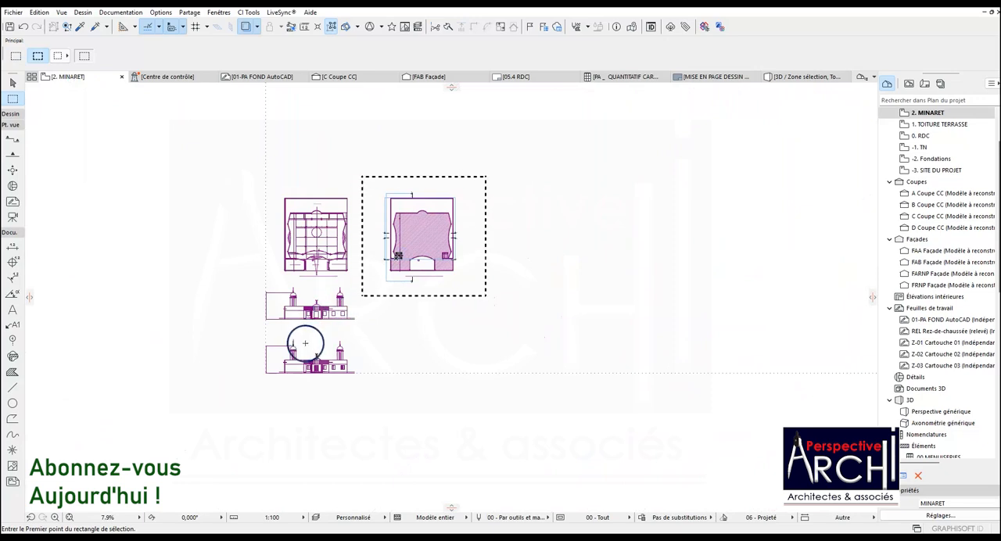
{"action": "scroll", "coordinate": [290, 329], "scroll_direction": "up", "scroll_amount": 4}
{"action": "scroll", "coordinate": [284, 170], "scroll_direction": "up", "scroll_amount": 10}
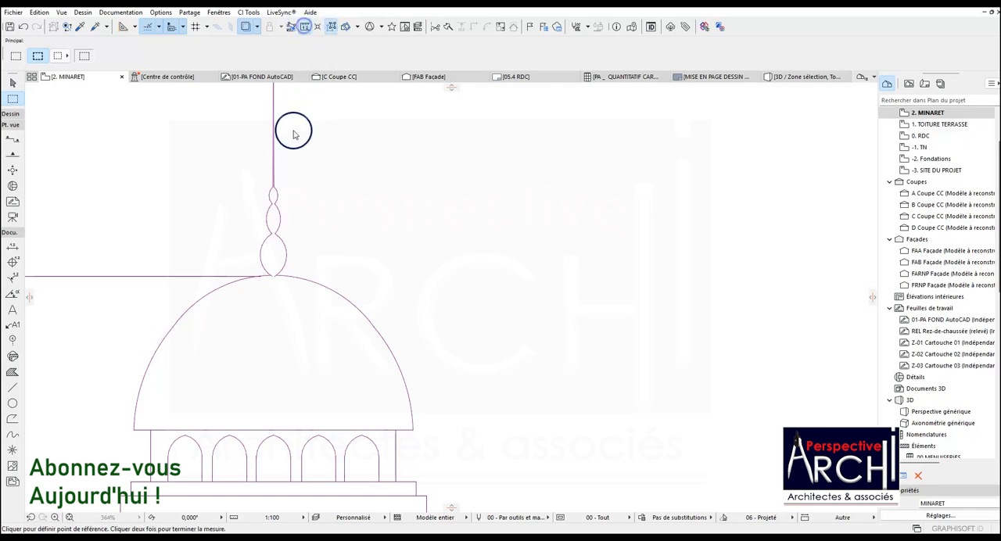
{"action": "scroll", "coordinate": [269, 277], "scroll_direction": "up", "scroll_amount": 3}
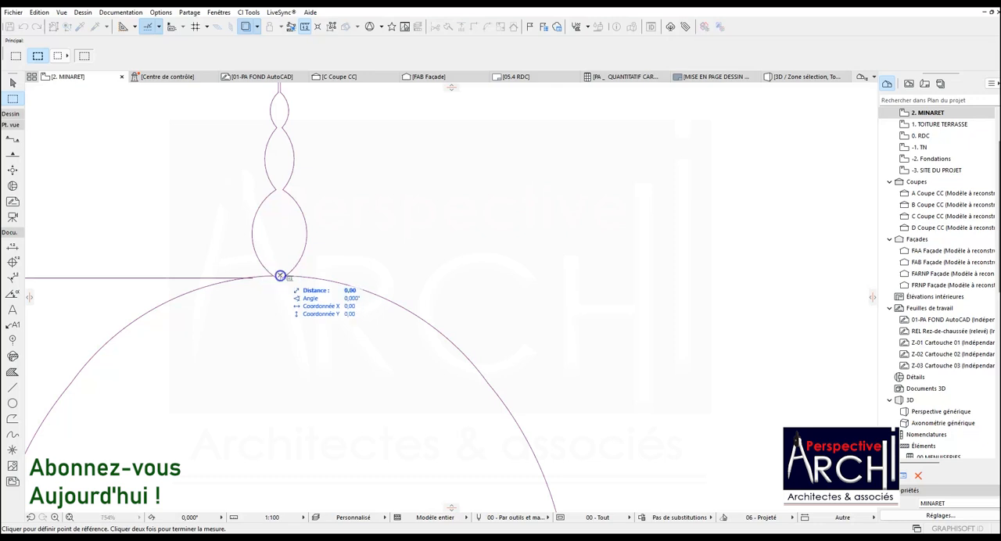
{"action": "key", "text": "Escape"}
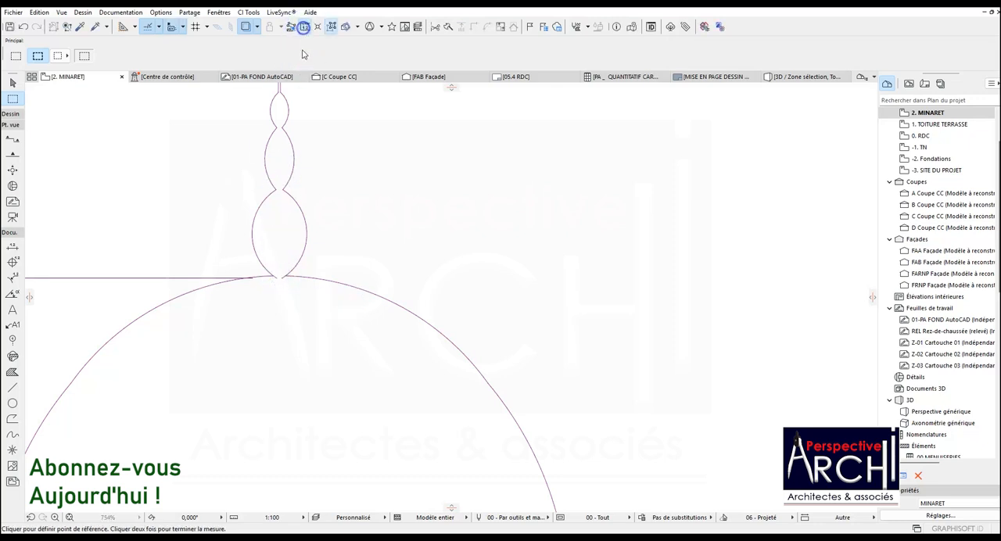
{"action": "left_click", "coordinate": [281, 277]}
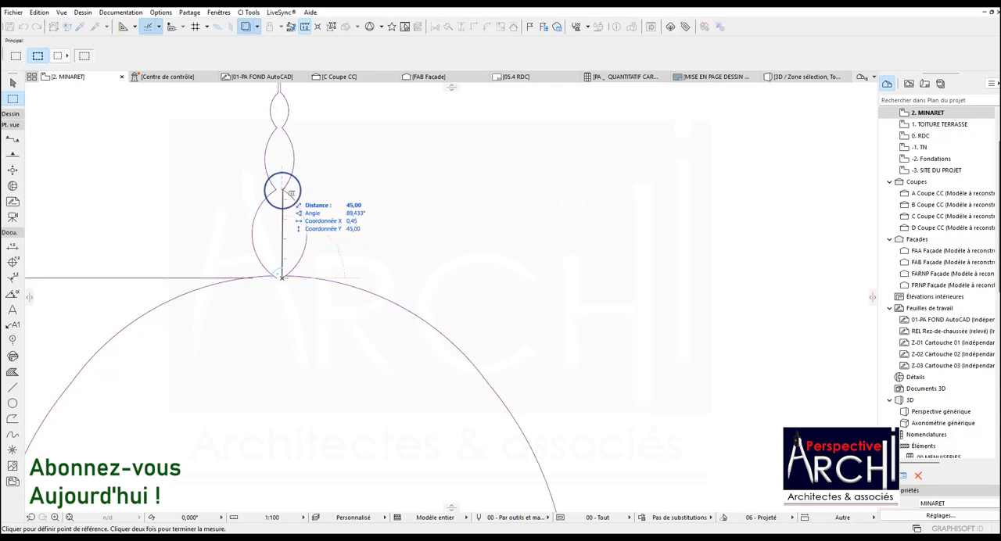
{"action": "key", "text": "Escape"}
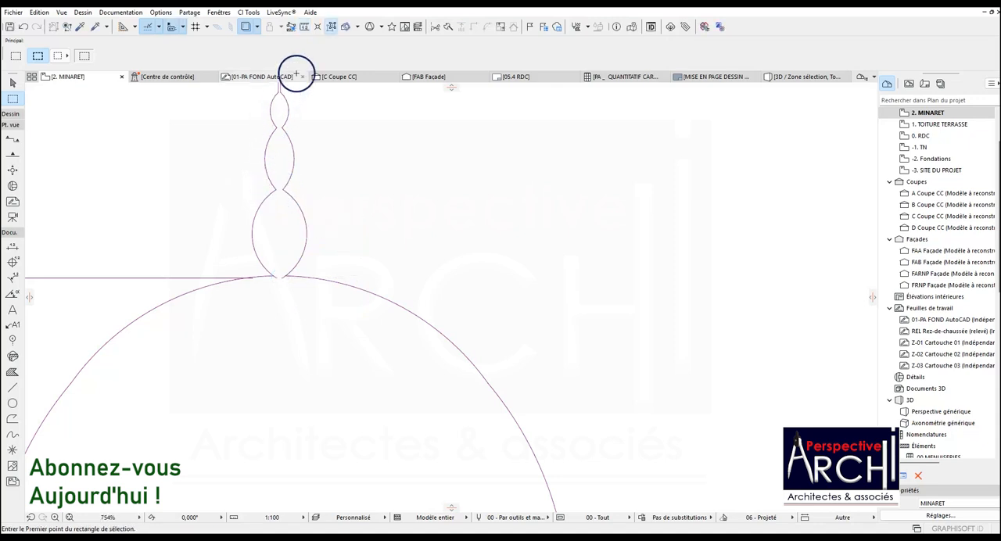
Measure the width of the finial's lowest bulb at its widest point in the reference elevation.
{"action": "left_click", "coordinate": [306, 30]}
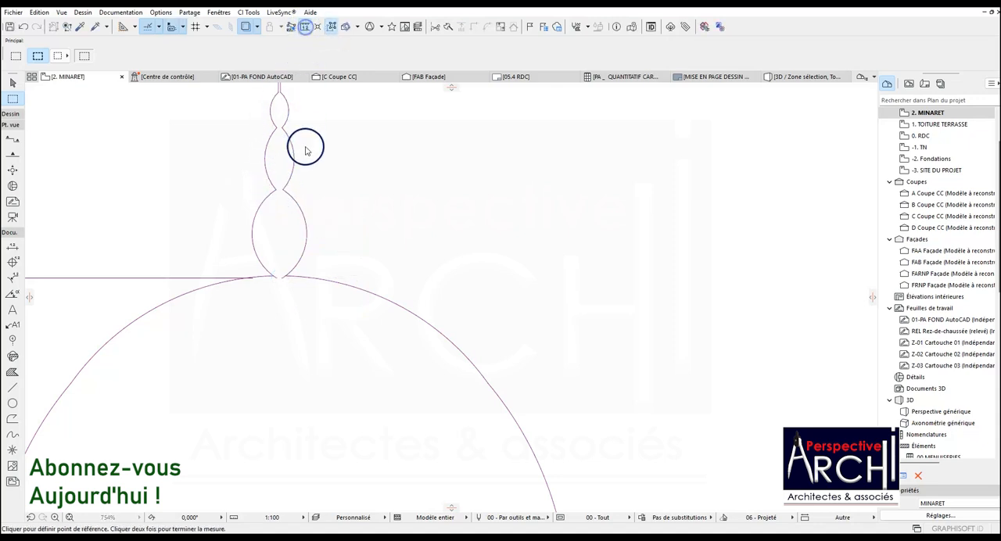
{"action": "left_click", "coordinate": [305, 233]}
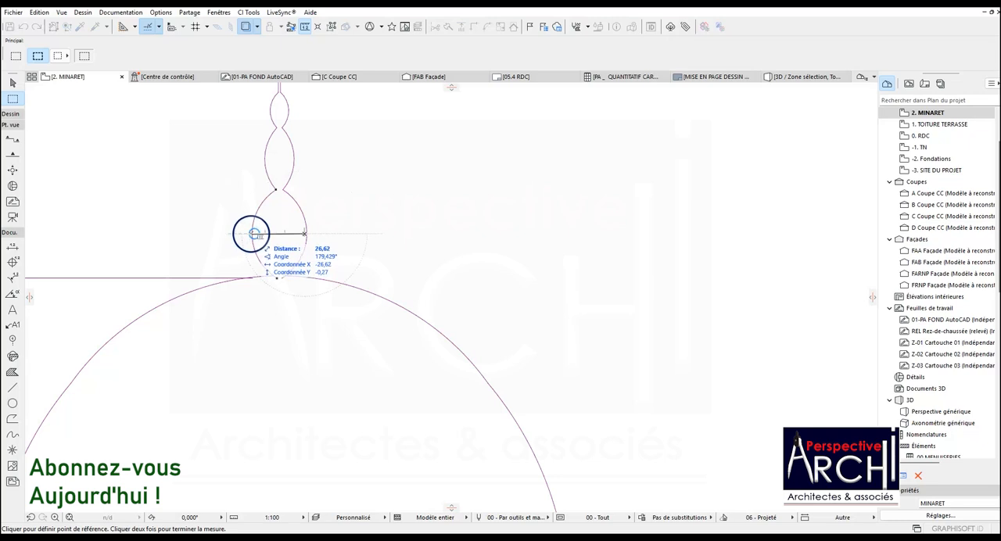
{"action": "key", "text": "Escape"}
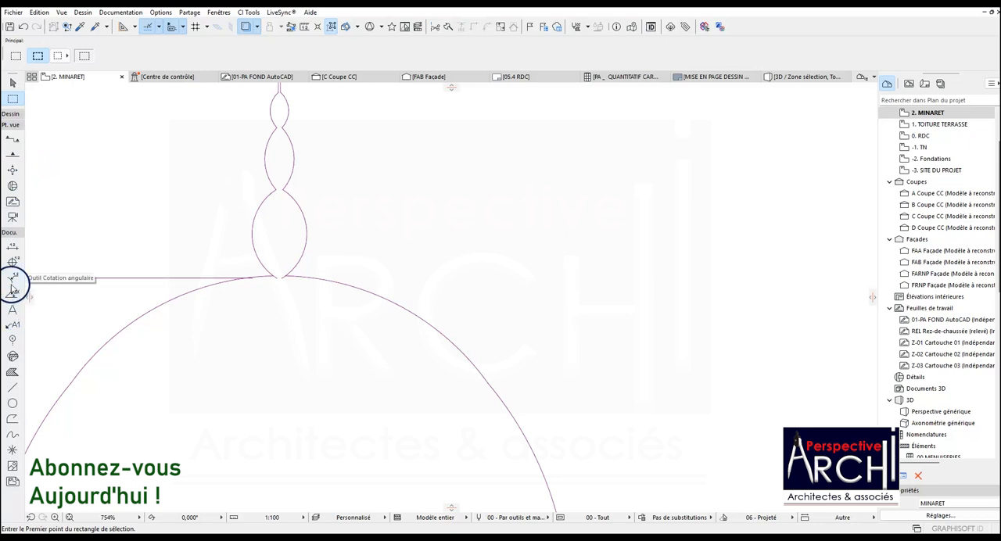
Start the Object tool from the design tools.
{"action": "left_click", "coordinate": [9, 113]}
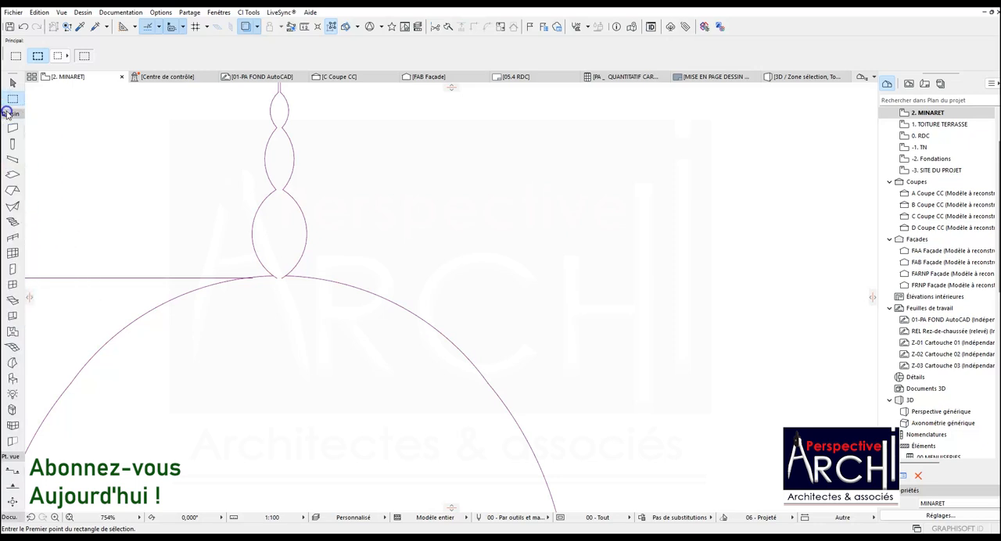
{"action": "left_click", "coordinate": [12, 378]}
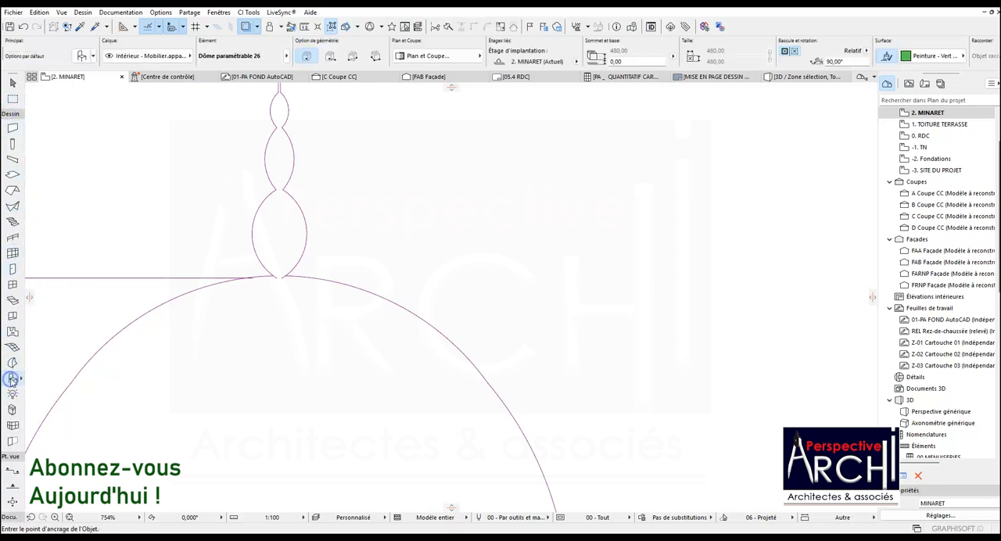